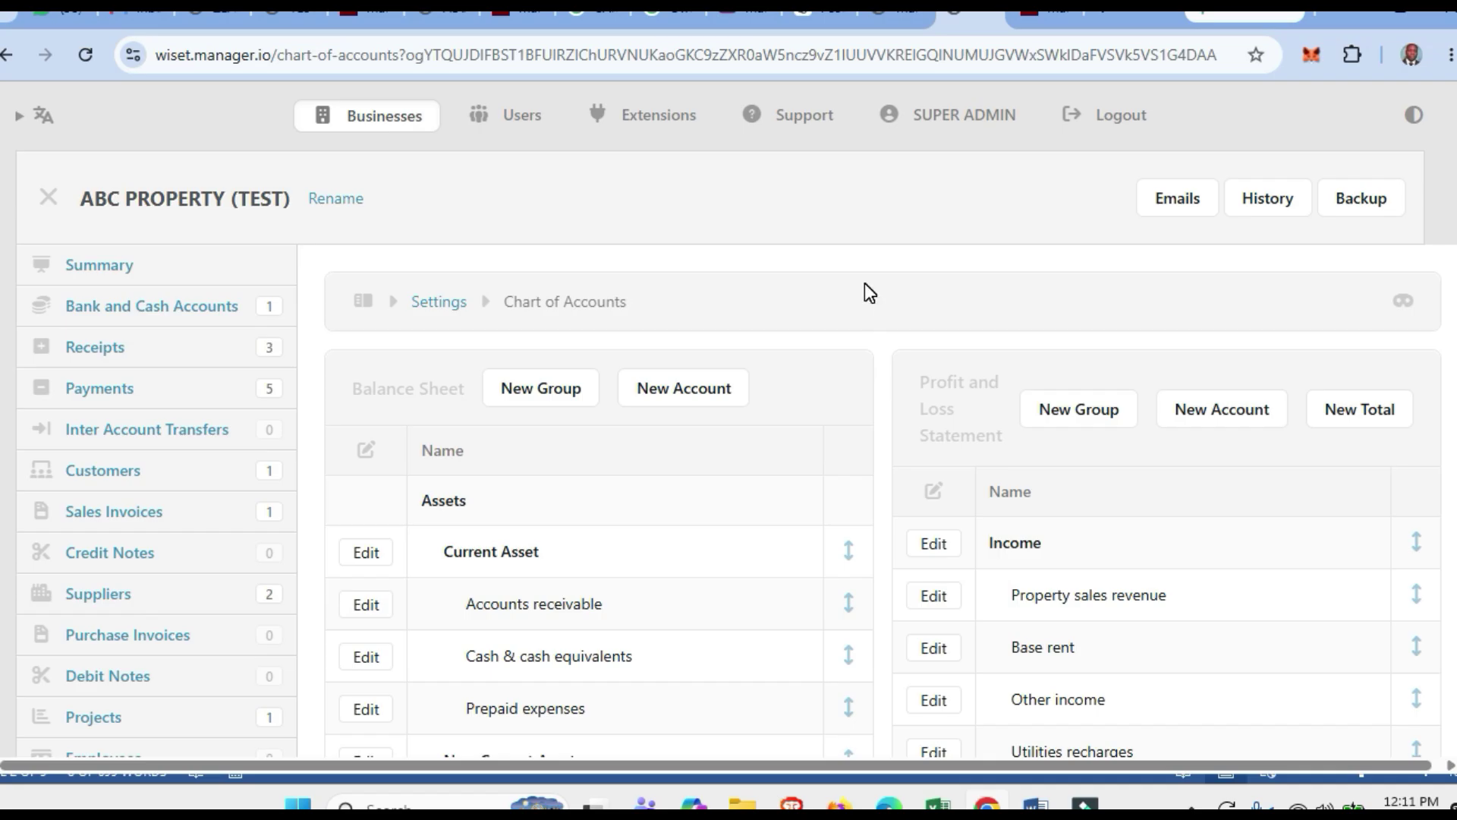
# View the cover of the Real Estate Businesses starter kit PDF and return to the Chart of Accounts of ABC PROPERTY (TEST).
pyautogui.click(886, 9)
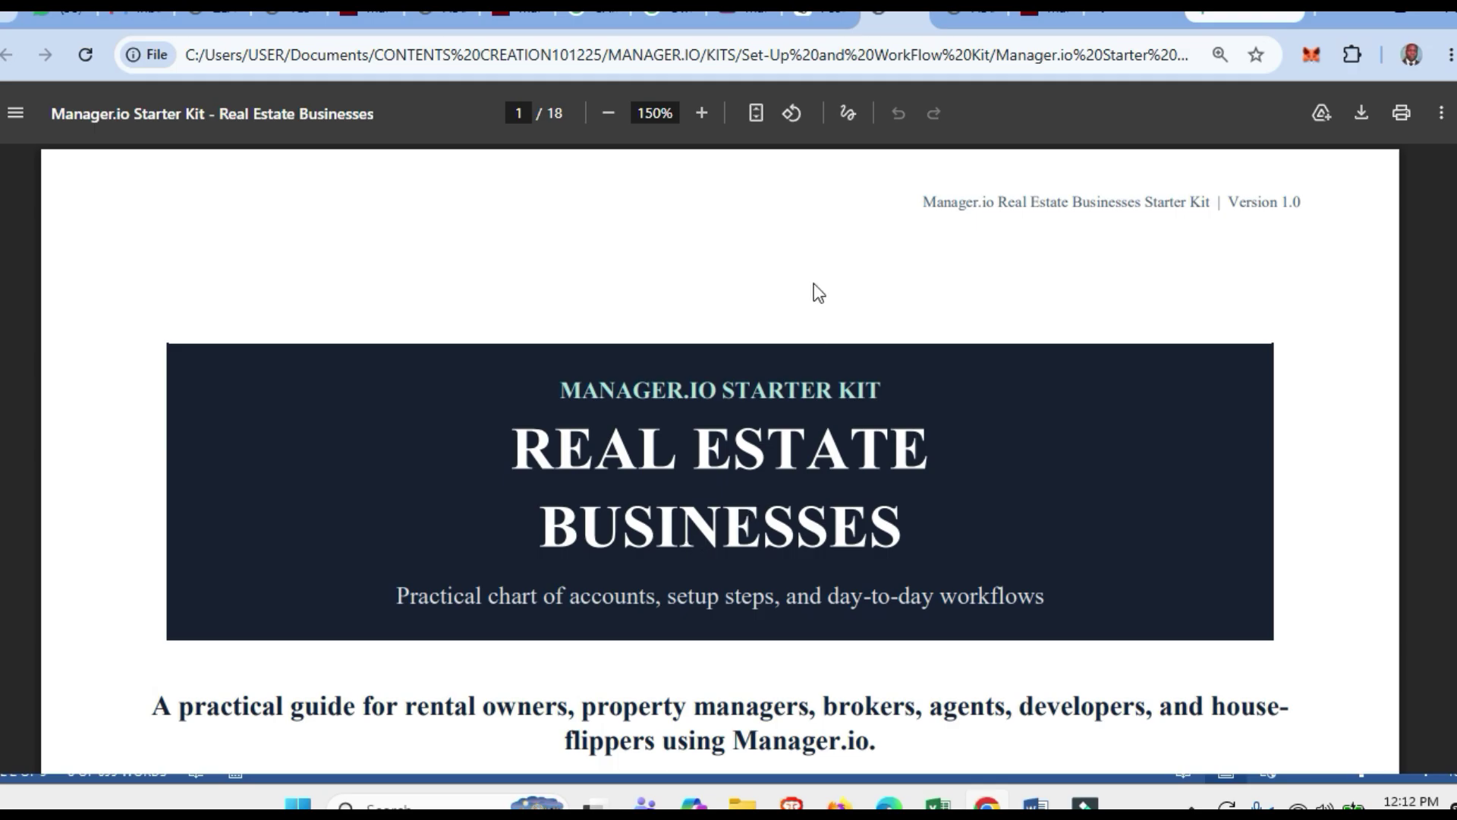
pyautogui.moveTo(960, 15)
pyautogui.click(948, 17)
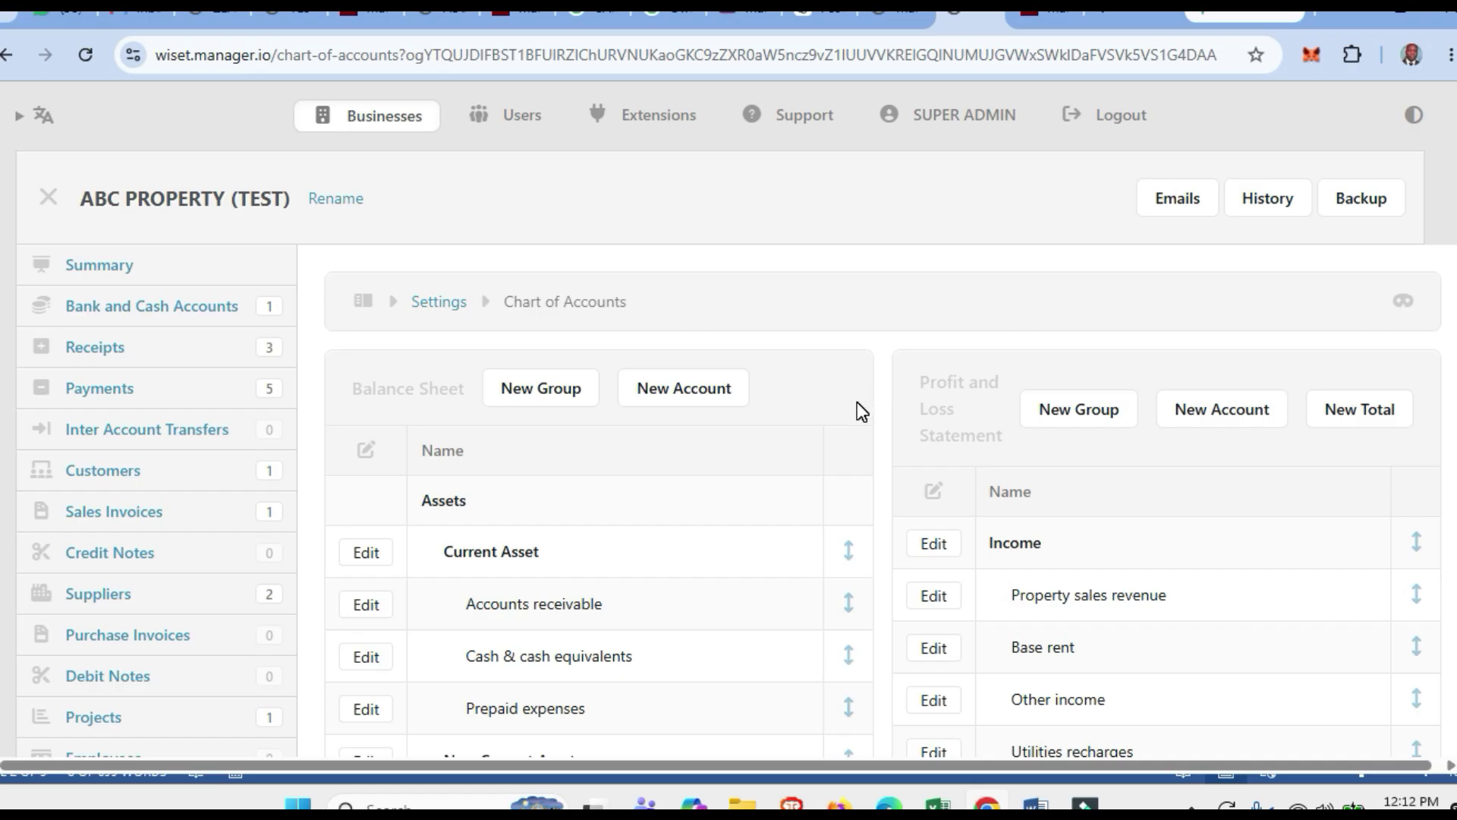
# Open the tab customization form for ABC PROPERTY (TEST) and examine which modules are enabled, from Bank and Cash Accounts through Folders.
pyautogui.scroll(-6, 857, 403)
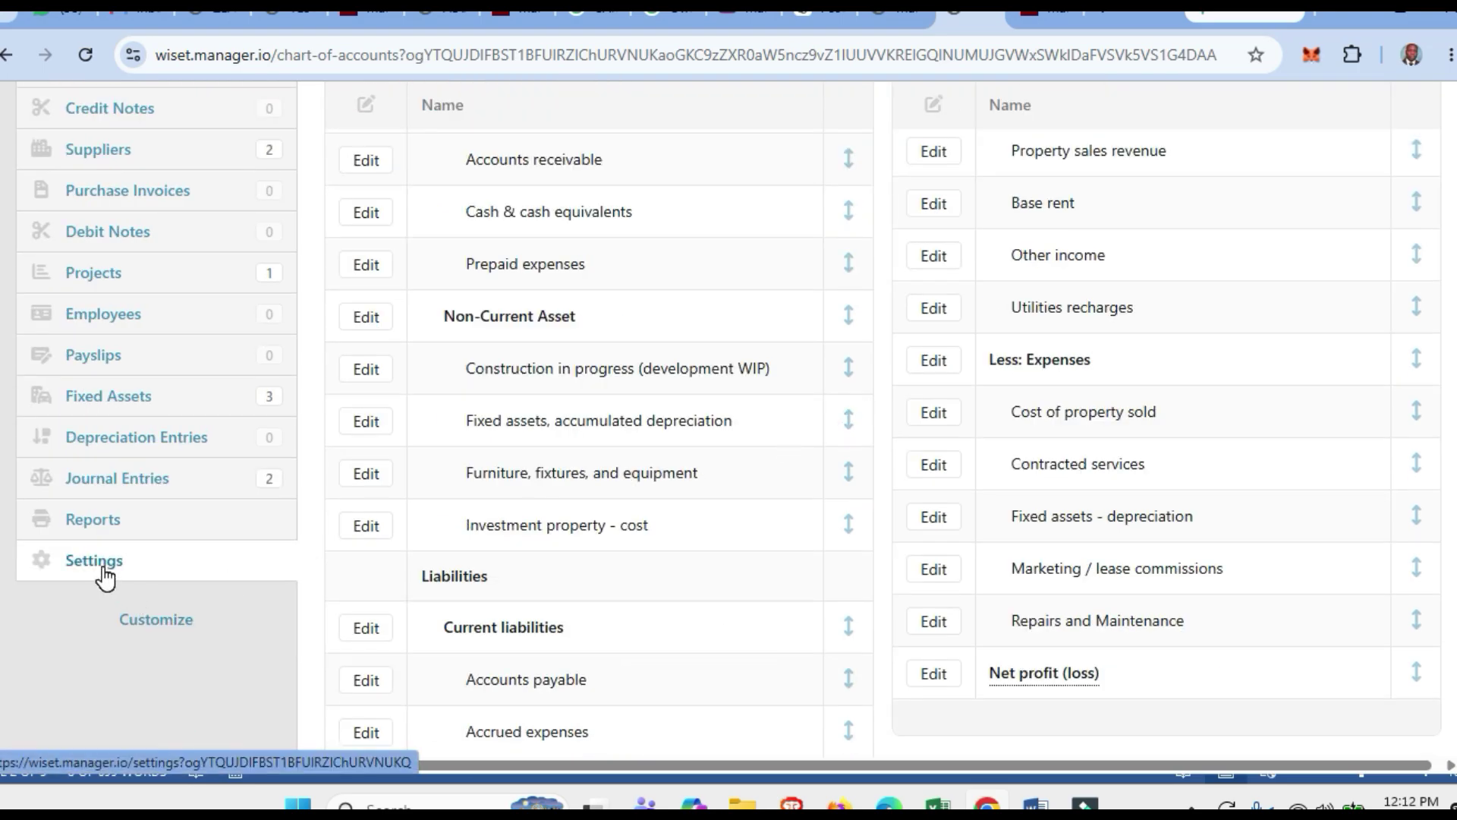
pyautogui.click(154, 628)
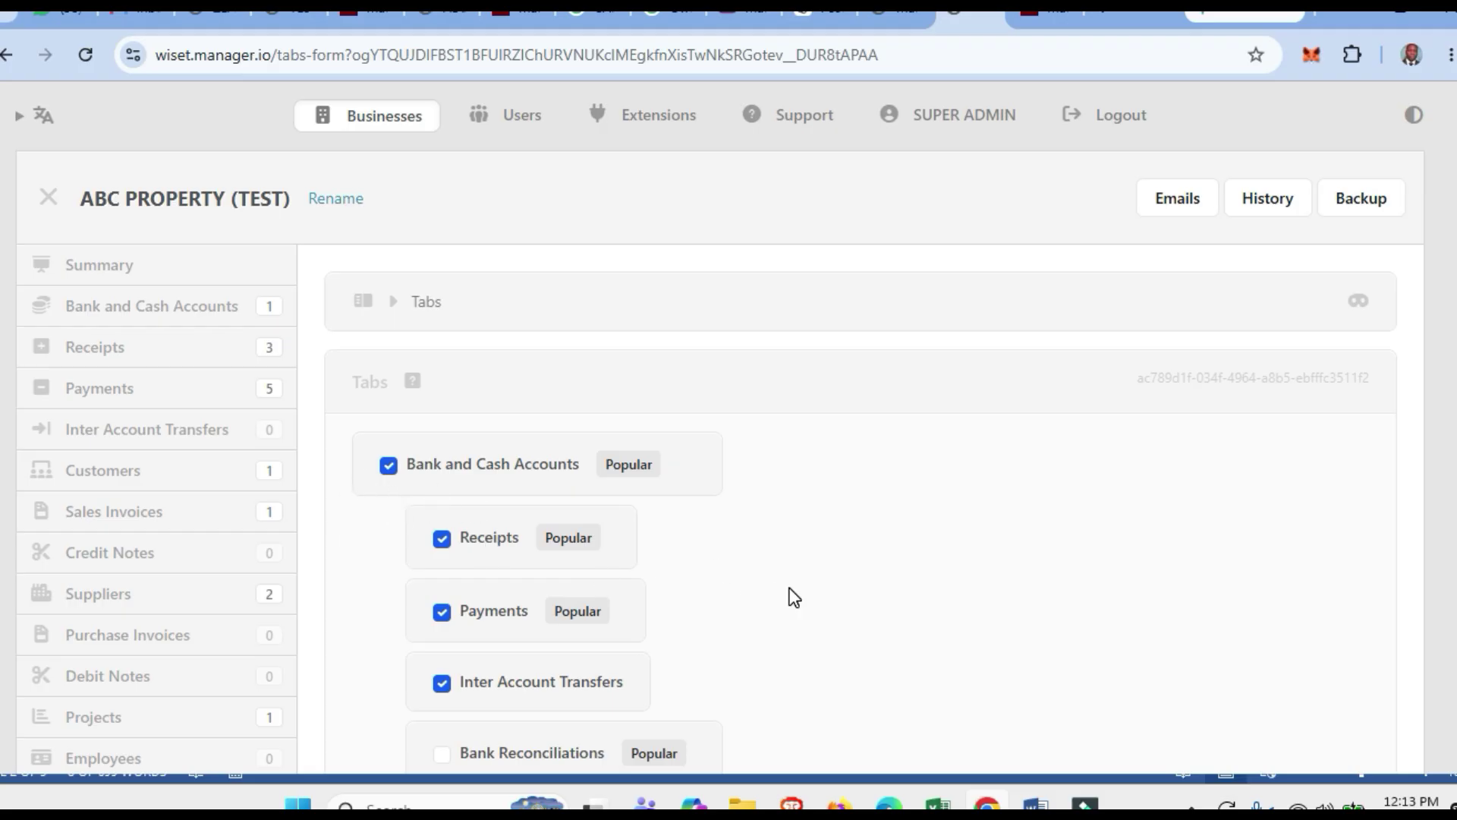
pyautogui.scroll(-1, 789, 595)
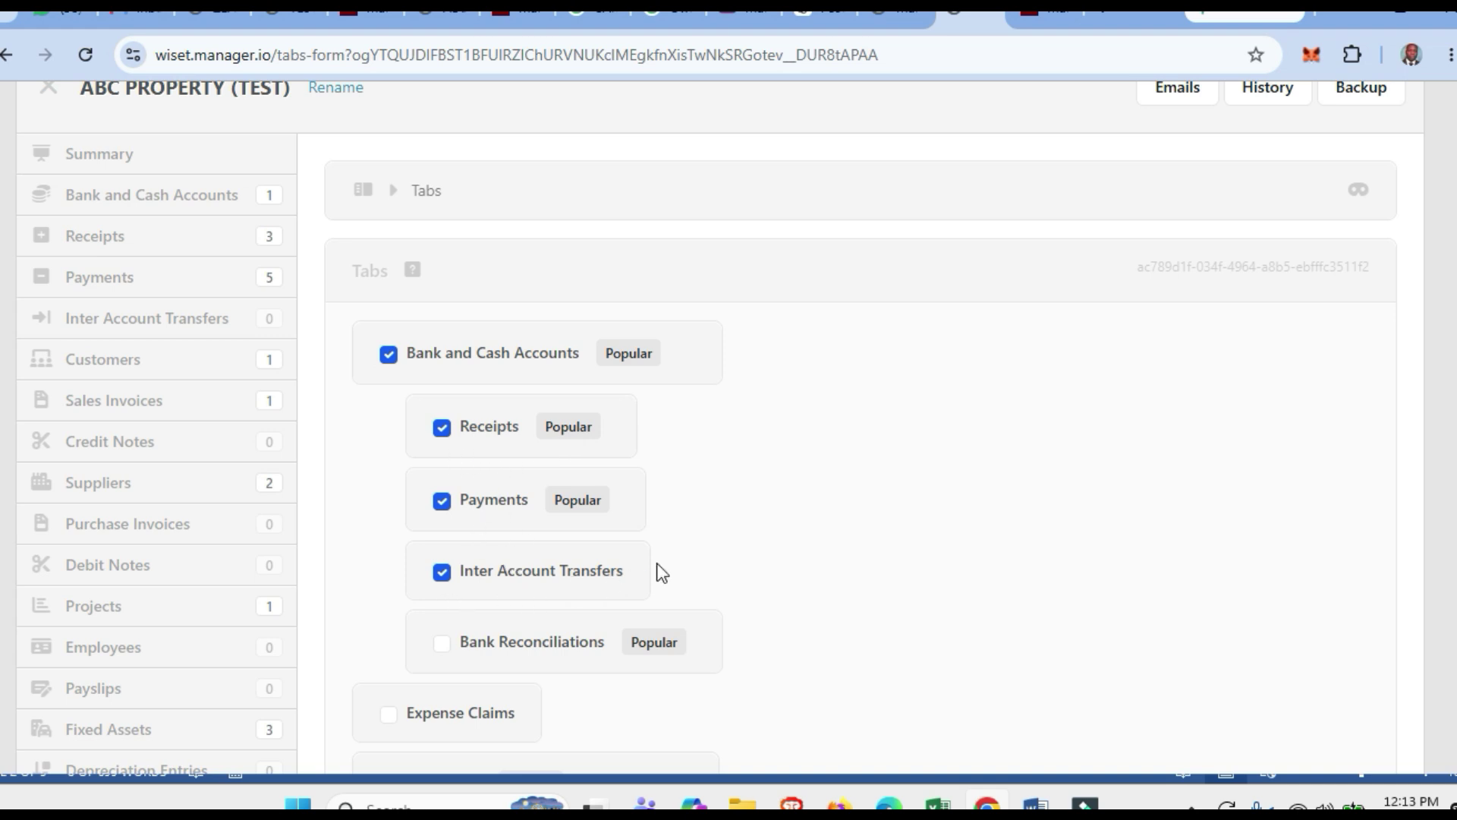
pyautogui.scroll(-5, 827, 566)
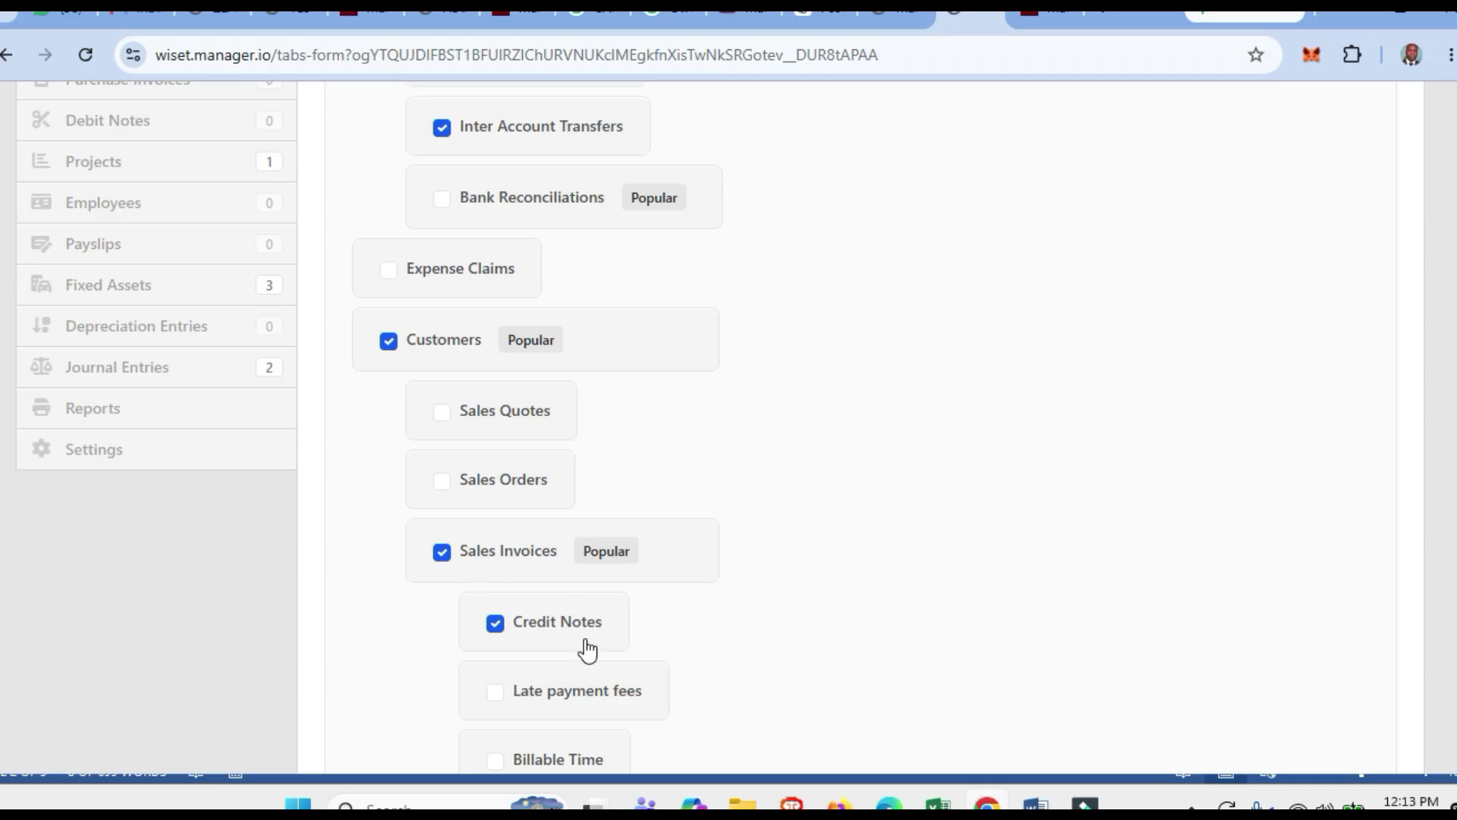
pyautogui.scroll(-5, 718, 641)
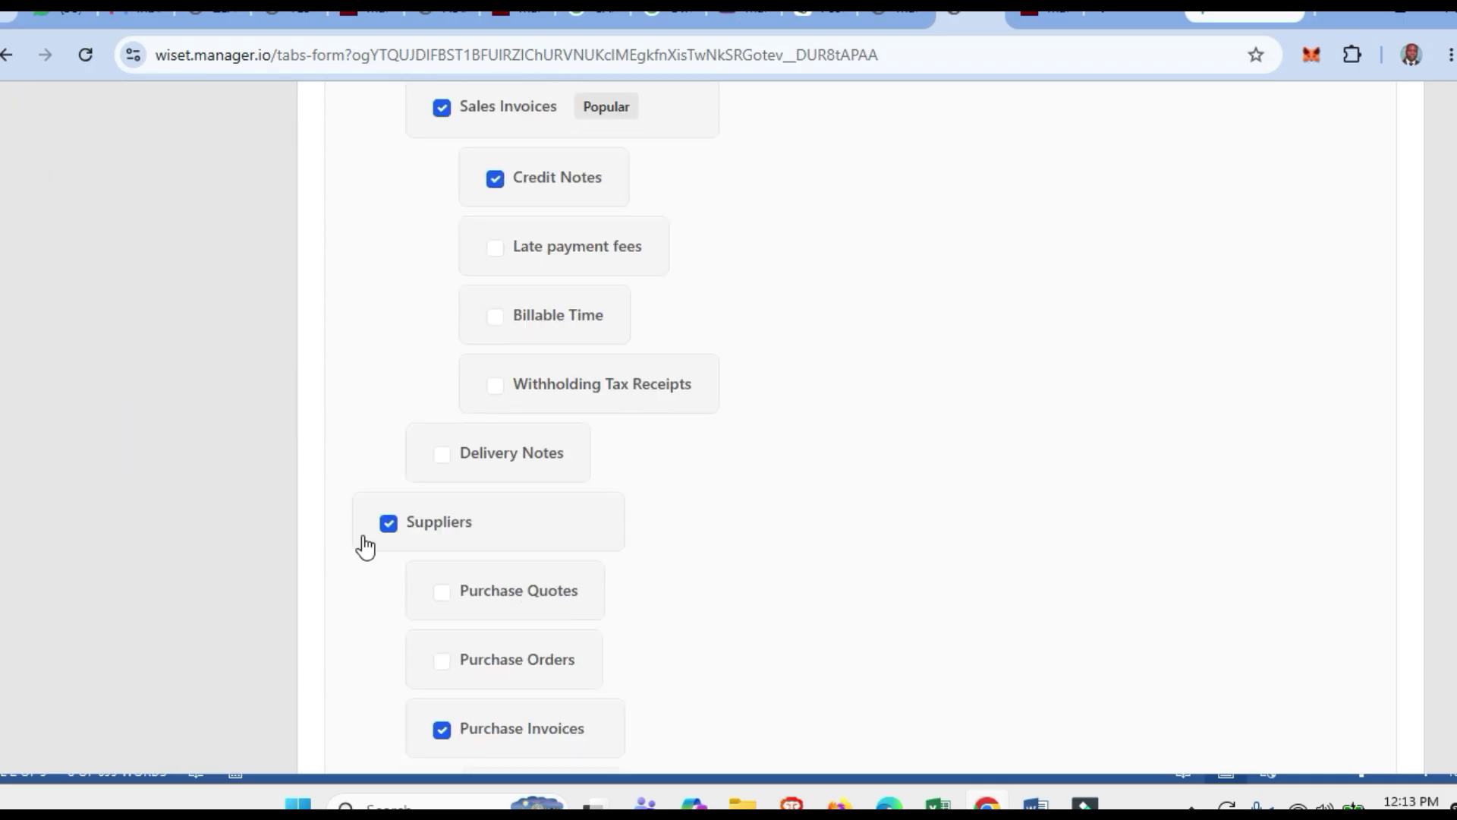
pyautogui.scroll(-3, 470, 597)
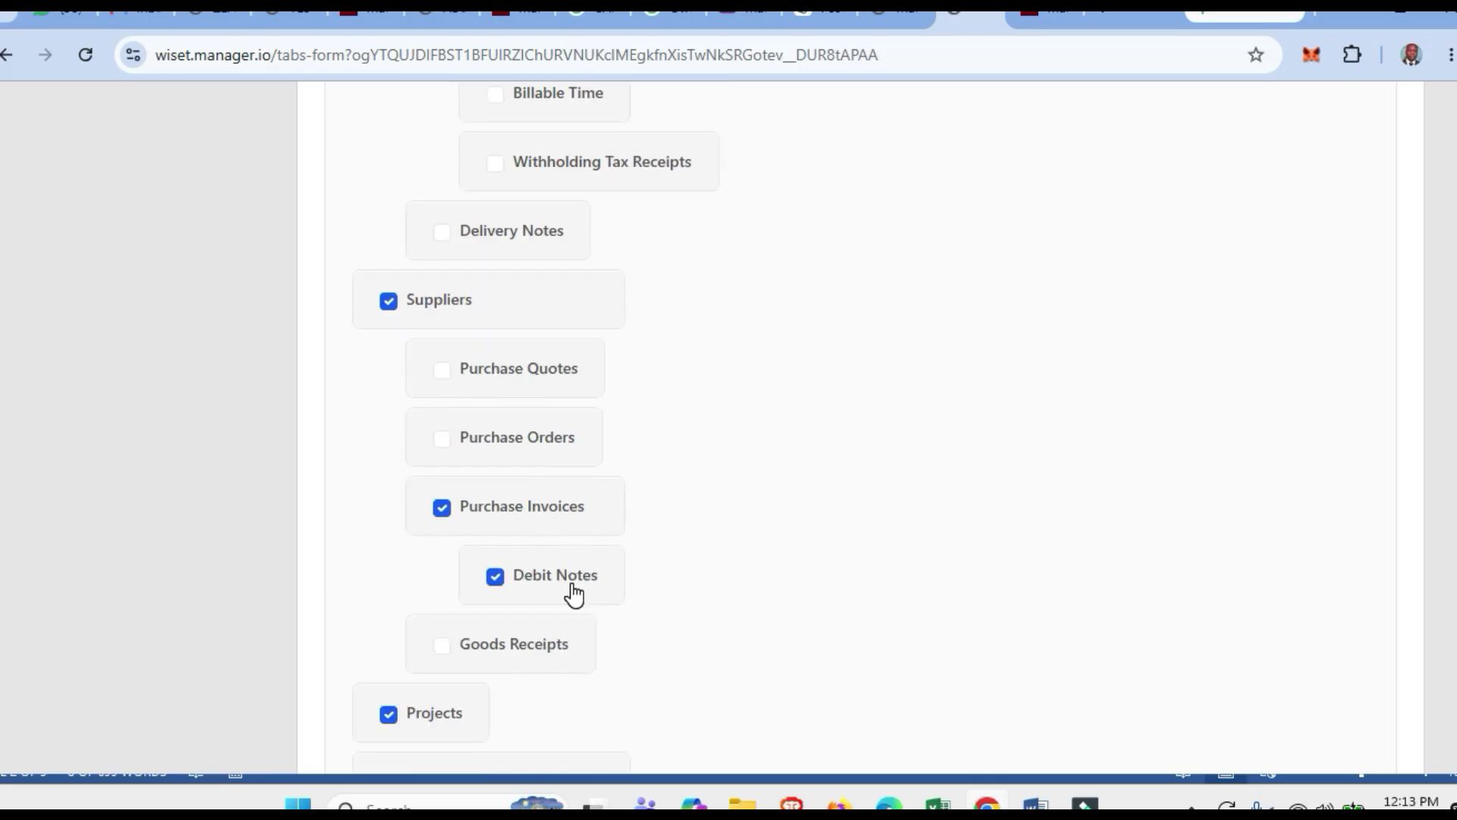
pyautogui.scroll(-3, 573, 595)
pyautogui.scroll(-3, 462, 562)
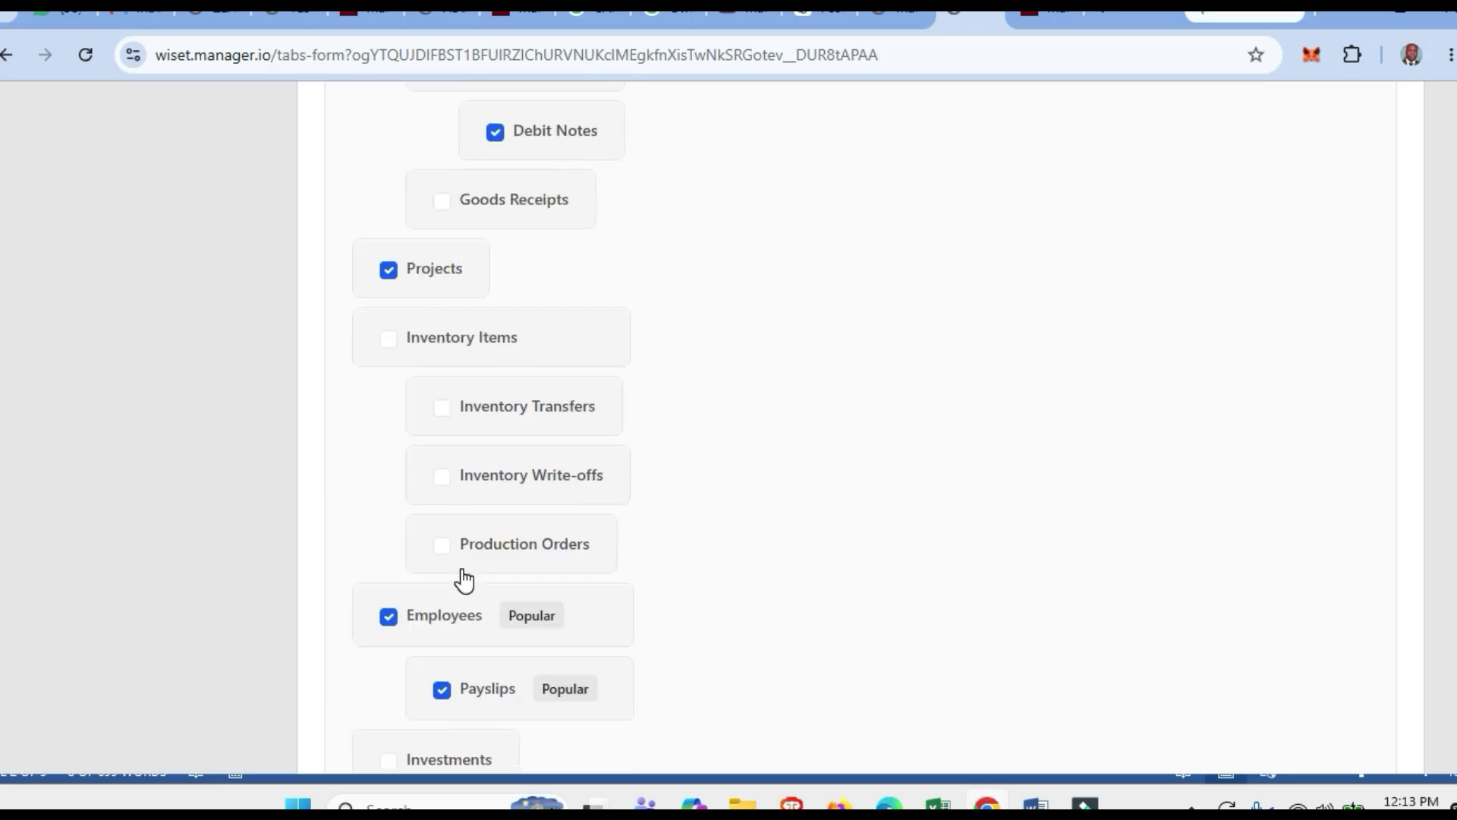
pyautogui.scroll(-3, 415, 639)
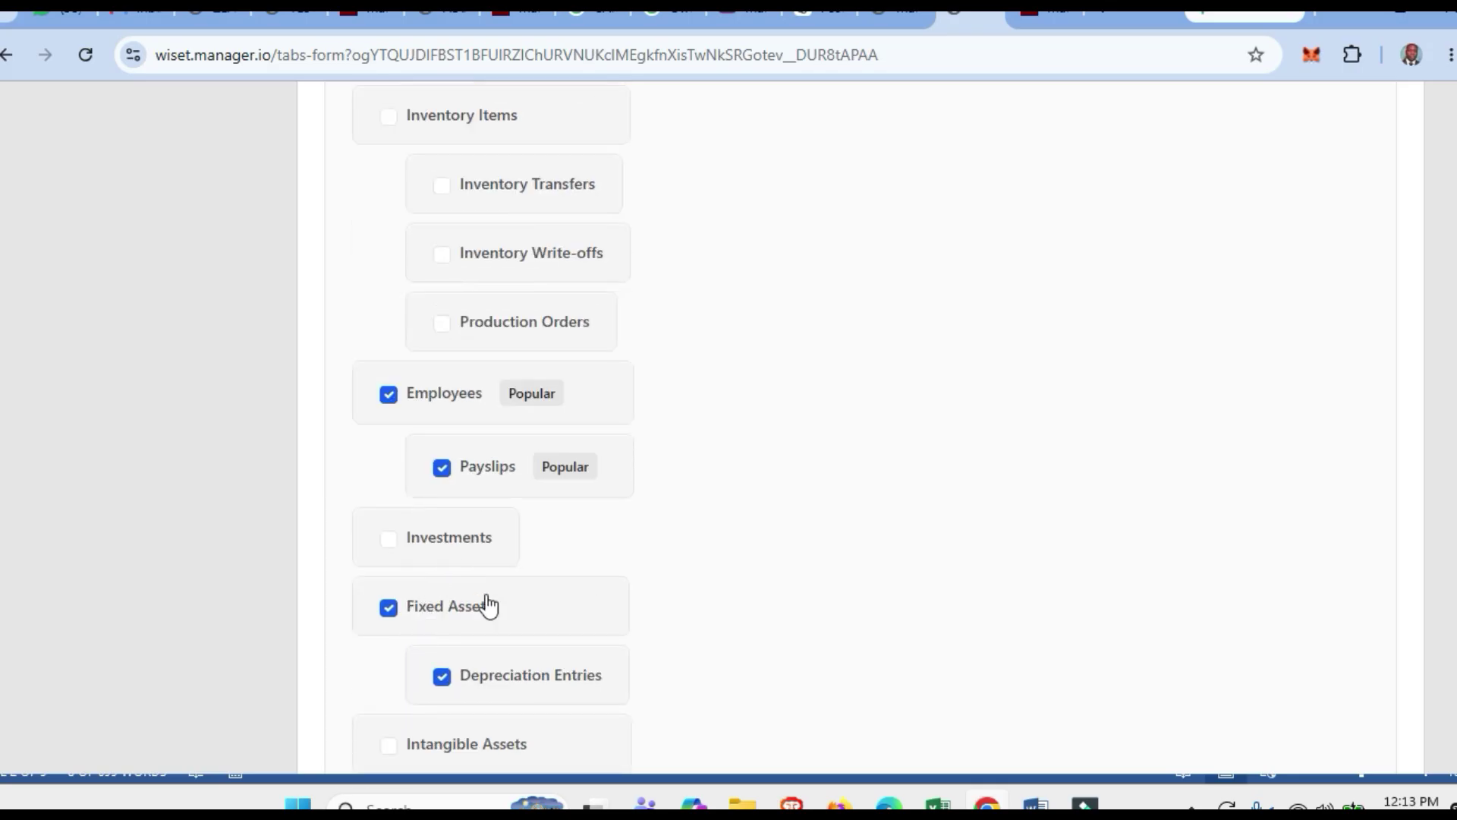
pyautogui.scroll(-3, 467, 635)
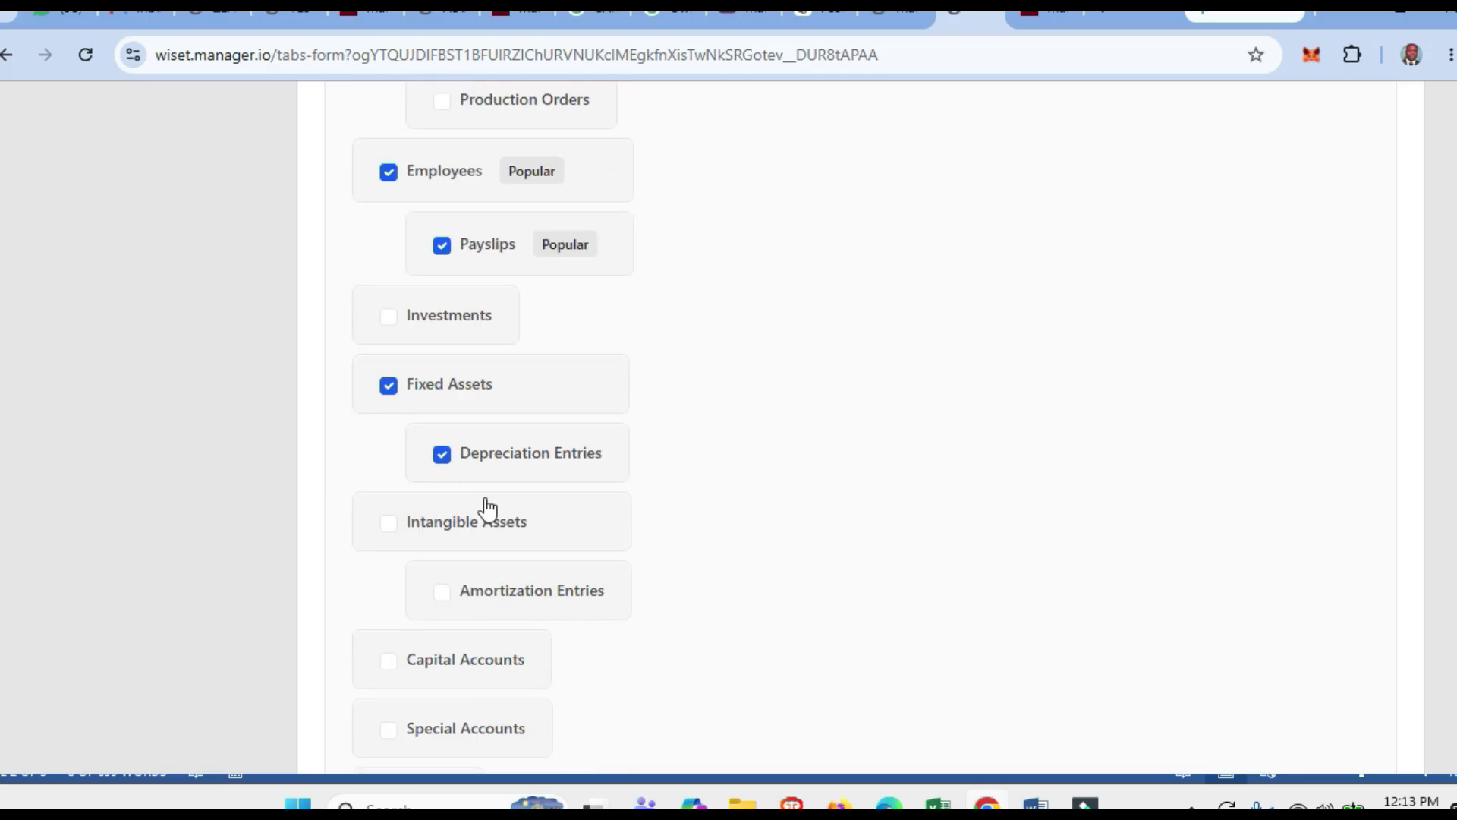
pyautogui.scroll(-4, 486, 512)
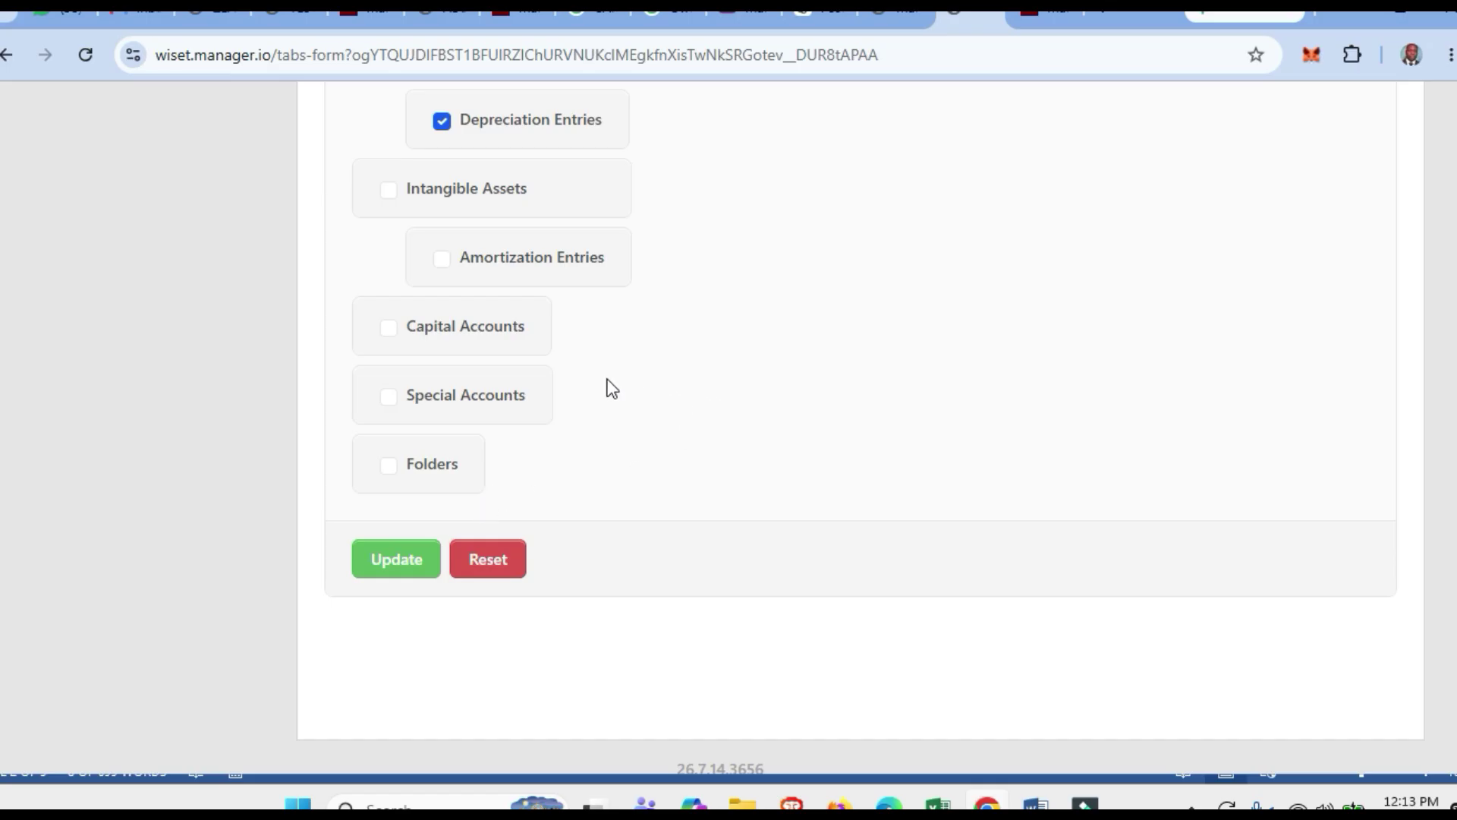
# Save the current tab selection and check the business's enabled modules alongside its Summary page.
pyautogui.click(395, 570)
pyautogui.click(380, 563)
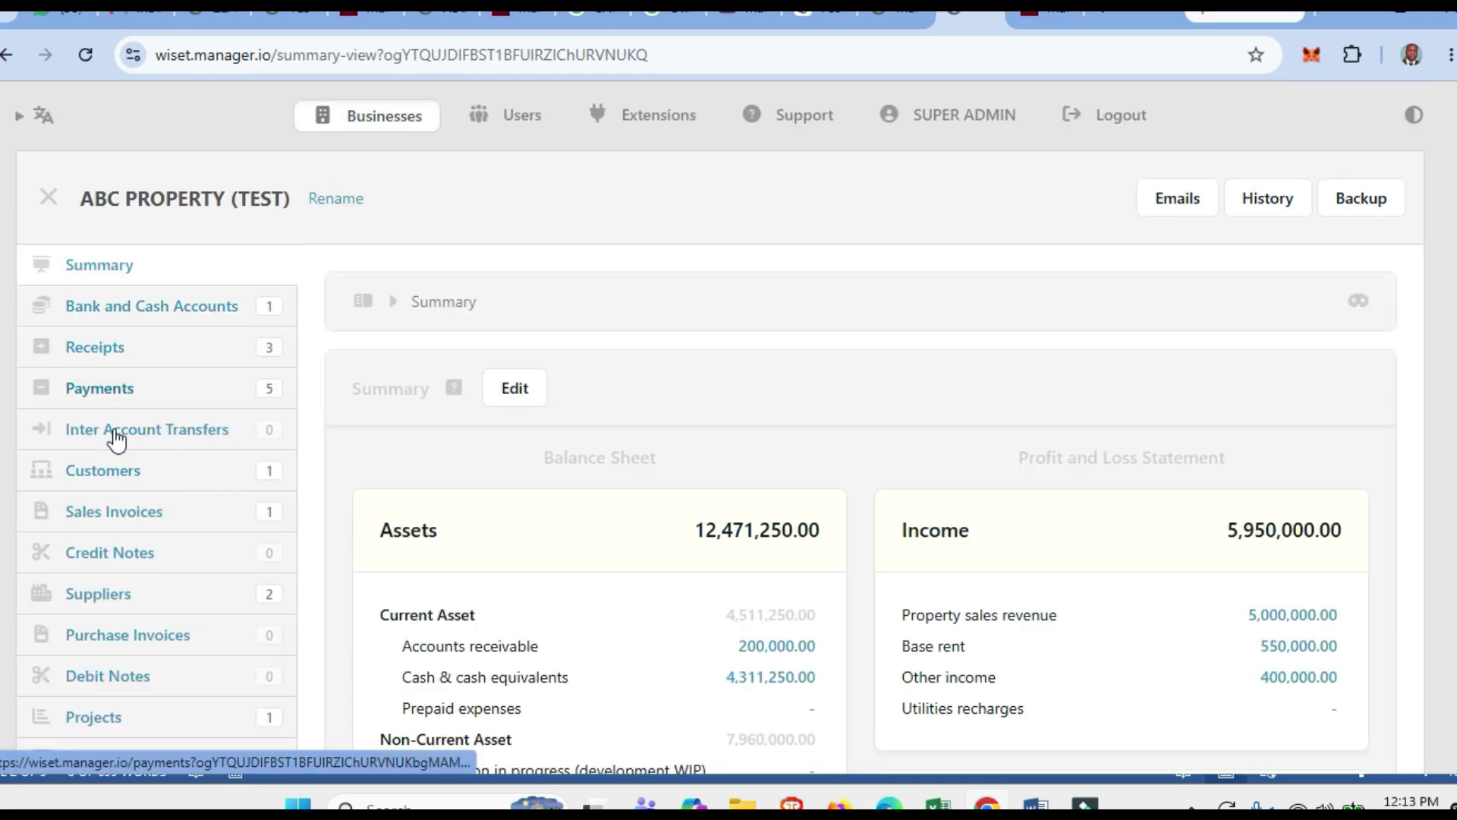
pyautogui.scroll(-4, 99, 660)
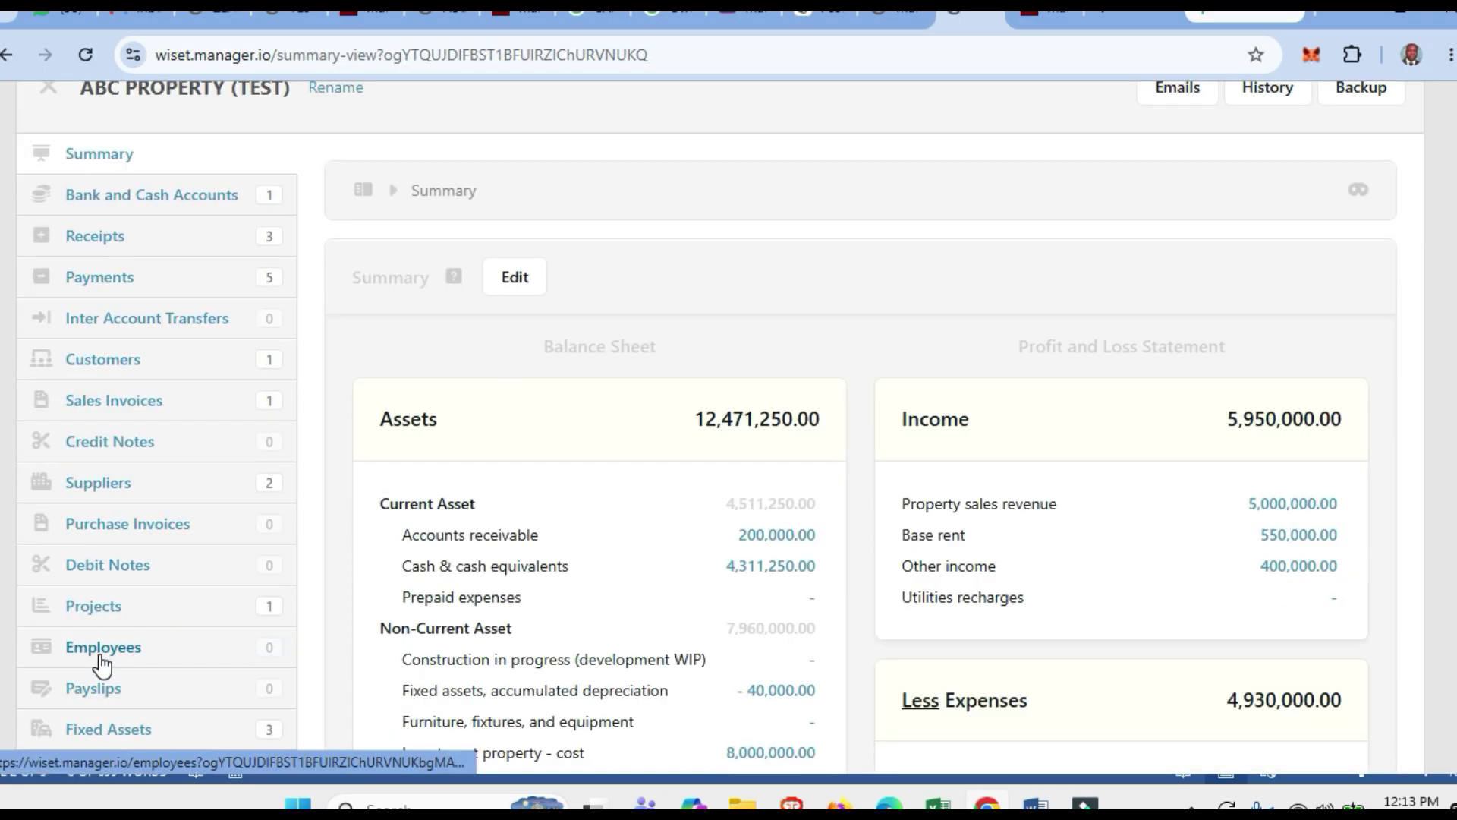
pyautogui.scroll(4, 92, 634)
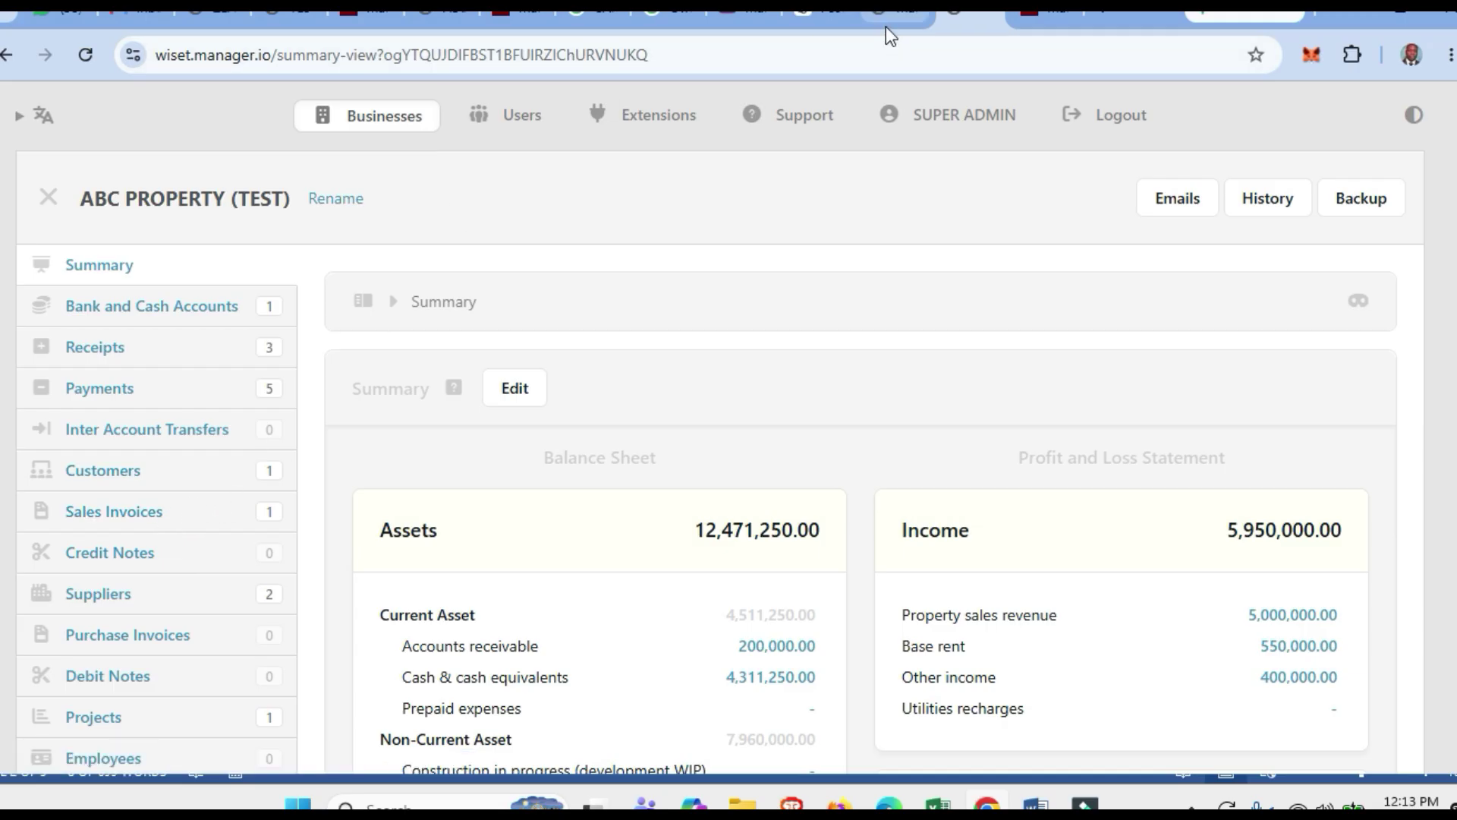
# Switch to the Real Estate Businesses starter kit PDF and read from its cover page to the "What is inside this kit" section.
pyautogui.moveTo(885, 21)
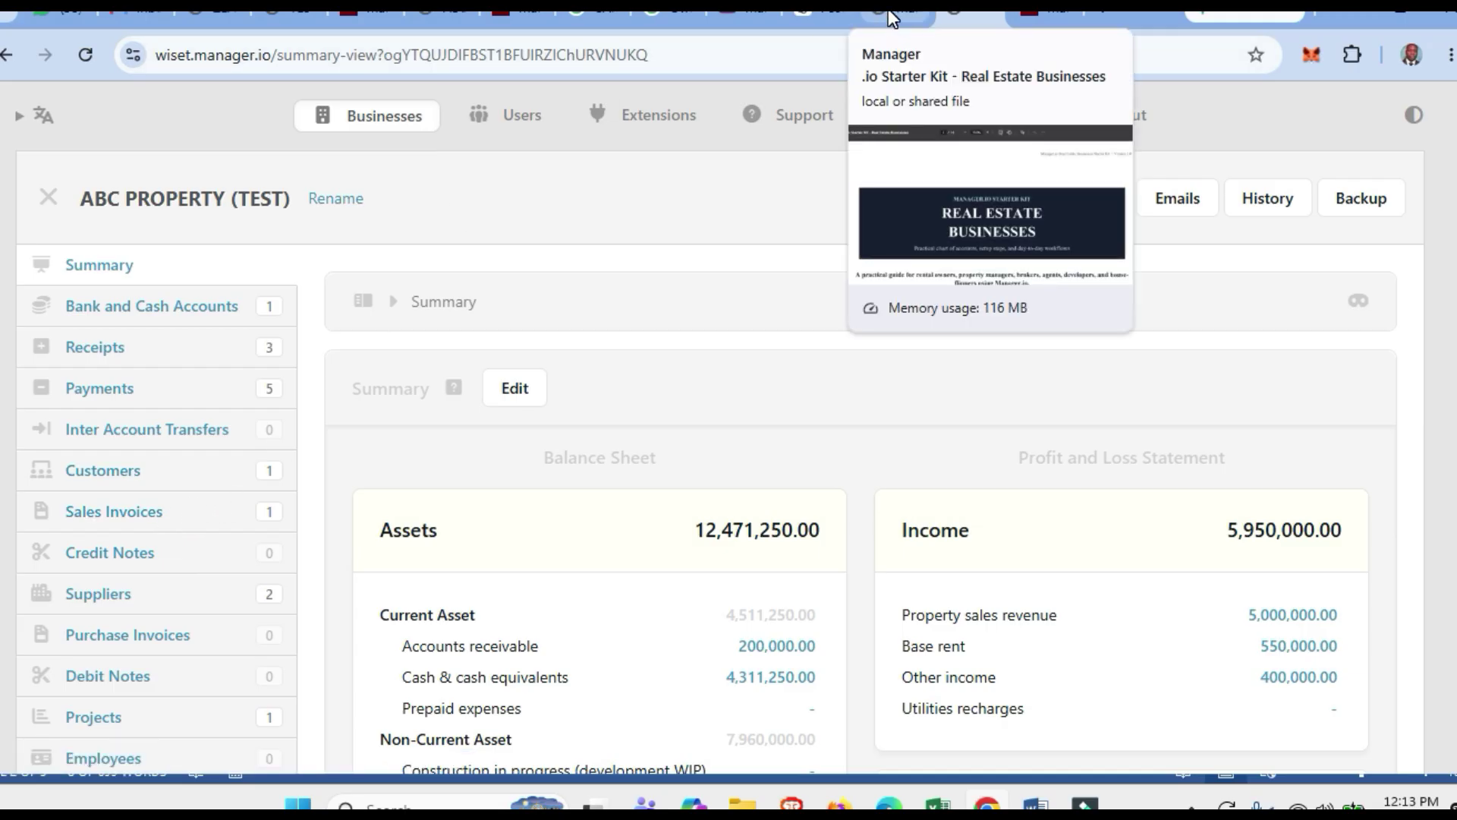
pyautogui.click(892, 17)
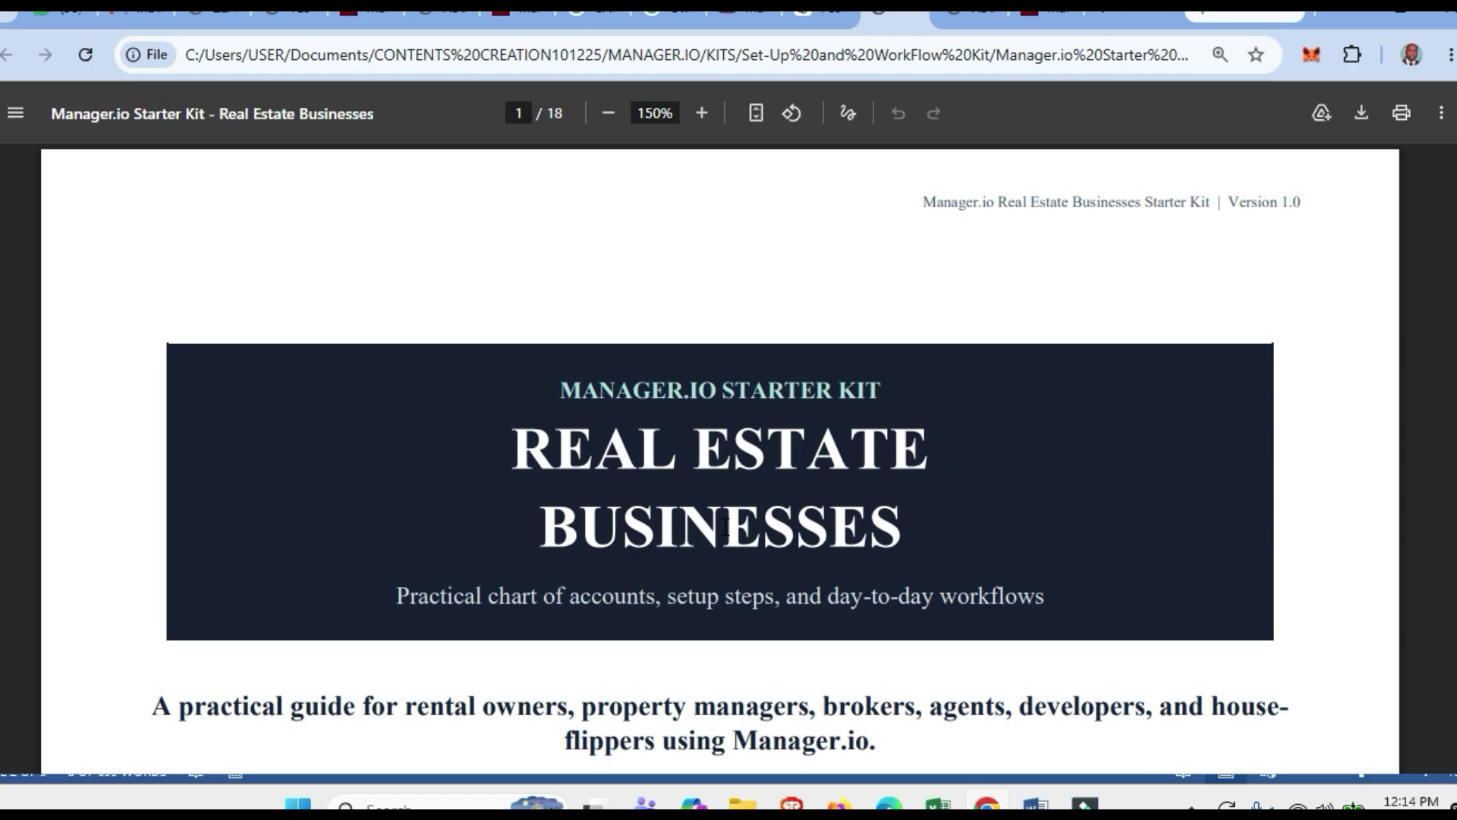
pyautogui.scroll(-3, 726, 529)
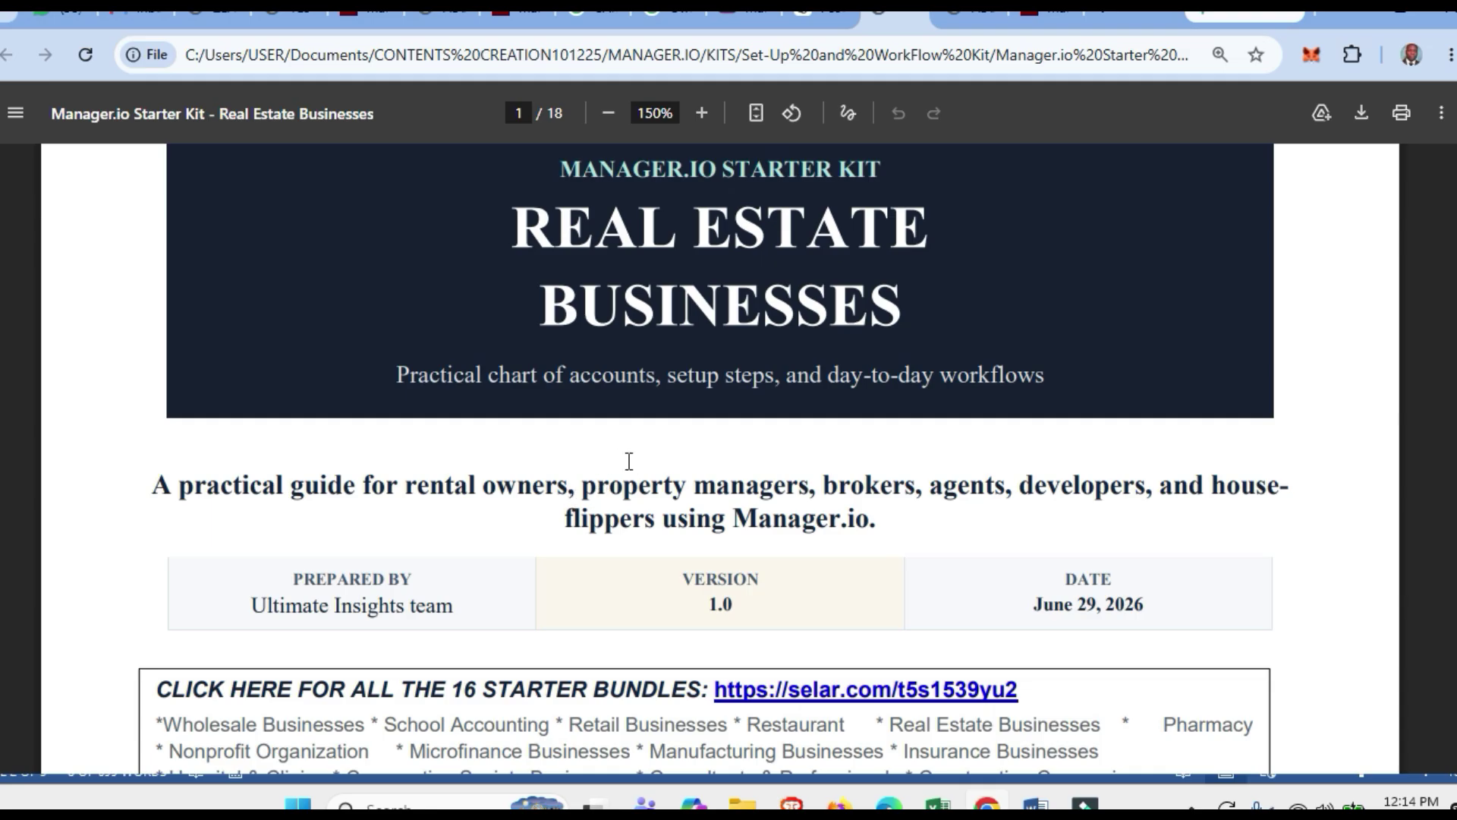
pyautogui.scroll(-3, 594, 468)
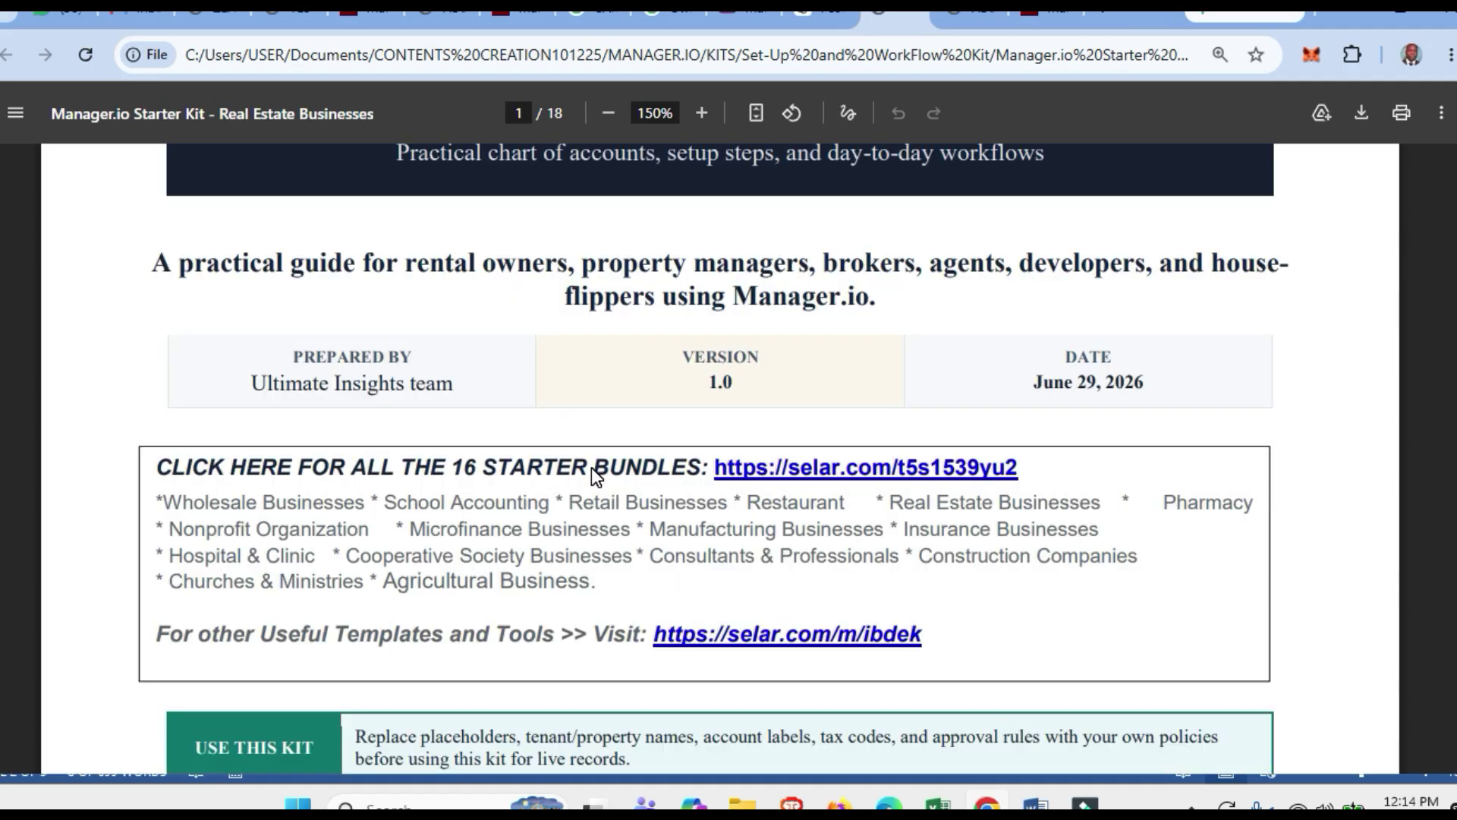
pyautogui.scroll(-1, 590, 467)
pyautogui.scroll(-7, 590, 468)
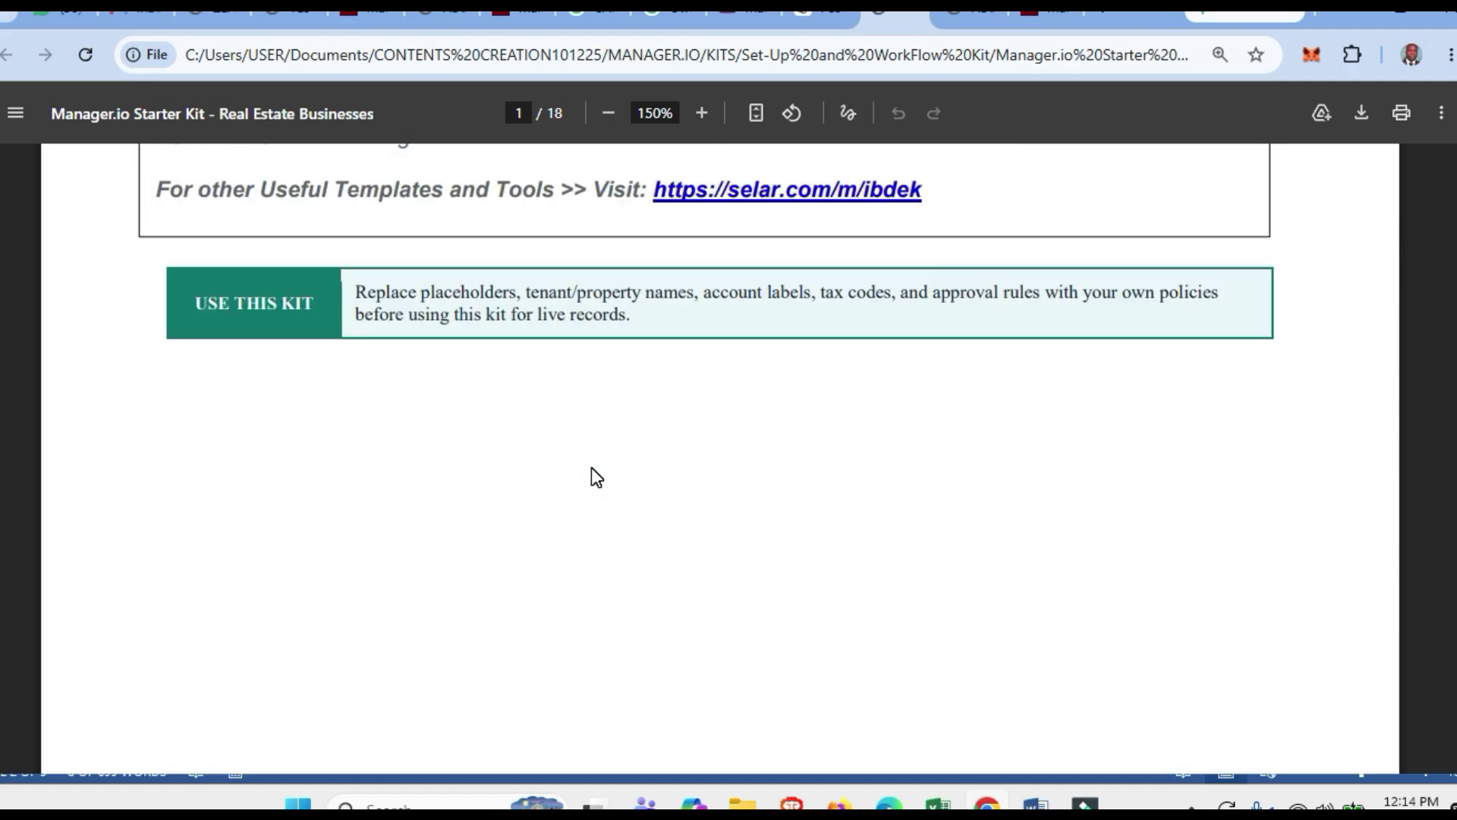
pyautogui.scroll(-10, 590, 467)
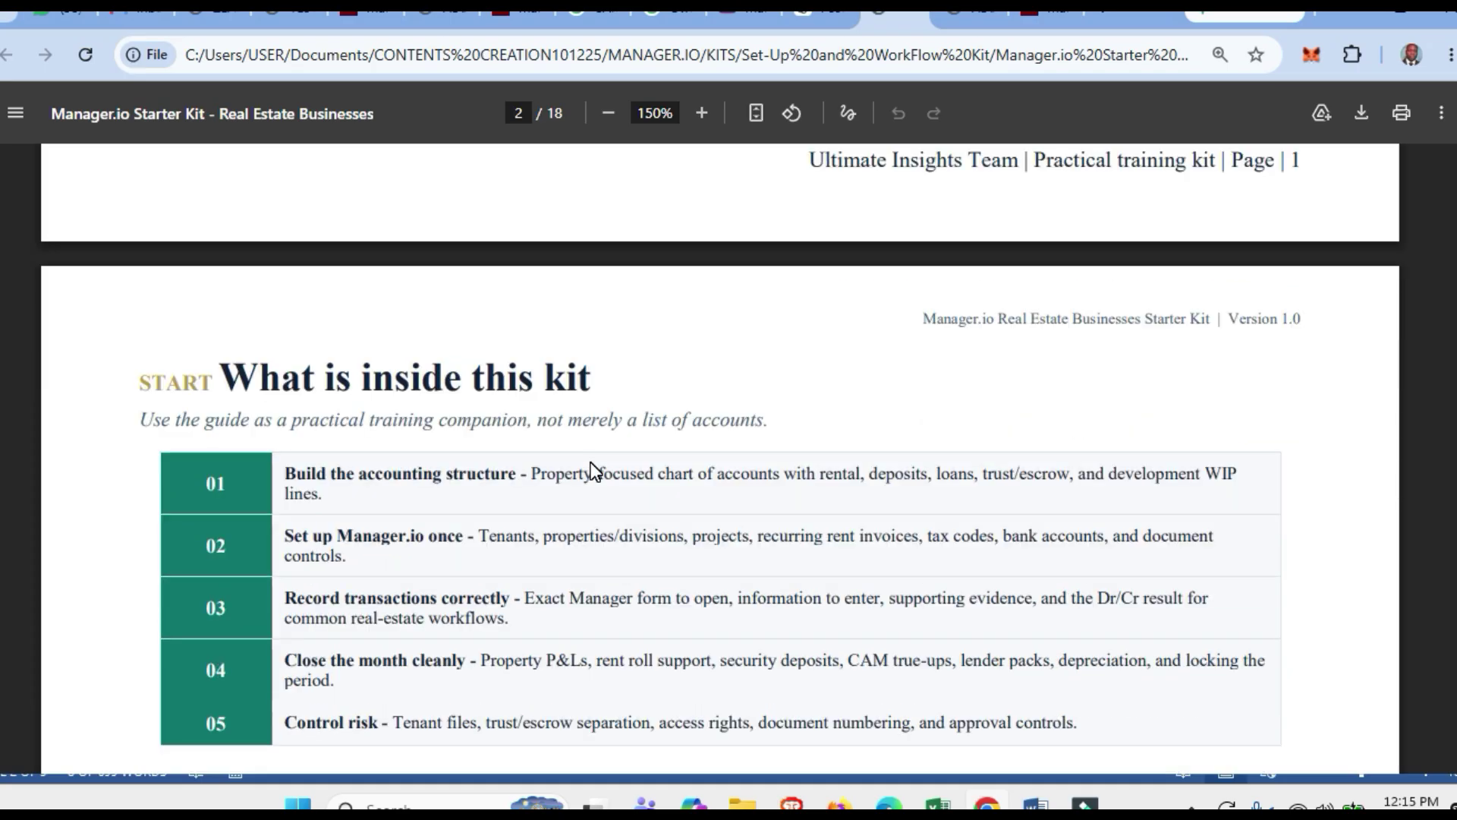
pyautogui.scroll(-2, 593, 468)
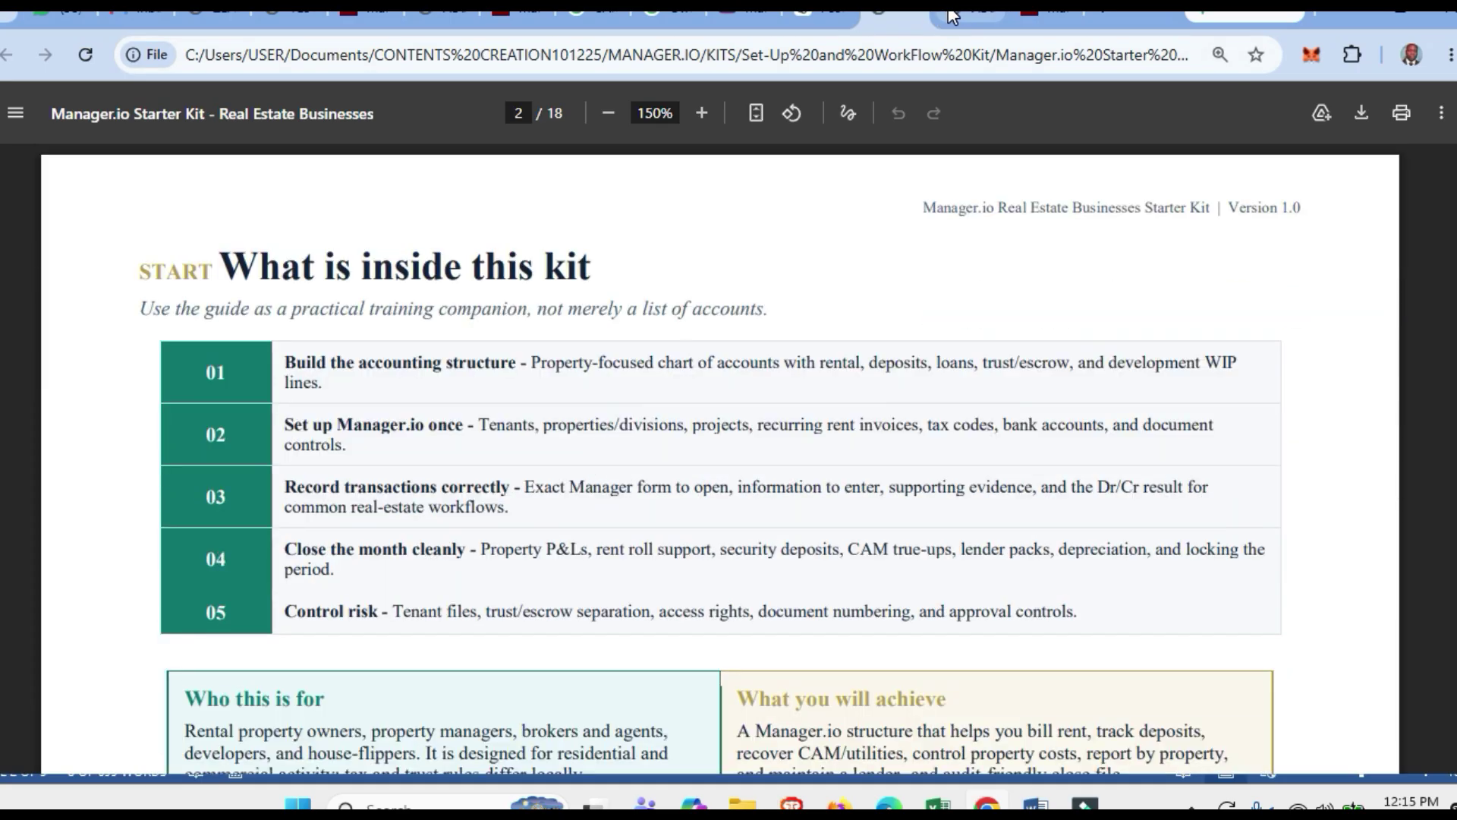
# Review the kit's usage note on page 1 and the contents, audience, goals and important notice on page 2.
pyautogui.click(979, 17)
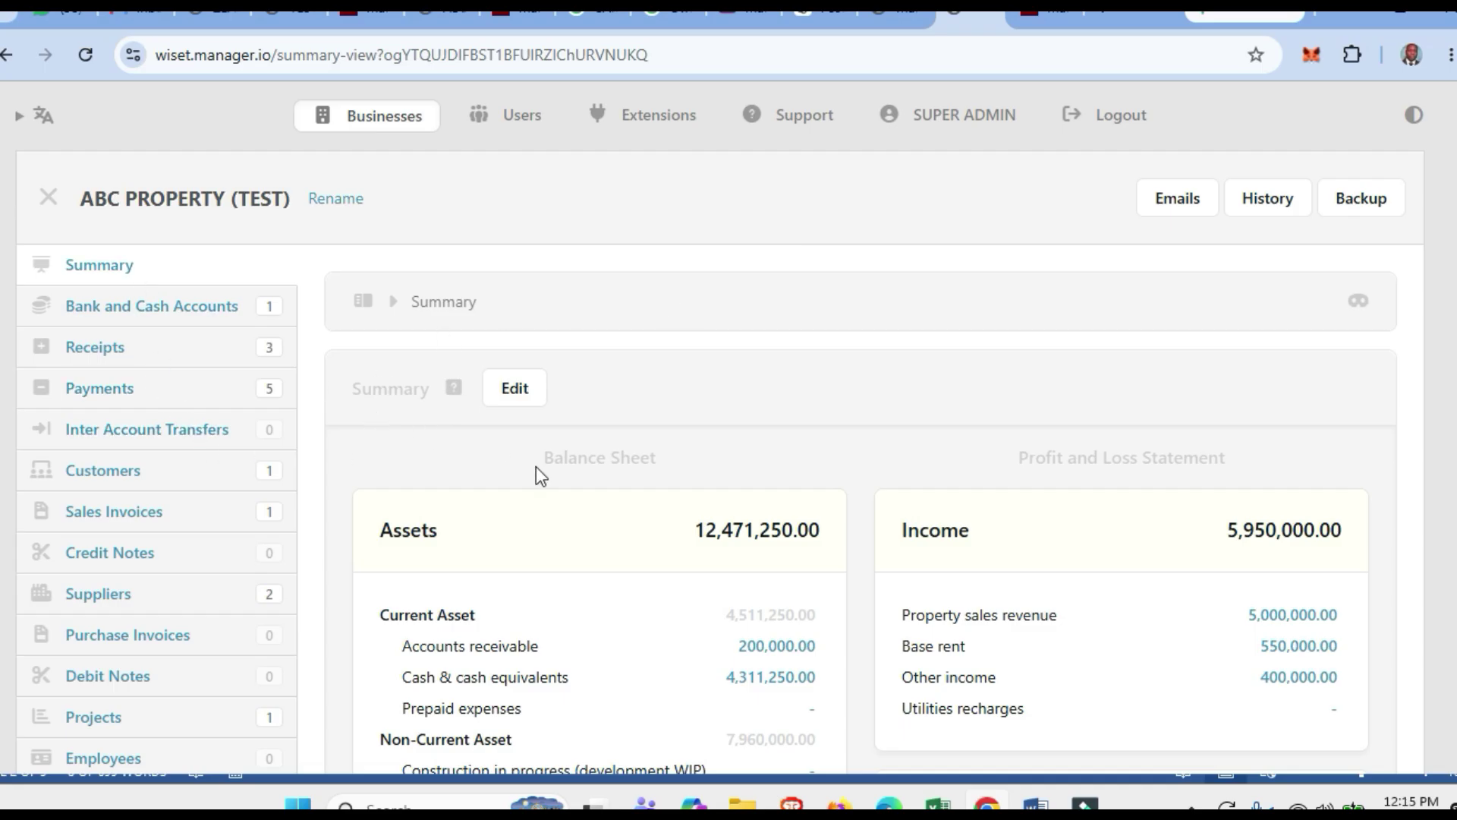
pyautogui.click(890, 15)
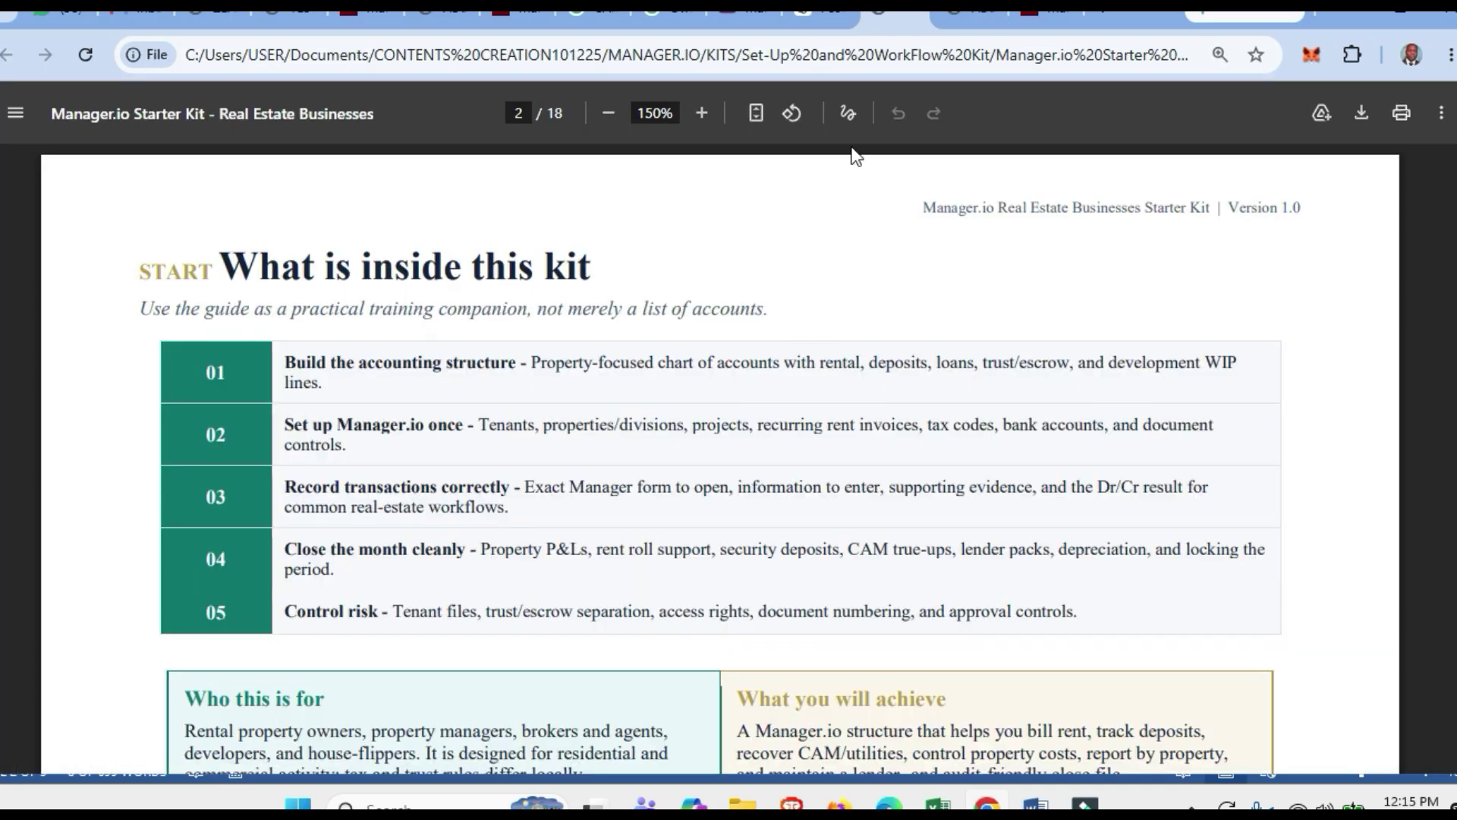
pyautogui.scroll(-2, 771, 402)
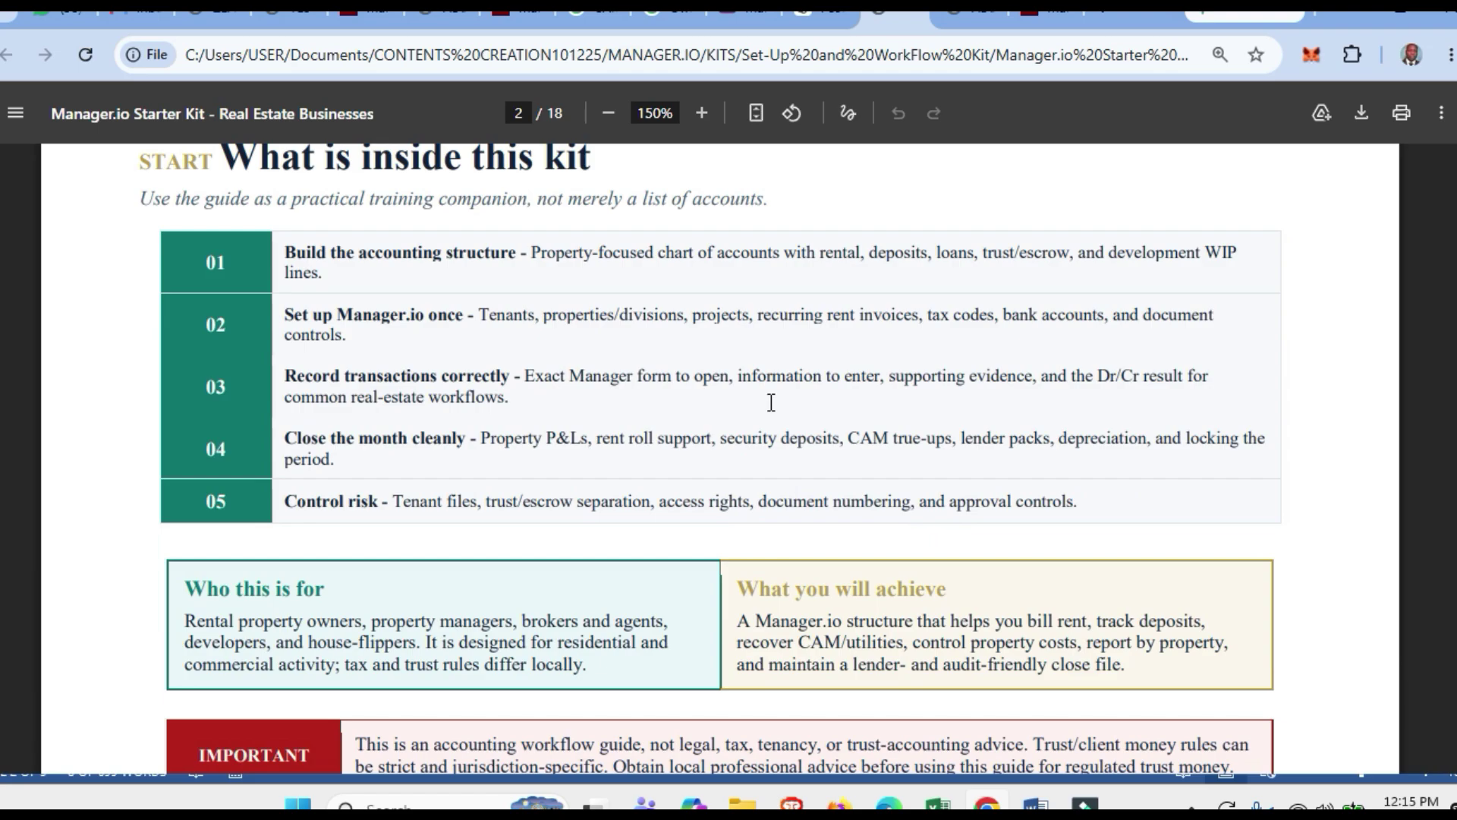
pyautogui.scroll(6, 771, 402)
pyautogui.scroll(3, 771, 403)
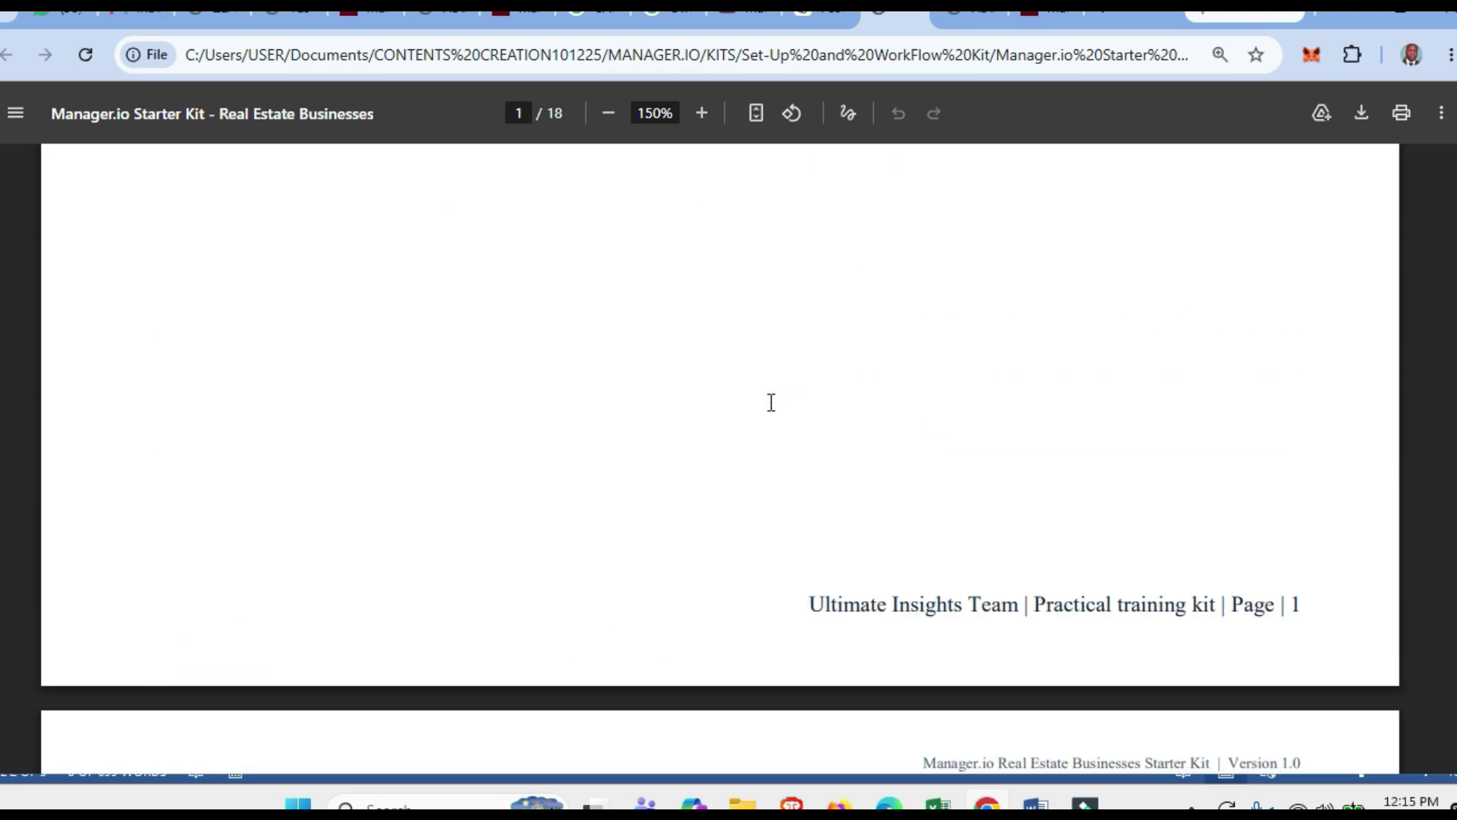
pyautogui.scroll(5, 771, 402)
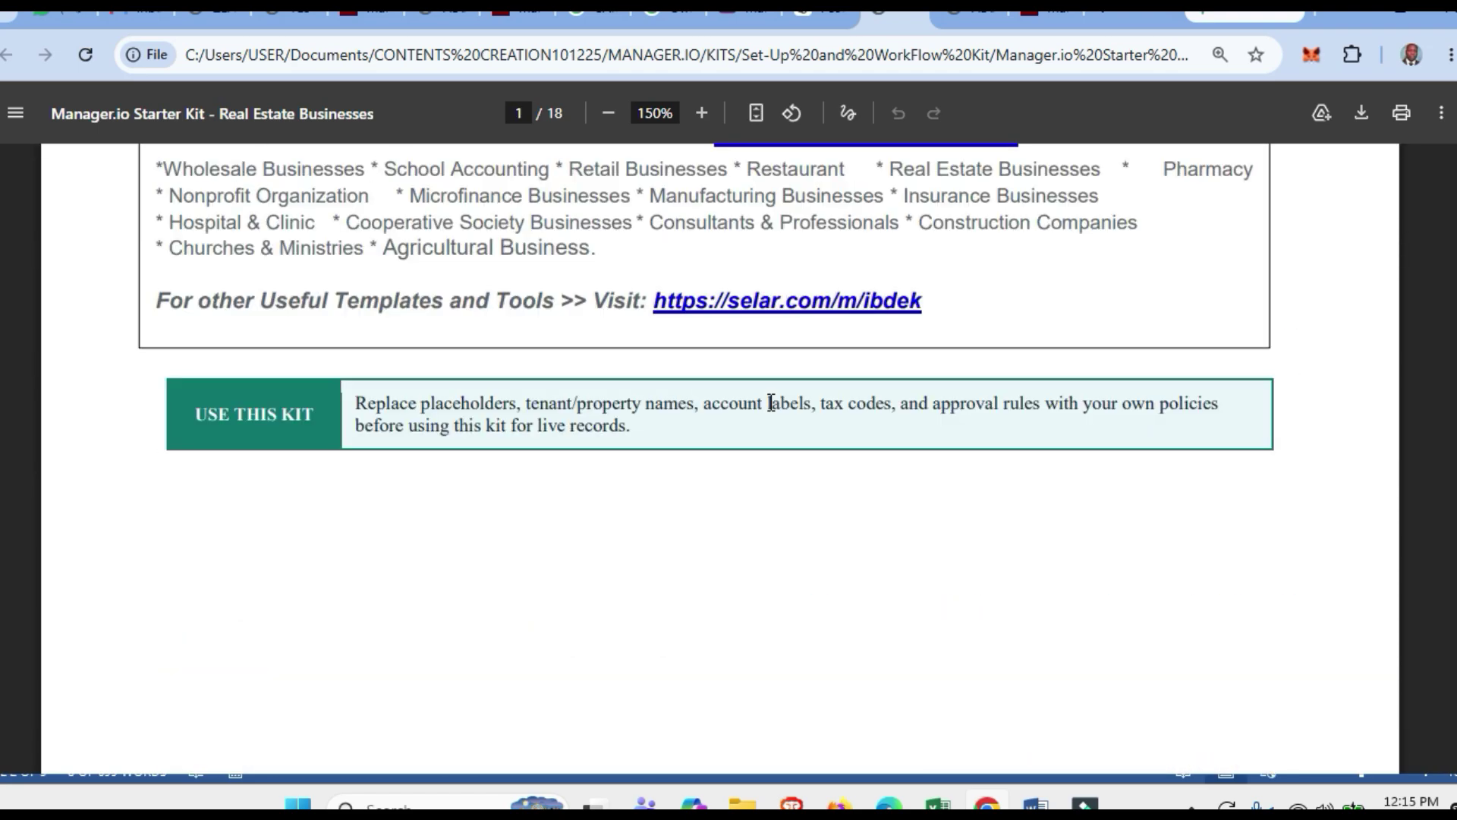
pyautogui.scroll(-15, 771, 400)
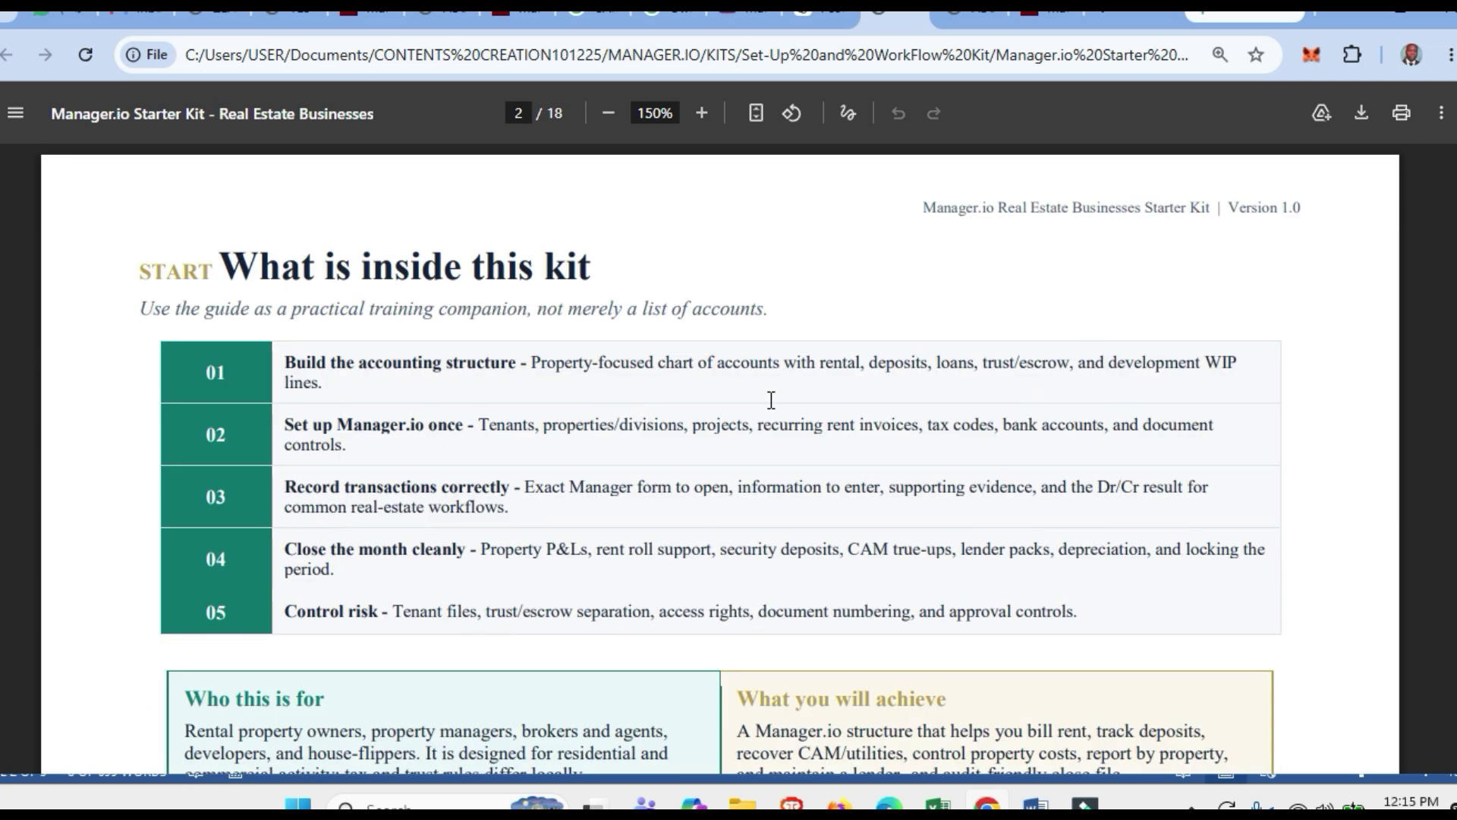
pyautogui.scroll(-4, 771, 400)
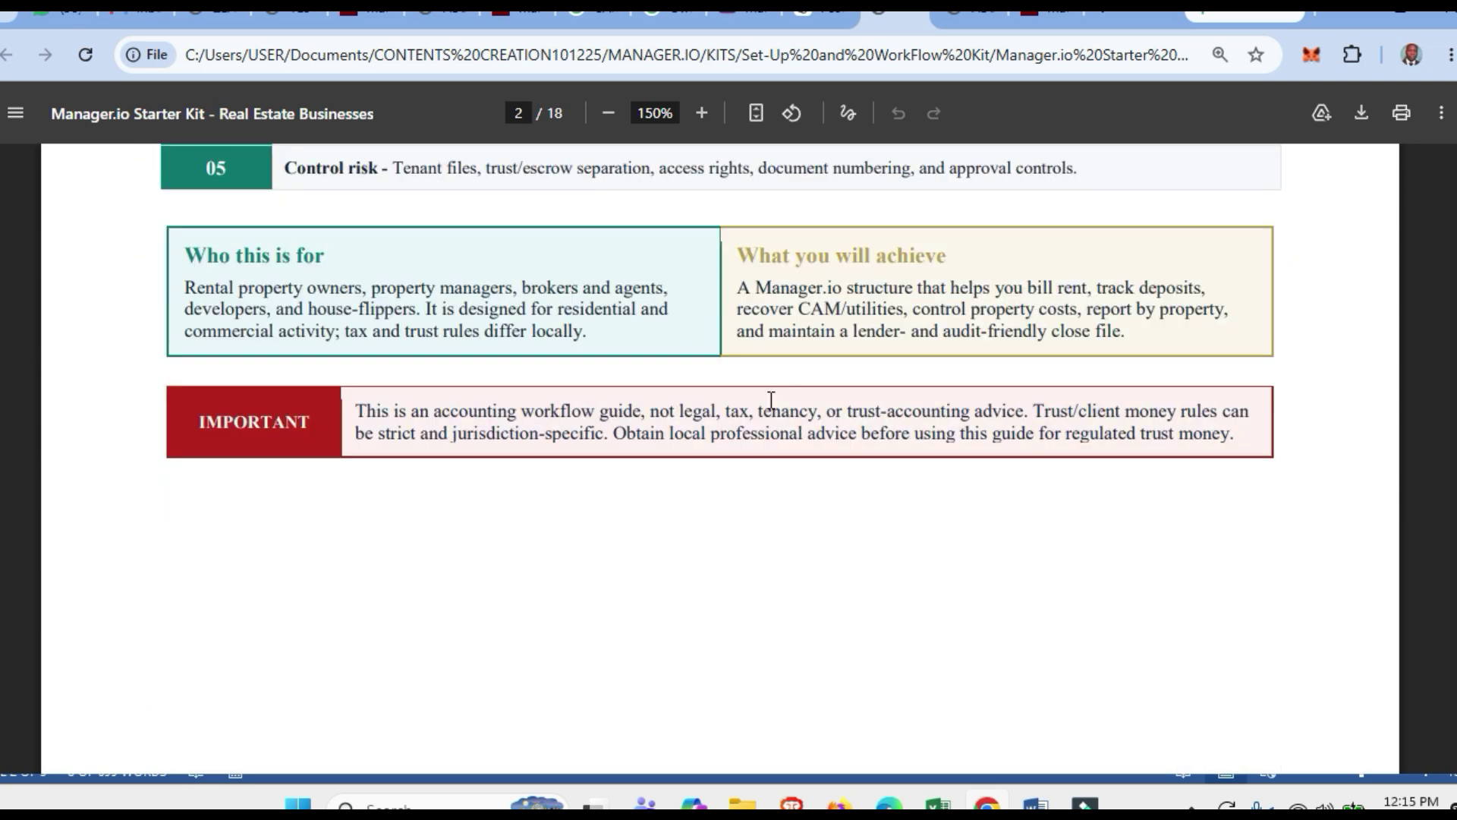
# Examine the "One-time setup checklist" table on page 3 of the starter kit.
pyautogui.scroll(-10, 771, 401)
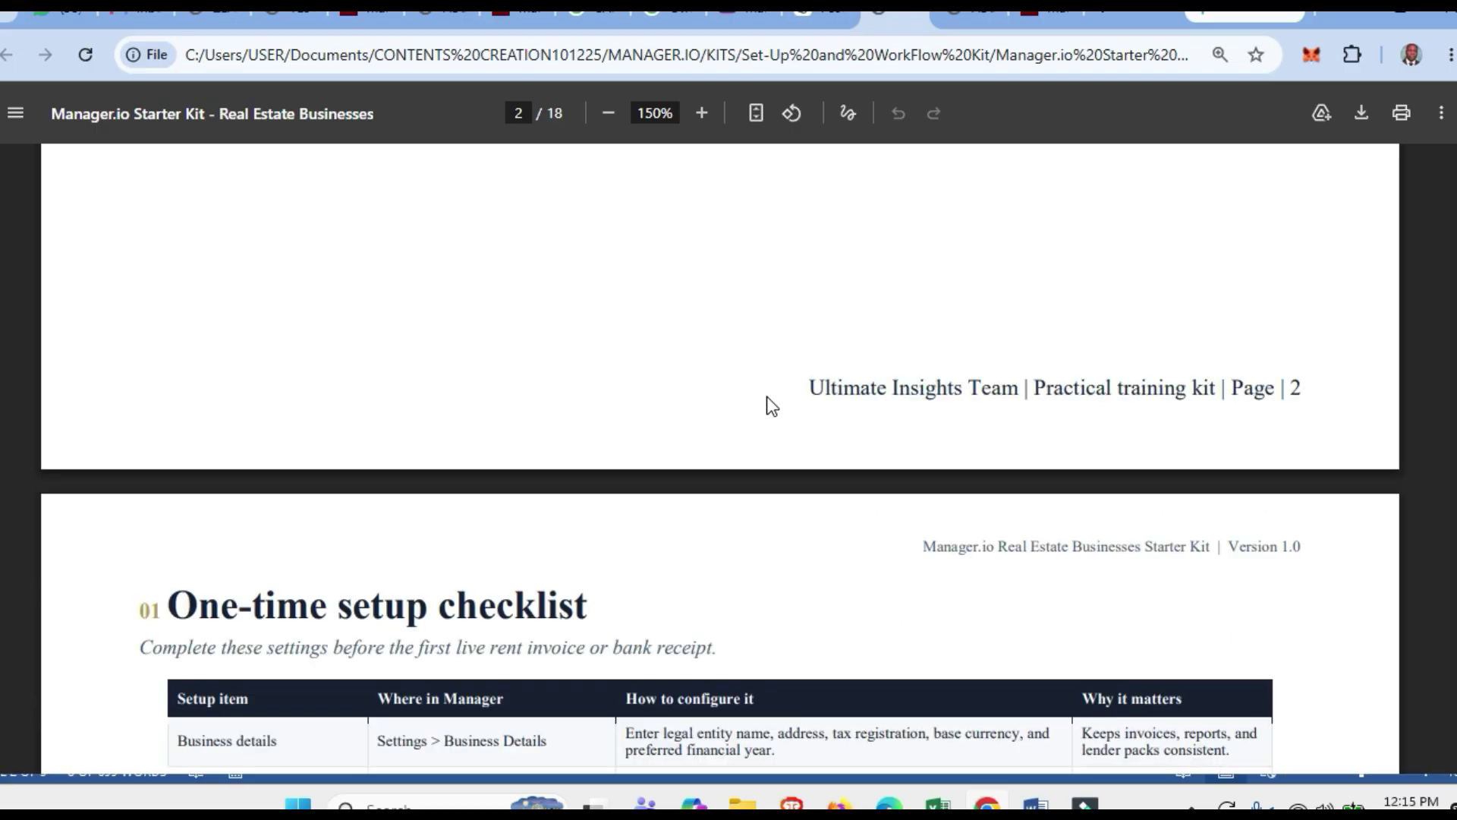
pyautogui.scroll(-4, 771, 402)
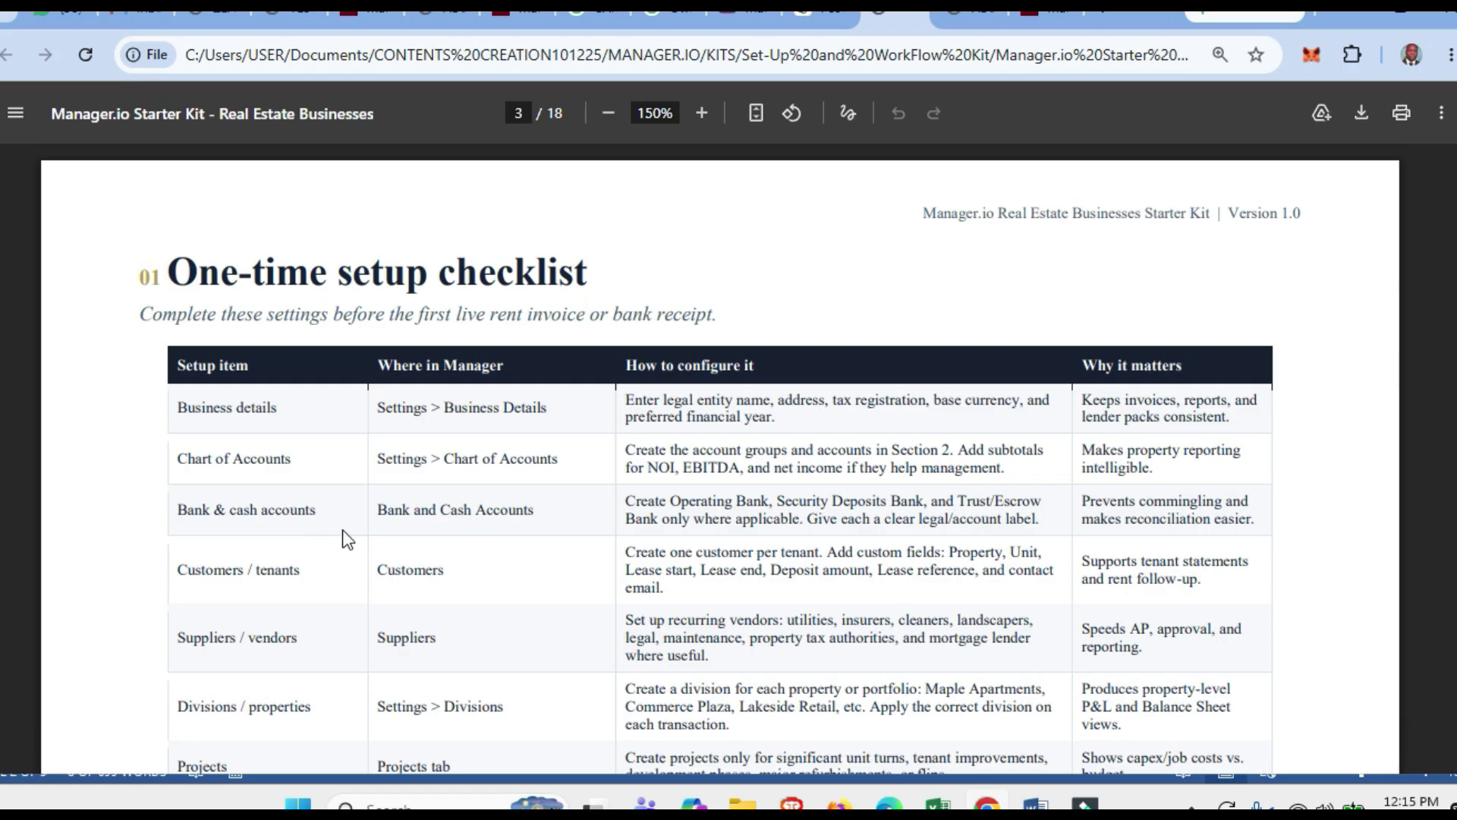
pyautogui.scroll(-3, 421, 531)
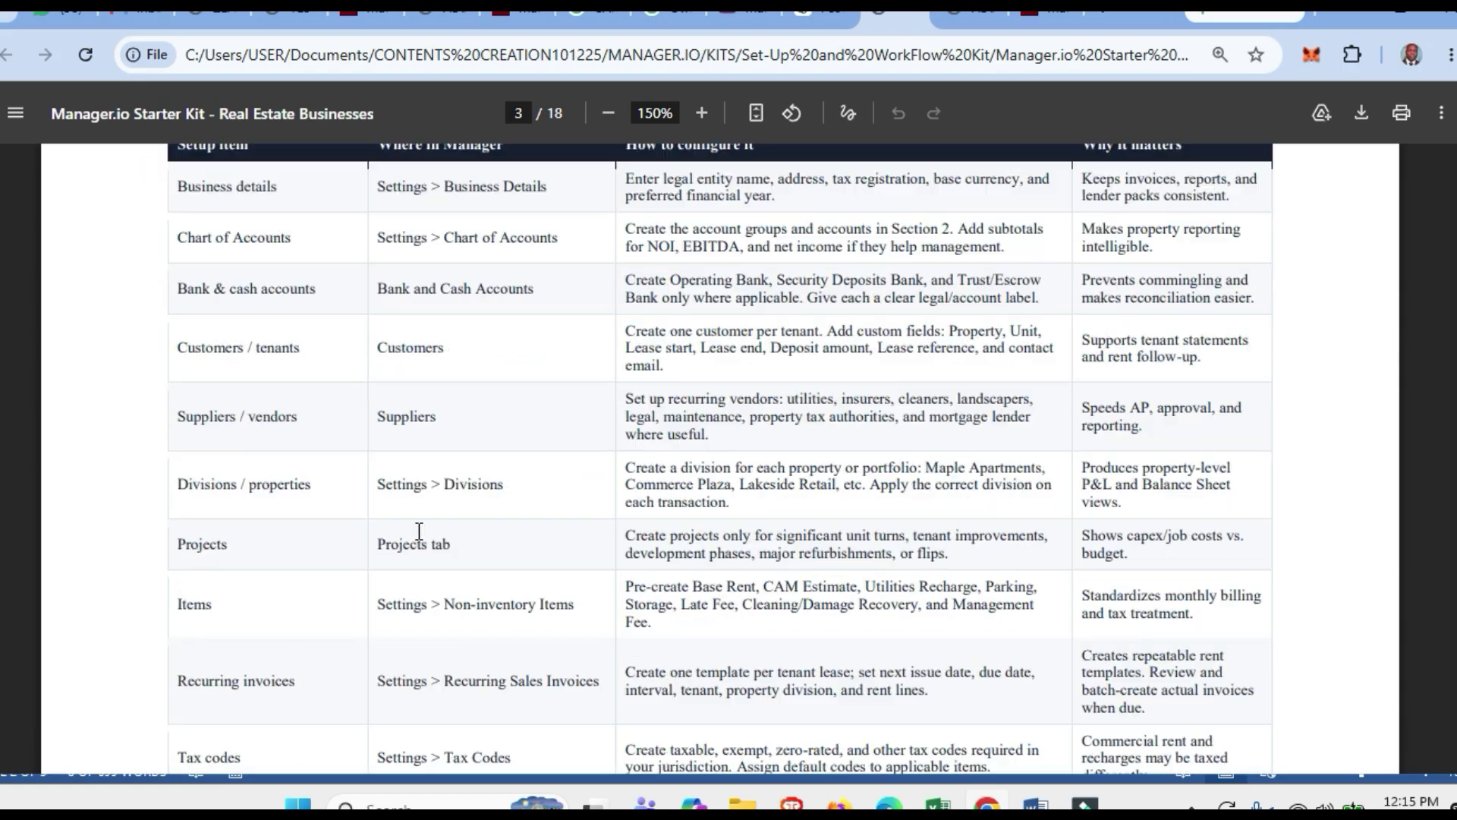
pyautogui.scroll(-3, 419, 530)
pyautogui.scroll(-5, 418, 530)
pyautogui.scroll(9, 416, 529)
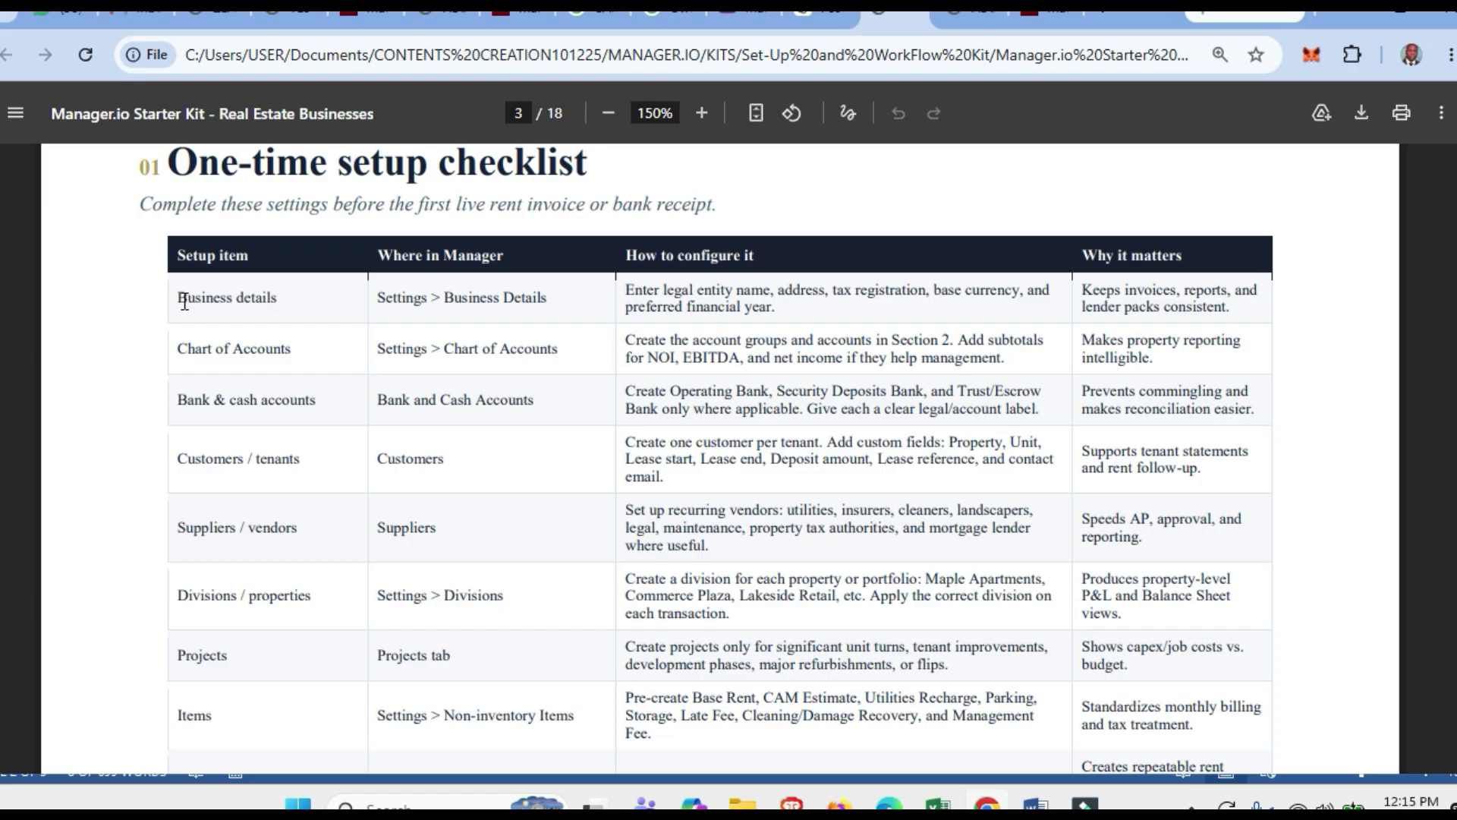
# Highlight the checklist's setup items Business details, Chart of Accounts, and Bank & cash accounts one after another.
pyautogui.moveTo(184, 300); pyautogui.dragTo(282, 298)
pyautogui.moveTo(180, 343); pyautogui.dragTo(292, 343)
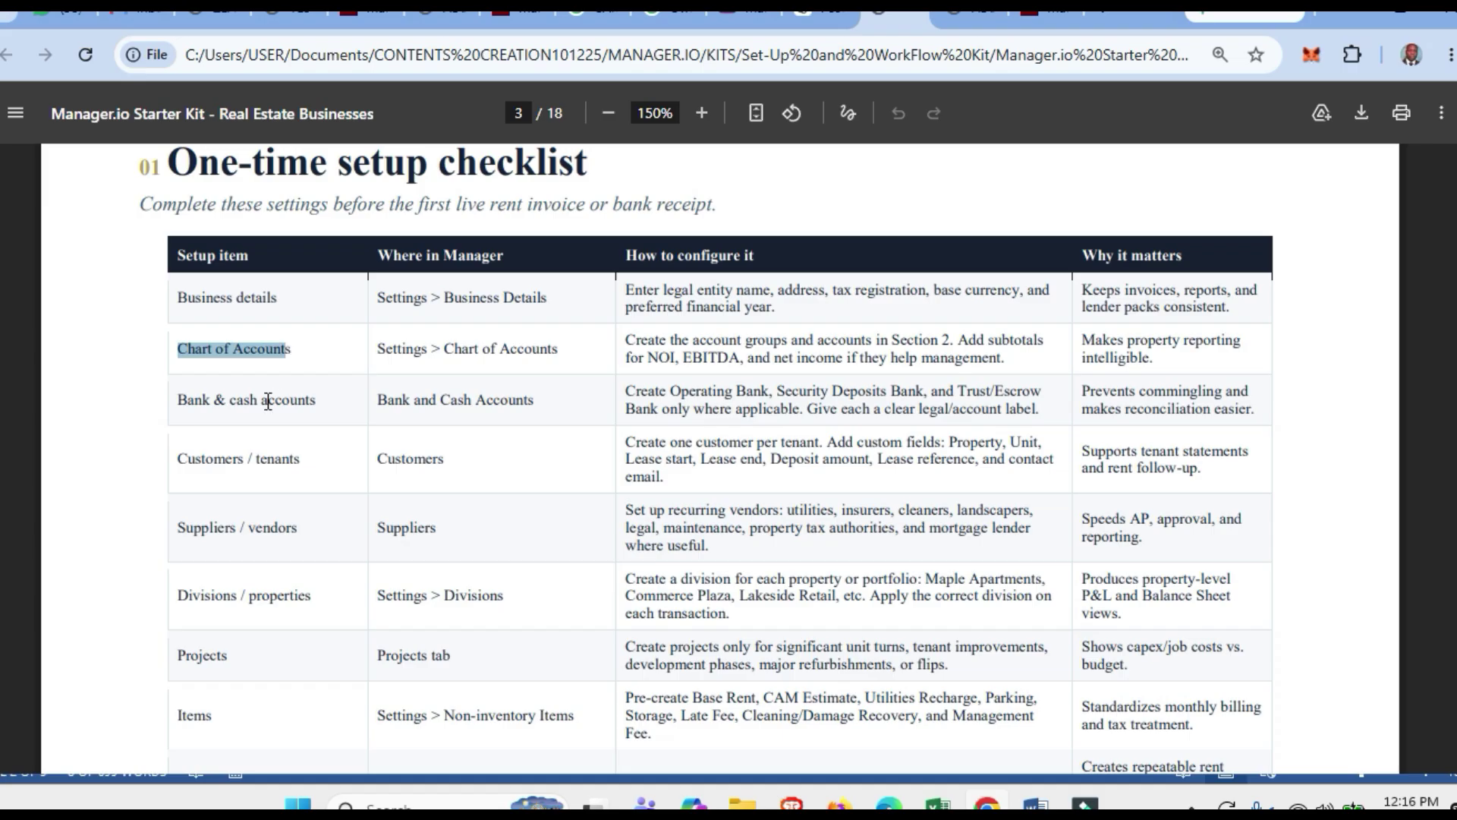
pyautogui.moveTo(184, 399); pyautogui.dragTo(320, 390)
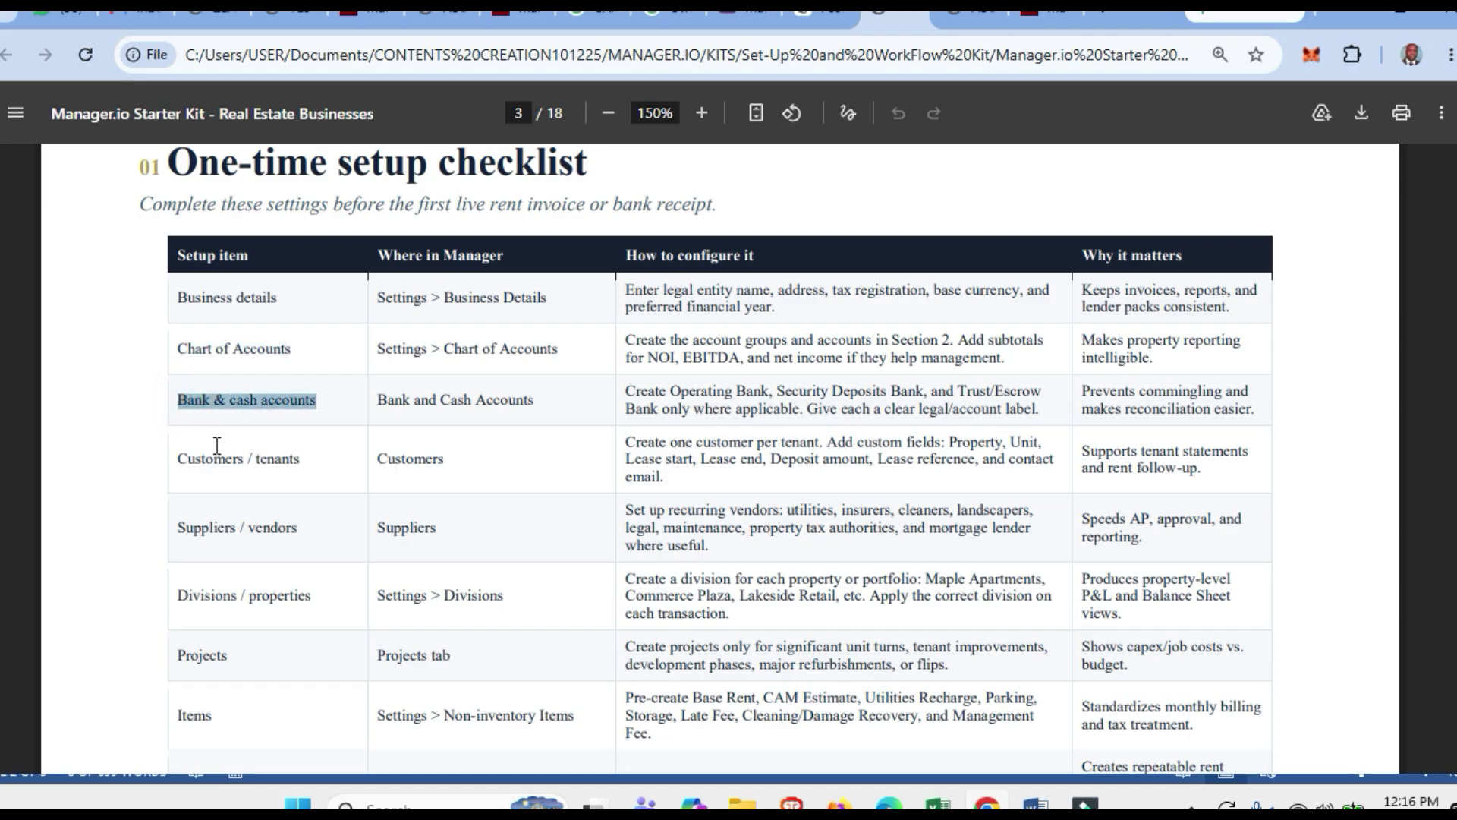
# Highlight the checklist's setup items Customers / tenants, Suppliers / vendors, Divisions / properties, and Projects one after another.
pyautogui.moveTo(195, 458); pyautogui.dragTo(317, 435)
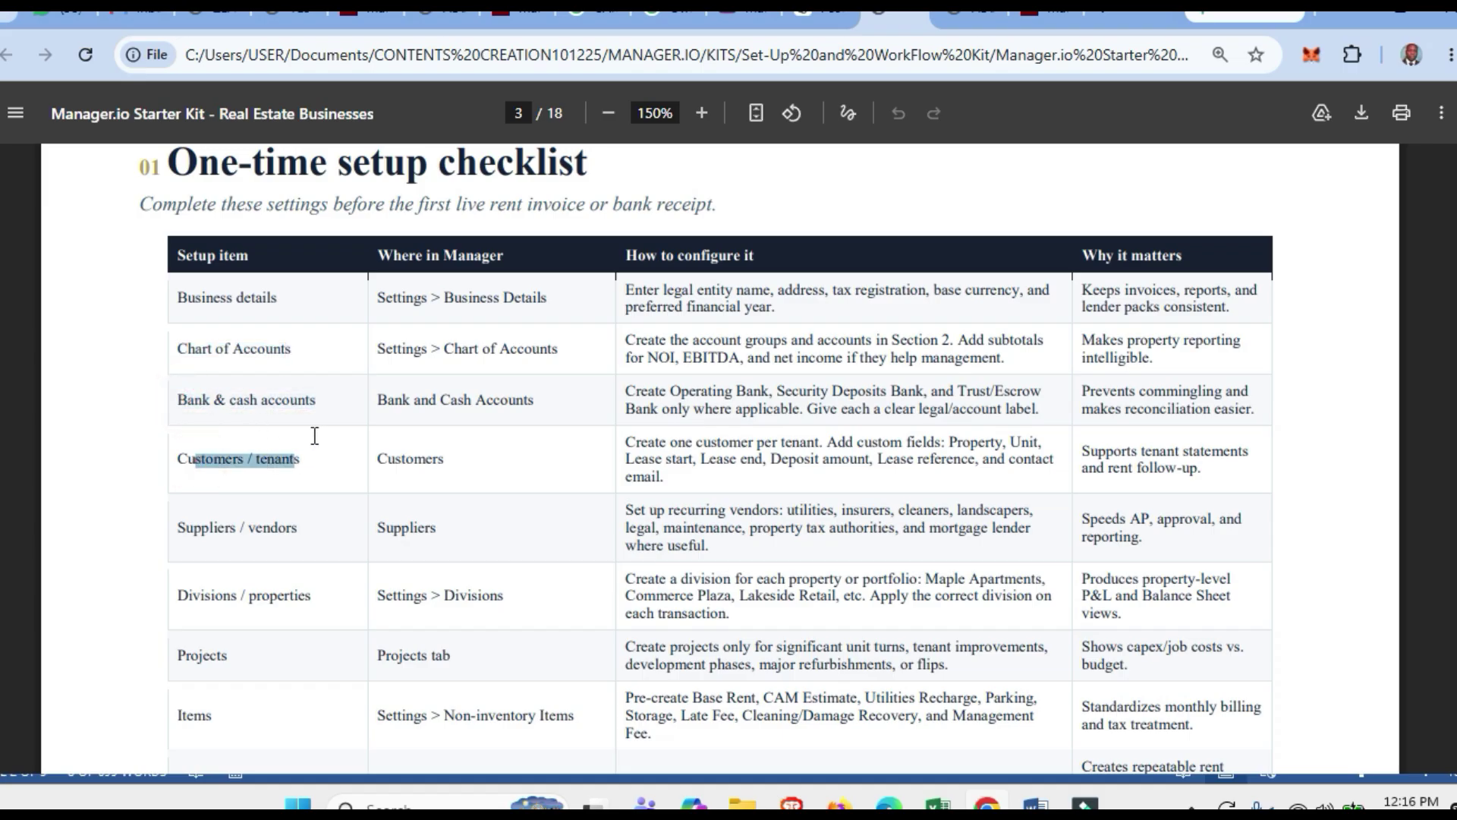
pyautogui.moveTo(186, 529); pyautogui.dragTo(317, 531)
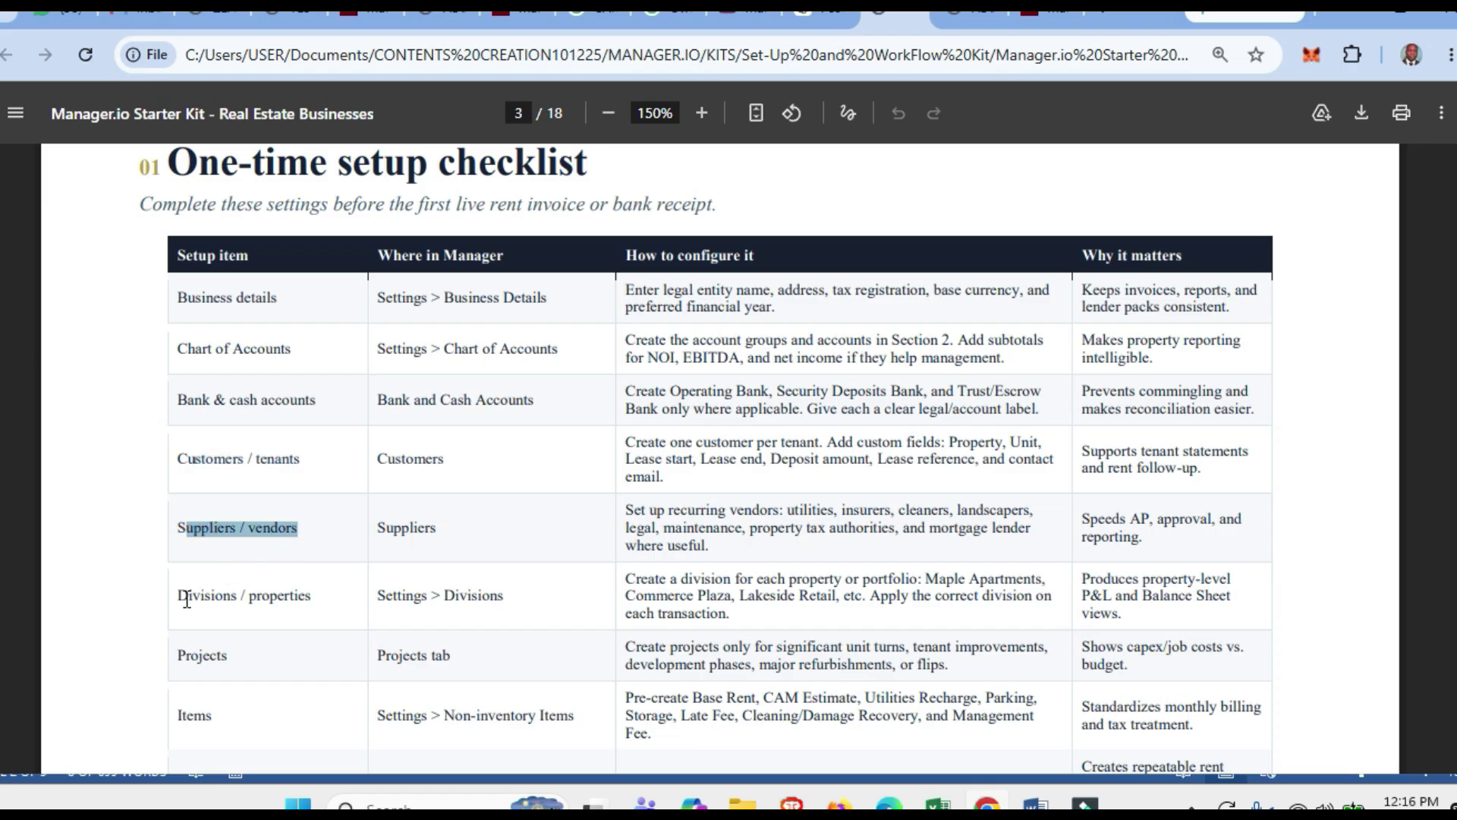
pyautogui.moveTo(187, 600); pyautogui.dragTo(278, 599)
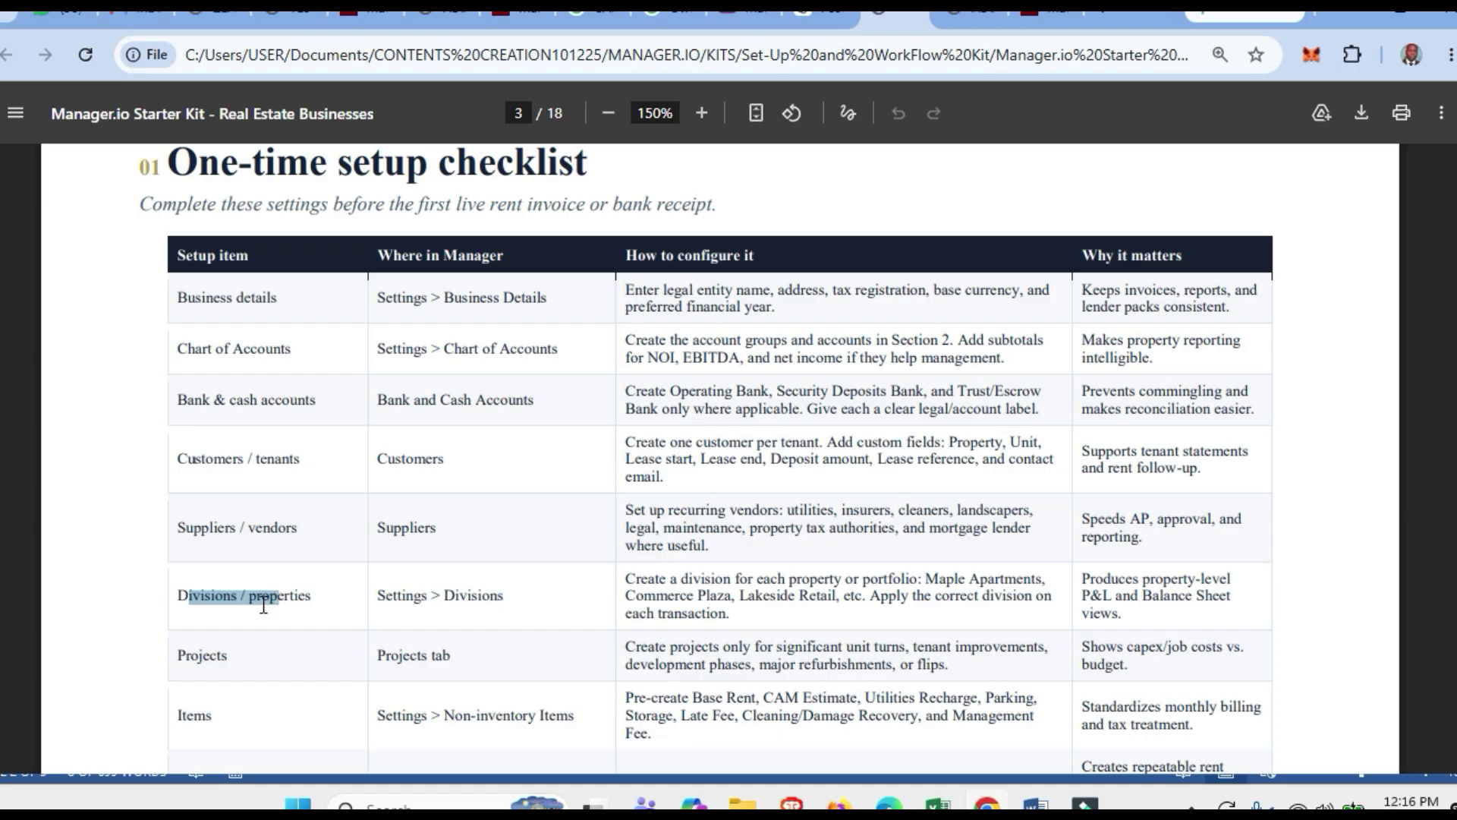
pyautogui.moveTo(188, 655); pyautogui.dragTo(222, 655)
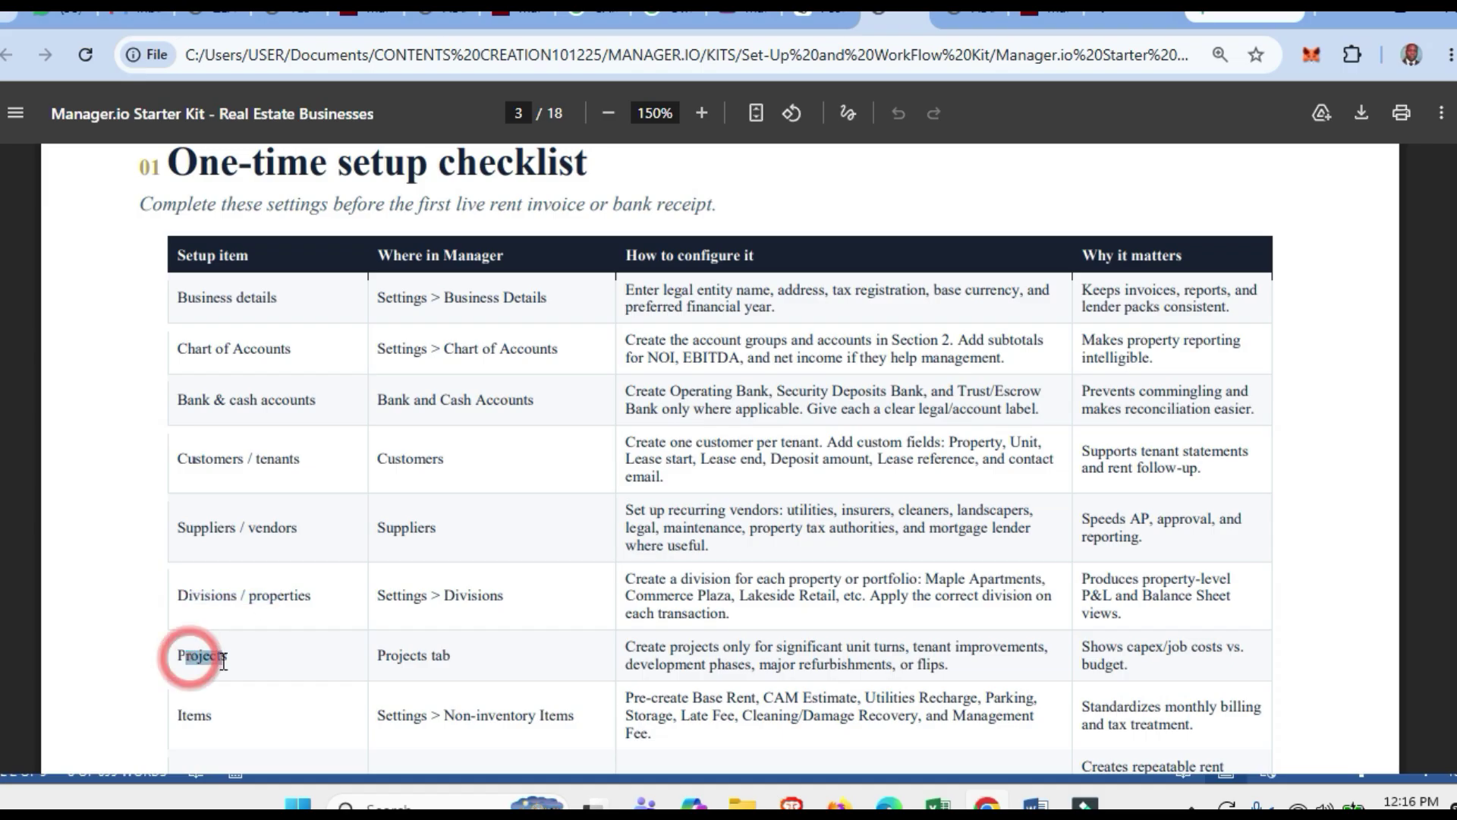
# Read the remaining checklist rows through Lock Date & users, and highlight the Business details item at the start of the table.
pyautogui.scroll(-1, 203, 645)
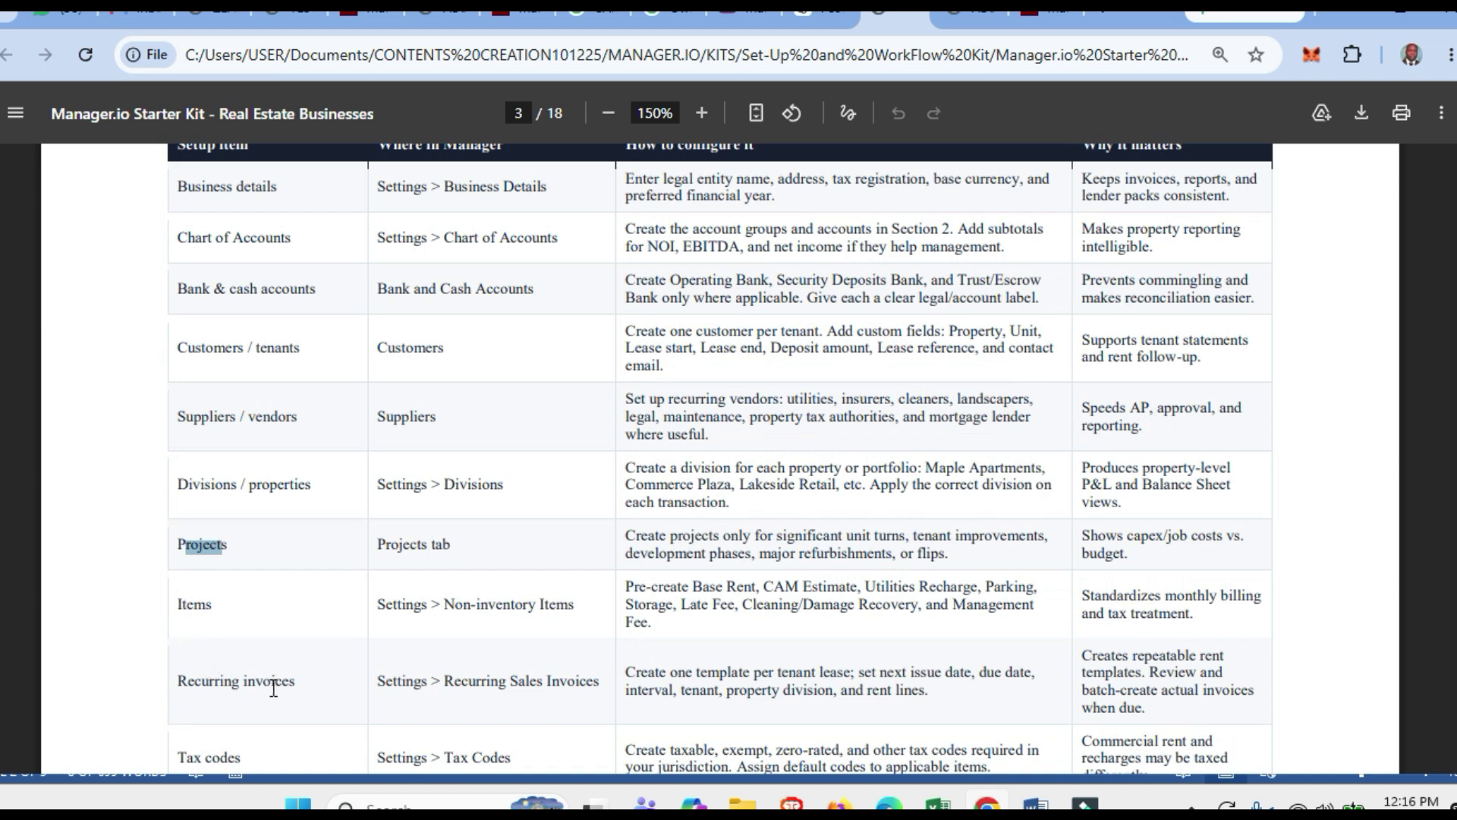
pyautogui.scroll(-2, 271, 680)
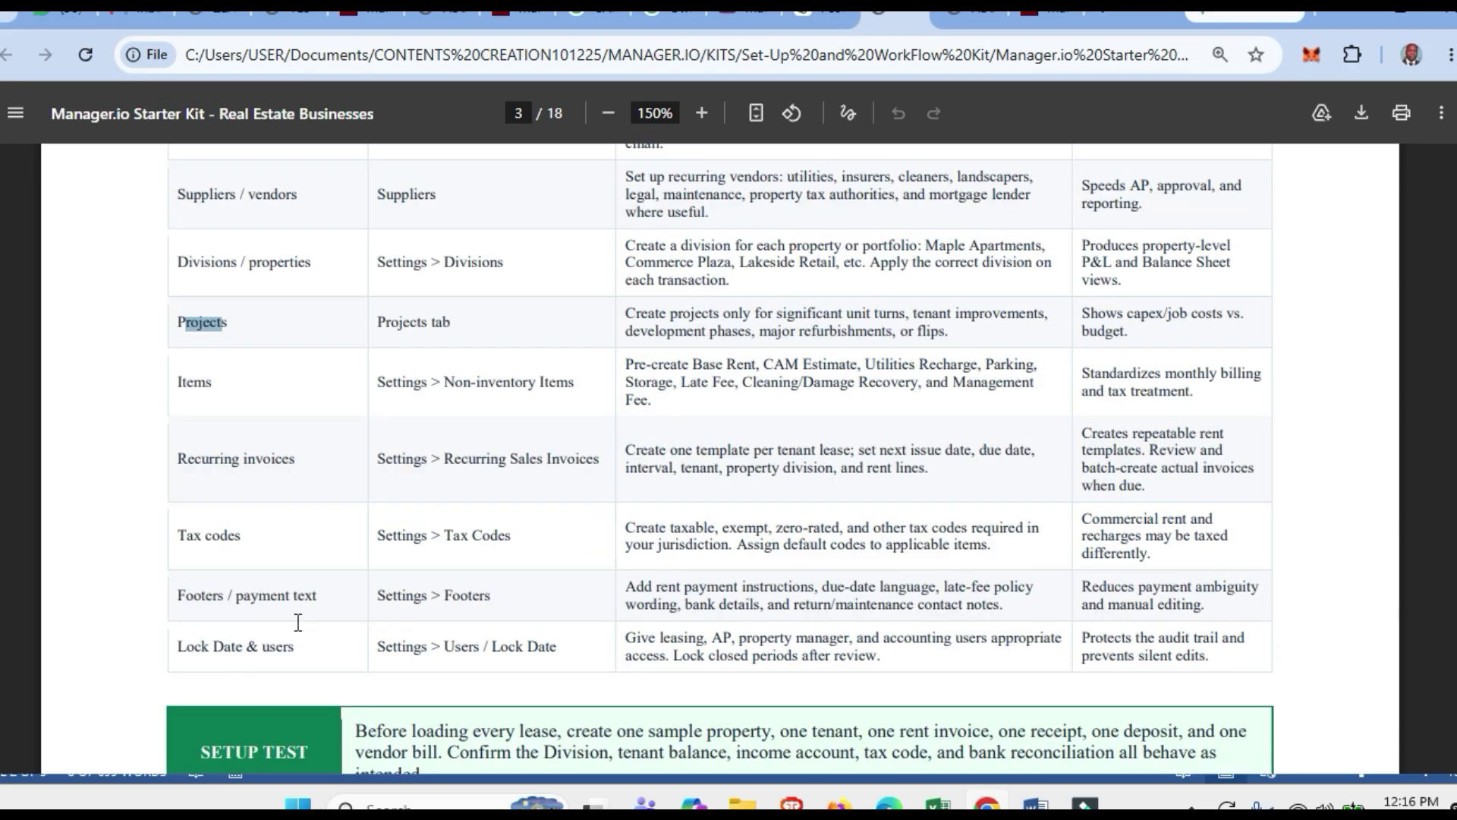
pyautogui.scroll(3, 298, 599)
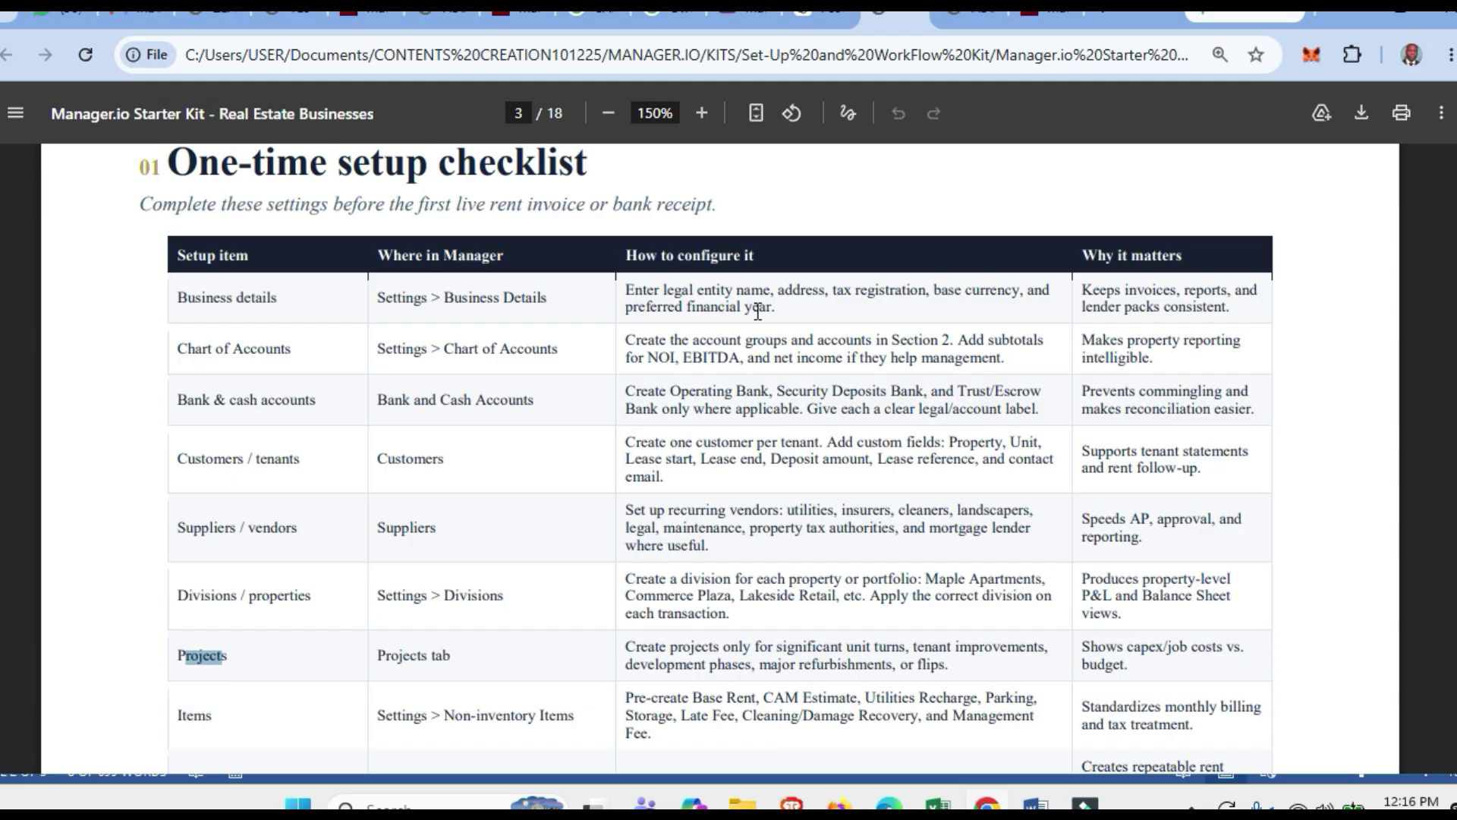
pyautogui.tripleClick(186, 297)
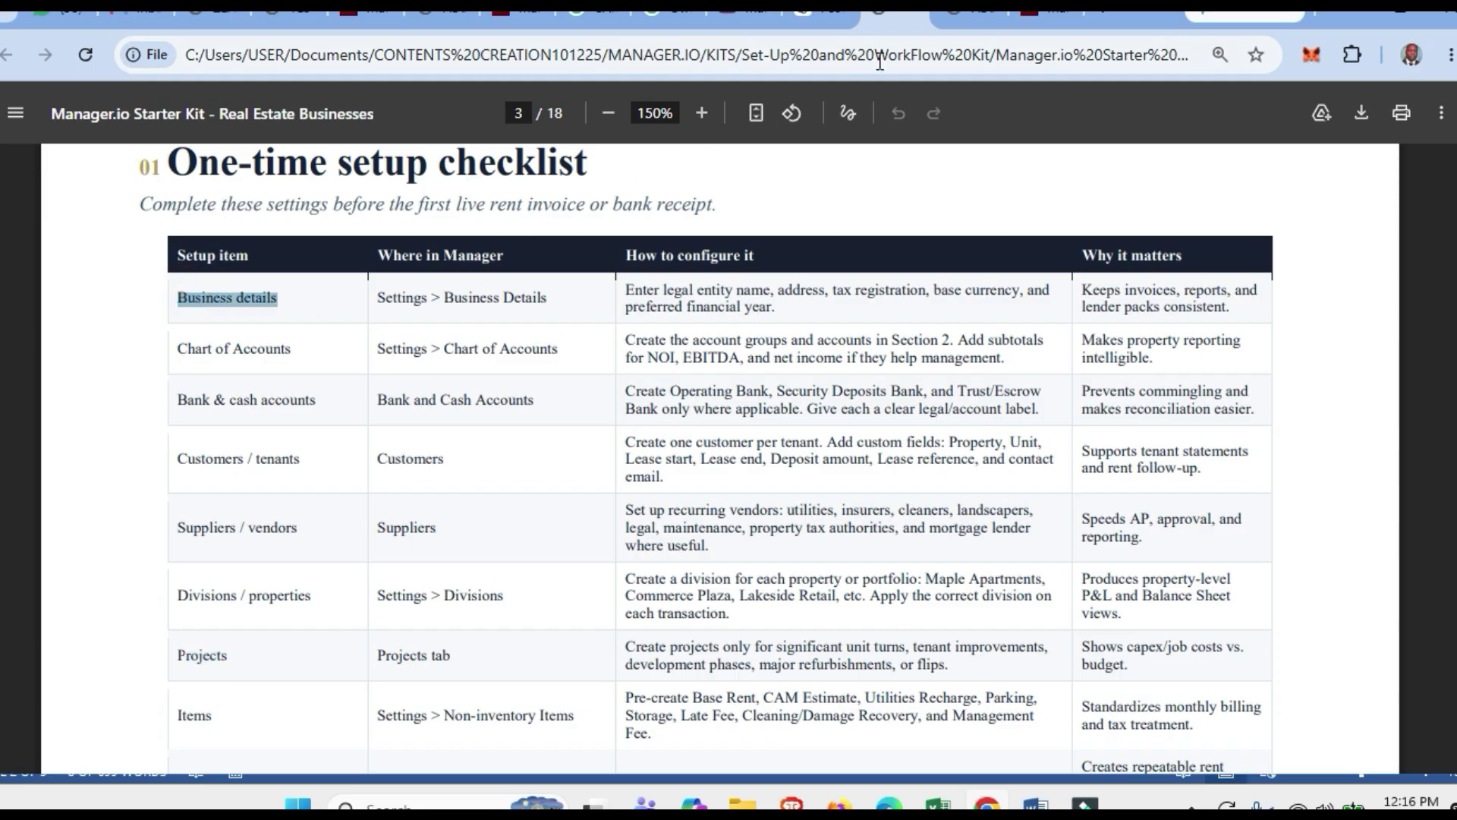
# Switch to the ABC PROPERTY (TEST) business in Manager.io and open its Business Details settings.
pyautogui.click(961, 21)
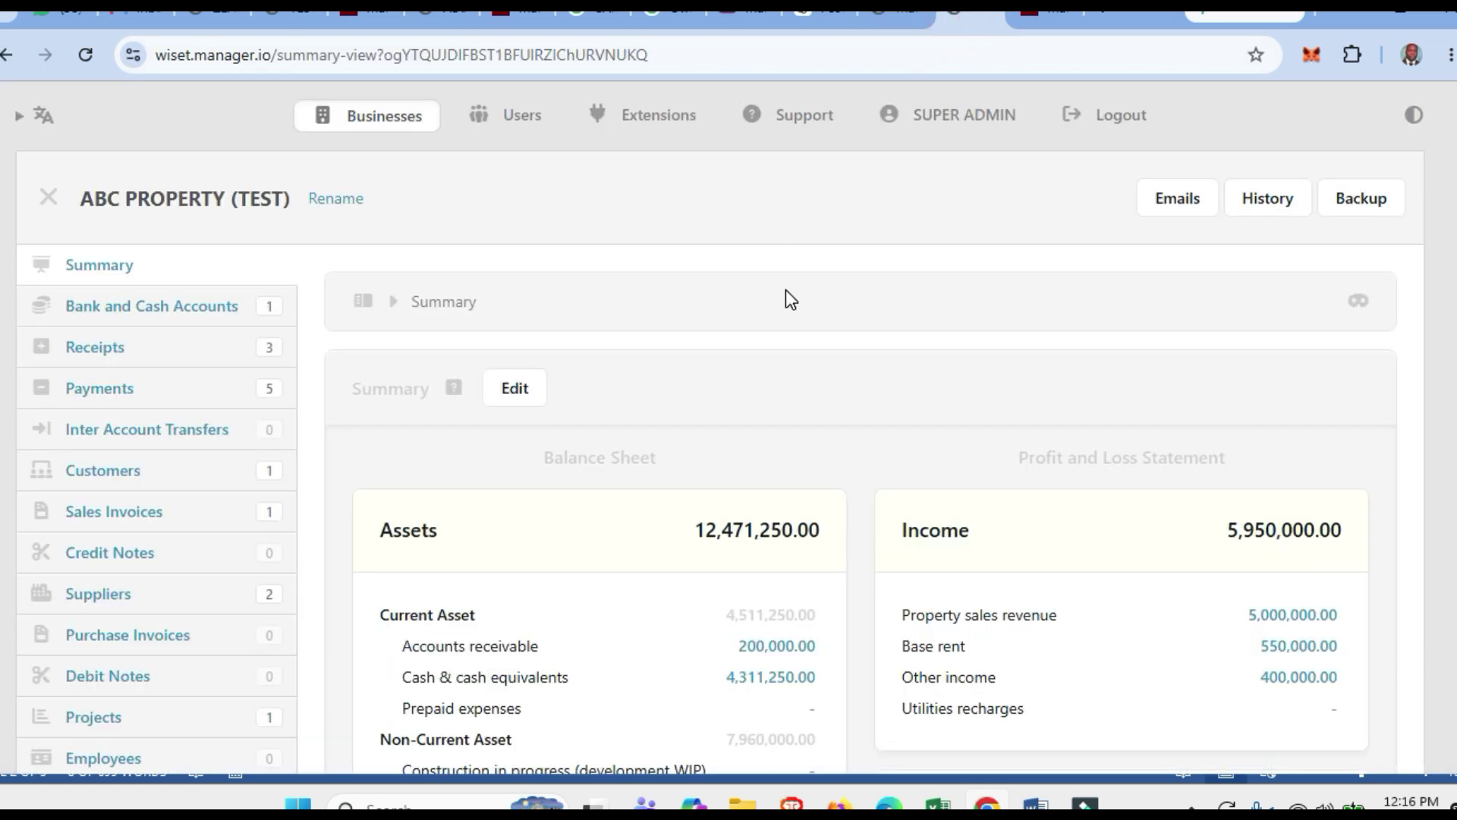
pyautogui.scroll(-5, 785, 296)
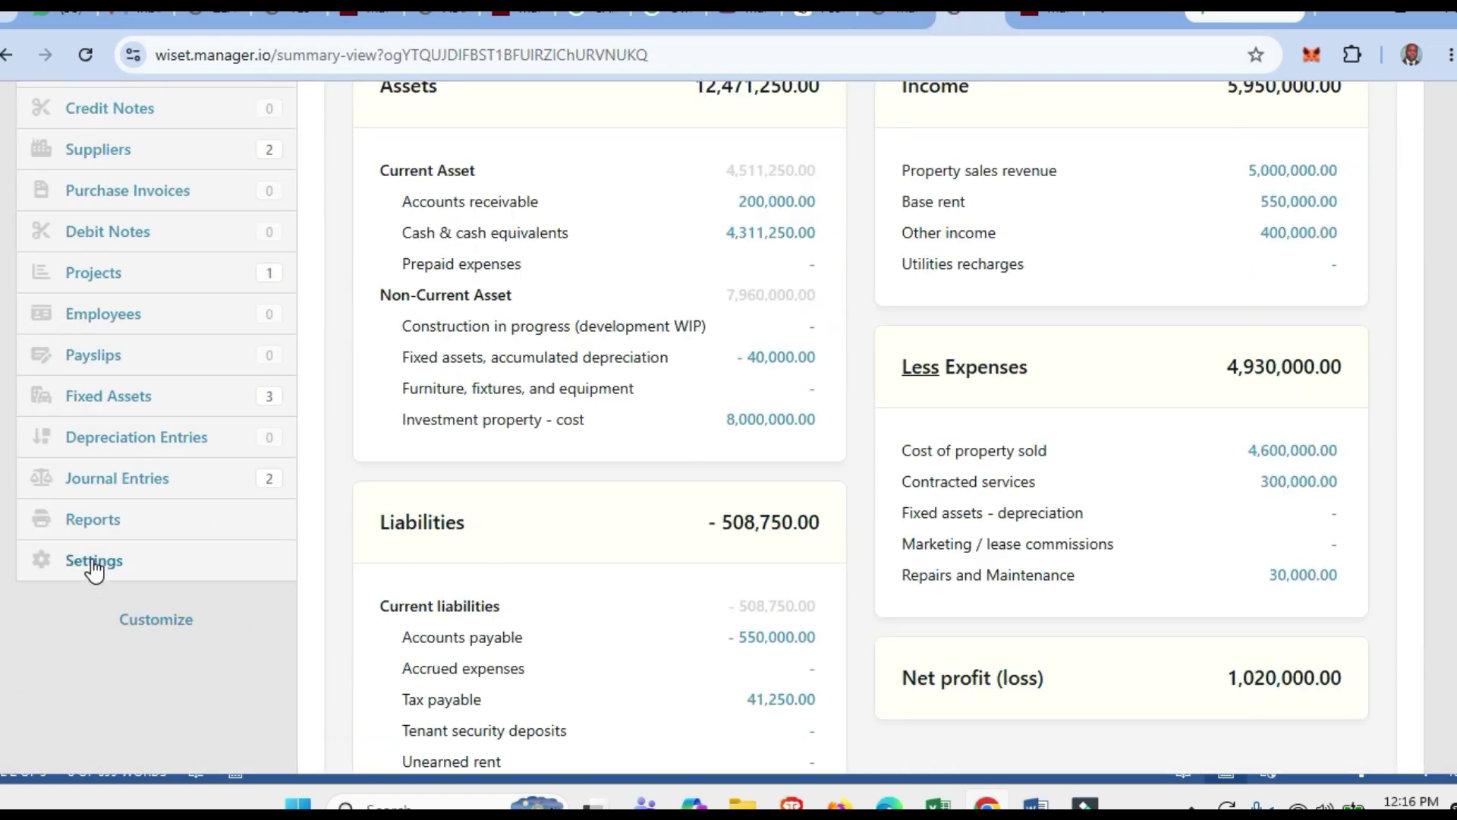
pyautogui.click(94, 561)
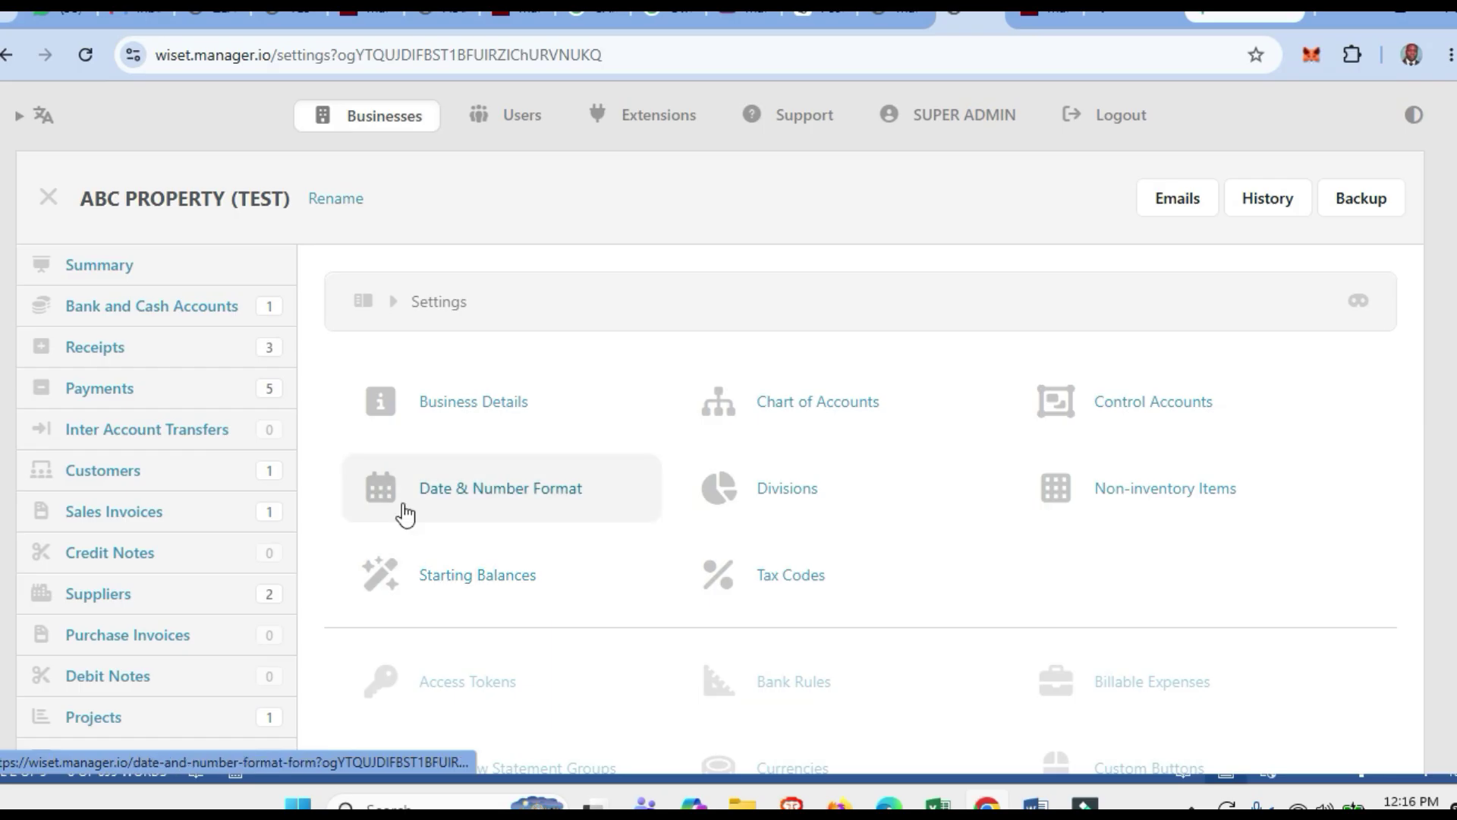
pyautogui.click(460, 422)
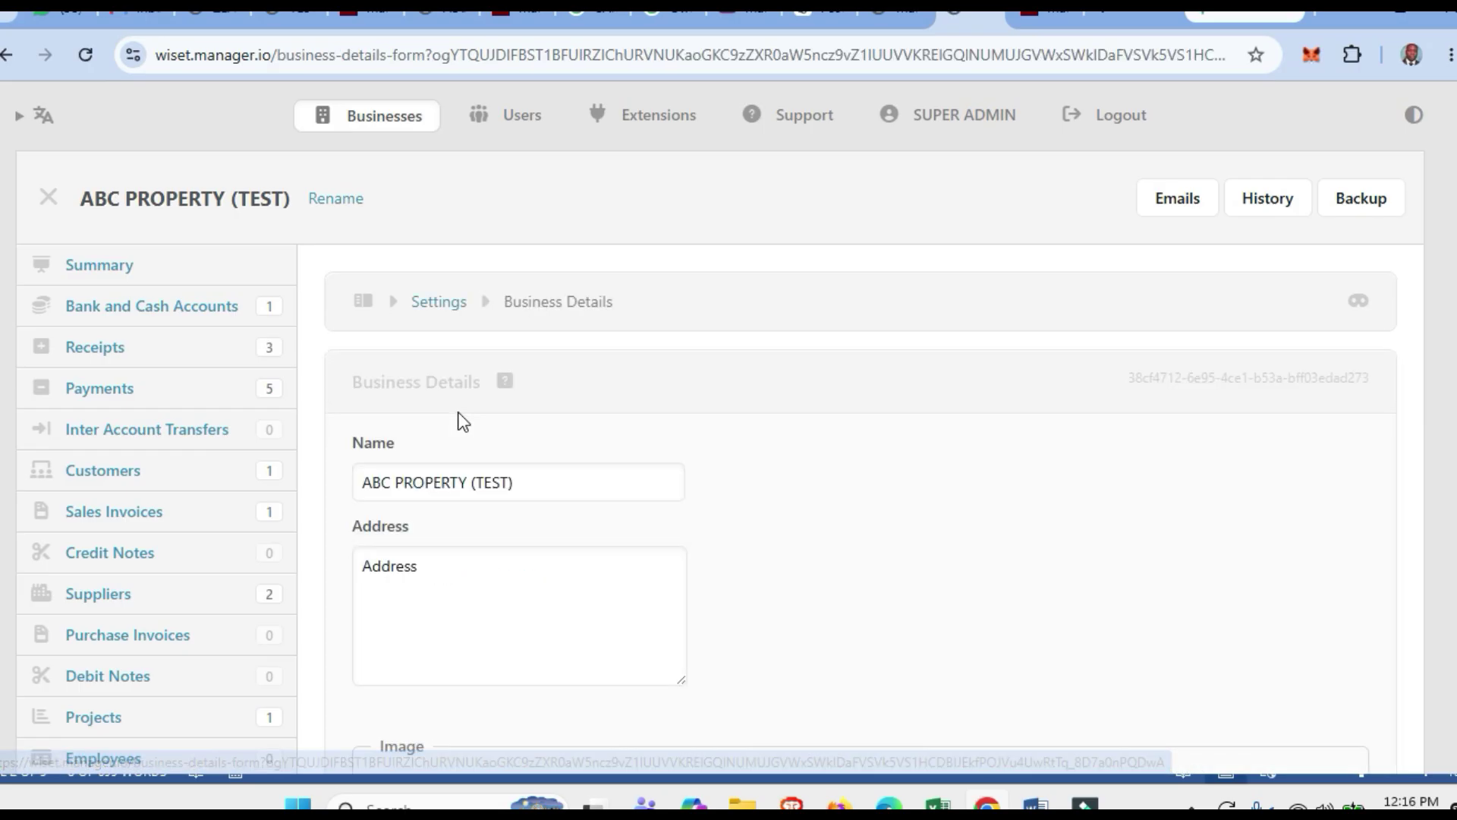
# Look over the Business Details form and highlight the business name in the Name field.
pyautogui.scroll(-1, 774, 463)
pyautogui.scroll(-1, 774, 463)
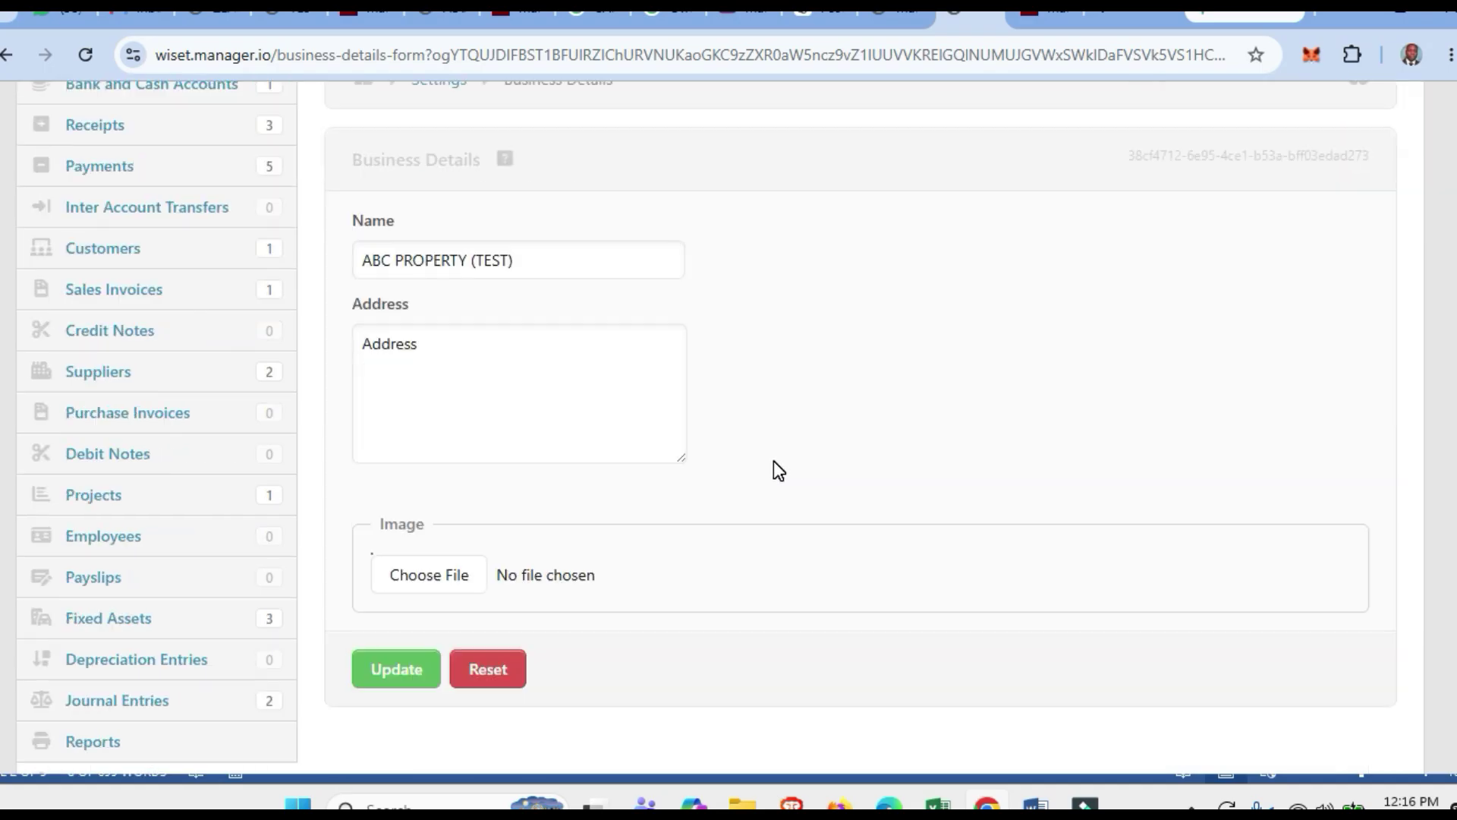
pyautogui.scroll(1, 773, 462)
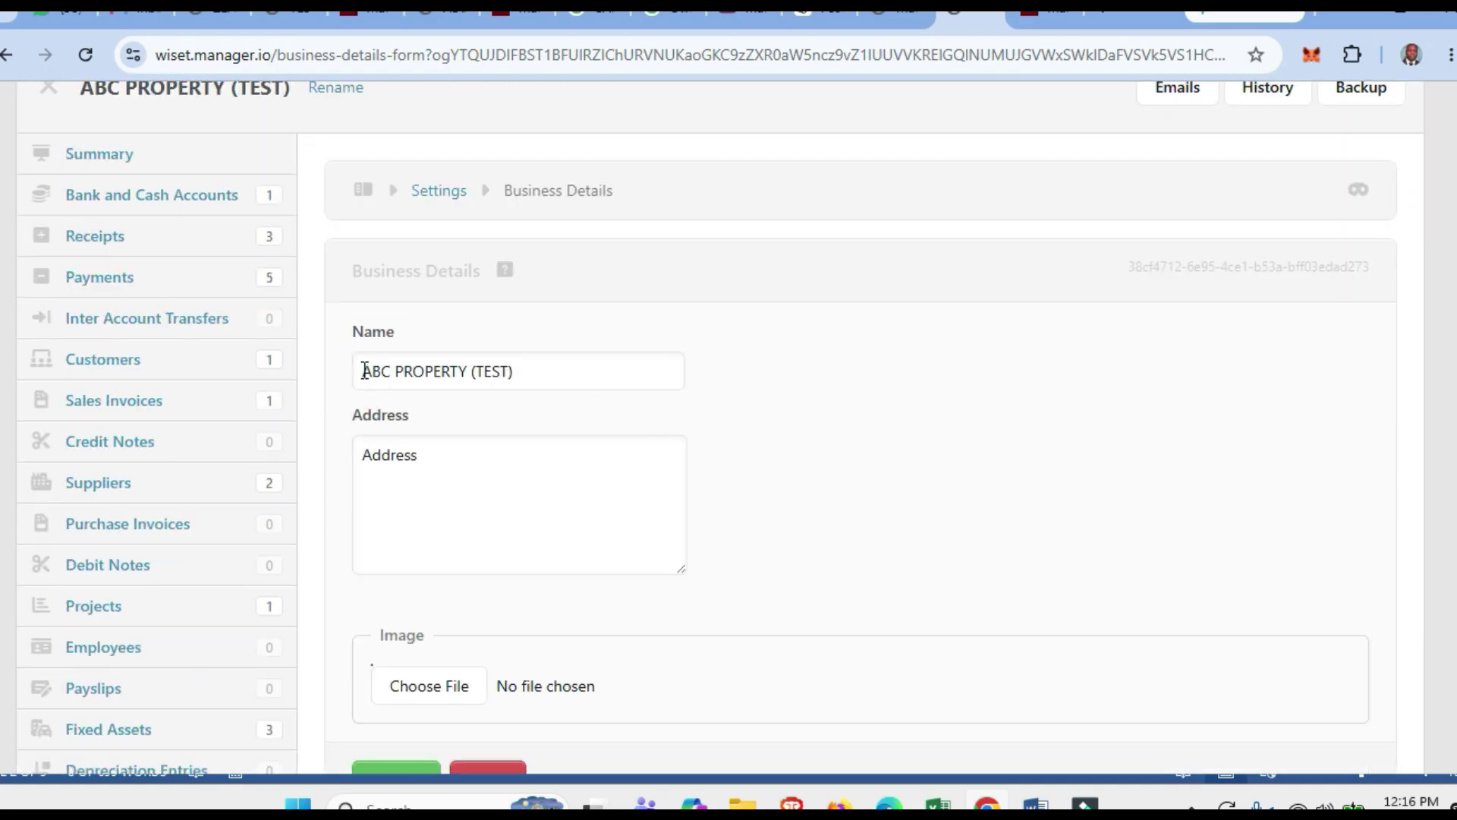
pyautogui.moveTo(364, 371); pyautogui.dragTo(514, 374)
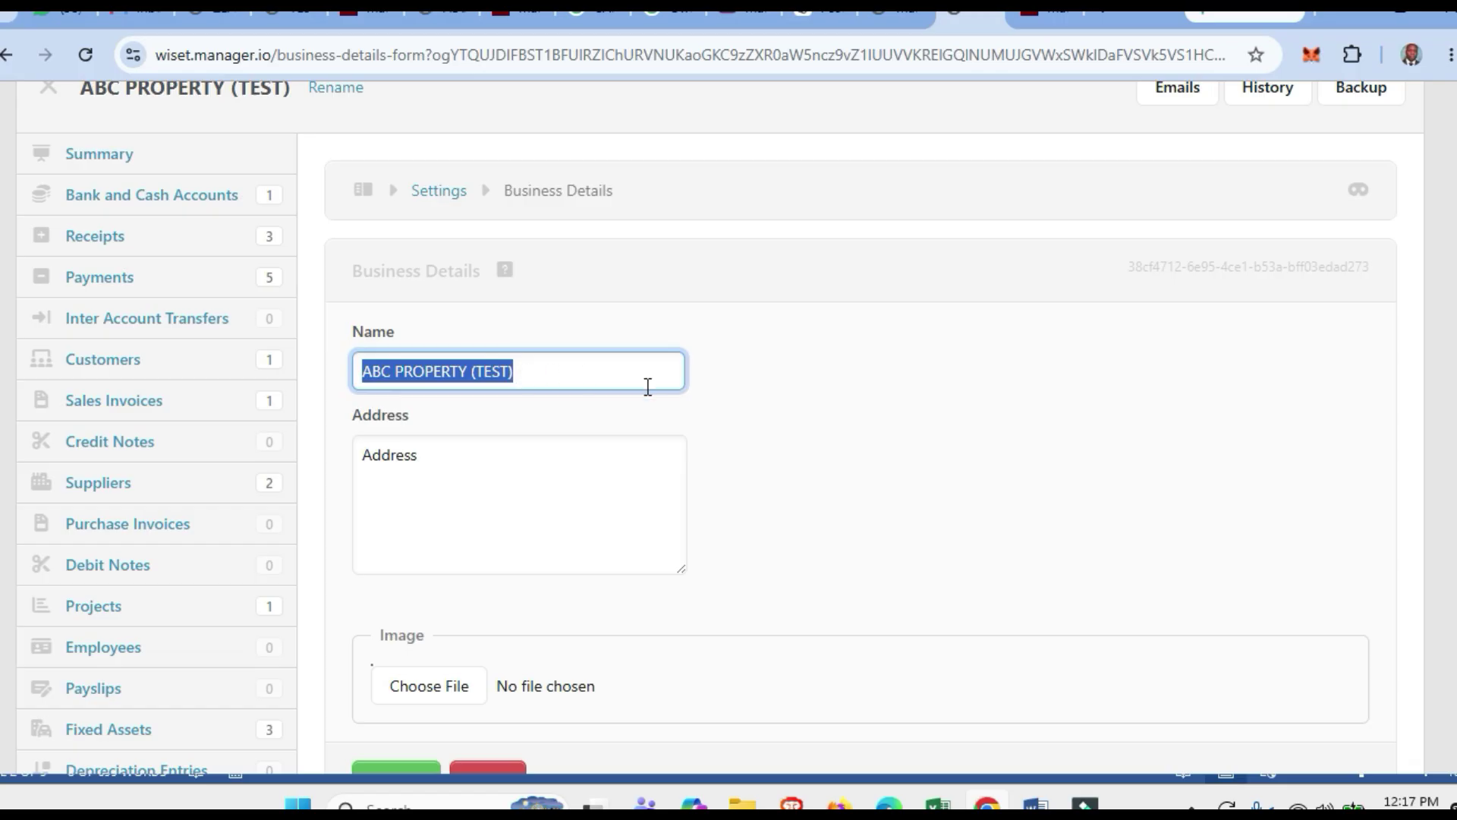
pyautogui.scroll(2, 785, 417)
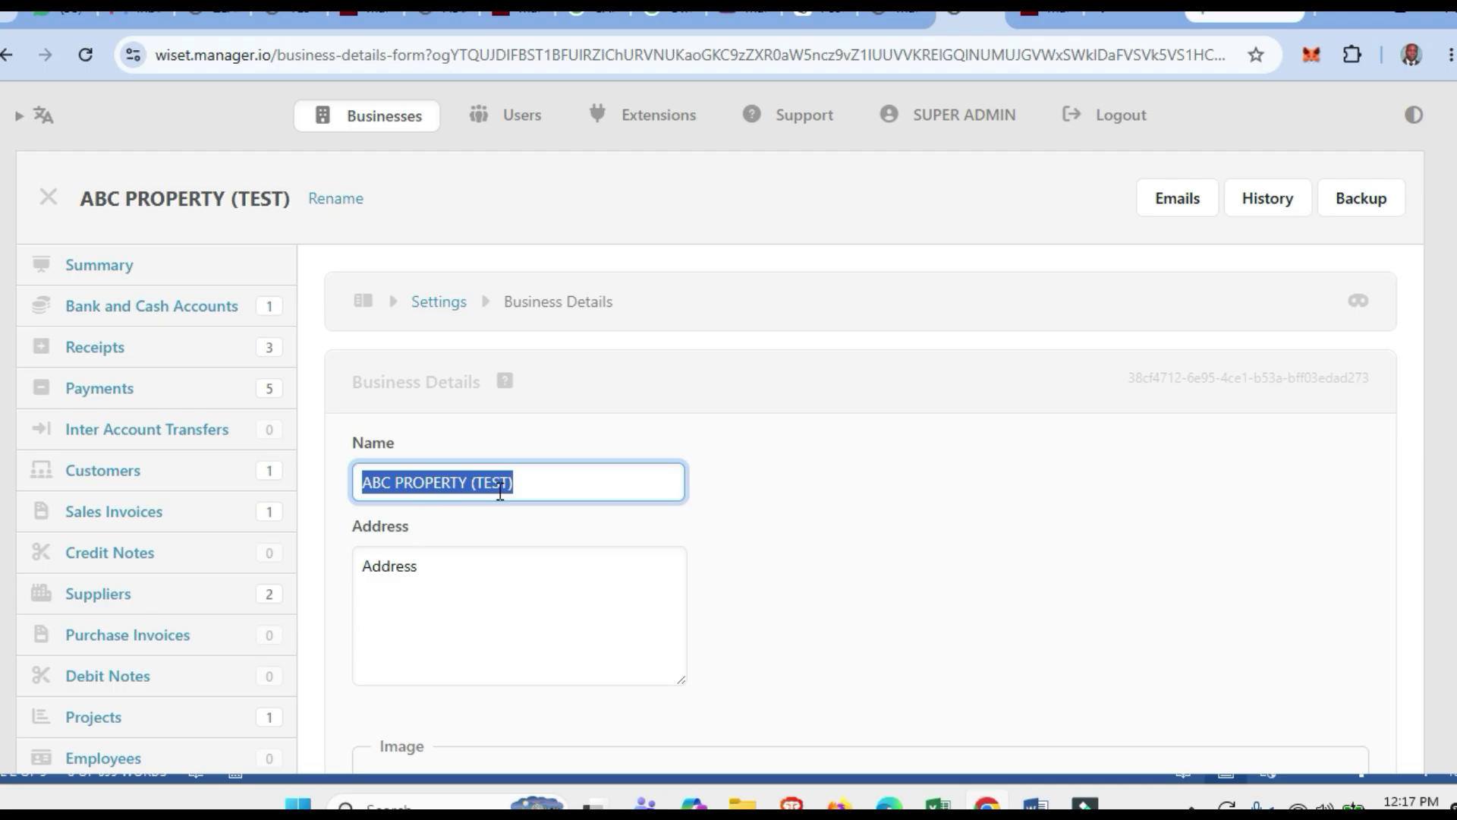
pyautogui.click(764, 498)
# Review the Address and Image fields of the Business Details form and save it with Update.
pyautogui.scroll(-3, 767, 497)
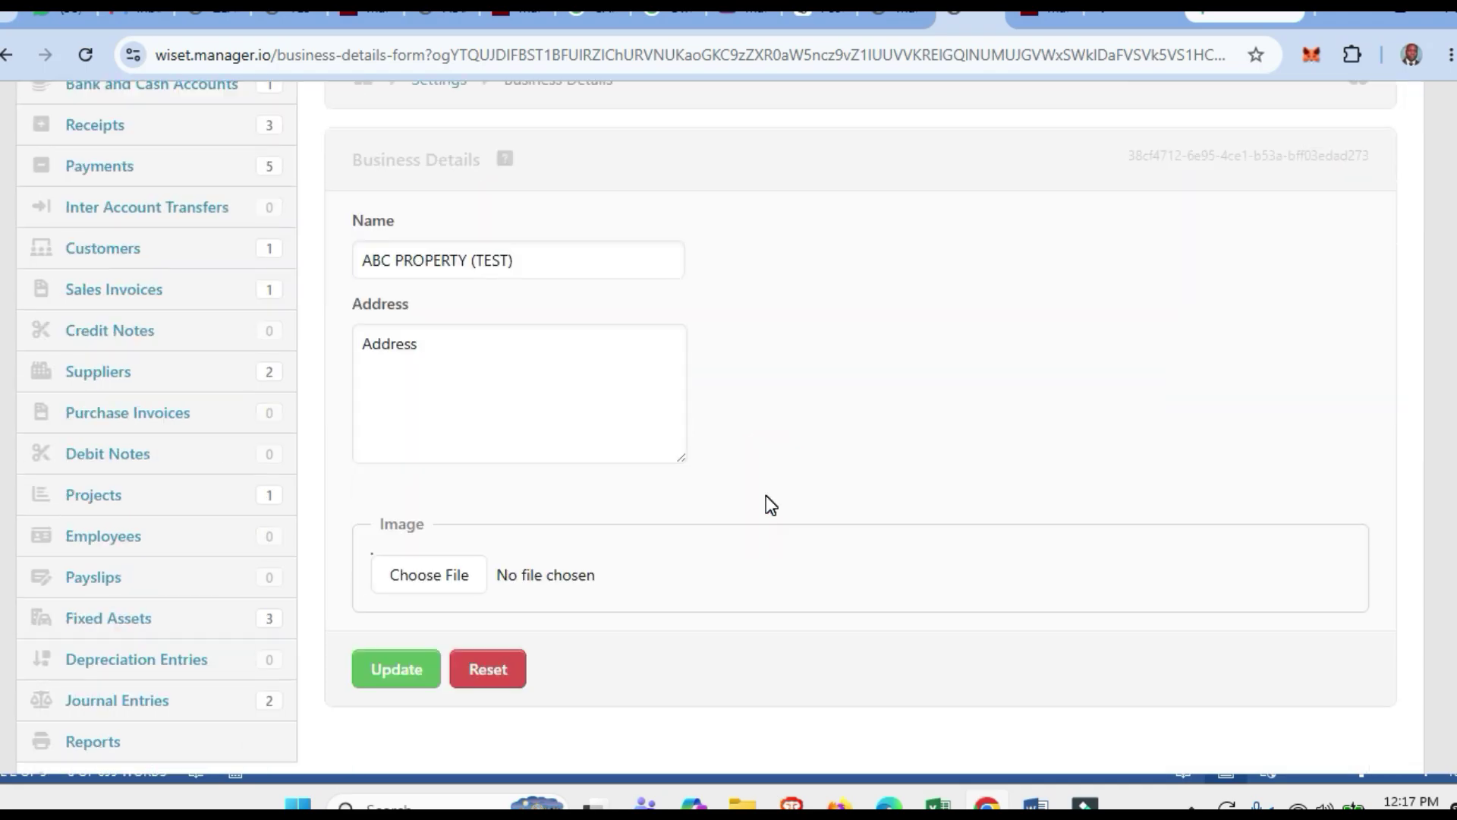
pyautogui.click(375, 347)
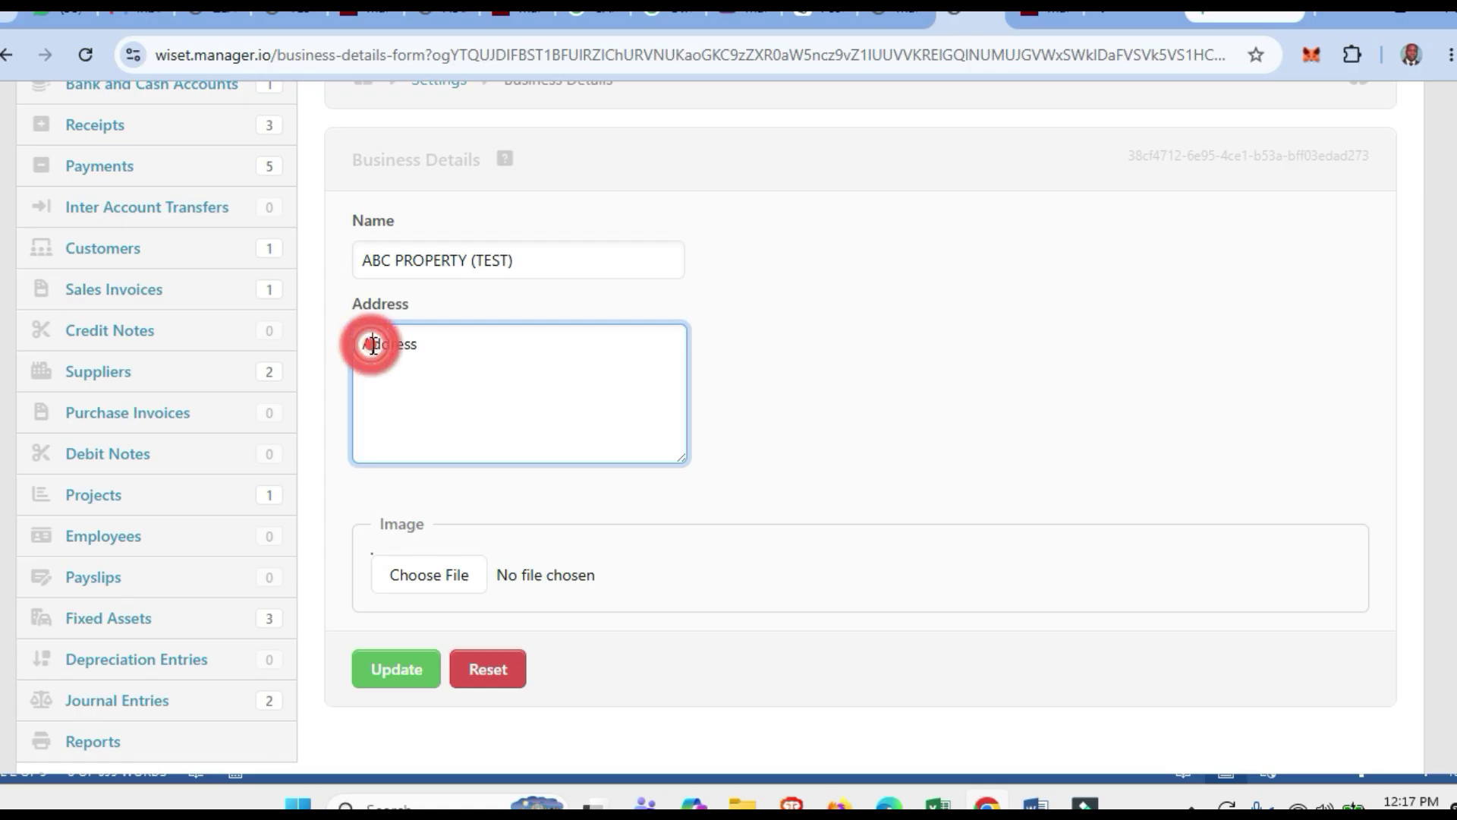
pyautogui.click(815, 375)
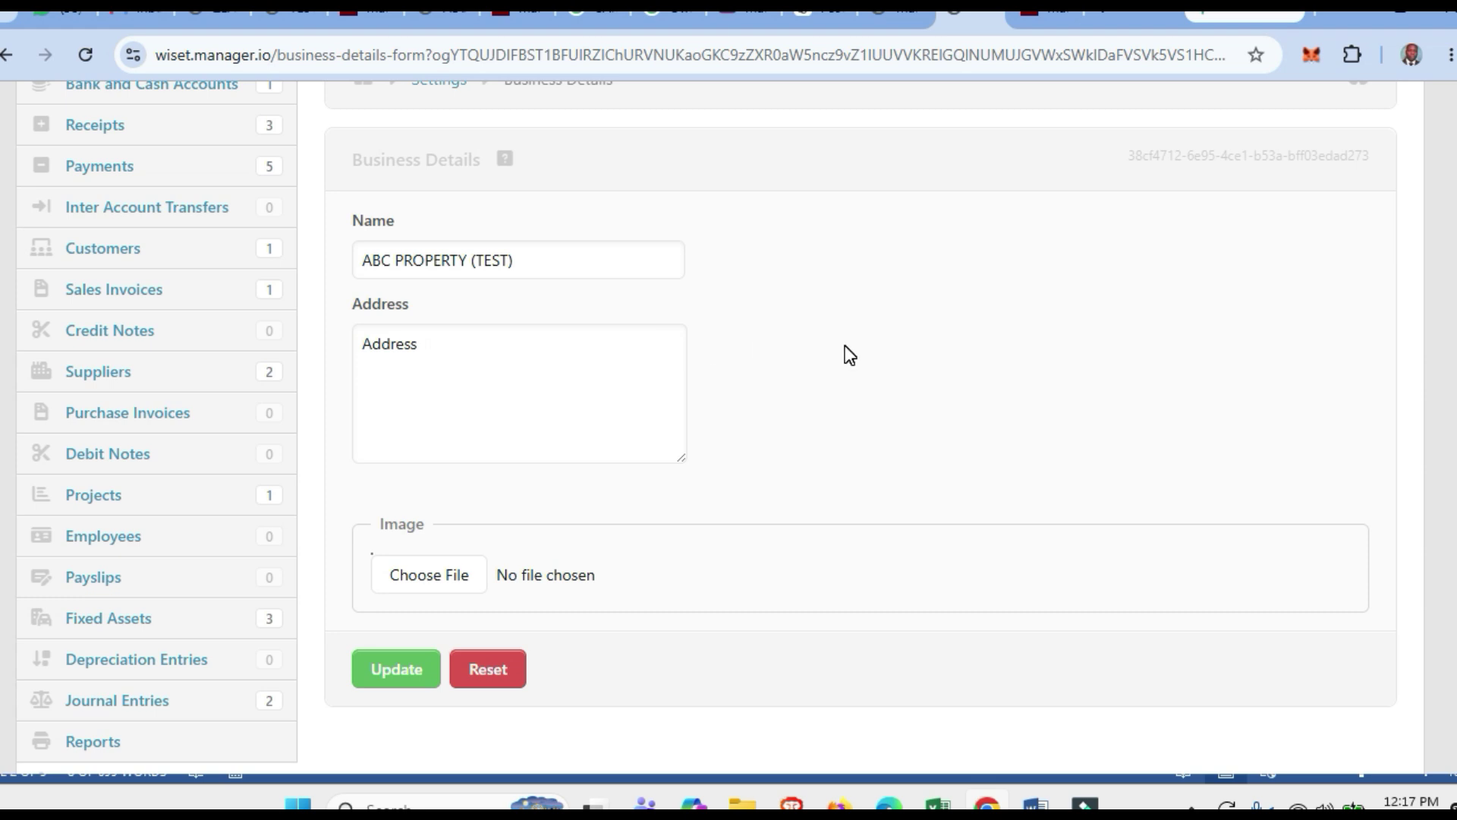
pyautogui.scroll(-2, 844, 346)
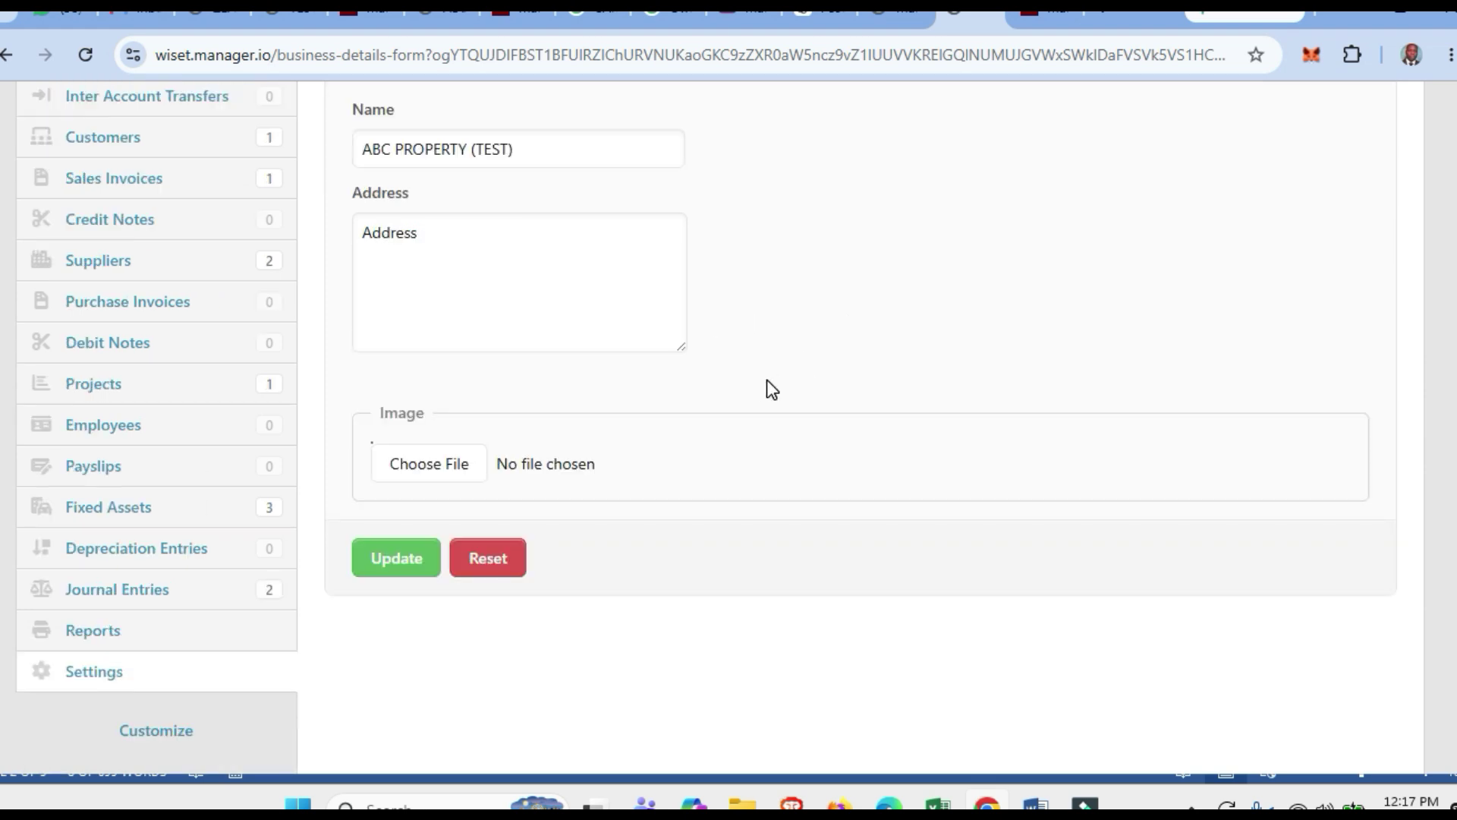
pyautogui.doubleClick(388, 413)
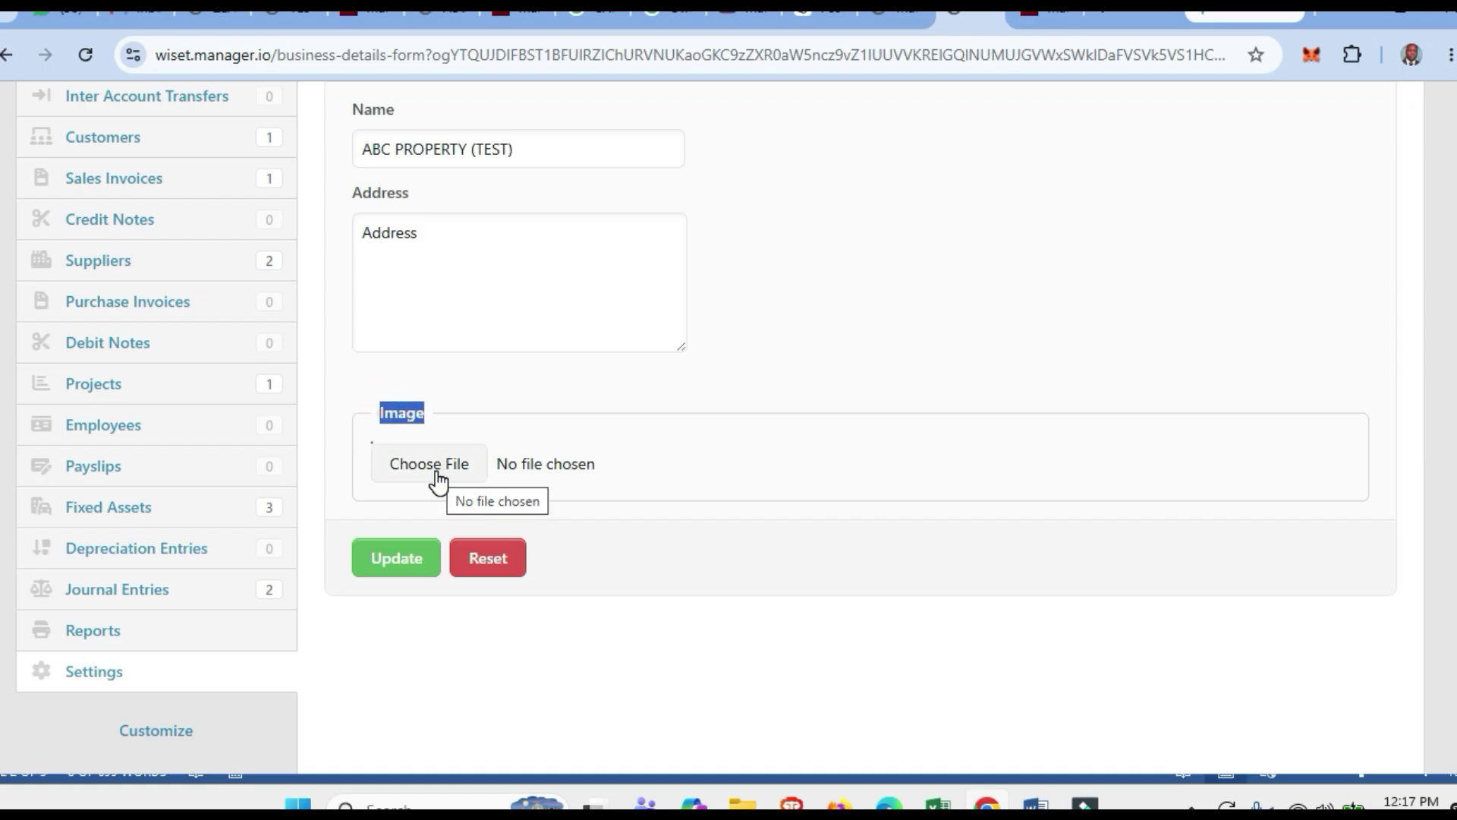
pyautogui.click(802, 412)
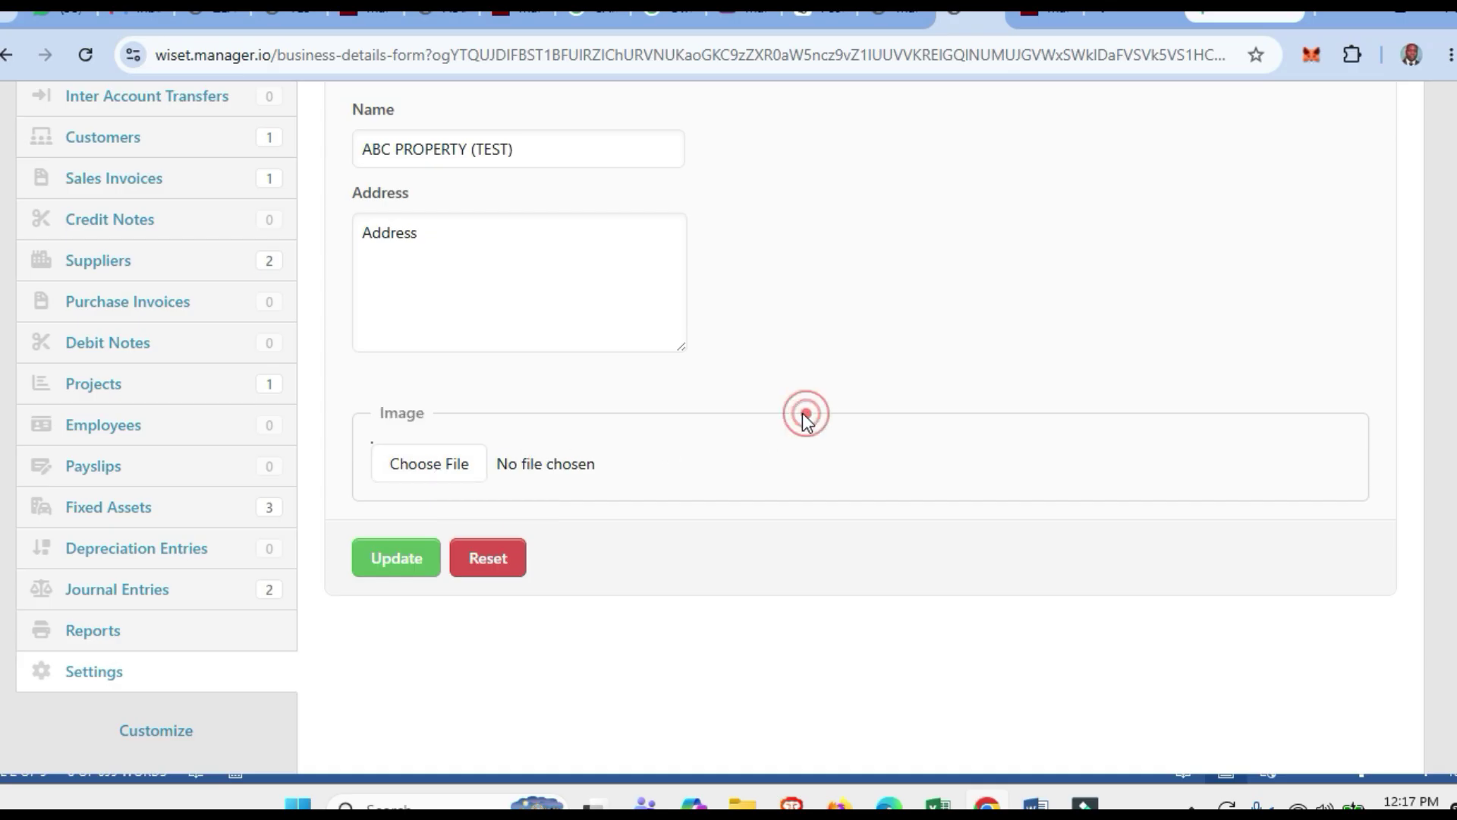
pyautogui.click(401, 566)
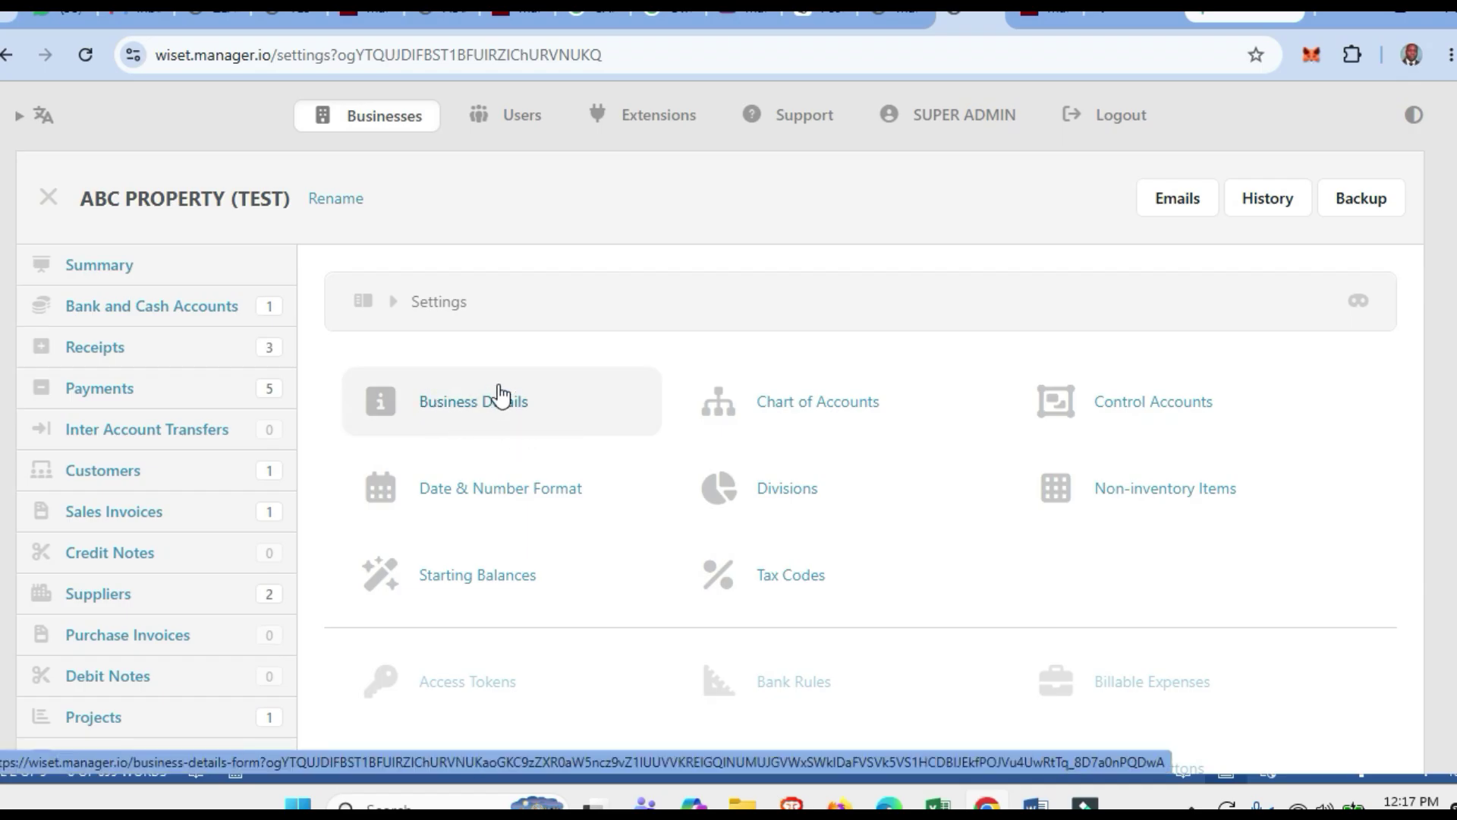
# Return to the starter kit PDF and highlight the Chart of Accounts setup item and its Settings location.
pyautogui.click(901, 23)
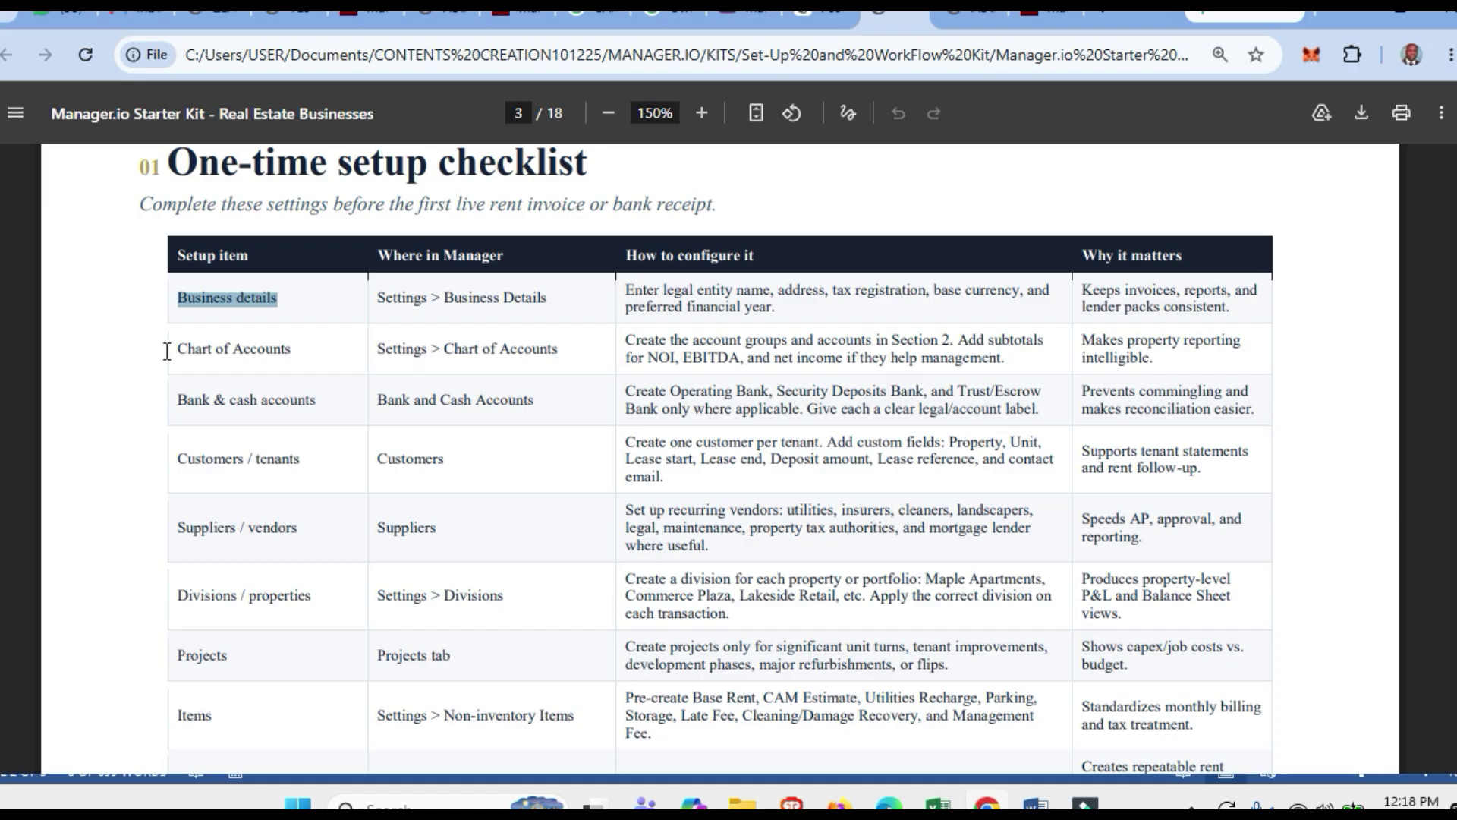
pyautogui.moveTo(175, 350); pyautogui.dragTo(296, 350)
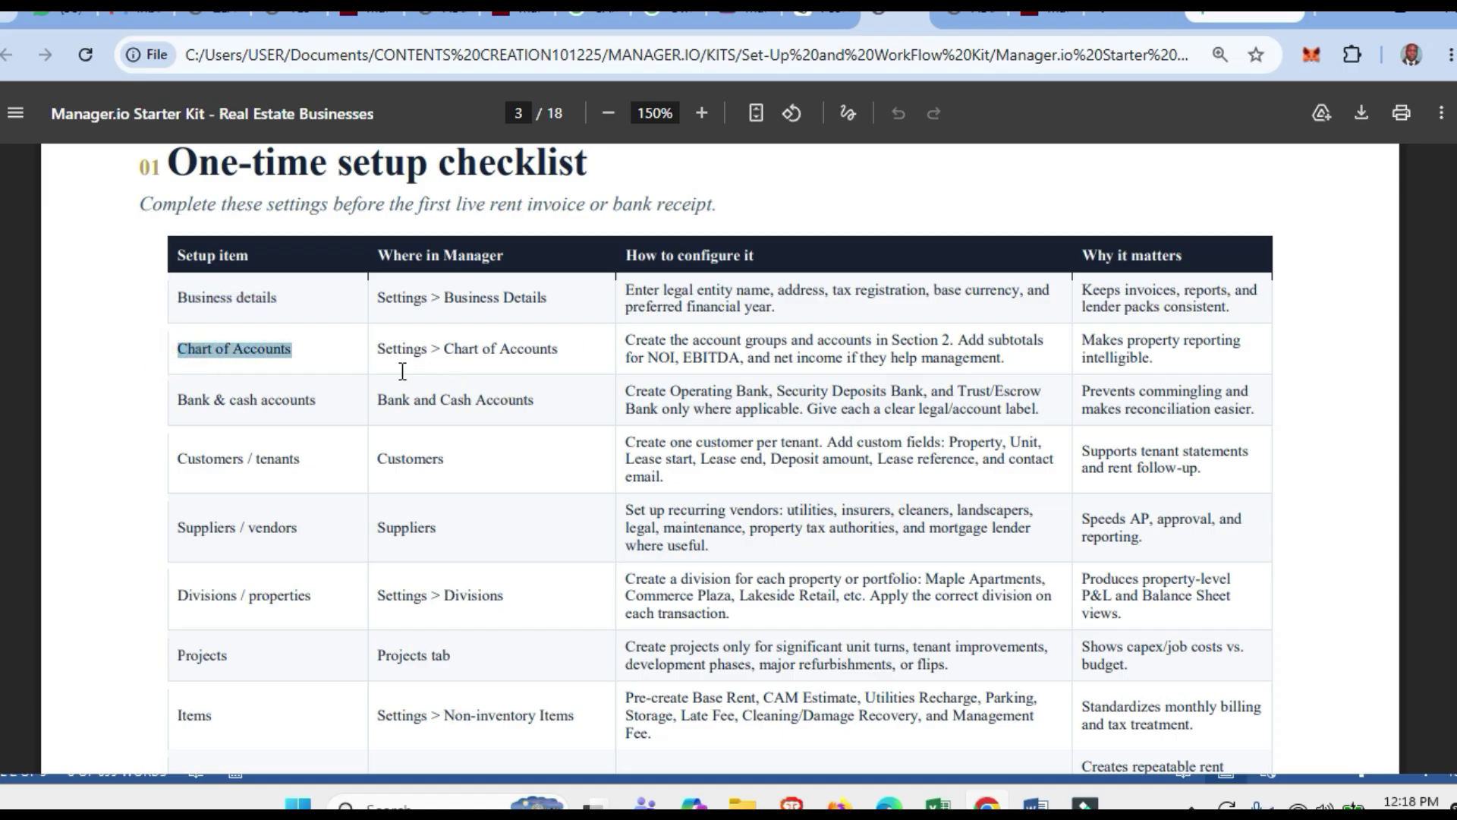
pyautogui.moveTo(383, 348); pyautogui.dragTo(436, 357)
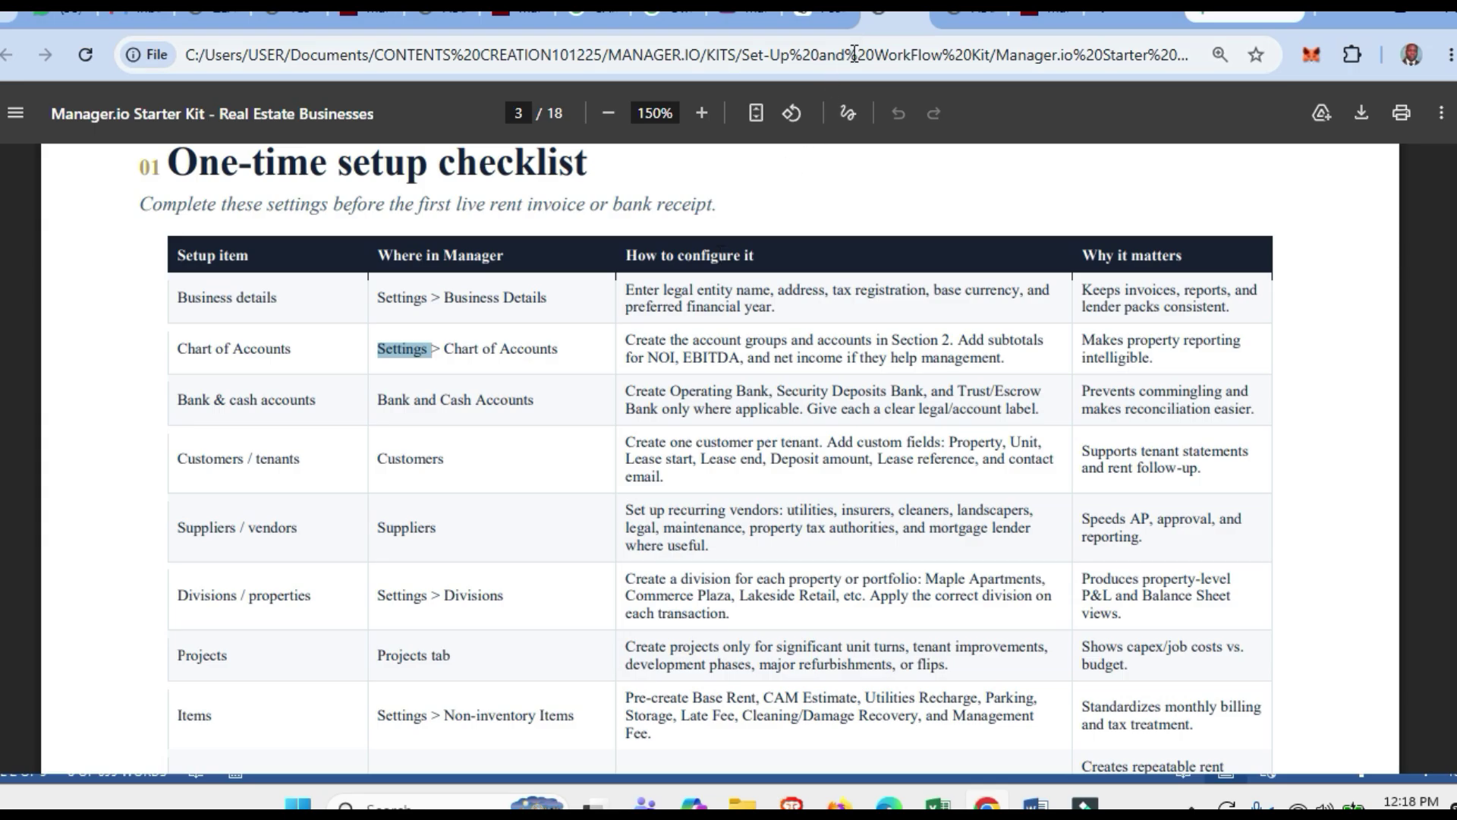
# Open the Chart of Accounts of ABC PROPERTY (TEST) in Manager.io and highlight its Profit and Loss Statement and Balance Sheet headings.
pyautogui.click(952, 13)
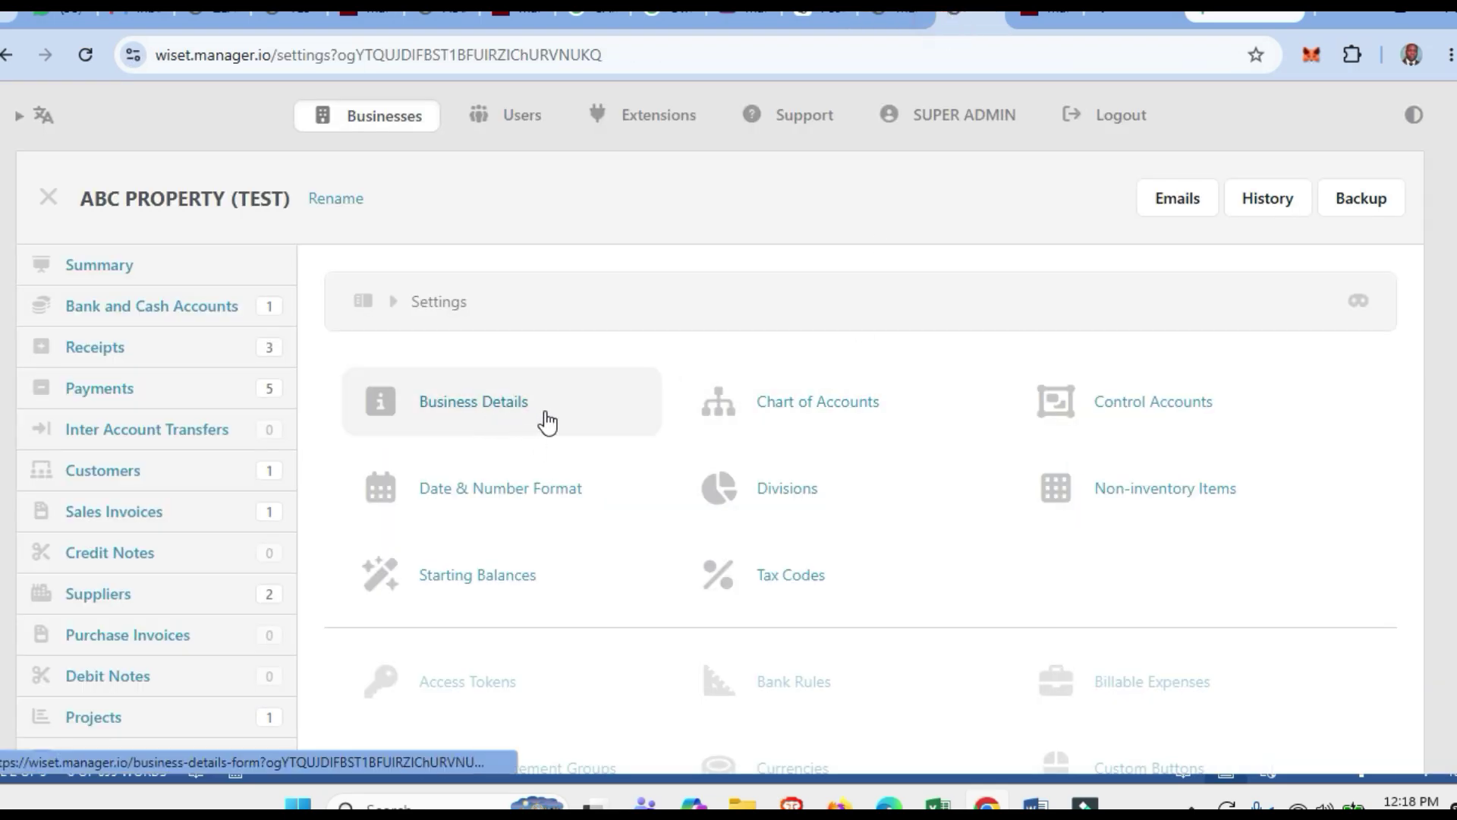
pyautogui.click(795, 407)
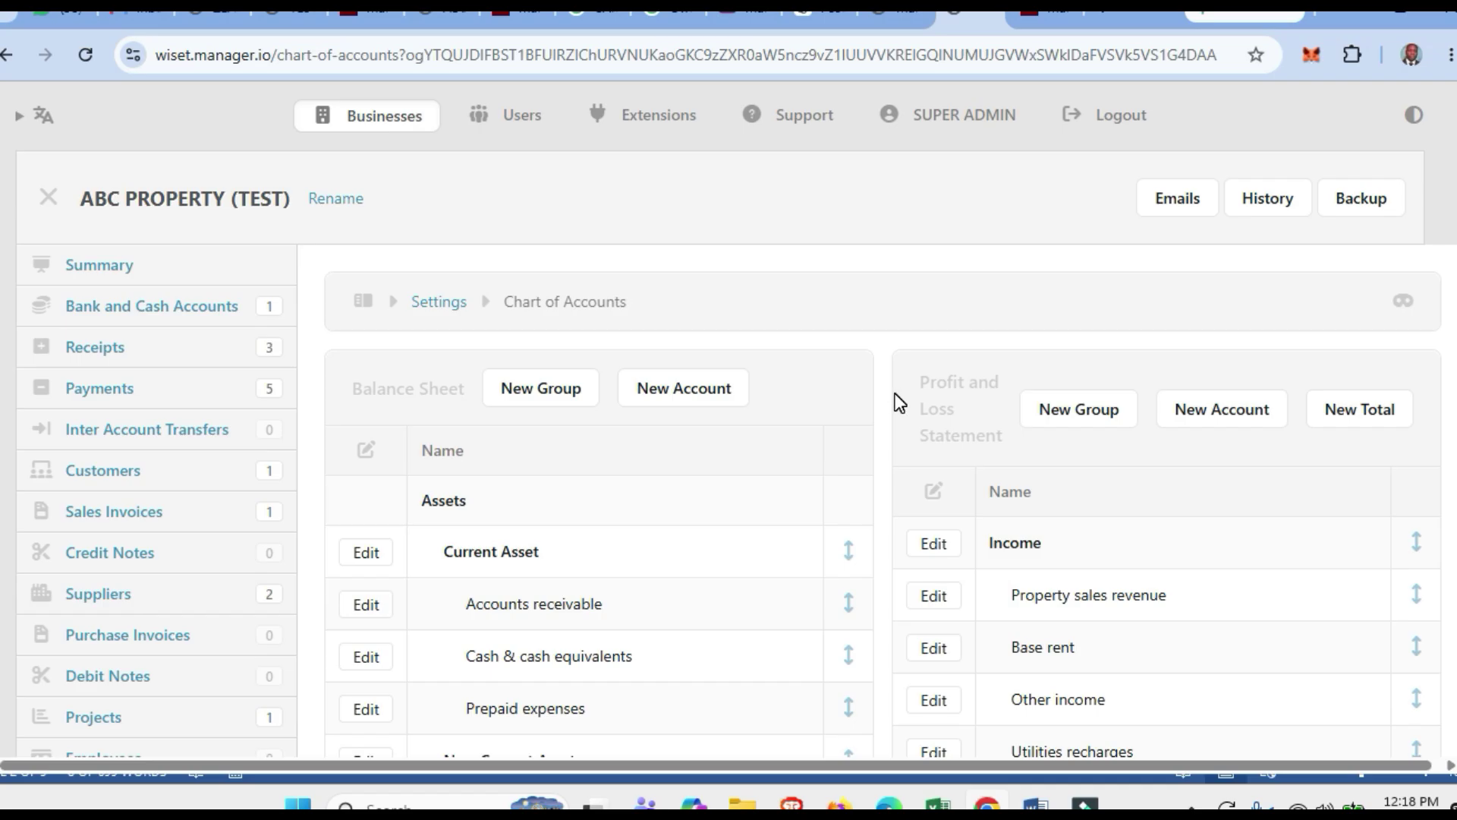
pyautogui.scroll(-1, 899, 402)
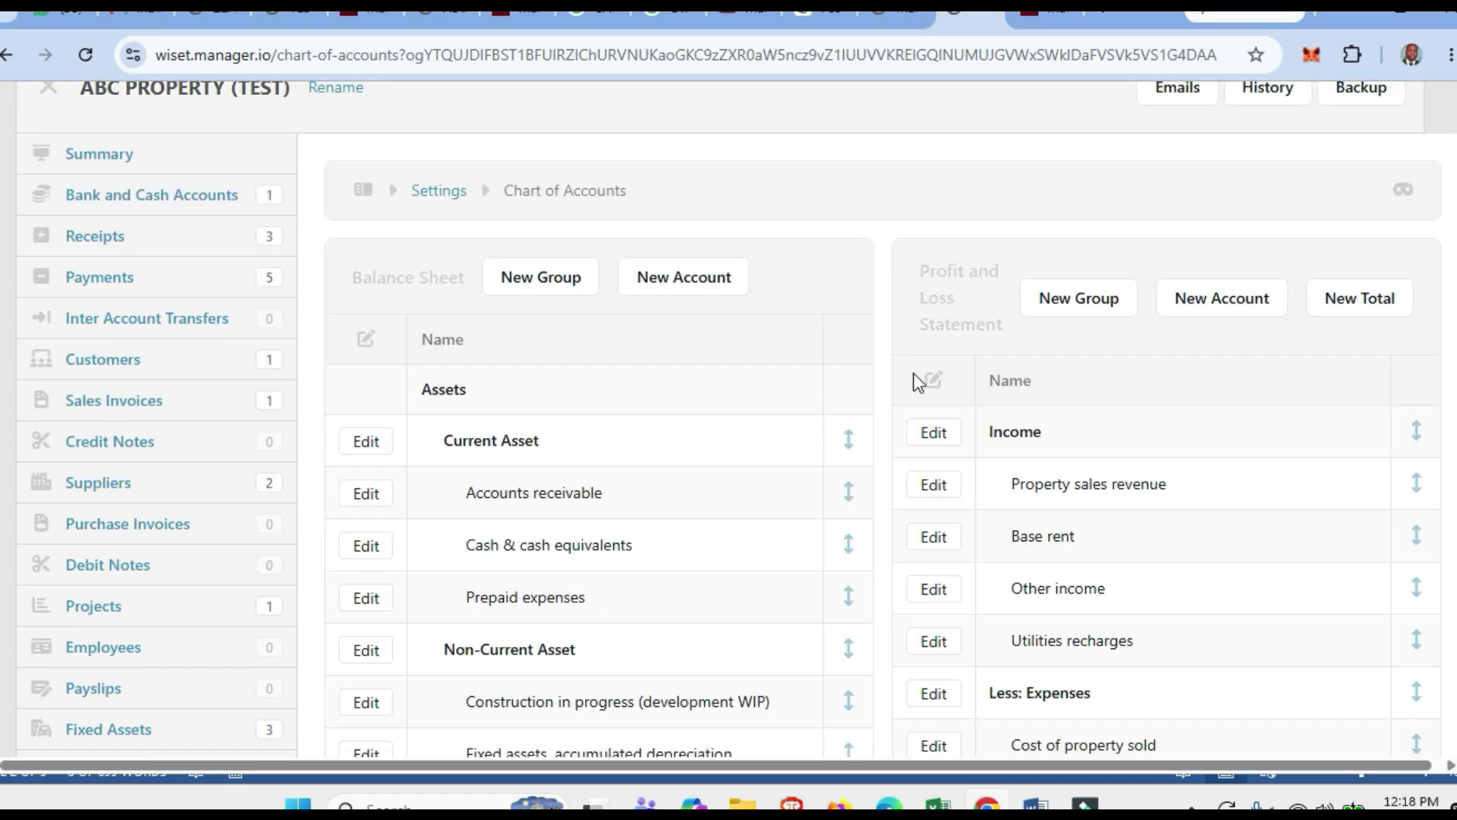
pyautogui.moveTo(920, 270); pyautogui.dragTo(1001, 318)
pyautogui.moveTo(352, 277); pyautogui.dragTo(469, 275)
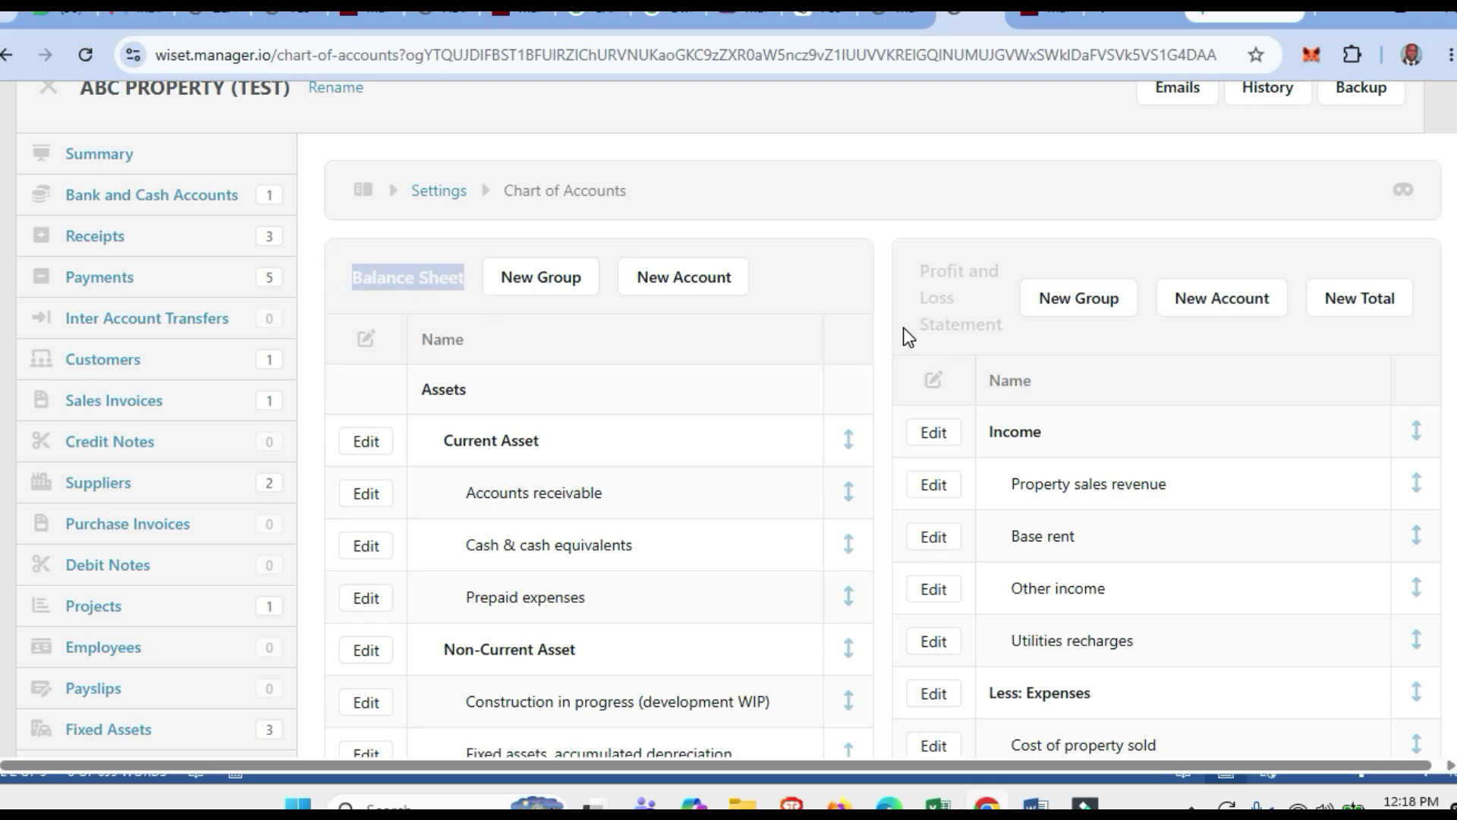
pyautogui.click(886, 341)
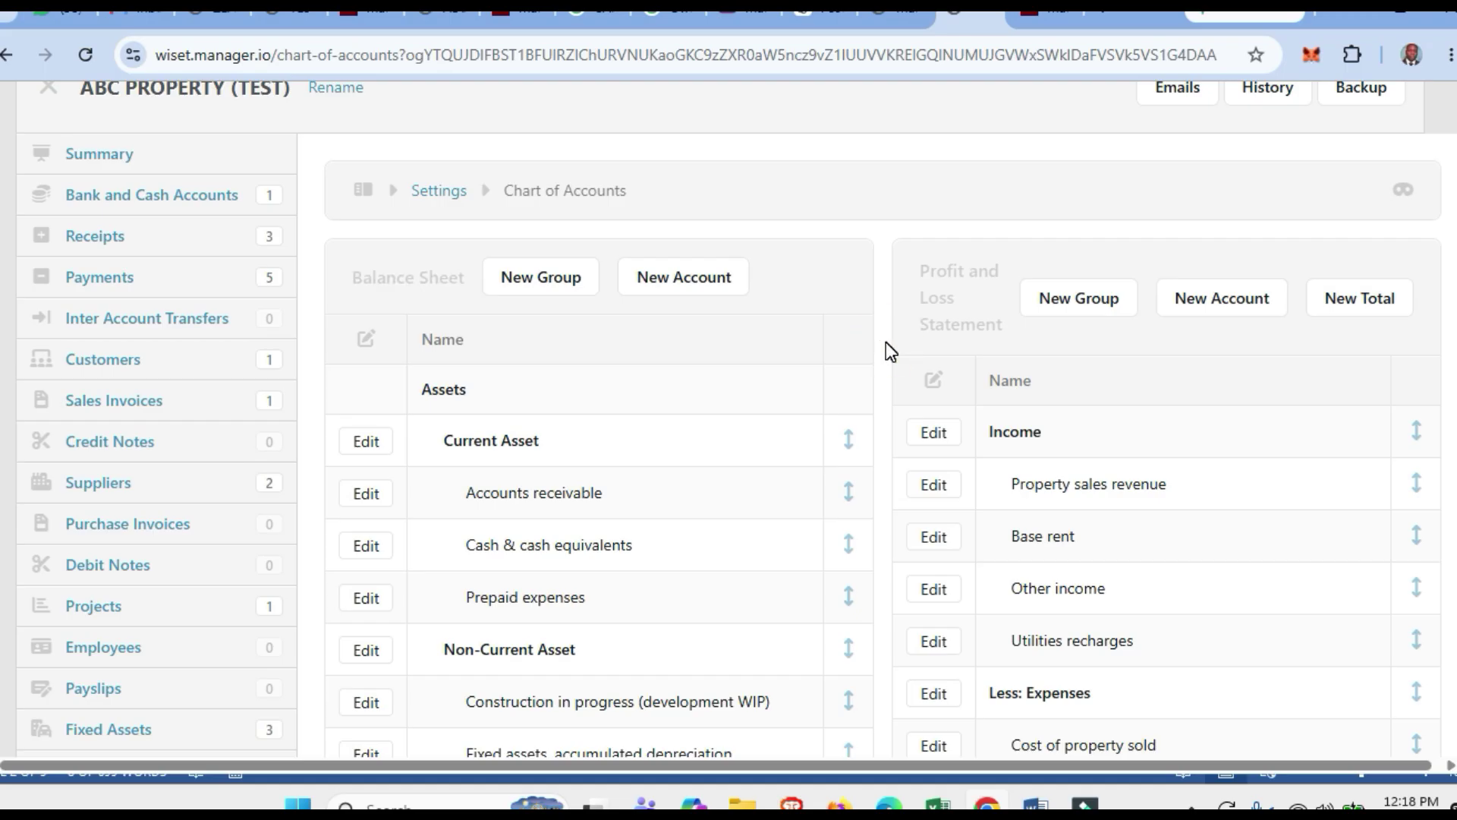
# Examine the account groups and accounts listed under the Balance Sheet and the Profit and Loss Statement.
pyautogui.scroll(-5, 885, 341)
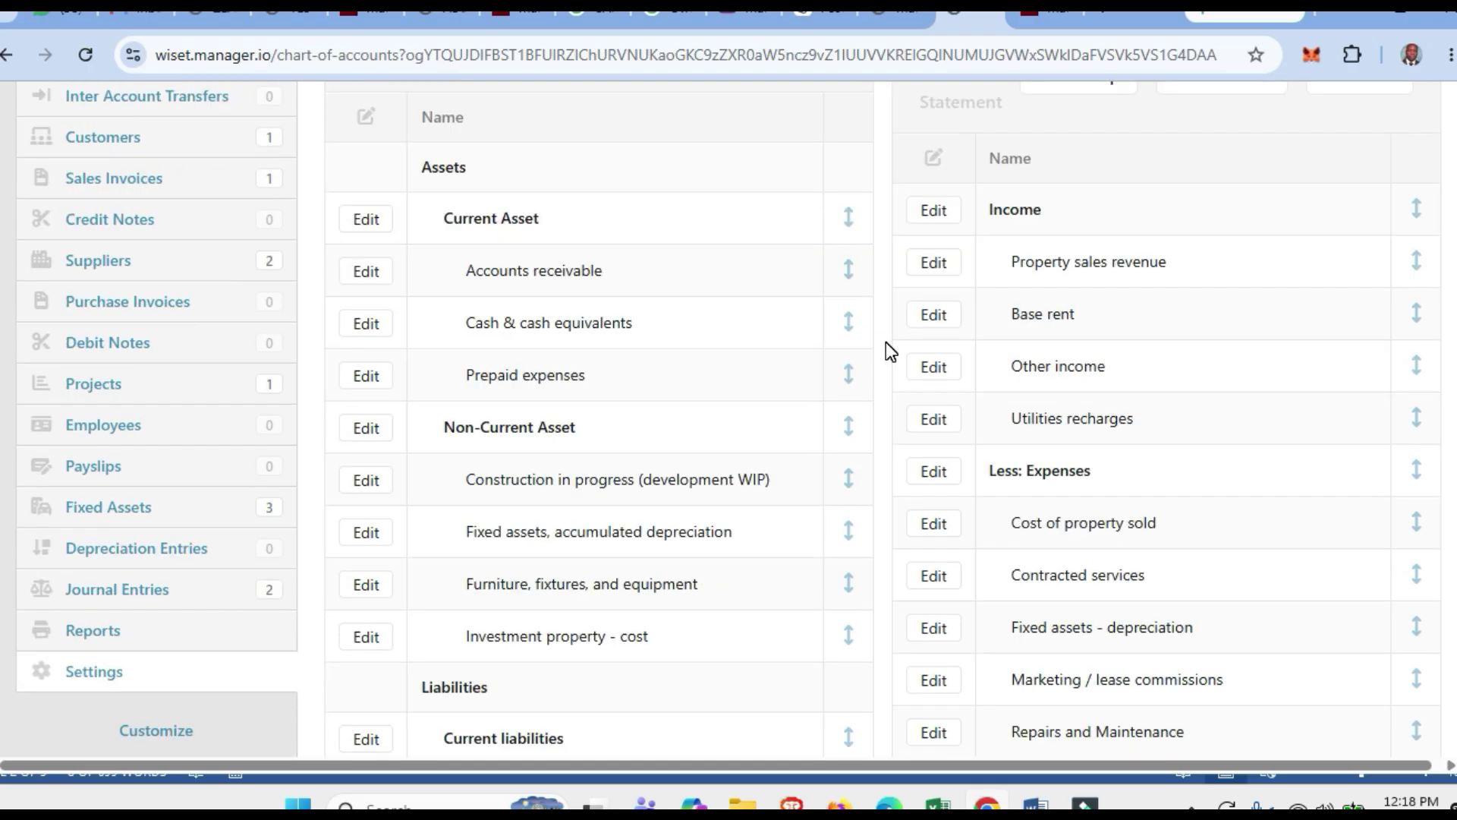
pyautogui.scroll(-2, 886, 351)
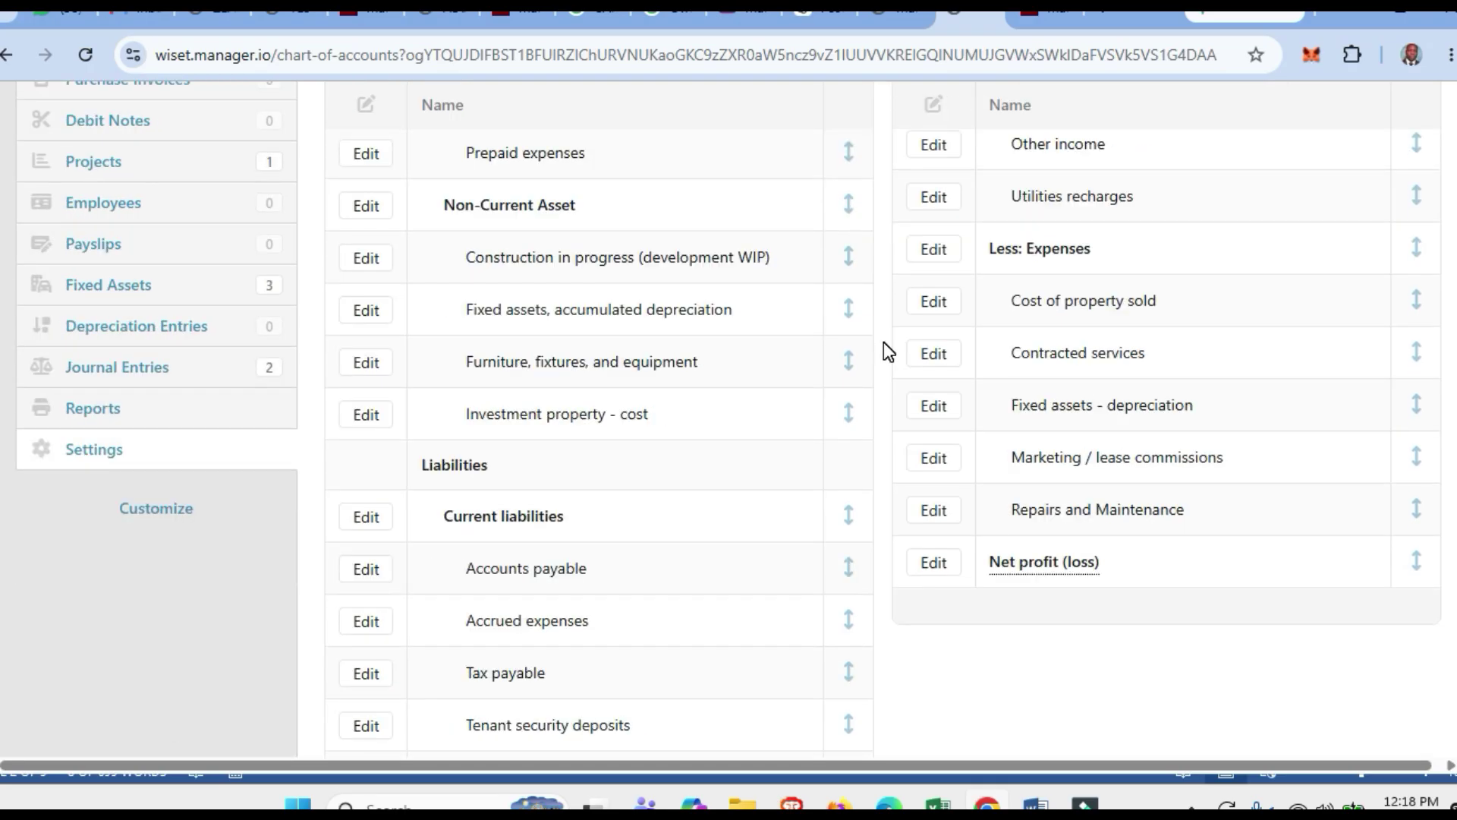
pyautogui.scroll(-4, 884, 343)
pyautogui.scroll(10, 884, 343)
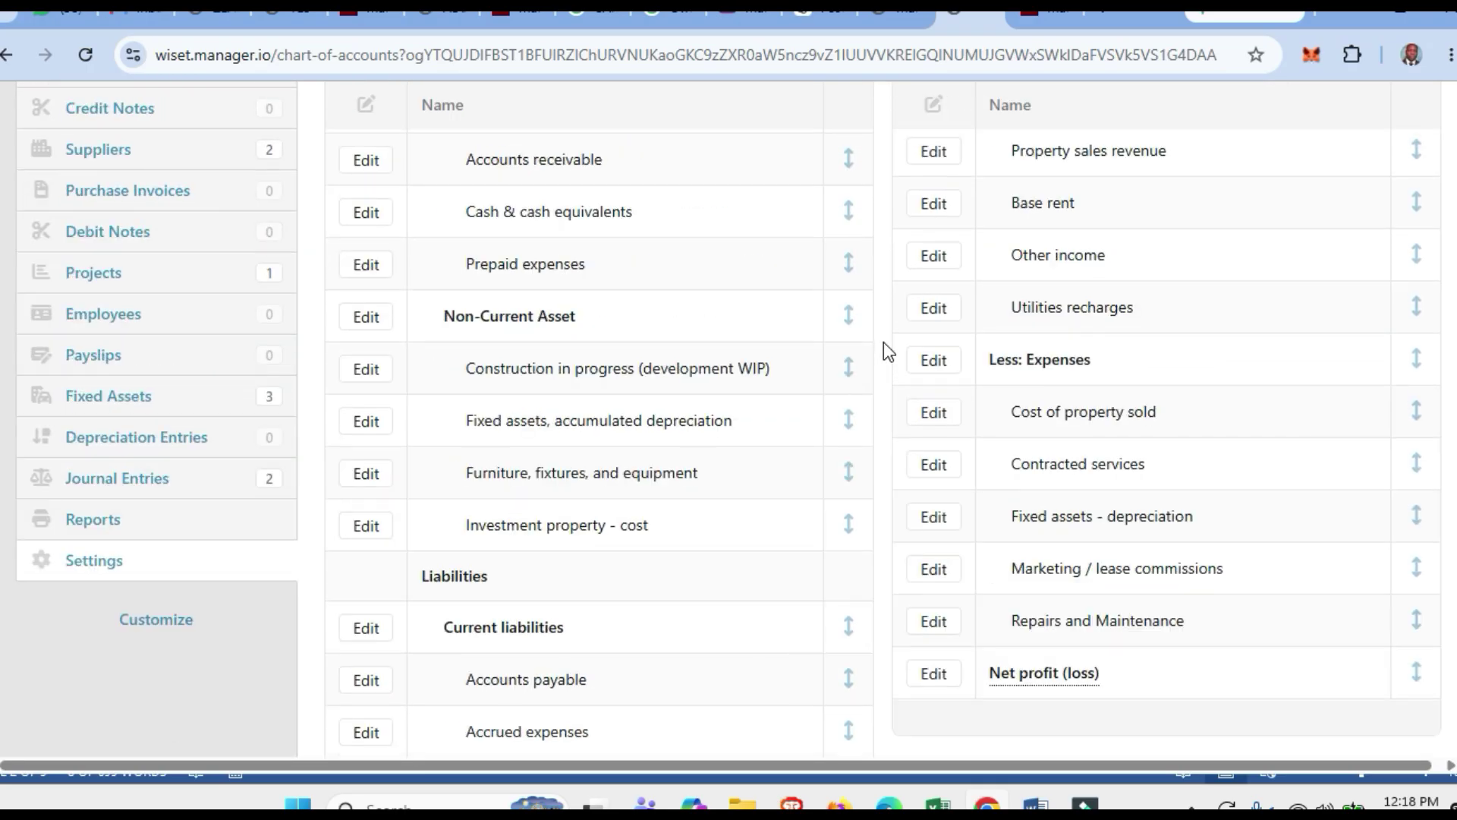
pyautogui.scroll(2, 885, 350)
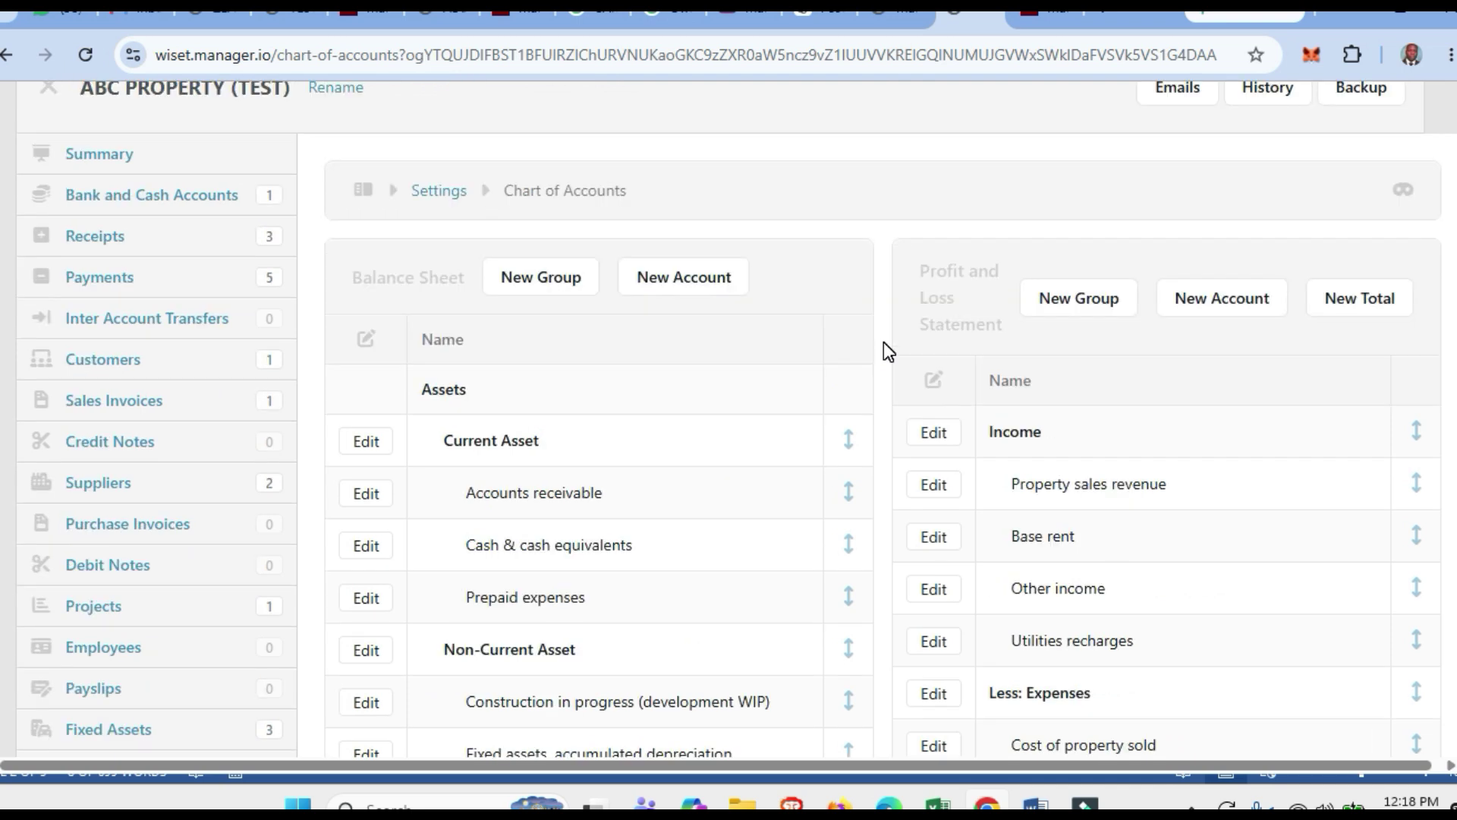
# Return to the starter kit PDF and highlight the Bank & cash accounts item in the one-time setup checklist.
pyautogui.click(877, 19)
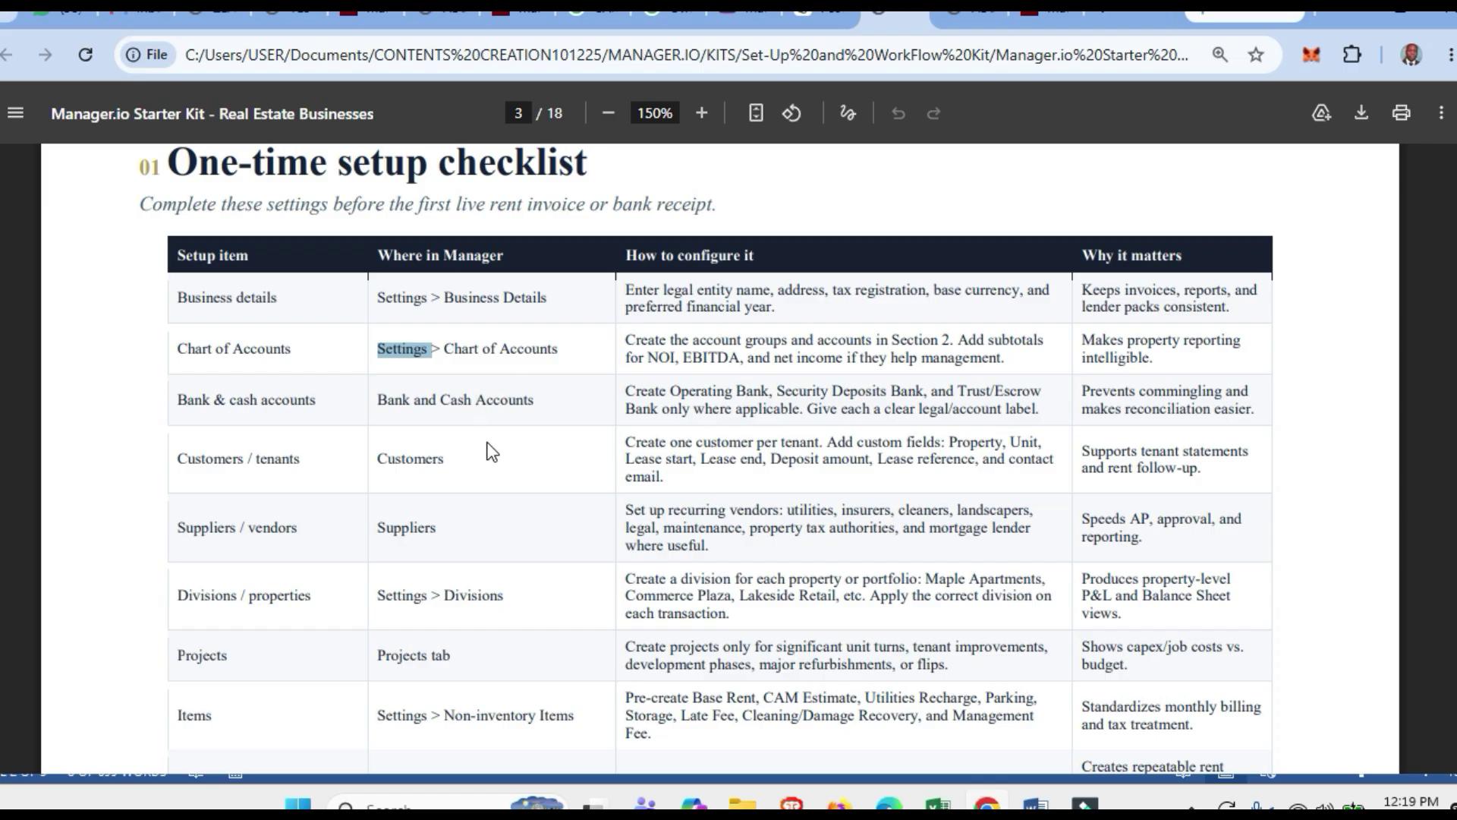
pyautogui.scroll(-1, 488, 456)
pyautogui.scroll(4, 488, 455)
pyautogui.scroll(-2, 488, 442)
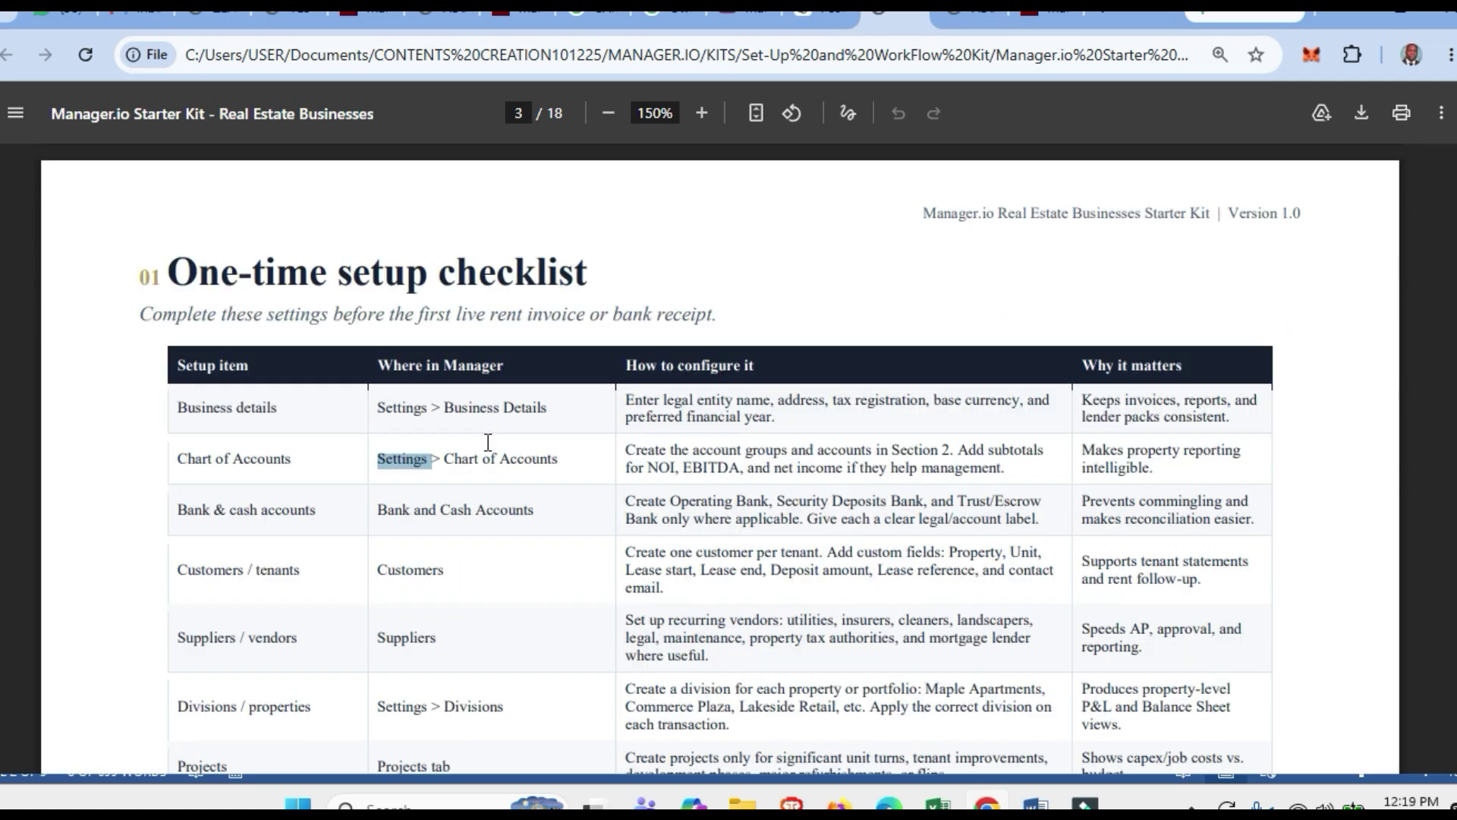
pyautogui.scroll(-1, 488, 443)
pyautogui.moveTo(180, 403); pyautogui.dragTo(324, 408)
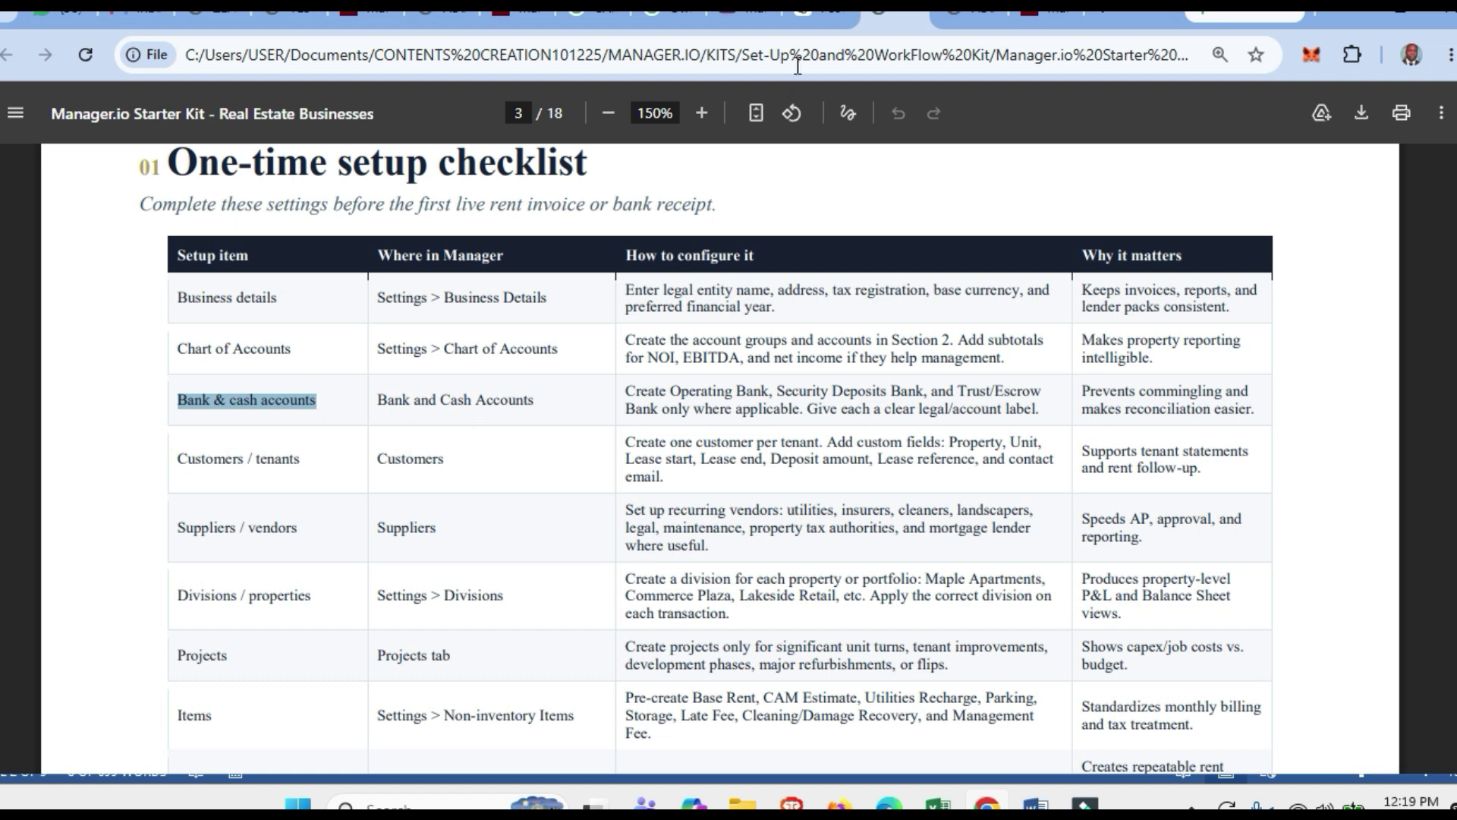
# Switch to Manager.io, create a bank or cash account named BANK XYZ, and return to the Bank and Cash Accounts list.
pyautogui.click(945, 15)
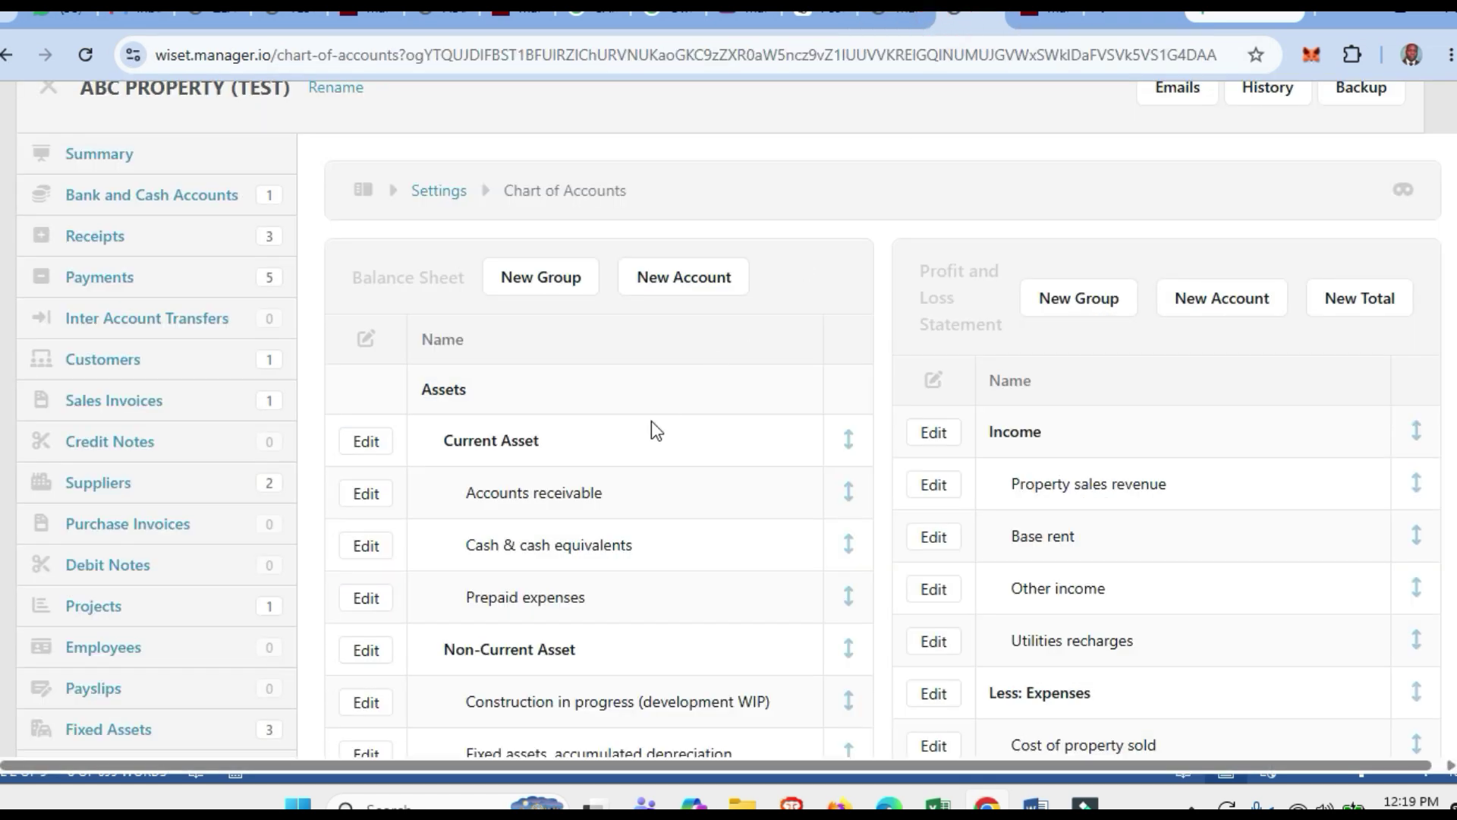
pyautogui.scroll(2, 636, 425)
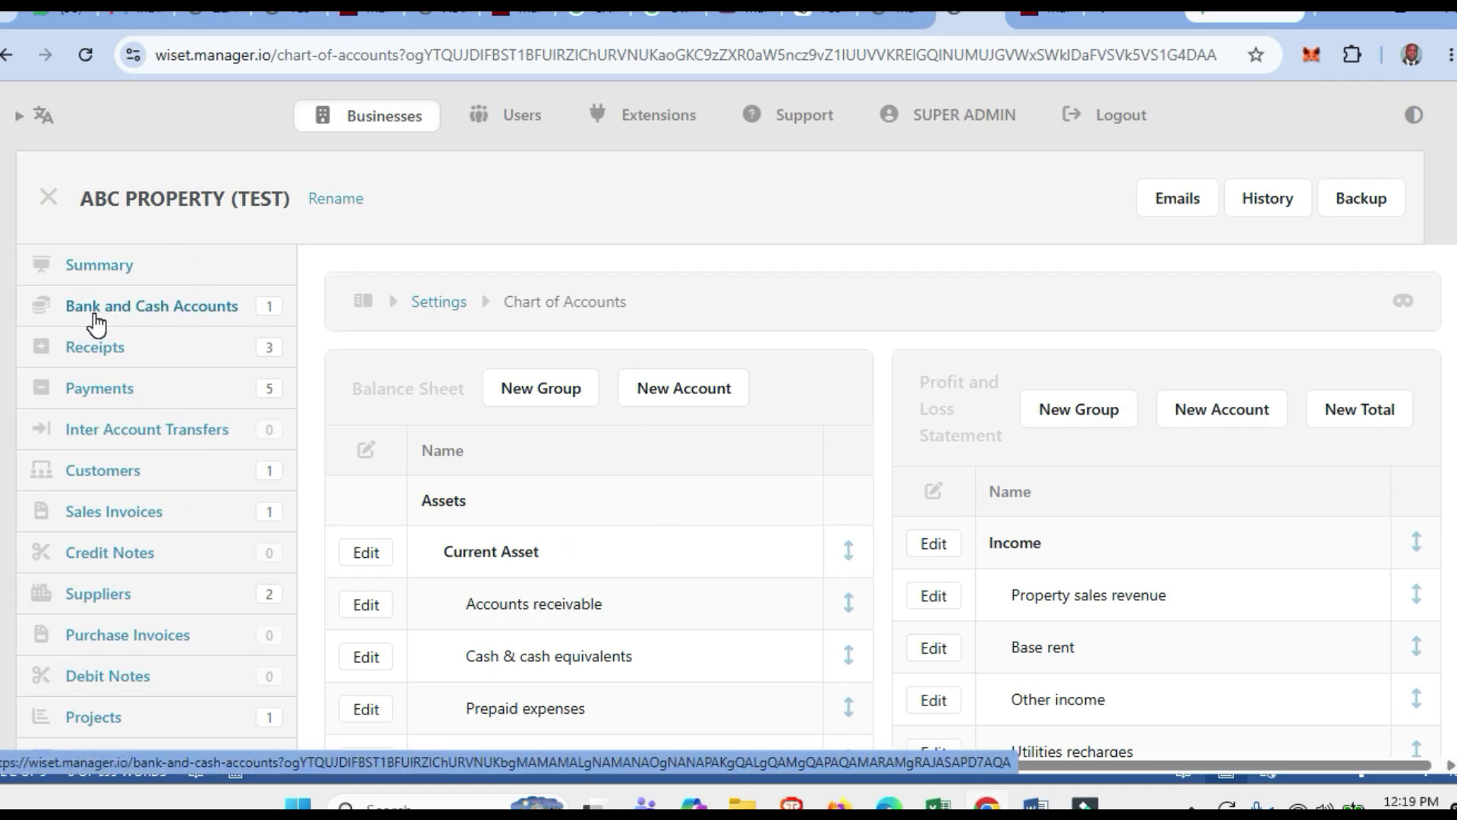
pyautogui.click(166, 311)
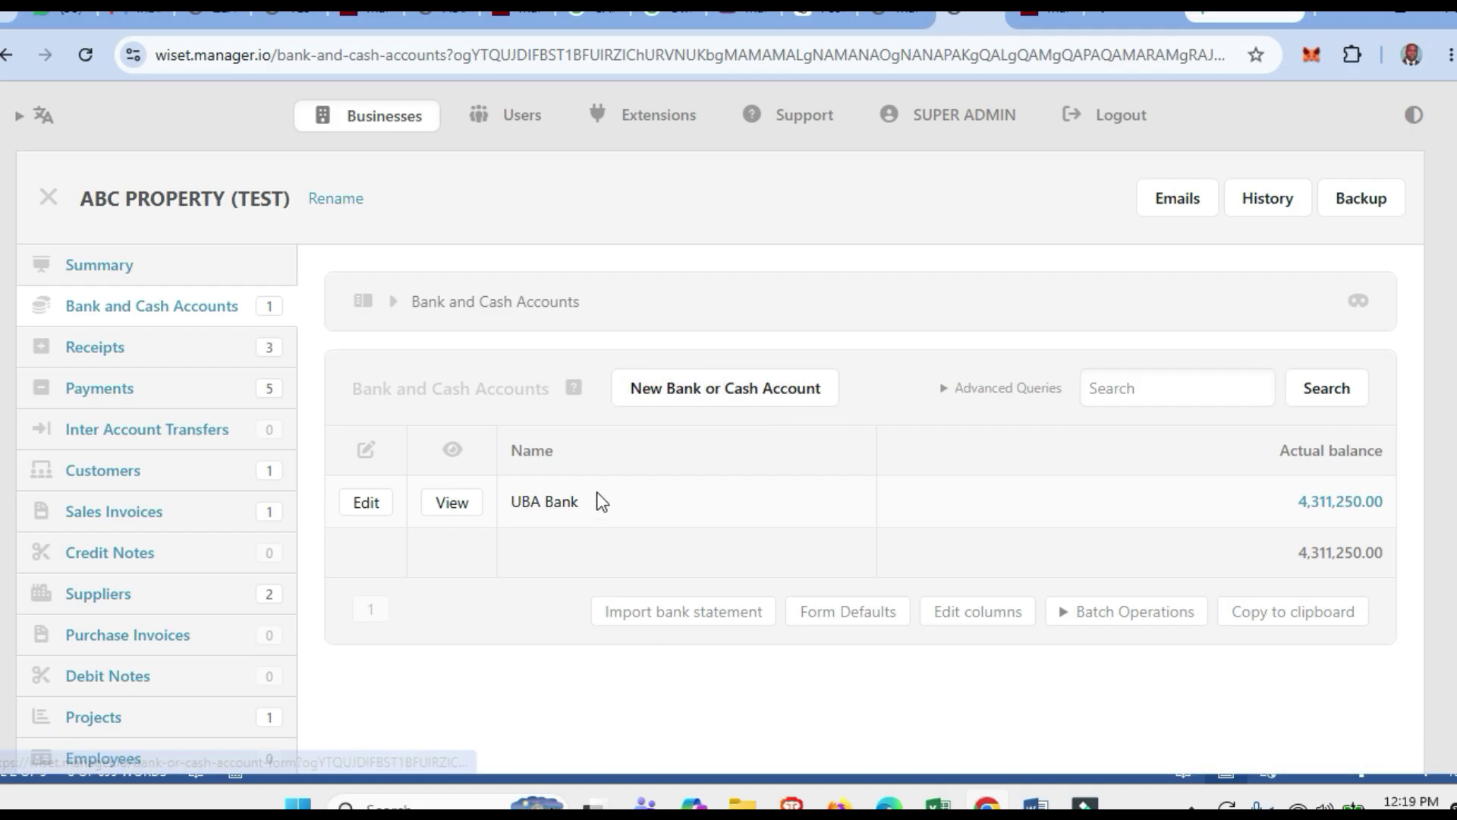
pyautogui.click(673, 396)
pyautogui.click(444, 489)
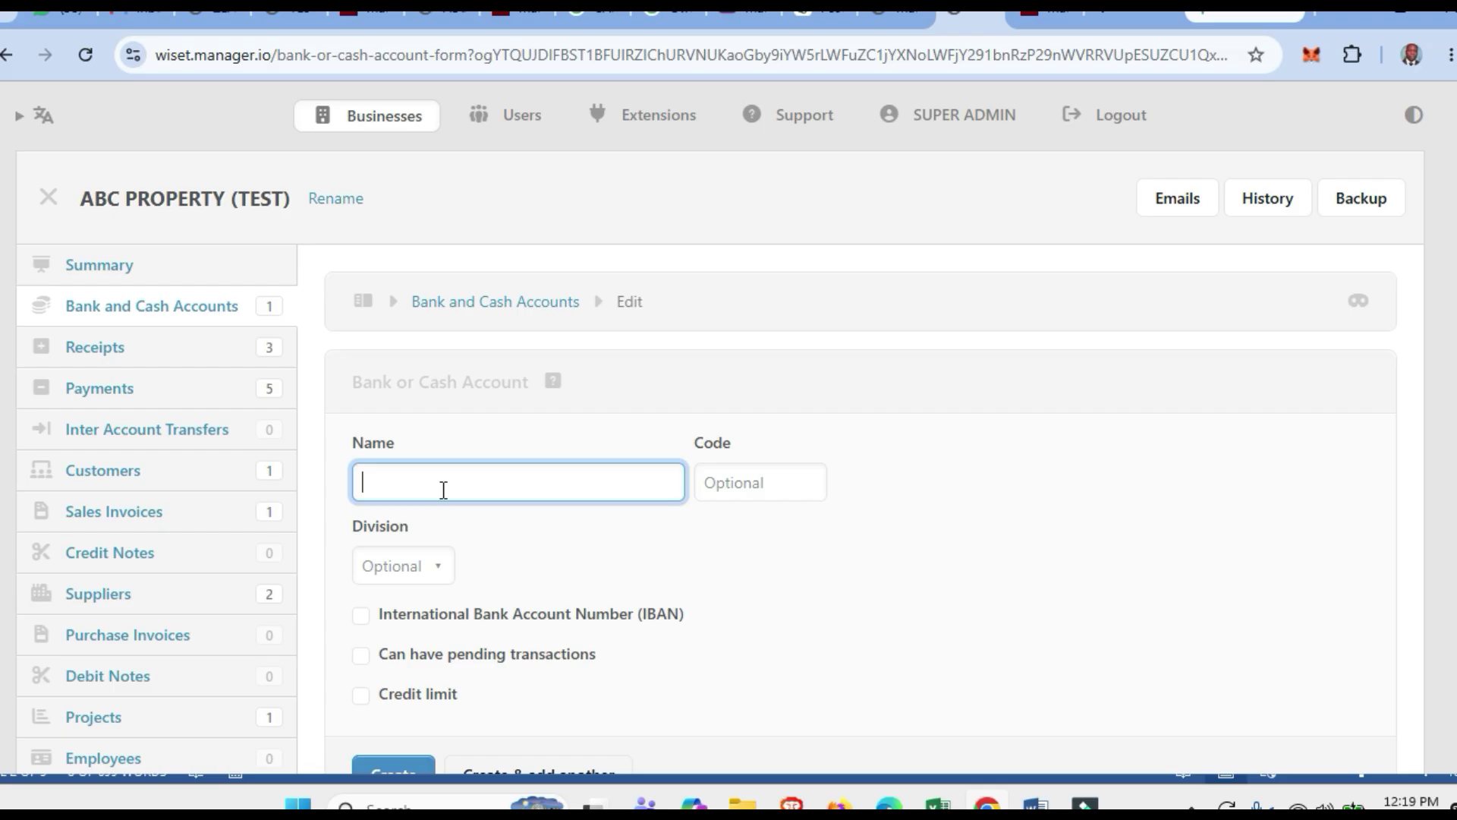
pyautogui.write('b')
pyautogui.press('BackSpace')
pyautogui.write('BANK XYZ')
pyautogui.scroll(-1, 586, 513)
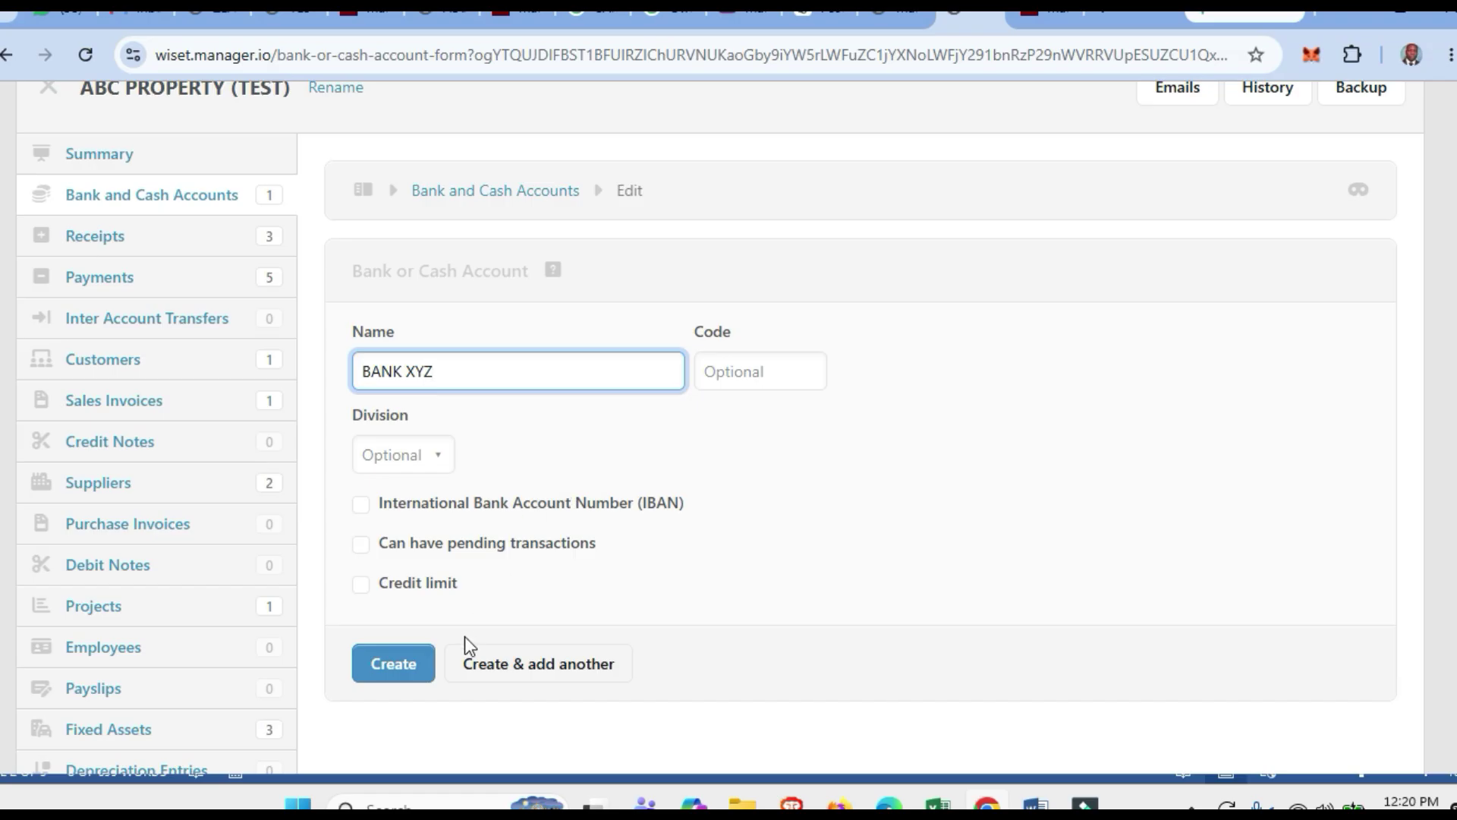
pyautogui.click(389, 665)
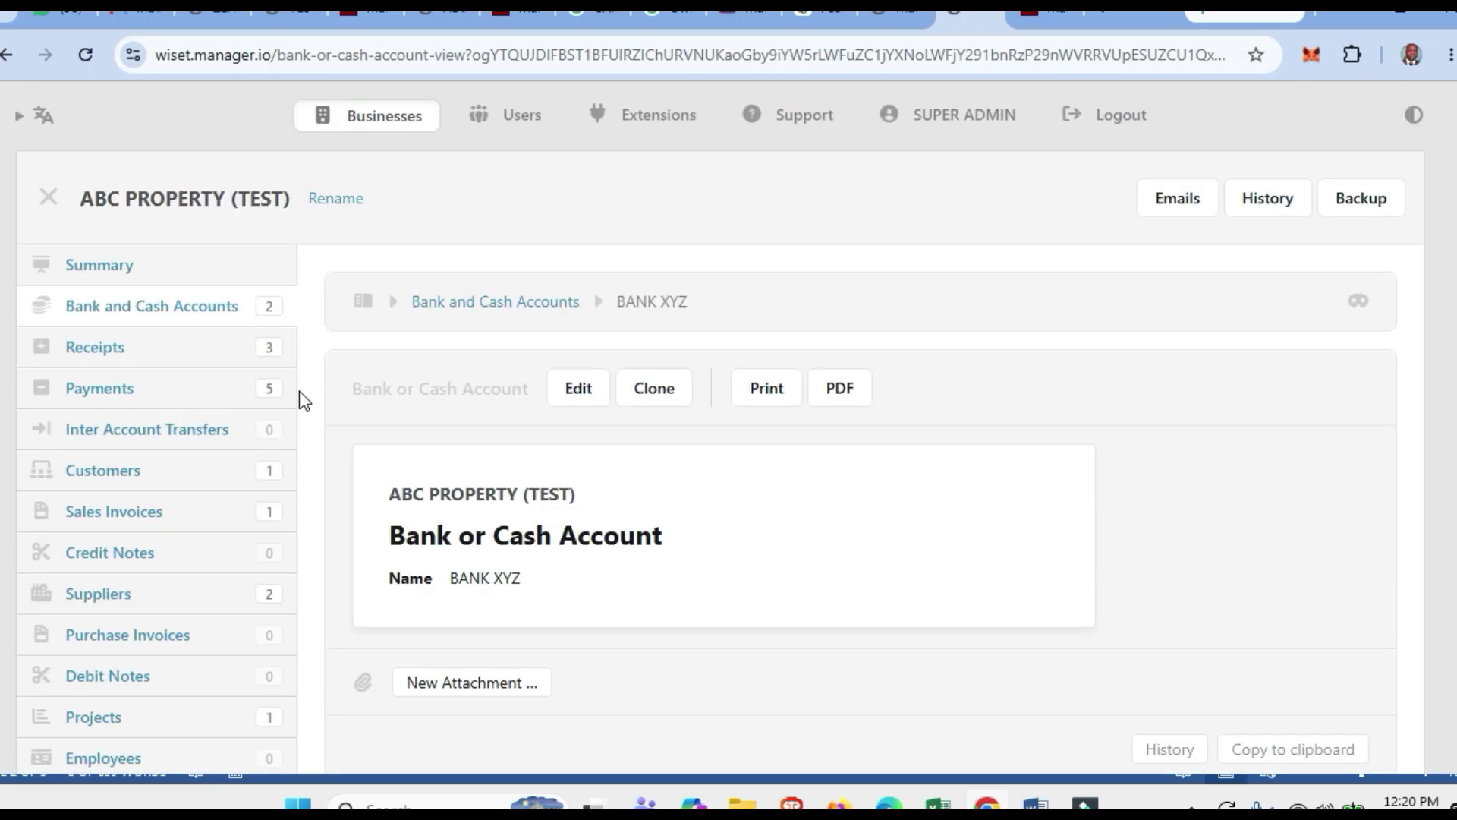
pyautogui.click(195, 317)
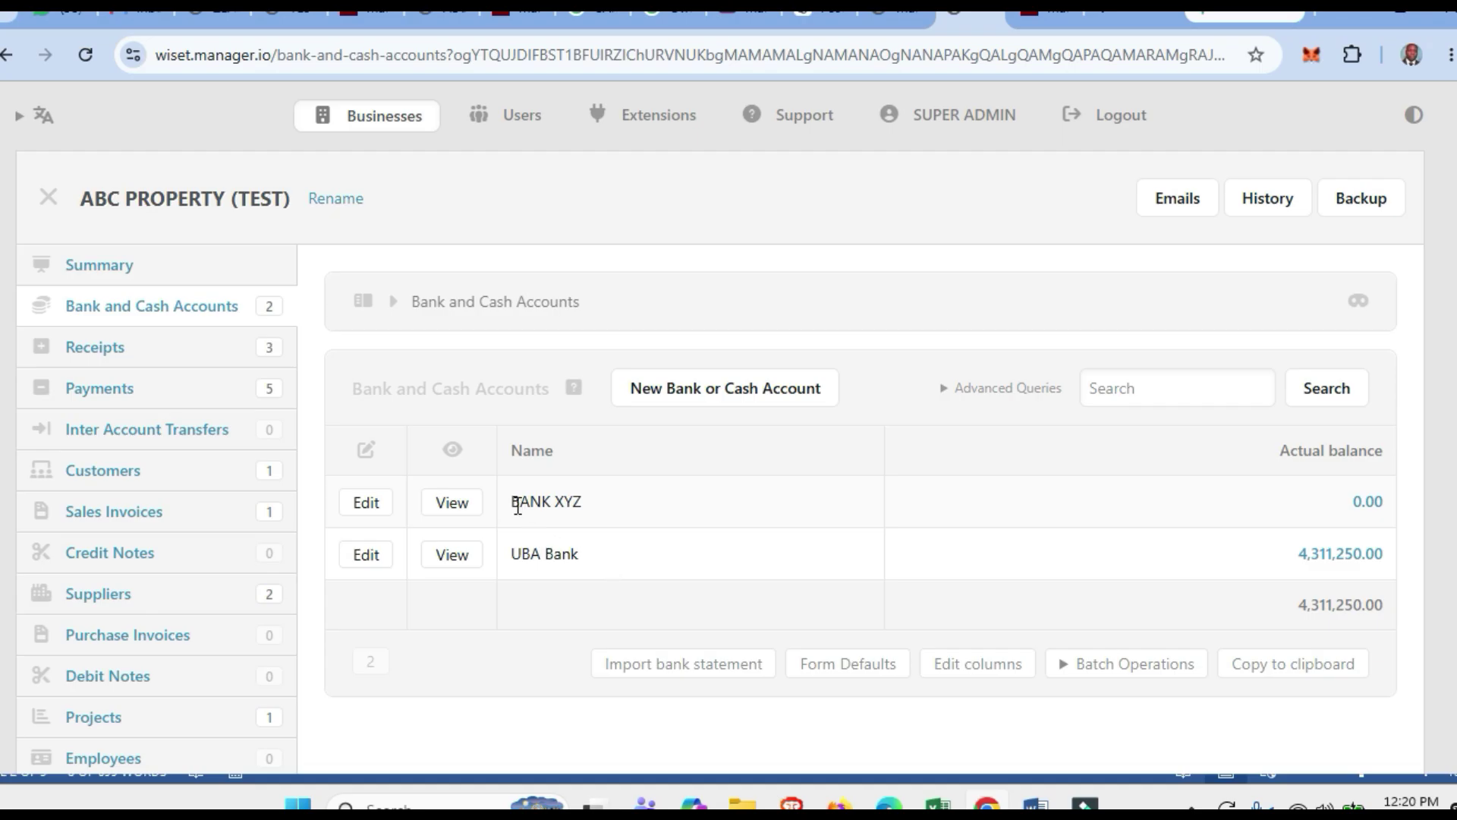
# Switch to the starter kit PDF and highlight the Customers / tenants setup item and its Customers location.
pyautogui.click(877, 13)
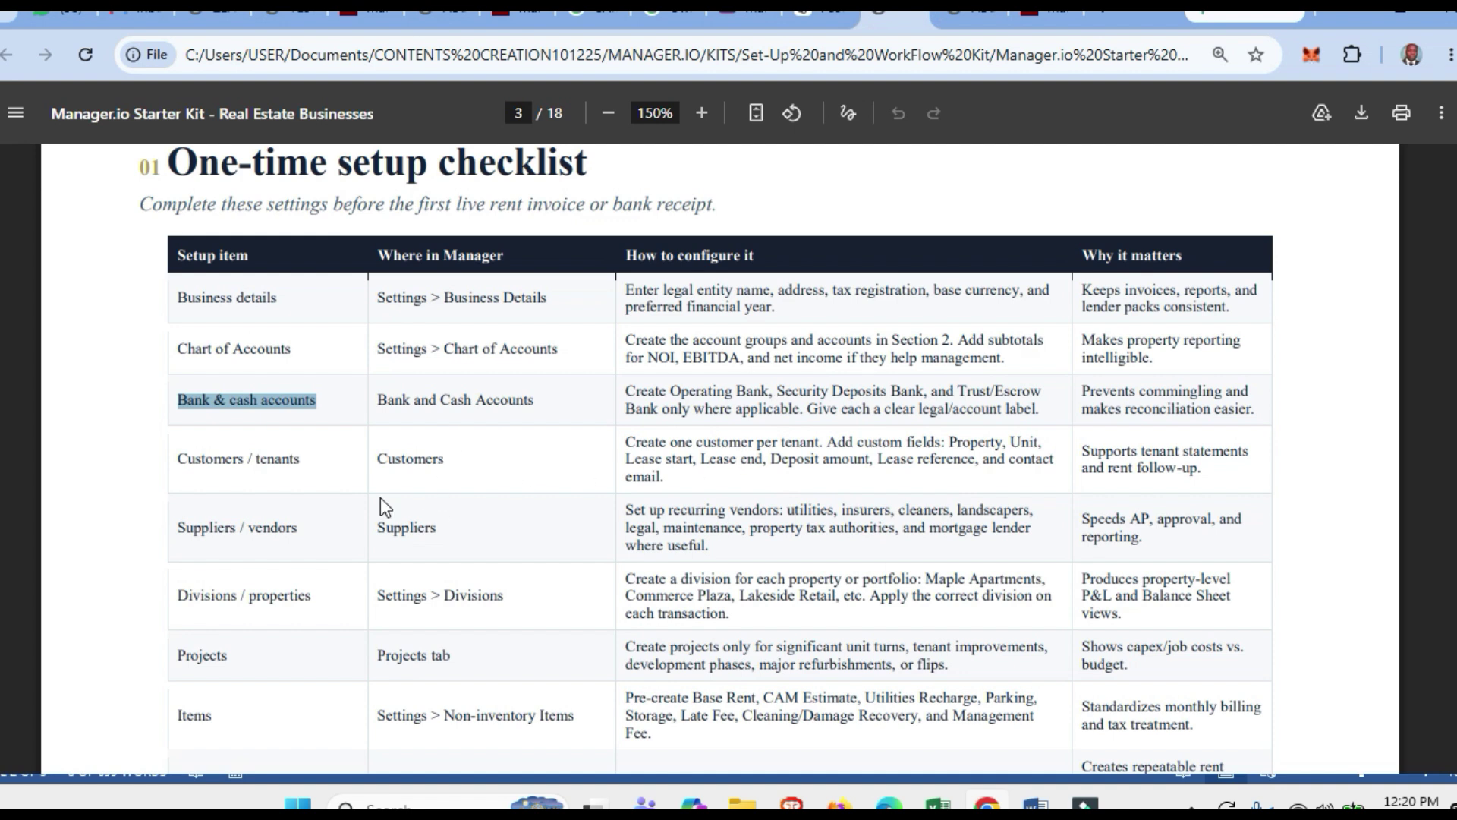
pyautogui.click(184, 458)
pyautogui.moveTo(243, 461); pyautogui.dragTo(297, 464)
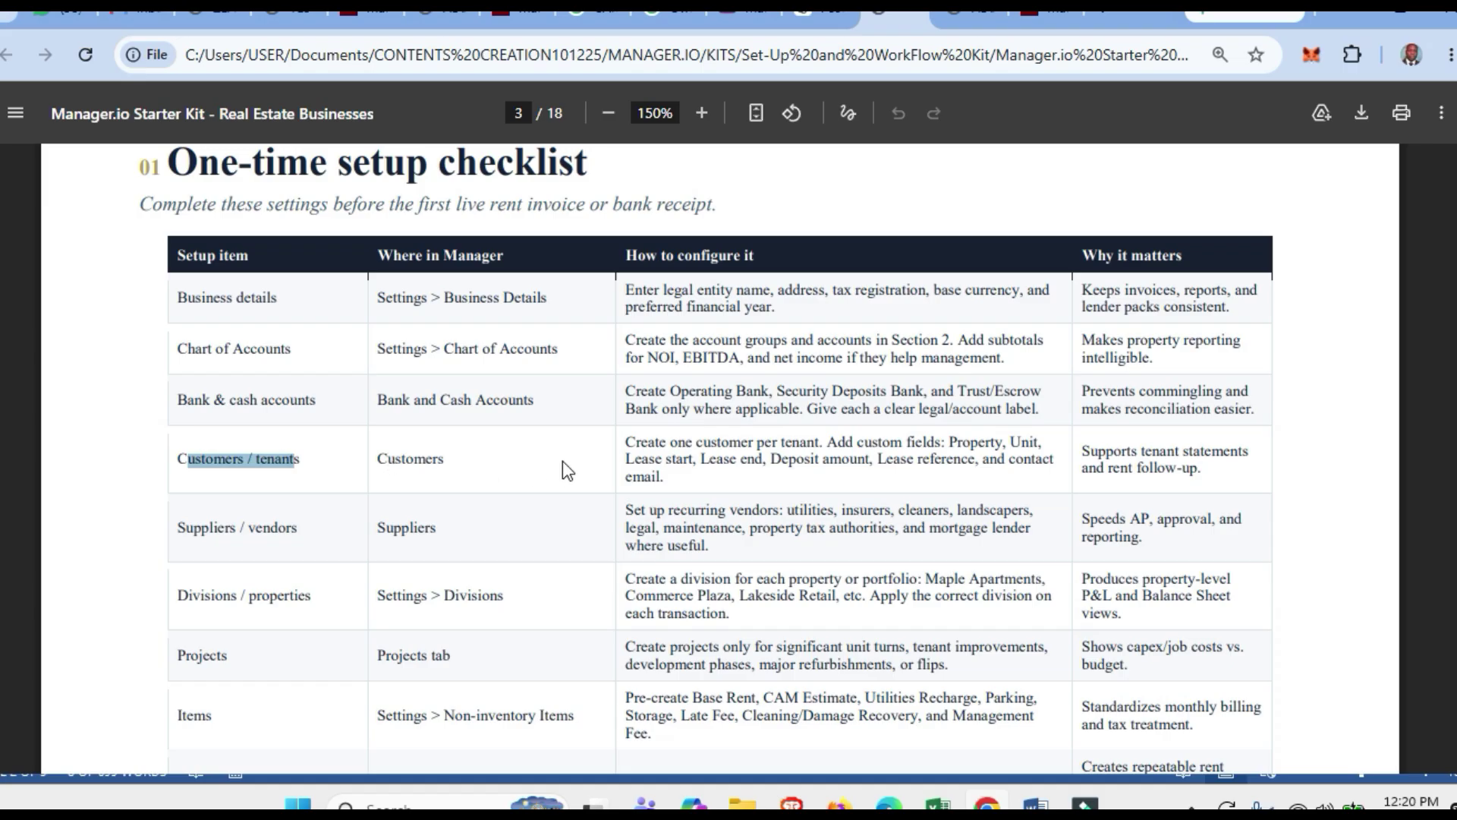
pyautogui.moveTo(375, 461); pyautogui.dragTo(453, 463)
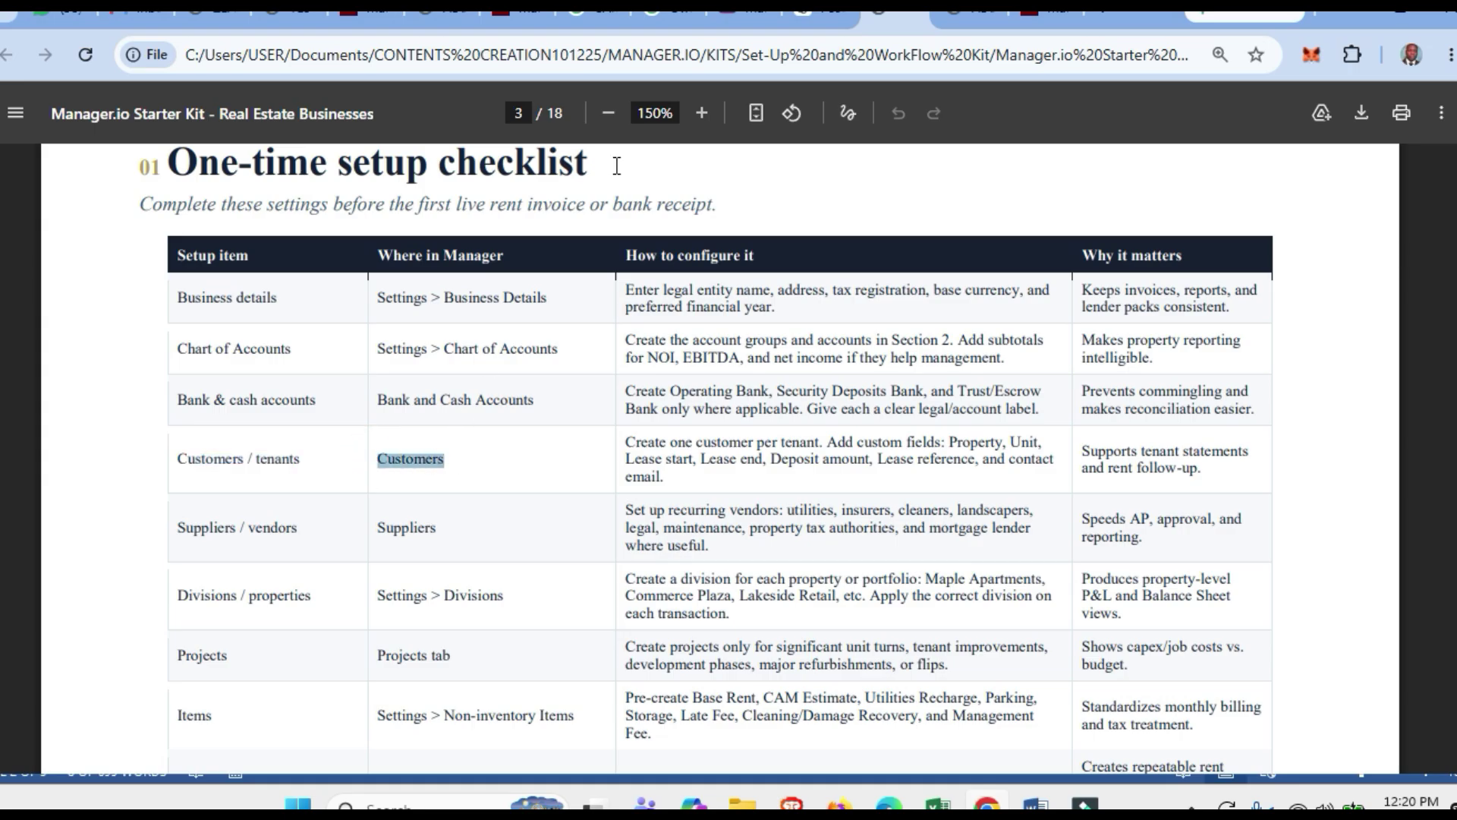
# Review the fields of a blank new customer form in Manager.io and return to the Customers list without creating one.
pyautogui.click(966, 15)
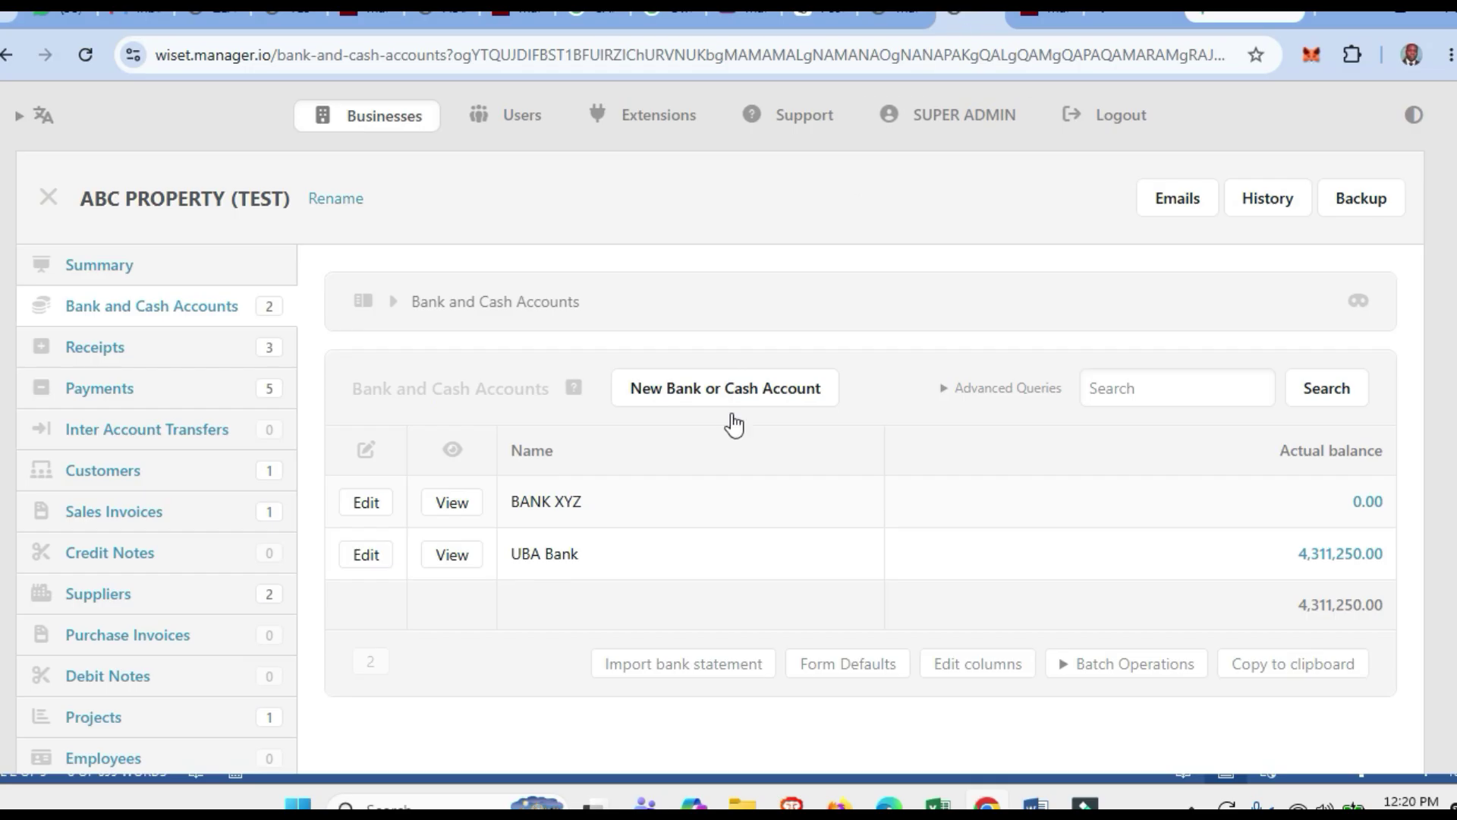
pyautogui.click(103, 475)
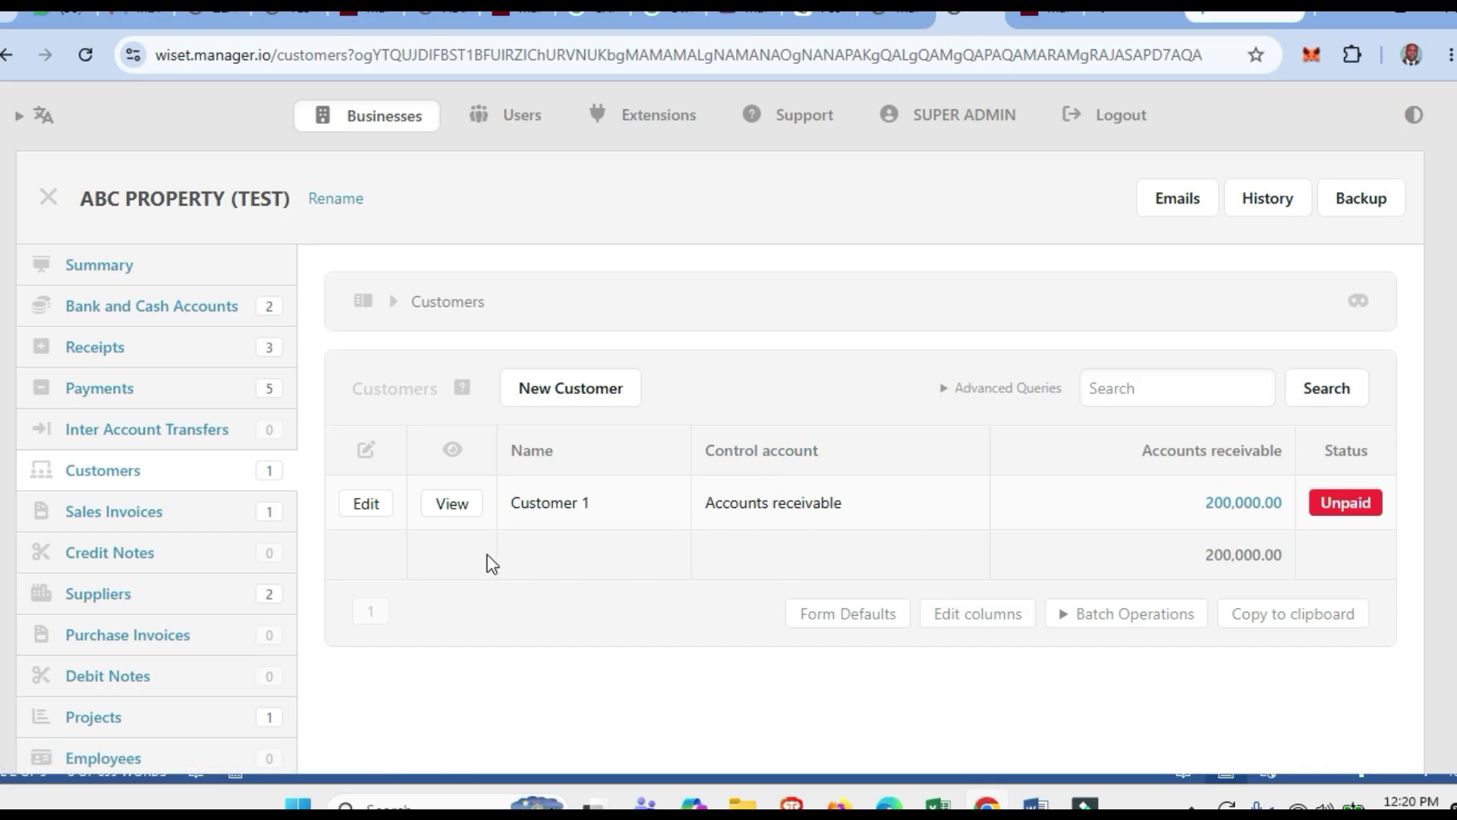
pyautogui.click(556, 391)
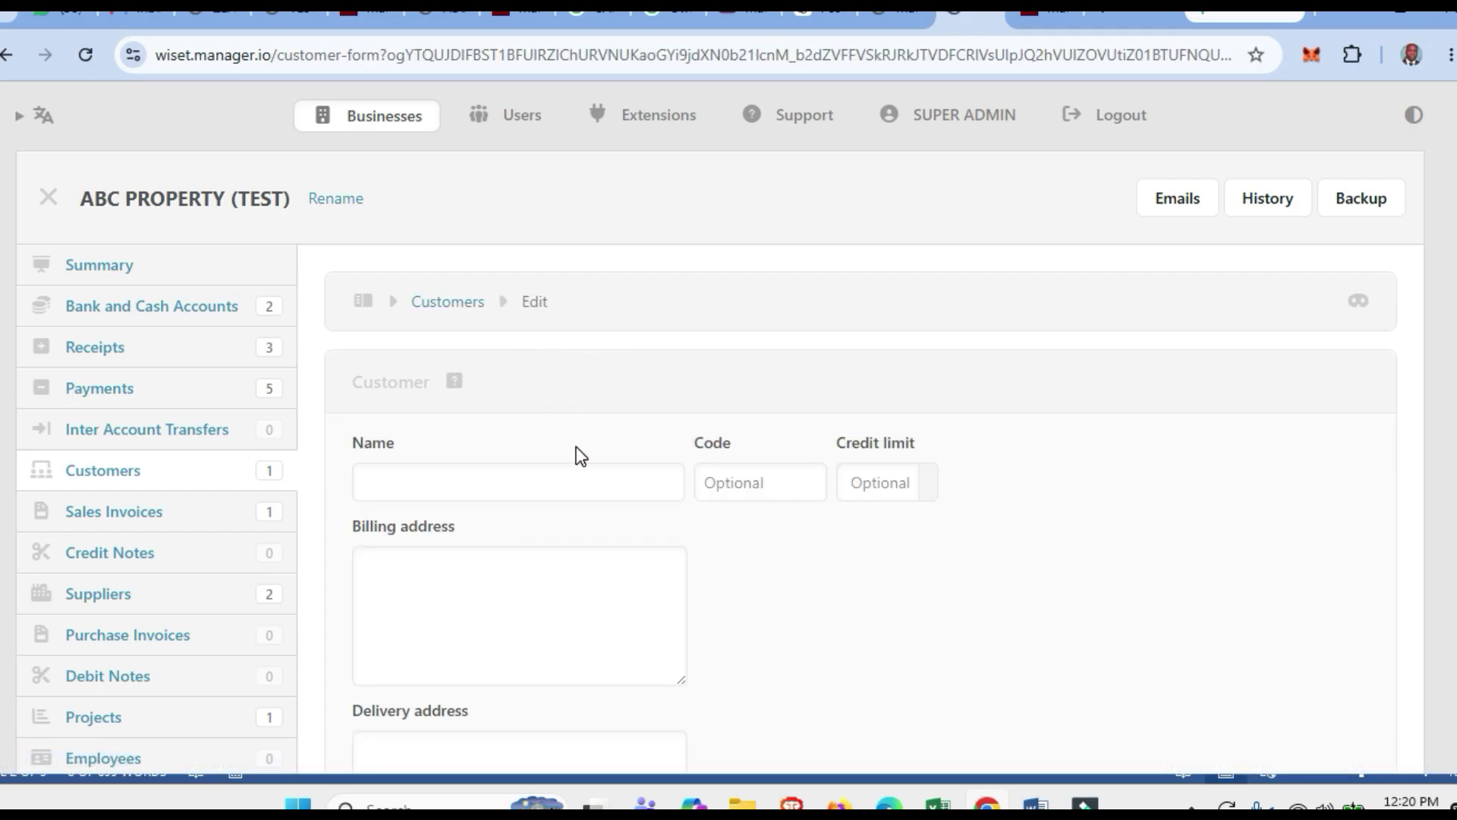
pyautogui.scroll(-7, 561, 466)
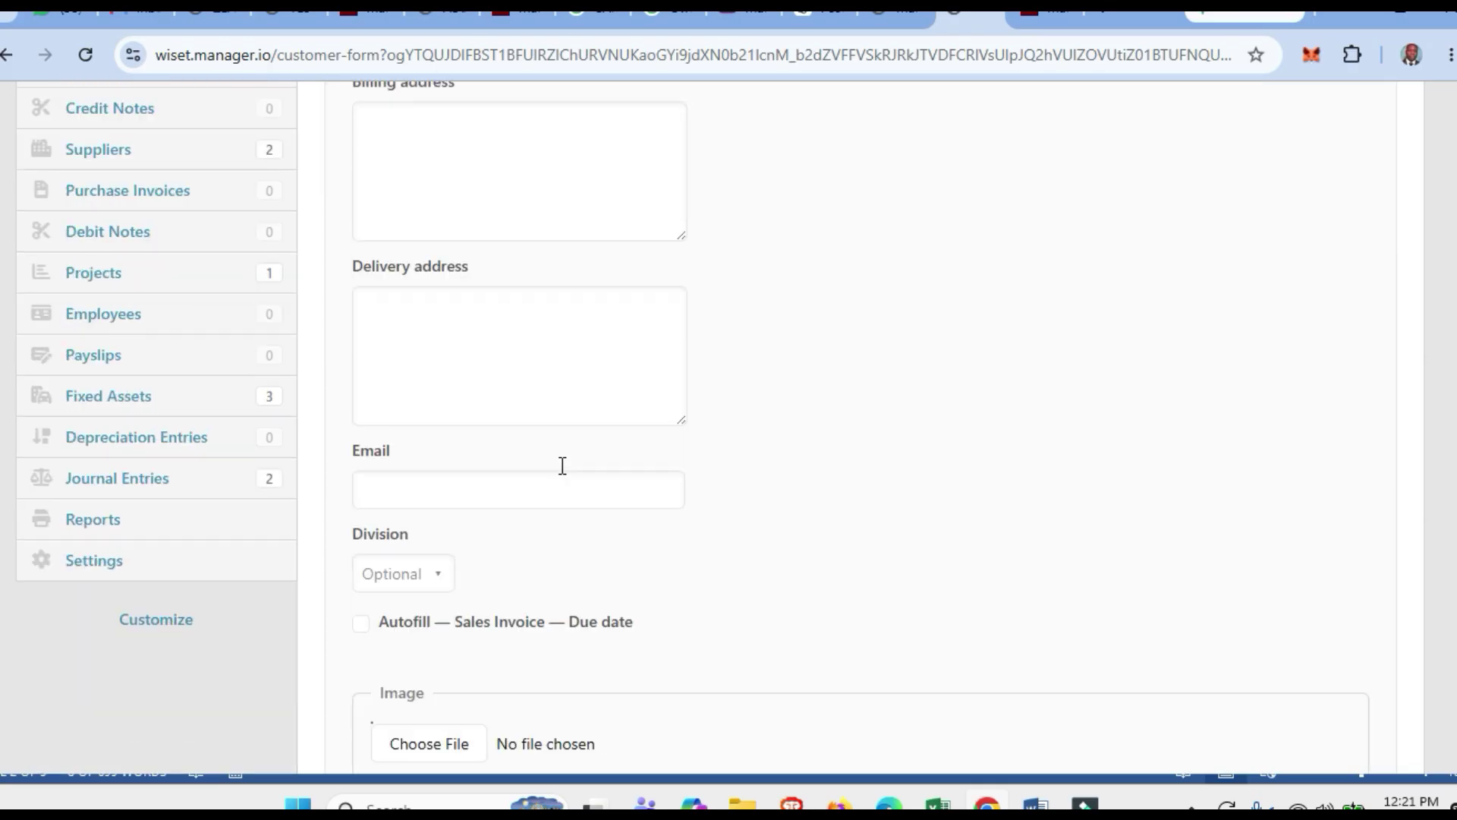
pyautogui.scroll(-2, 562, 466)
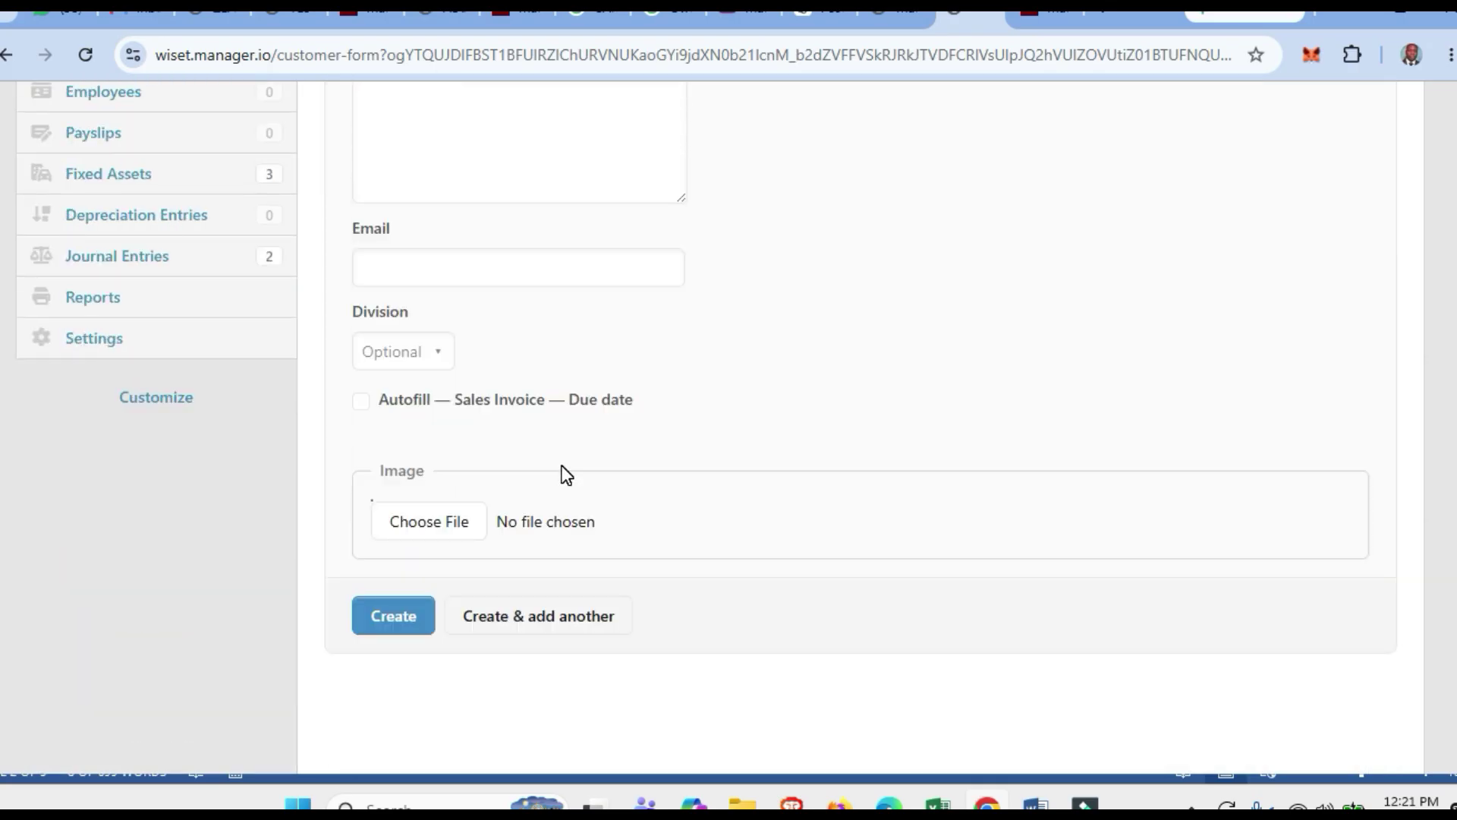
pyautogui.scroll(10, 534, 497)
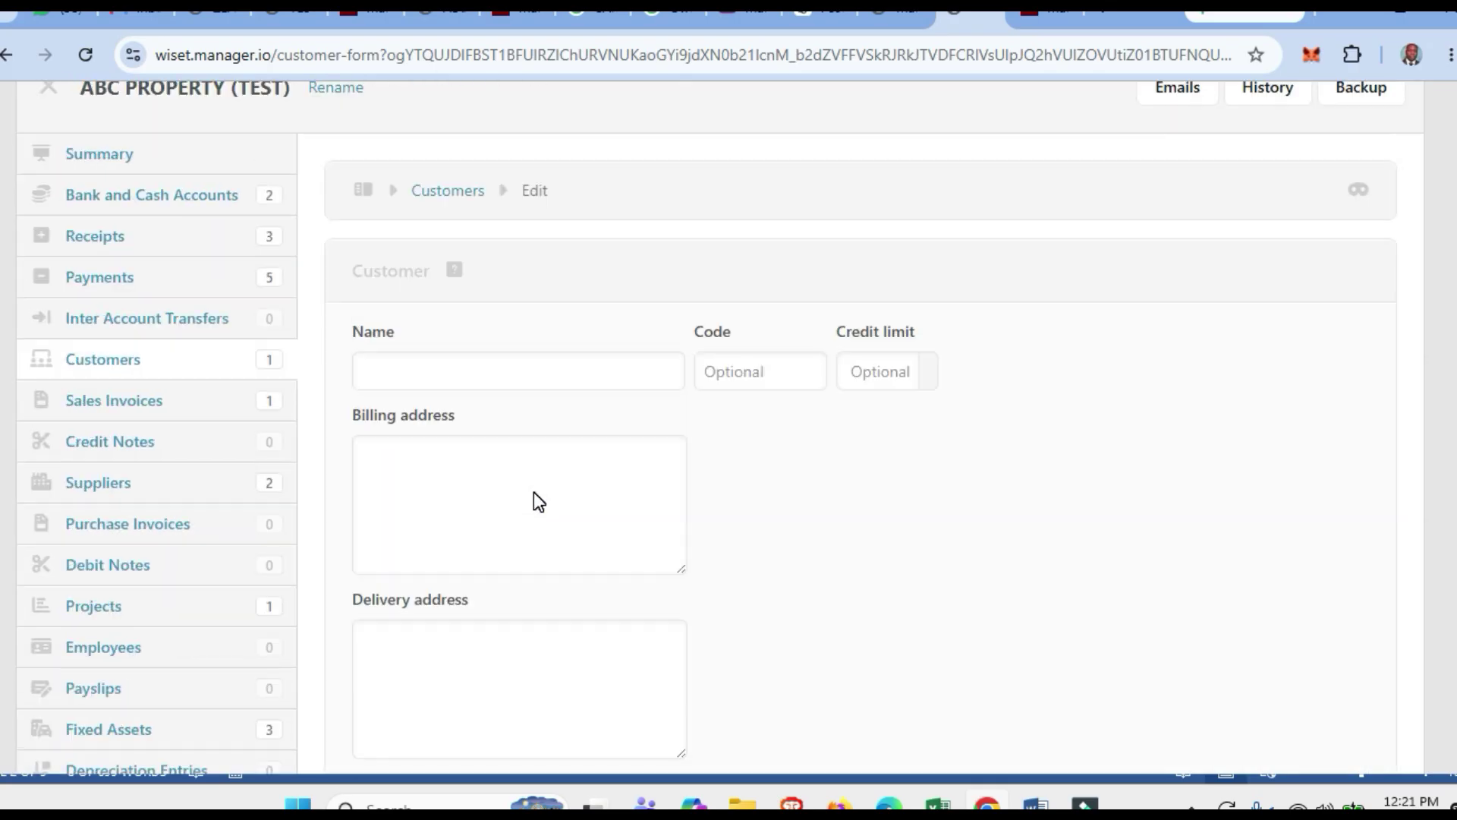
pyautogui.click(102, 359)
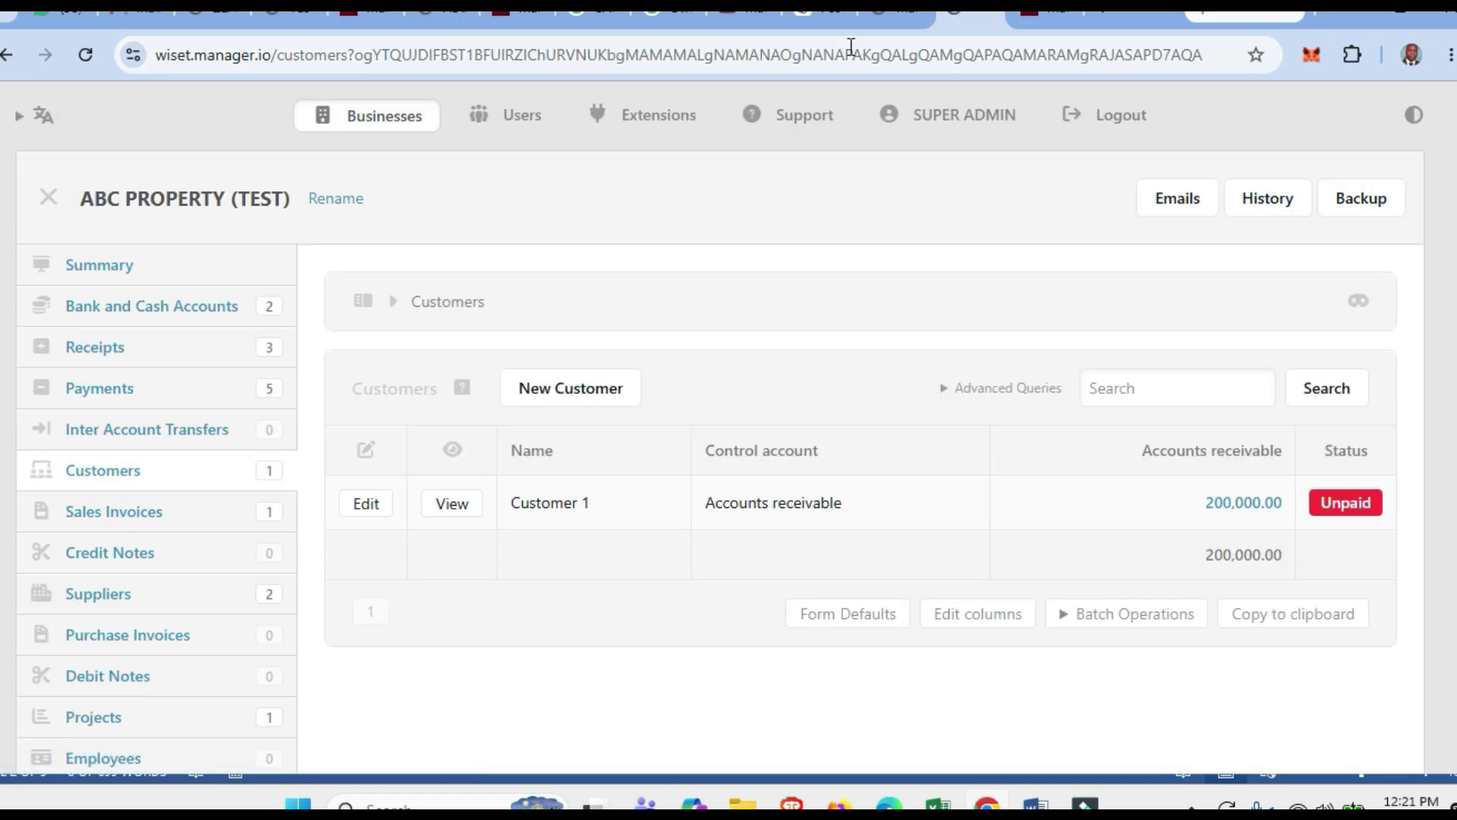
# Highlight the Suppliers / vendors setup item in the starter kit PDF and locate Suppliers in Manager.io.
pyautogui.click(888, 15)
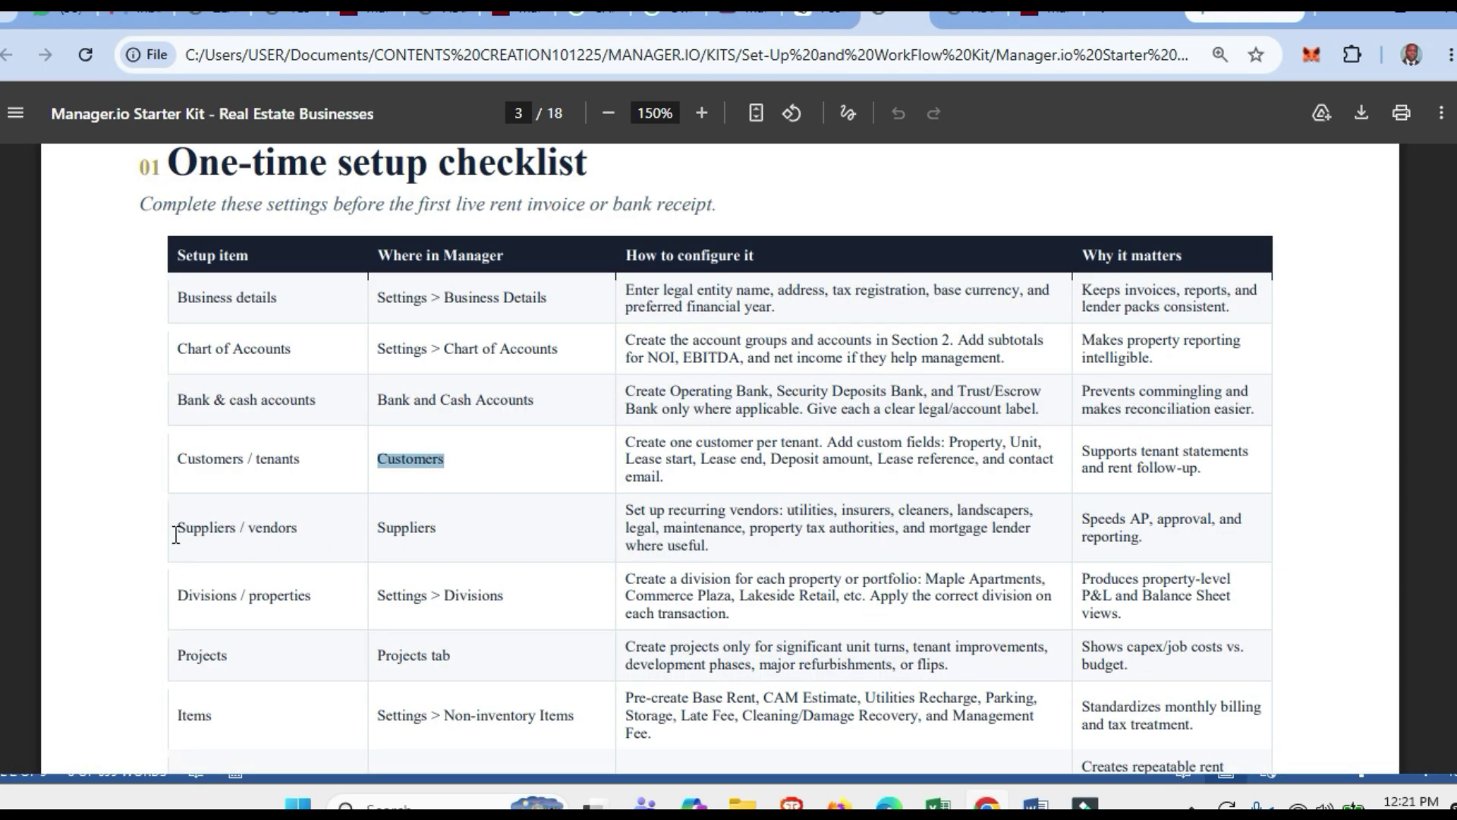
pyautogui.moveTo(175, 534); pyautogui.dragTo(286, 531)
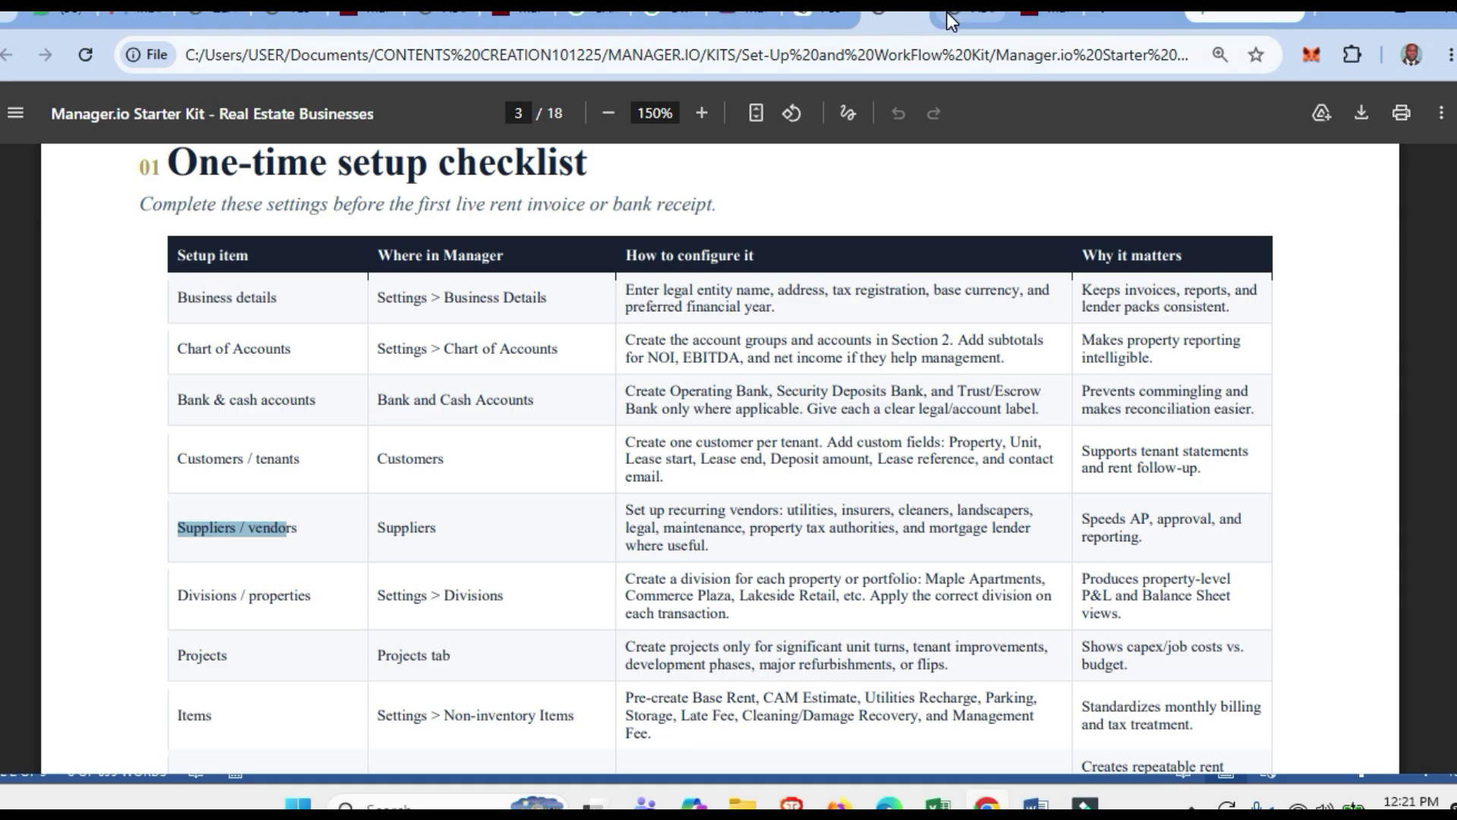
pyautogui.click(948, 13)
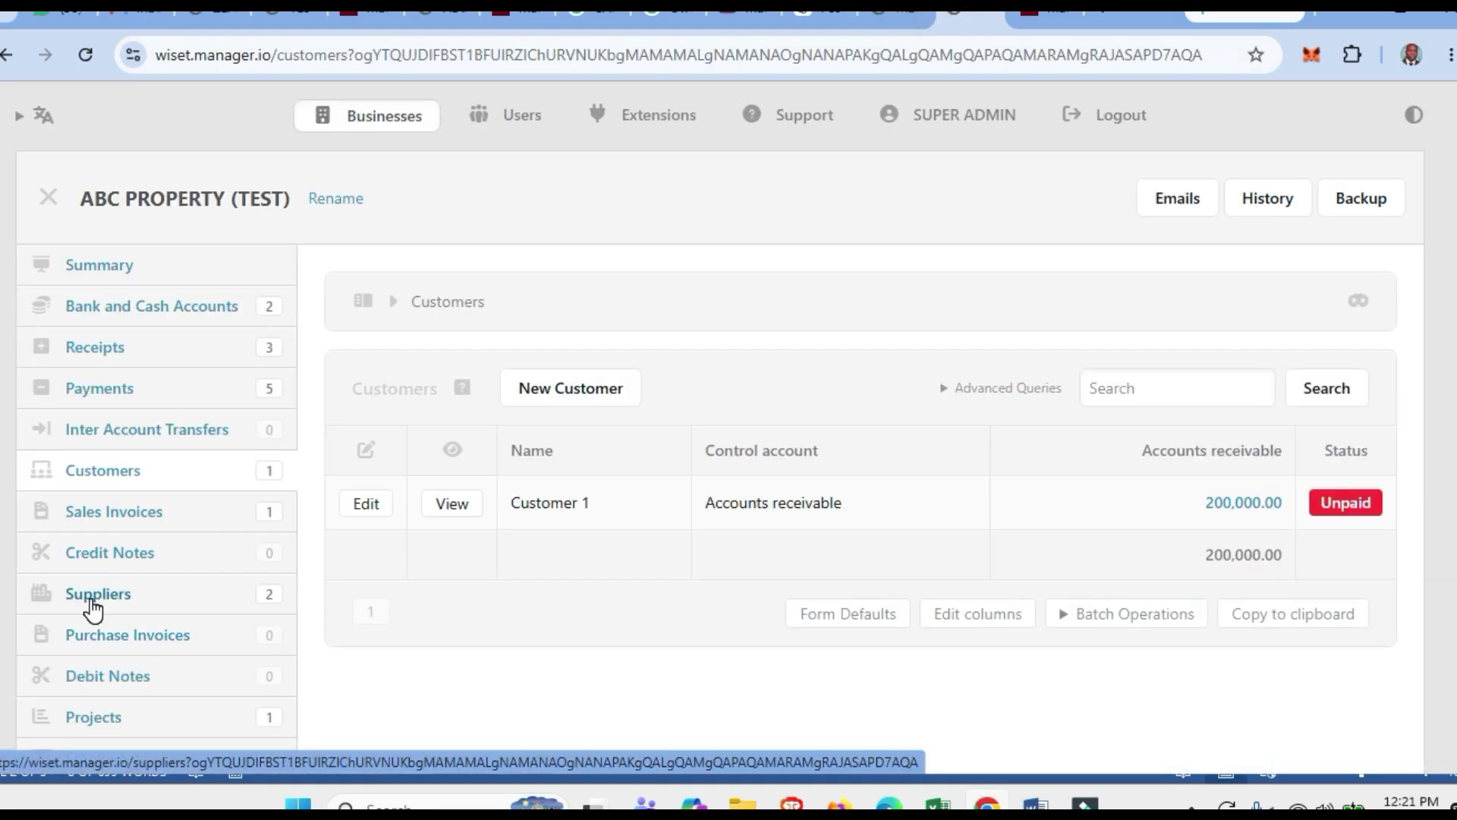
# Review the Divisions, Projects and Items rows of the PDF checklist and highlight the Settings location of Items.
pyautogui.click(880, 17)
pyautogui.scroll(1, 343, 603)
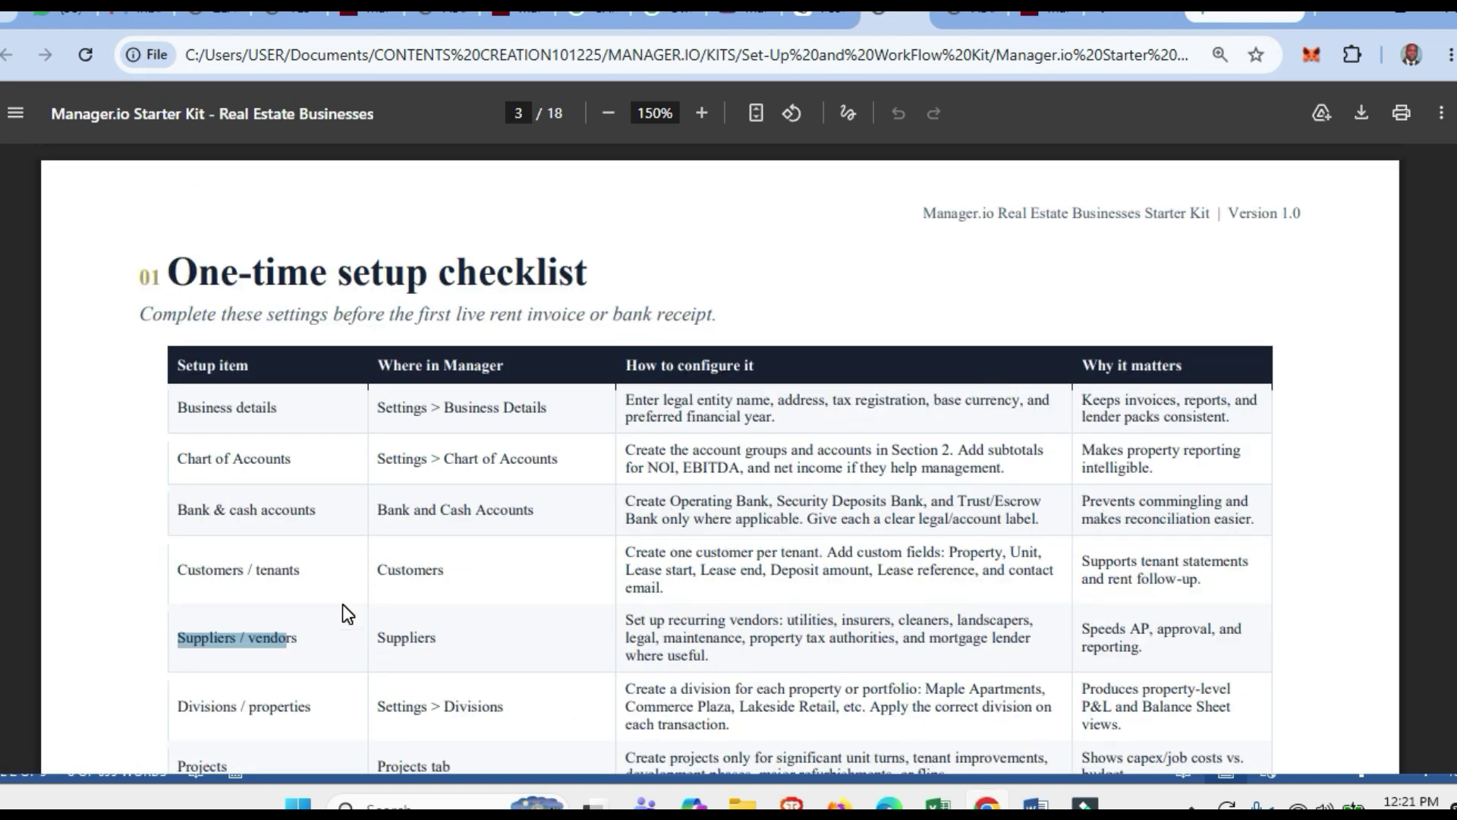
pyautogui.scroll(-2, 343, 603)
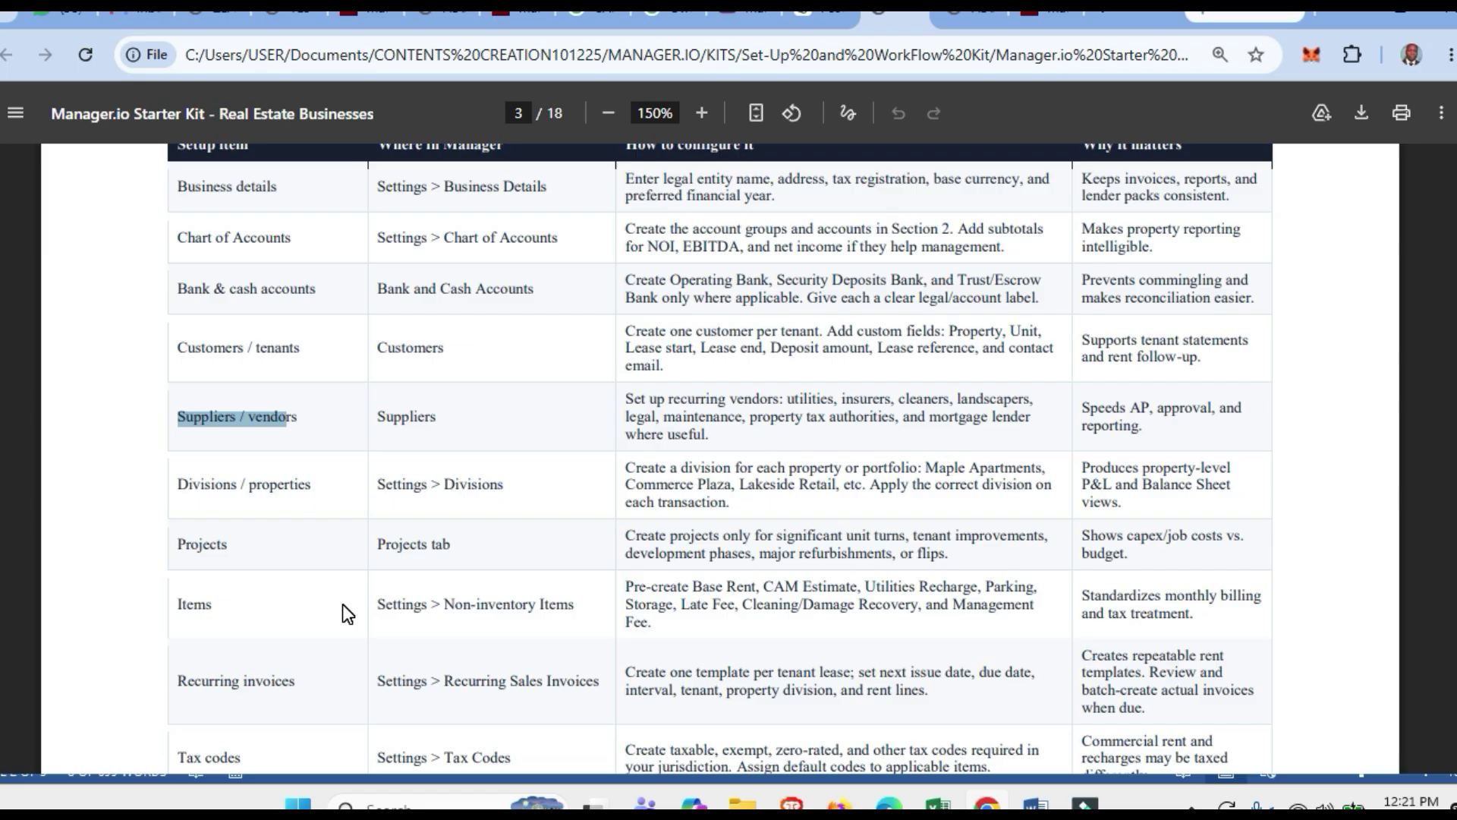
pyautogui.click(182, 490)
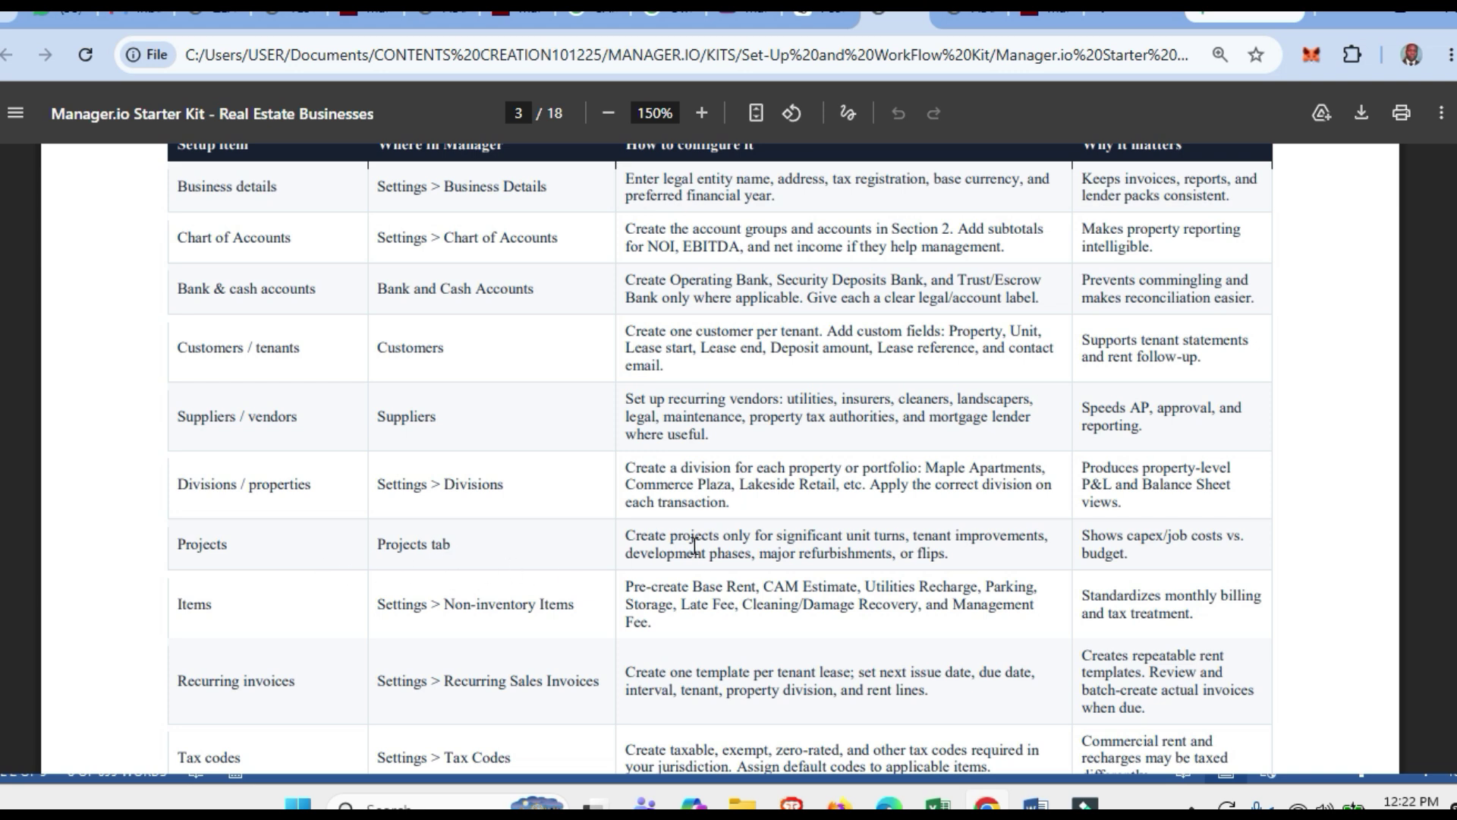
pyautogui.scroll(-1, 693, 544)
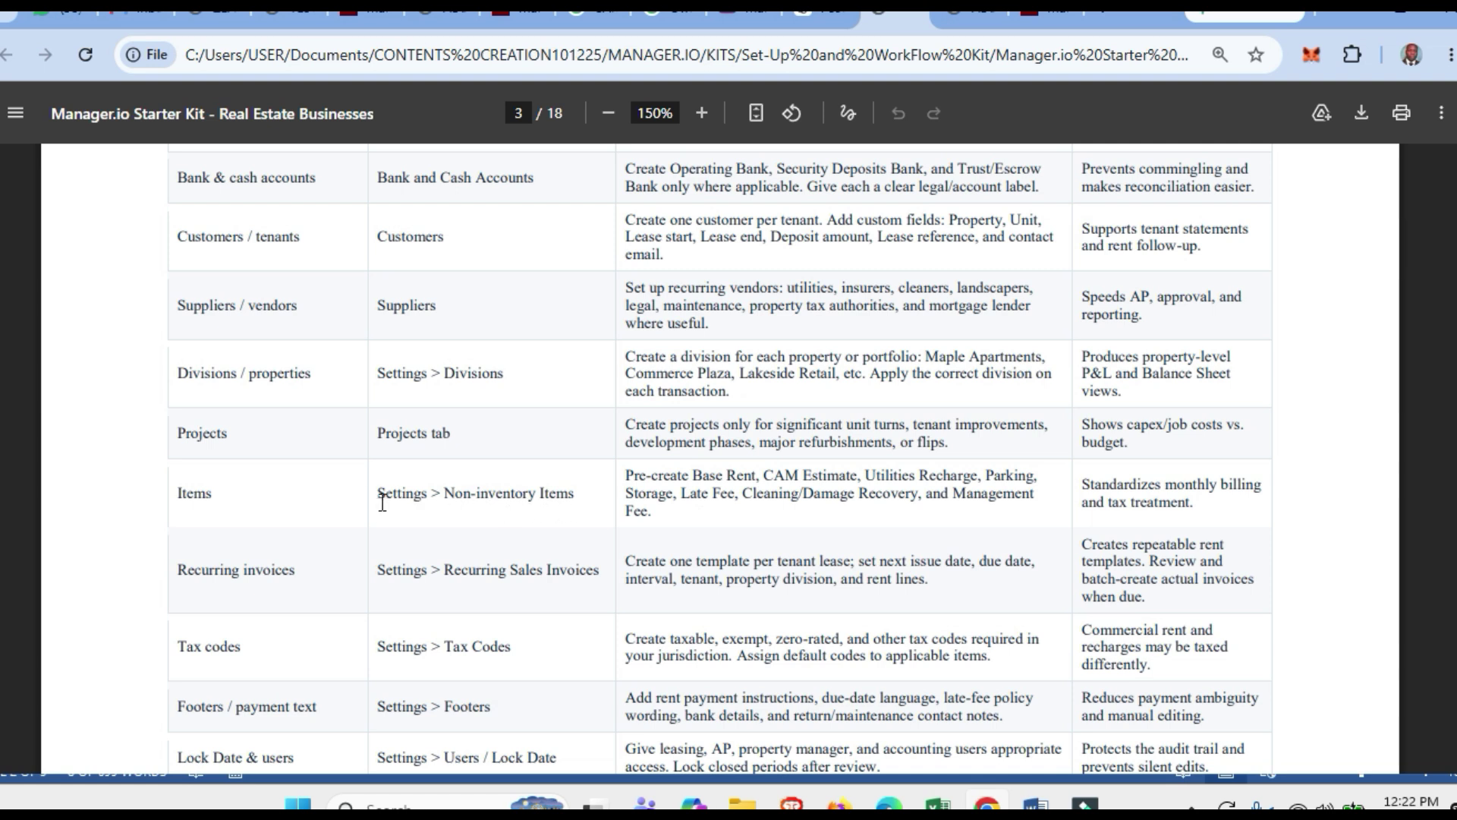
pyautogui.moveTo(378, 497); pyautogui.dragTo(453, 498)
pyautogui.scroll(-2, 649, 498)
# Open the Non-inventory Items list from the settings of ABC PROPERTY (TEST) in Manager.io.
pyautogui.click(972, 15)
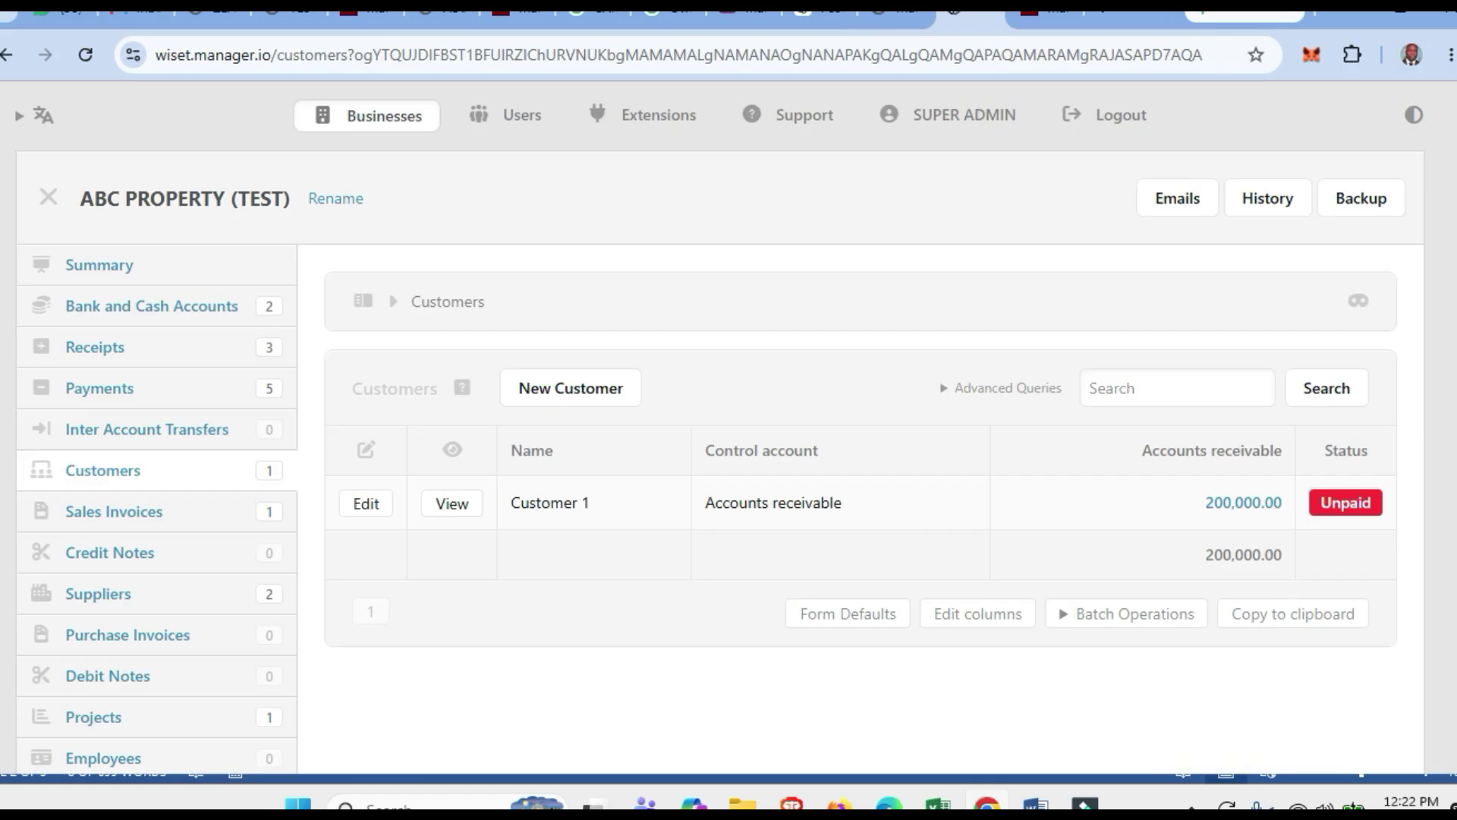
pyautogui.scroll(-4, 402, 489)
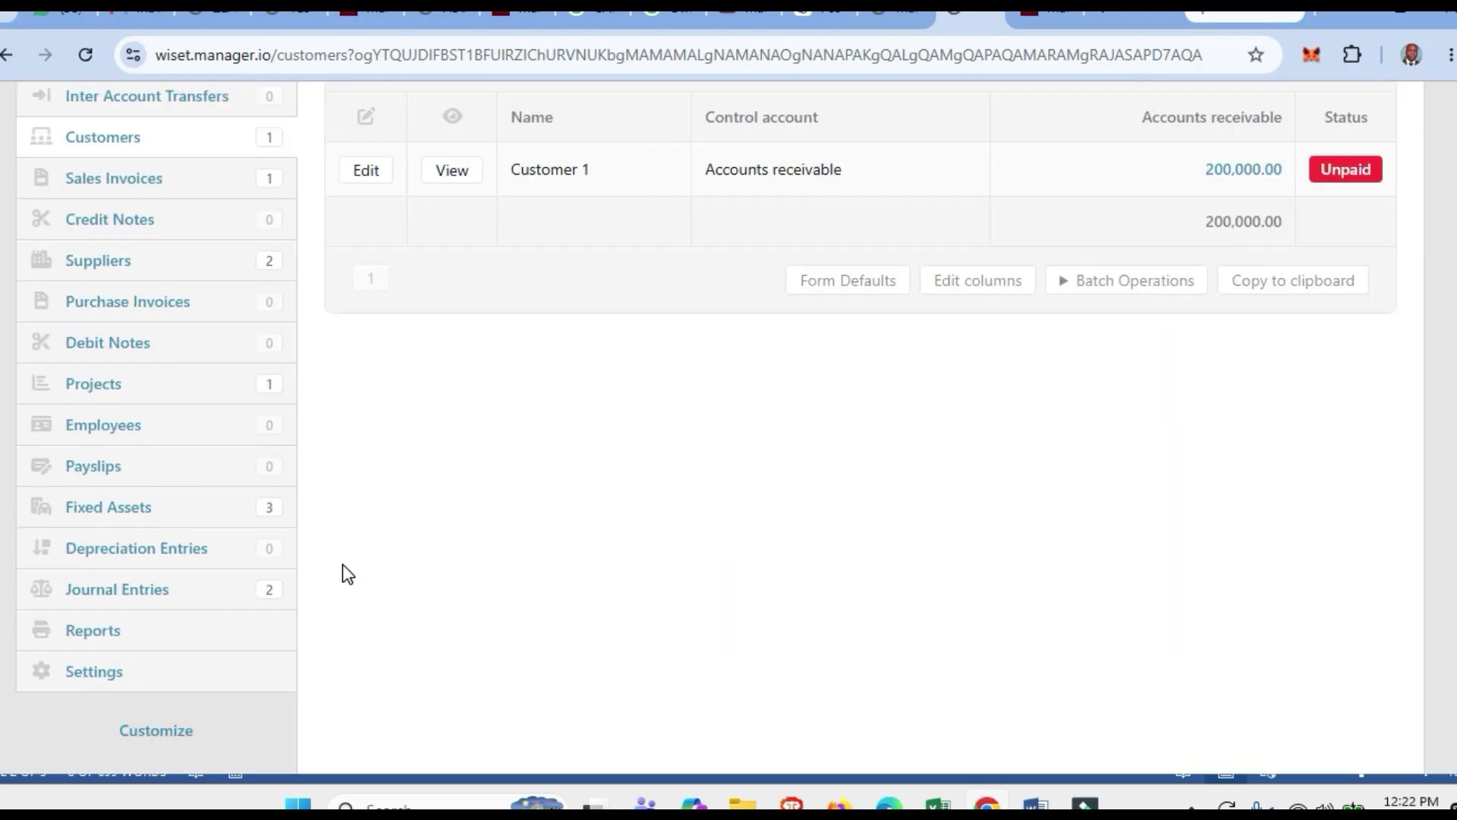
pyautogui.click(87, 681)
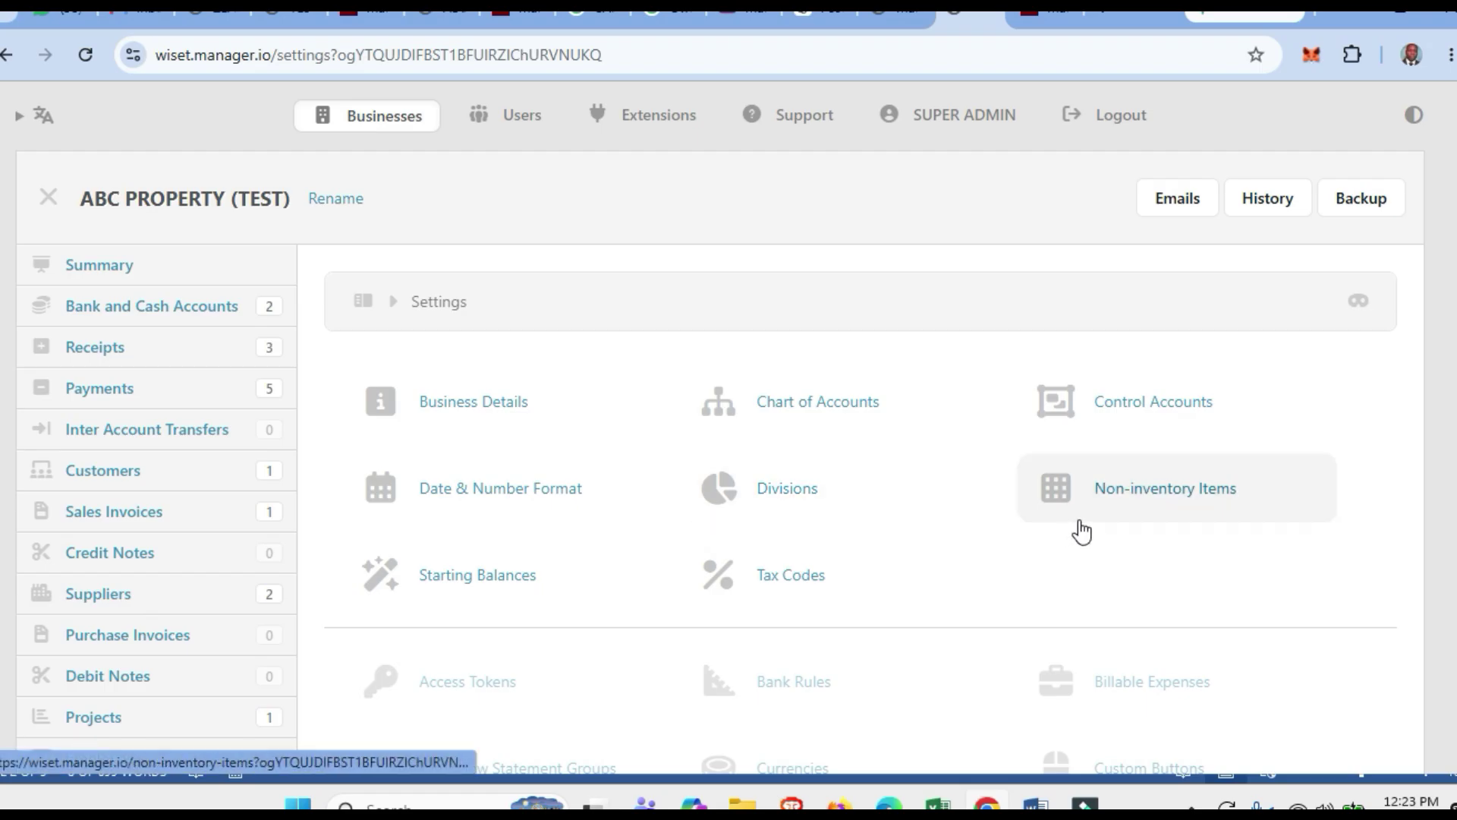
pyautogui.click(1147, 499)
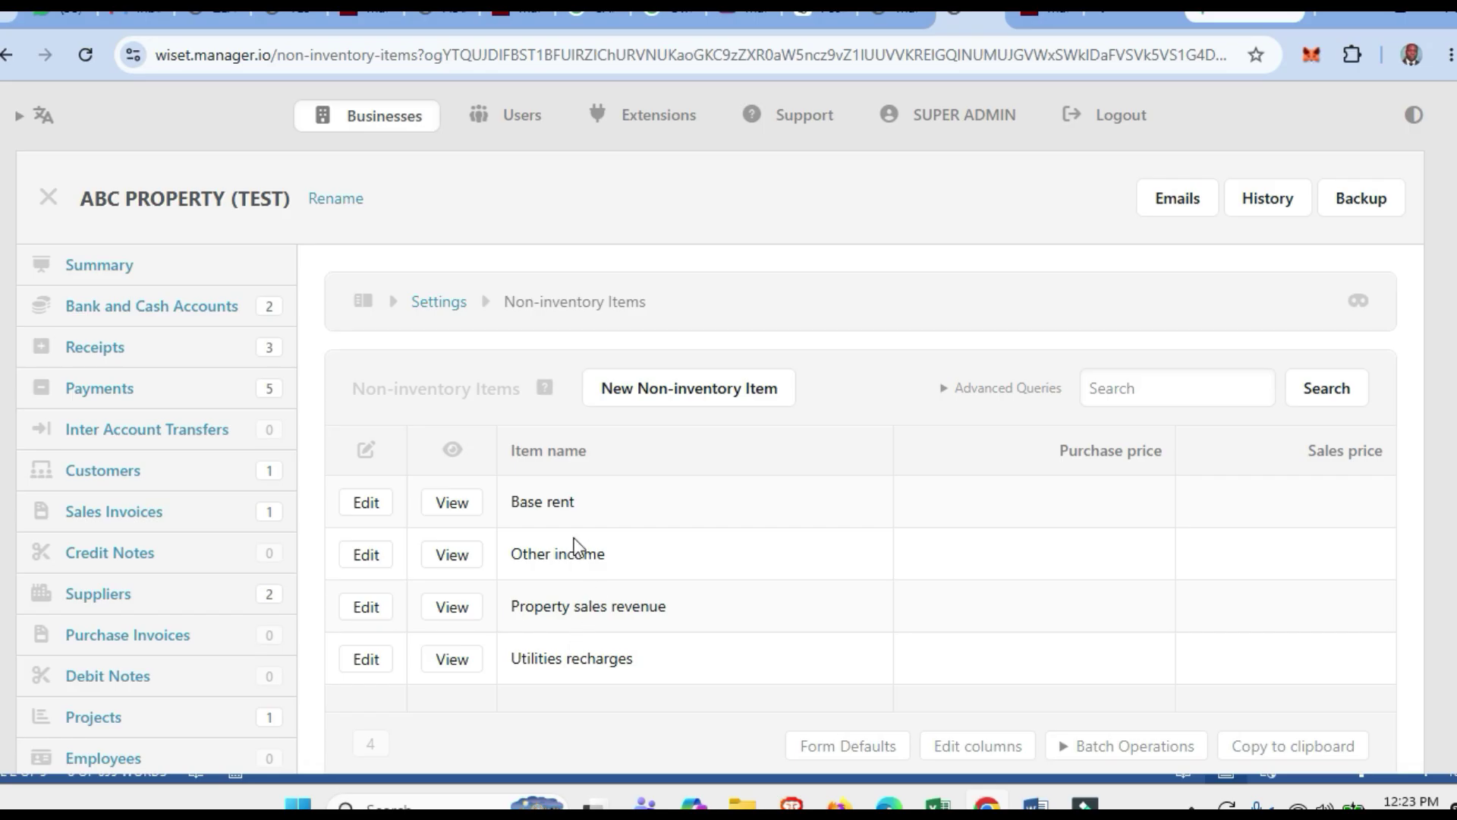
# Examine the remaining checklist rows, the Setup Test note and the suggested Assets accounts in the PDF, and switch back to Manager.io.
pyautogui.click(866, 13)
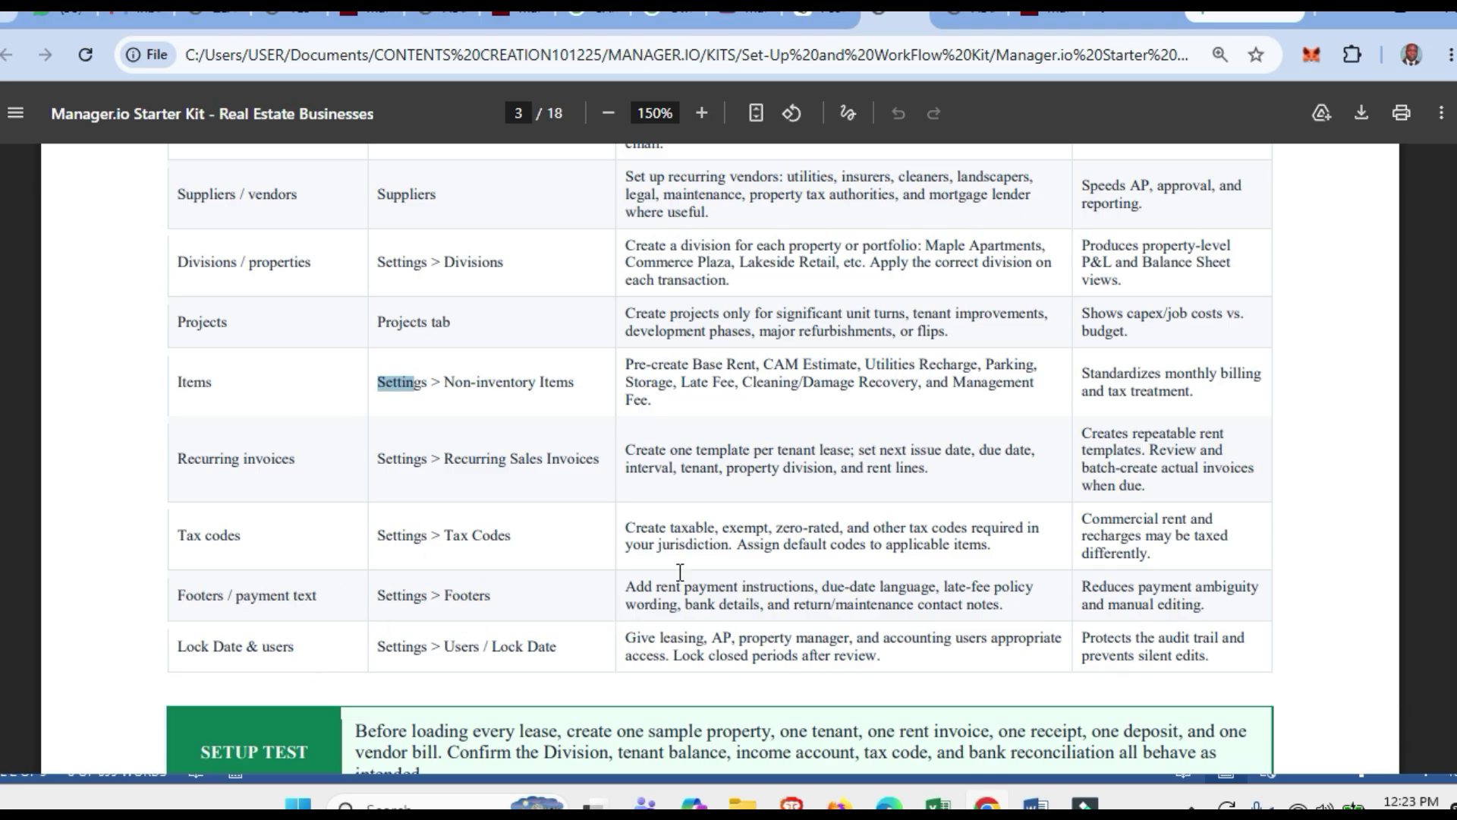
pyautogui.scroll(-1, 681, 572)
pyautogui.scroll(-4, 681, 572)
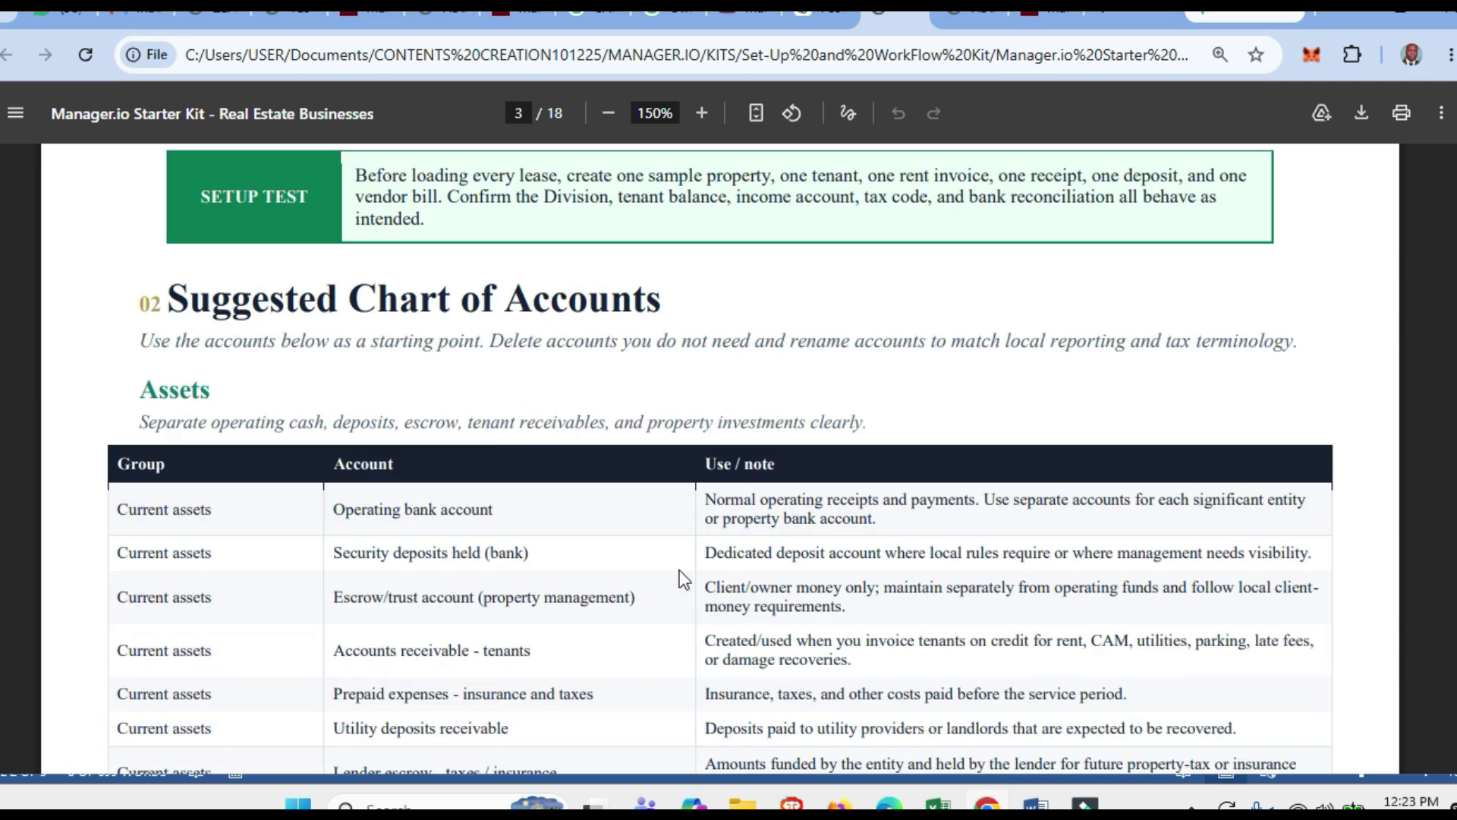
pyautogui.scroll(-1, 684, 579)
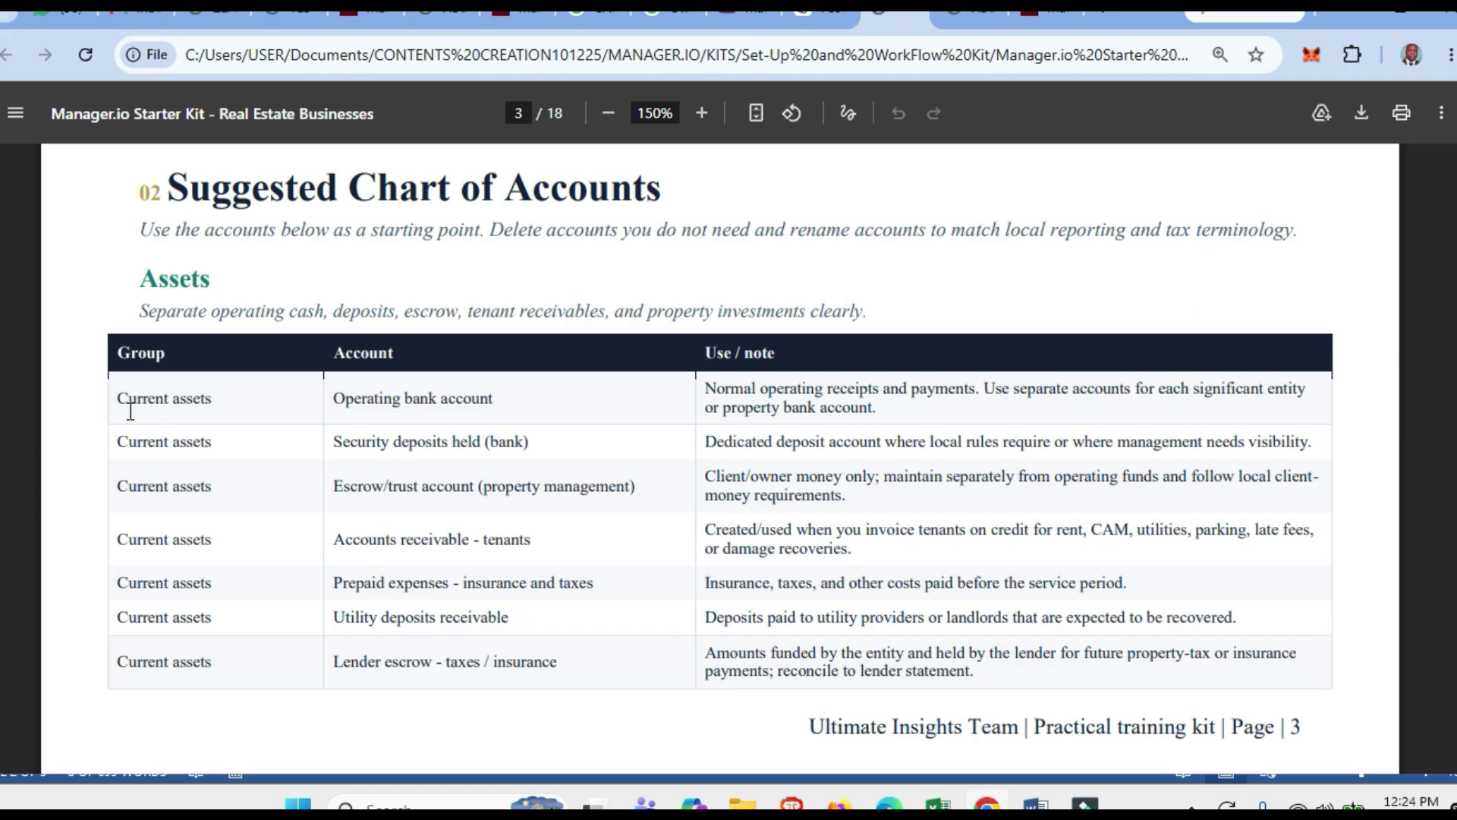
pyautogui.click(971, 14)
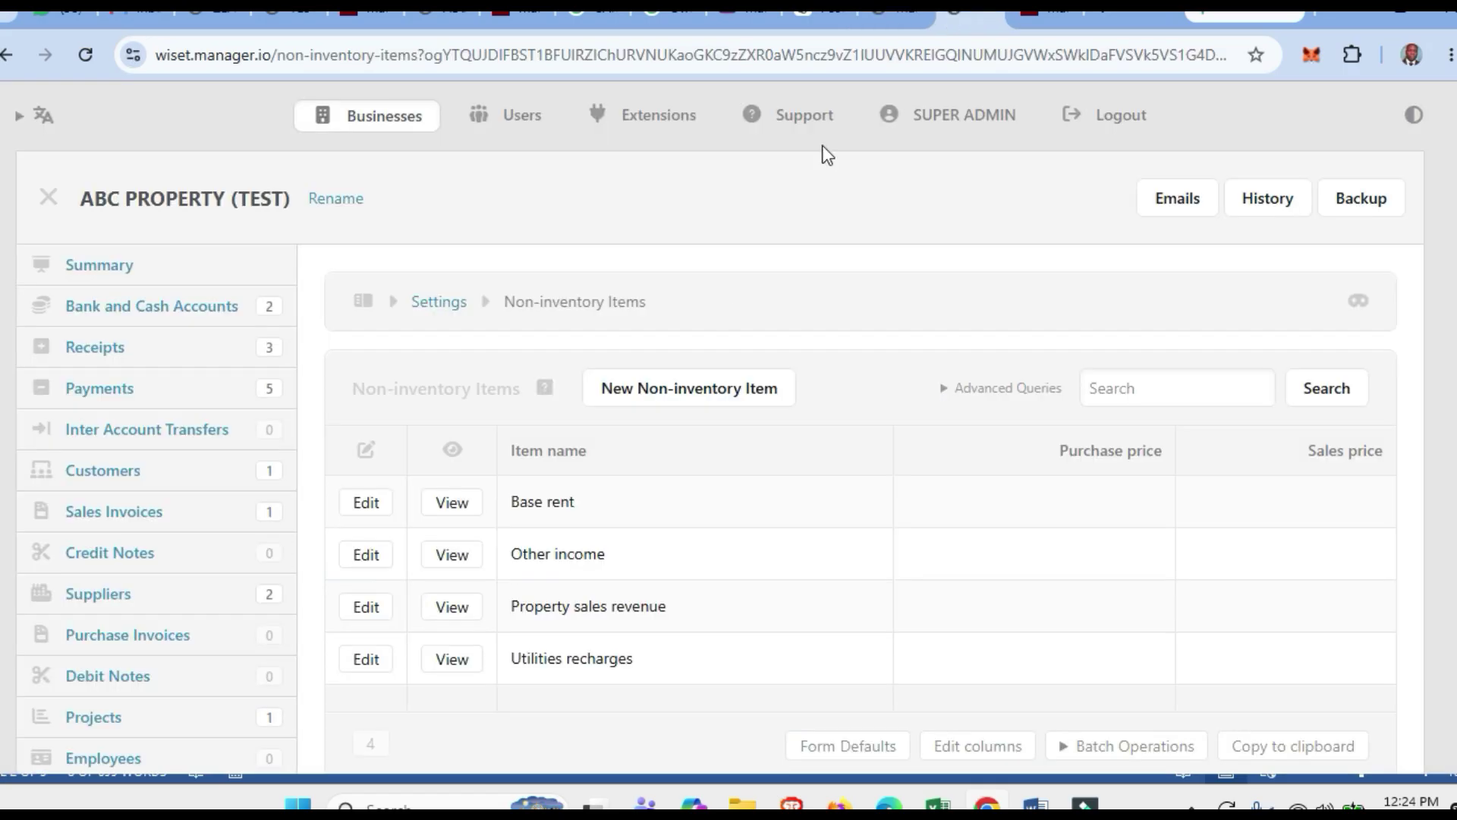
# Open the Chart of Accounts from the business settings and highlight the Balance Sheet section heading.
pyautogui.scroll(-5, 198, 494)
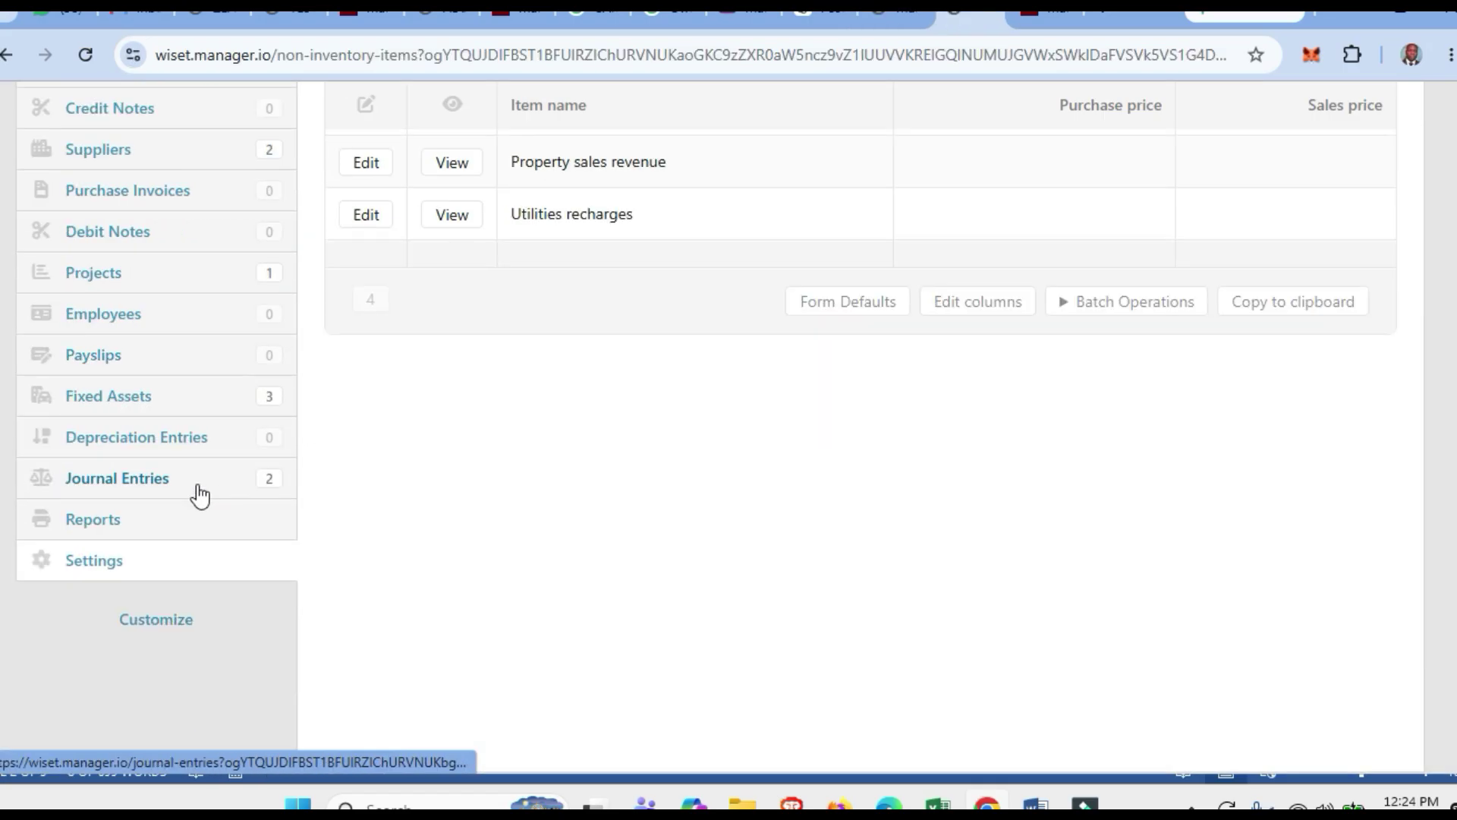
pyautogui.click(92, 565)
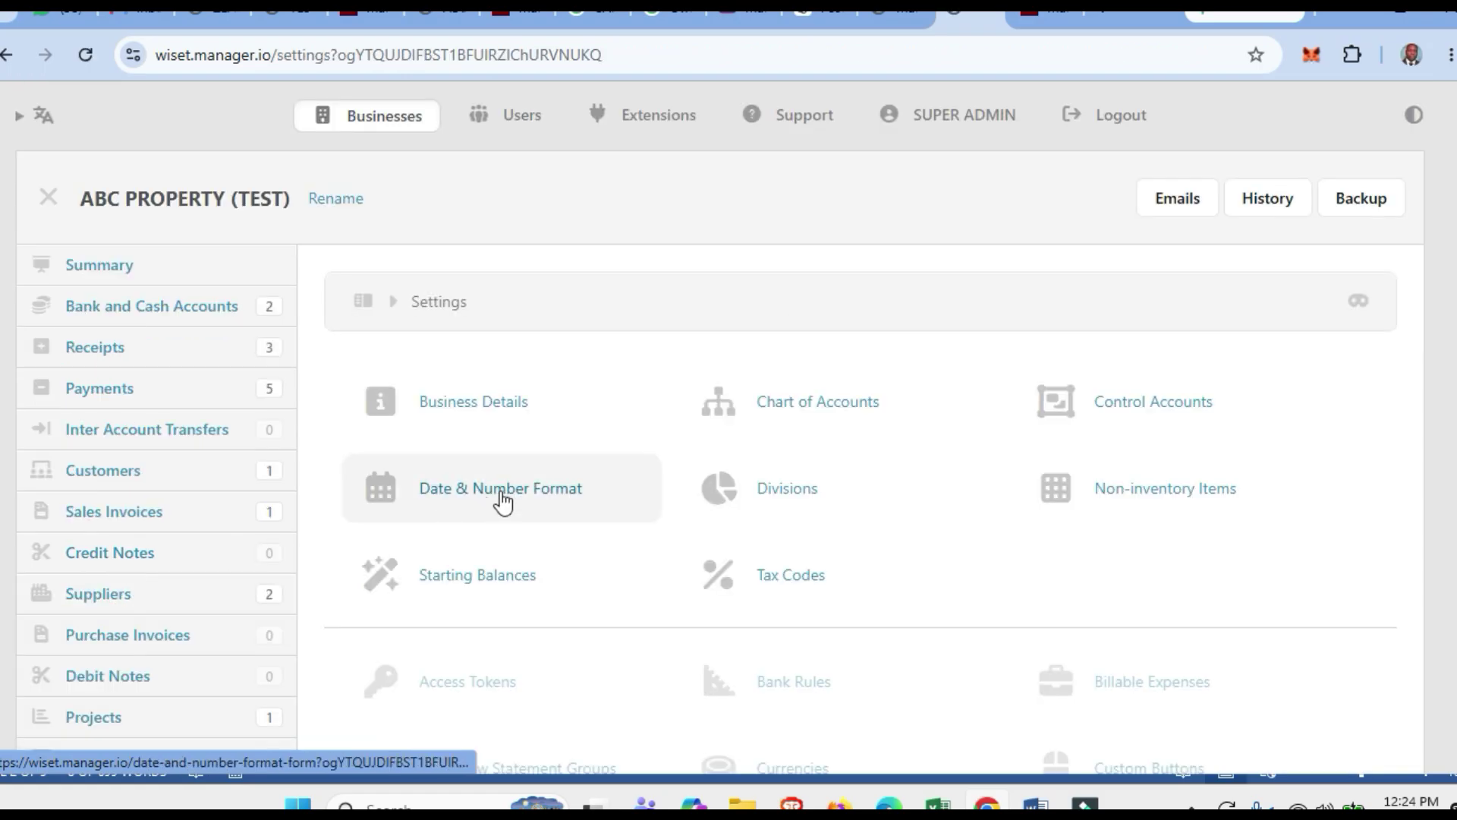
pyautogui.click(762, 401)
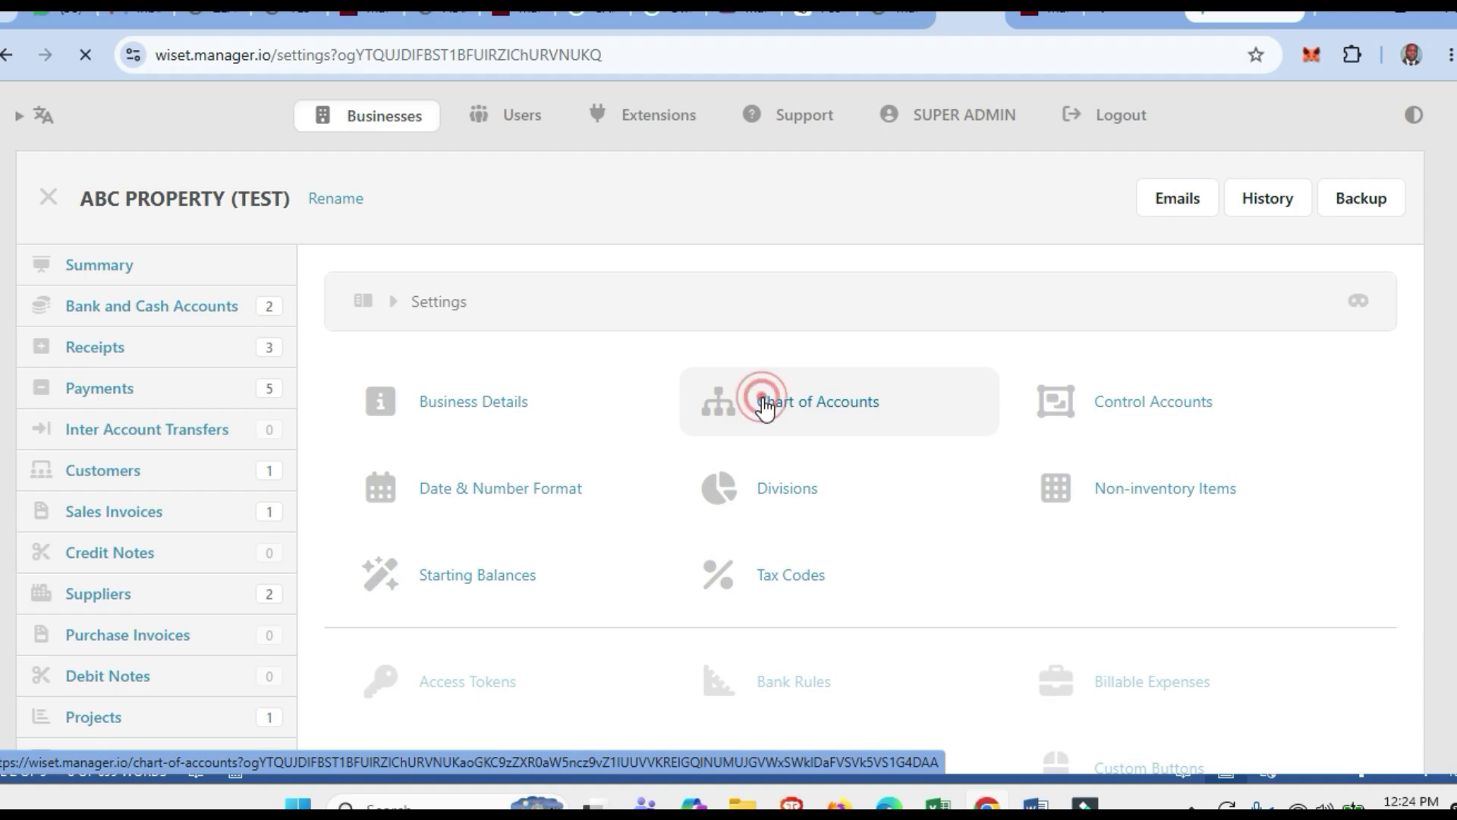
pyautogui.scroll(-1, 803, 476)
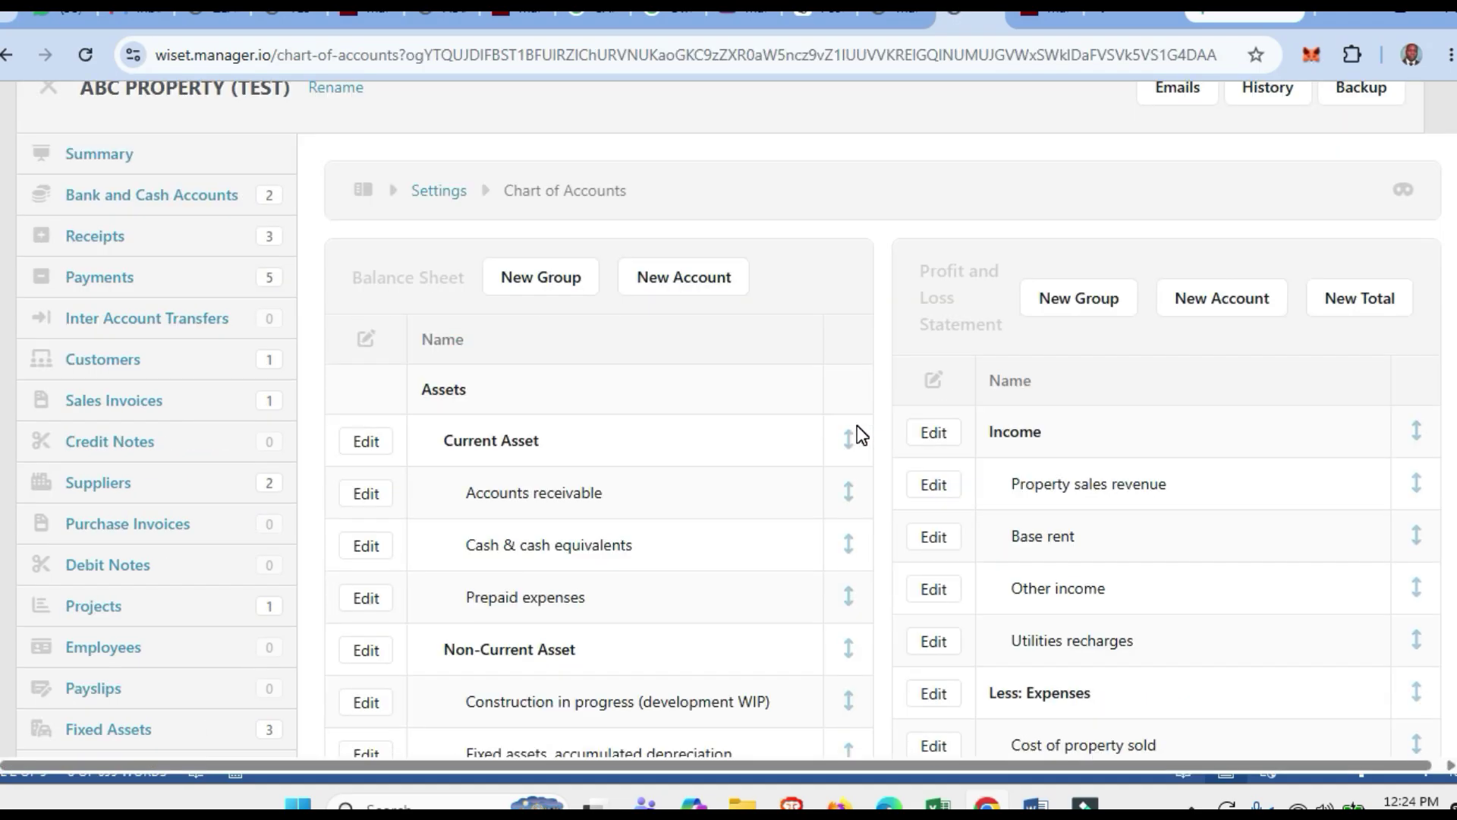
pyautogui.moveTo(353, 278); pyautogui.dragTo(475, 293)
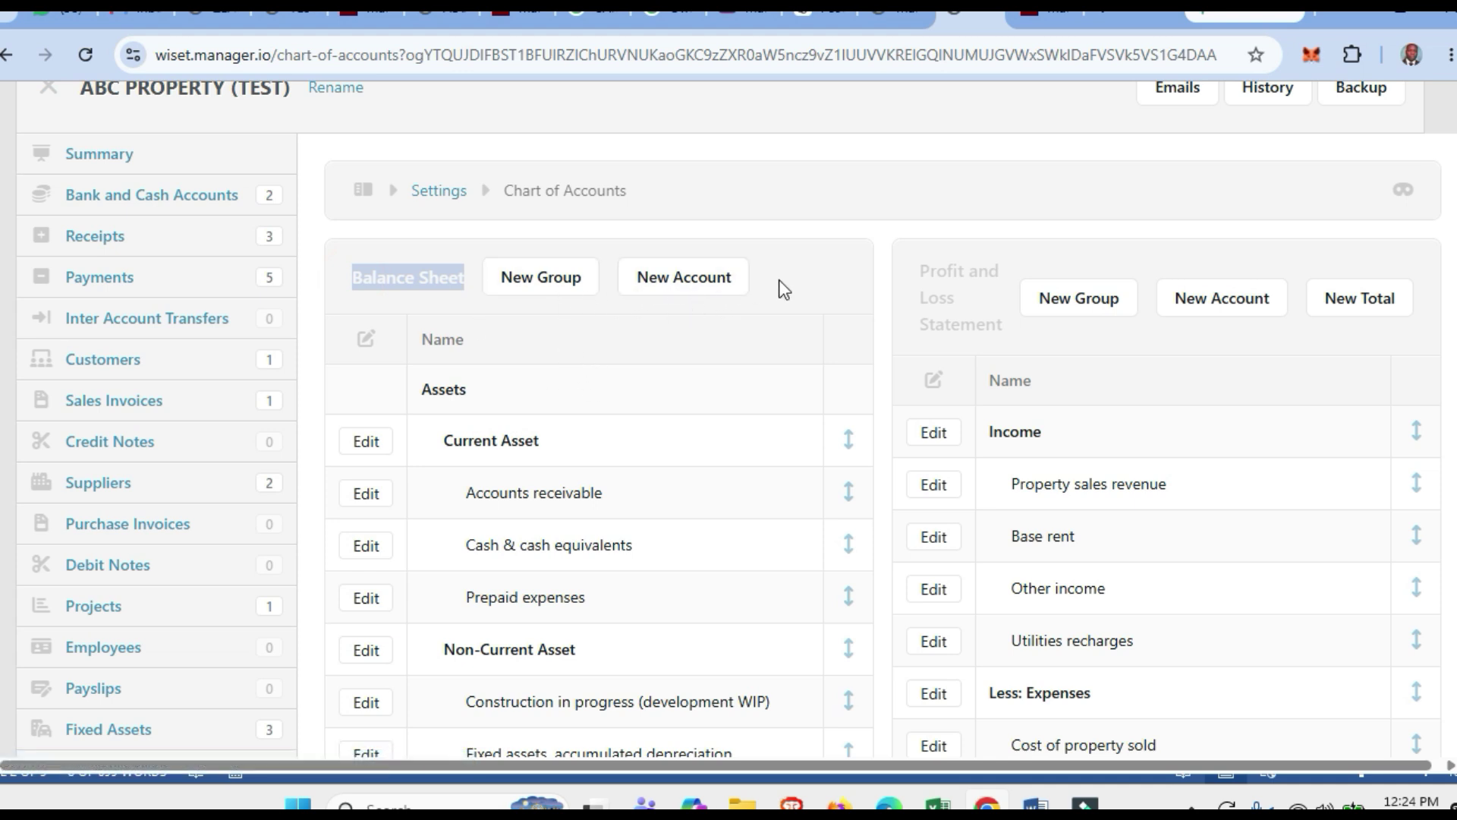
pyautogui.click(879, 377)
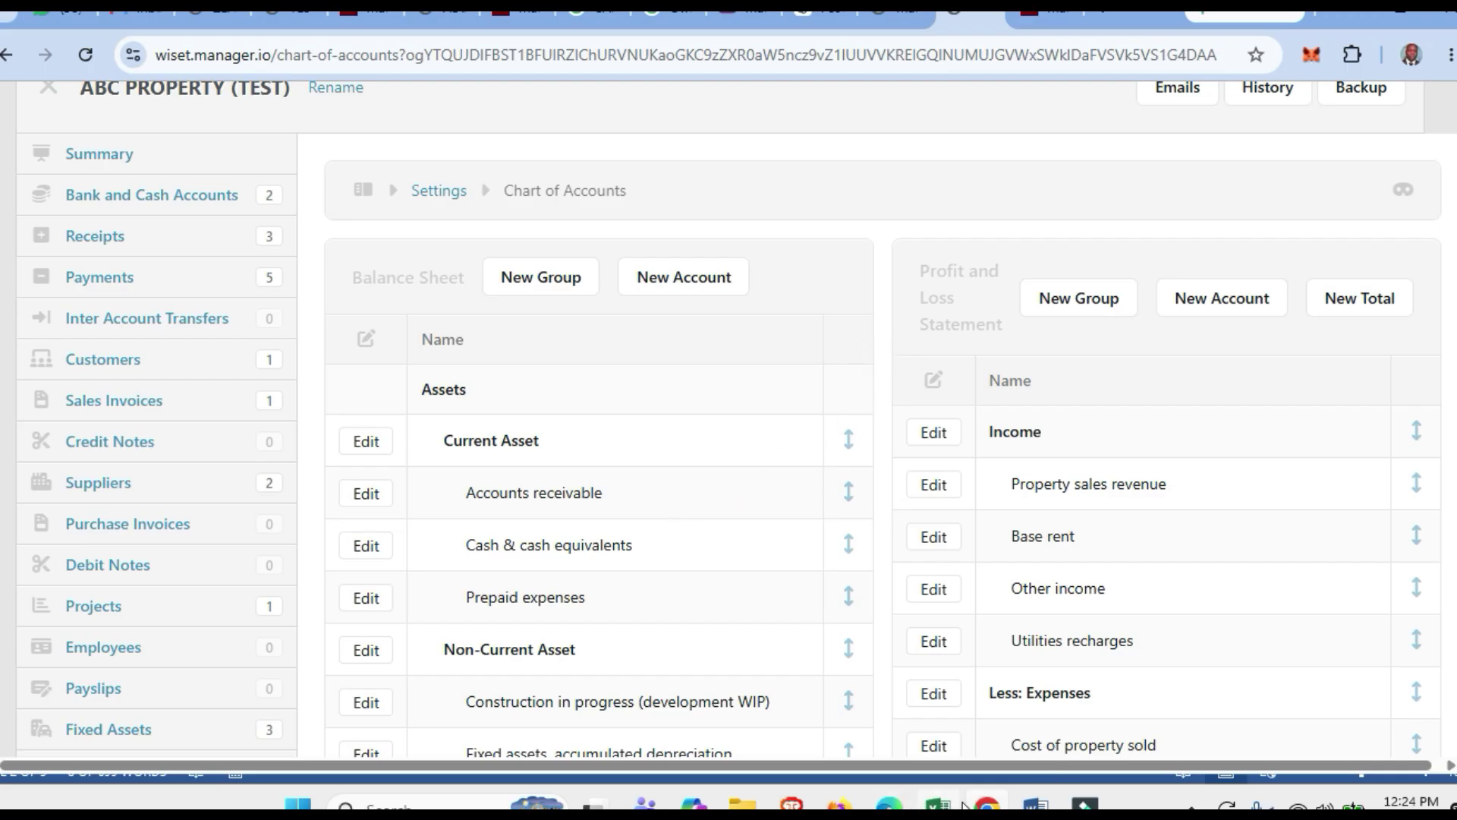
# Switch to the starter kit PDF, highlight the Current assets group in the suggested Assets table, and return to Manager.io.
pyautogui.click(895, 15)
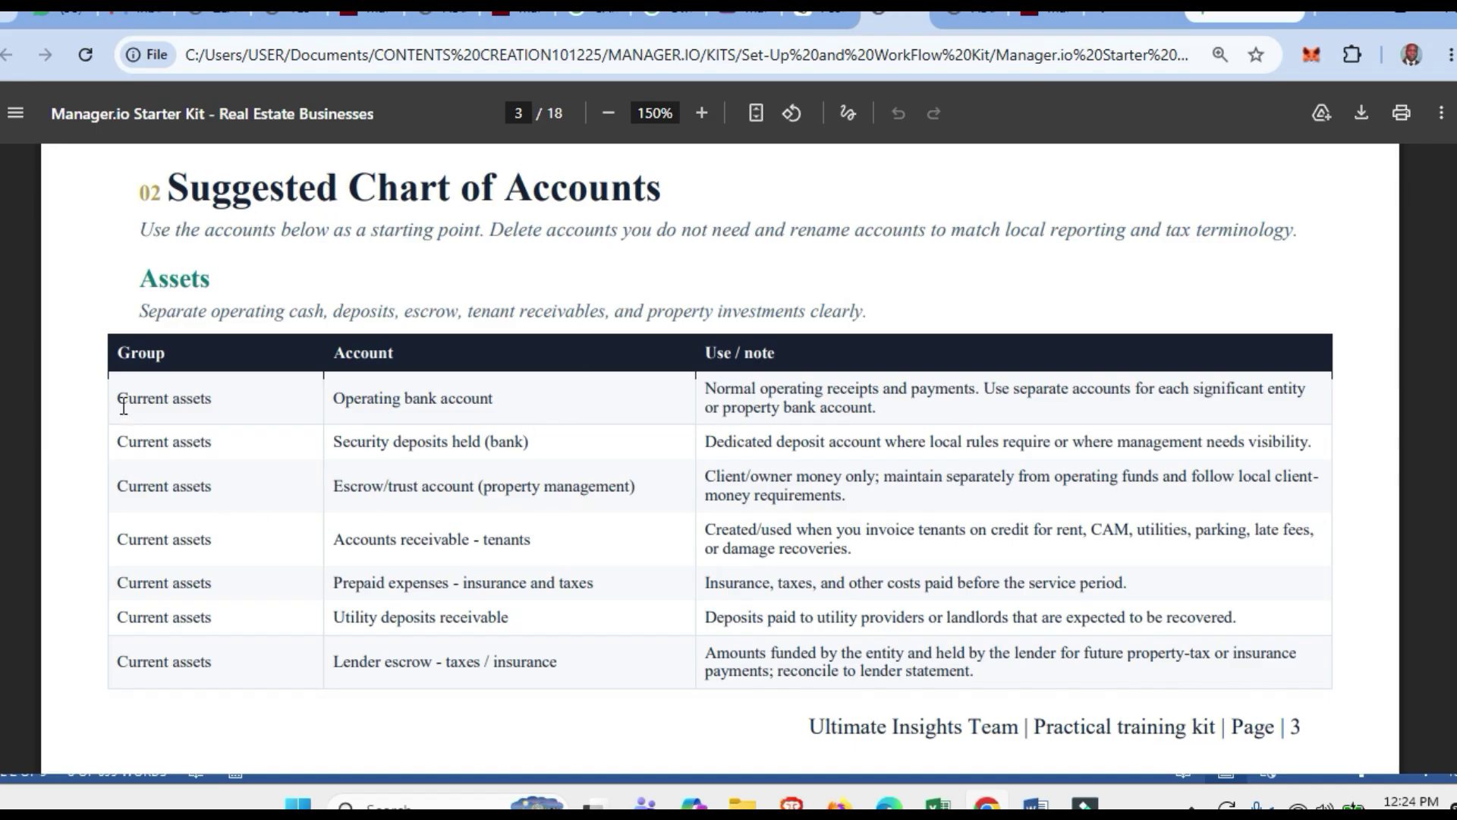
pyautogui.moveTo(119, 398); pyautogui.dragTo(212, 395)
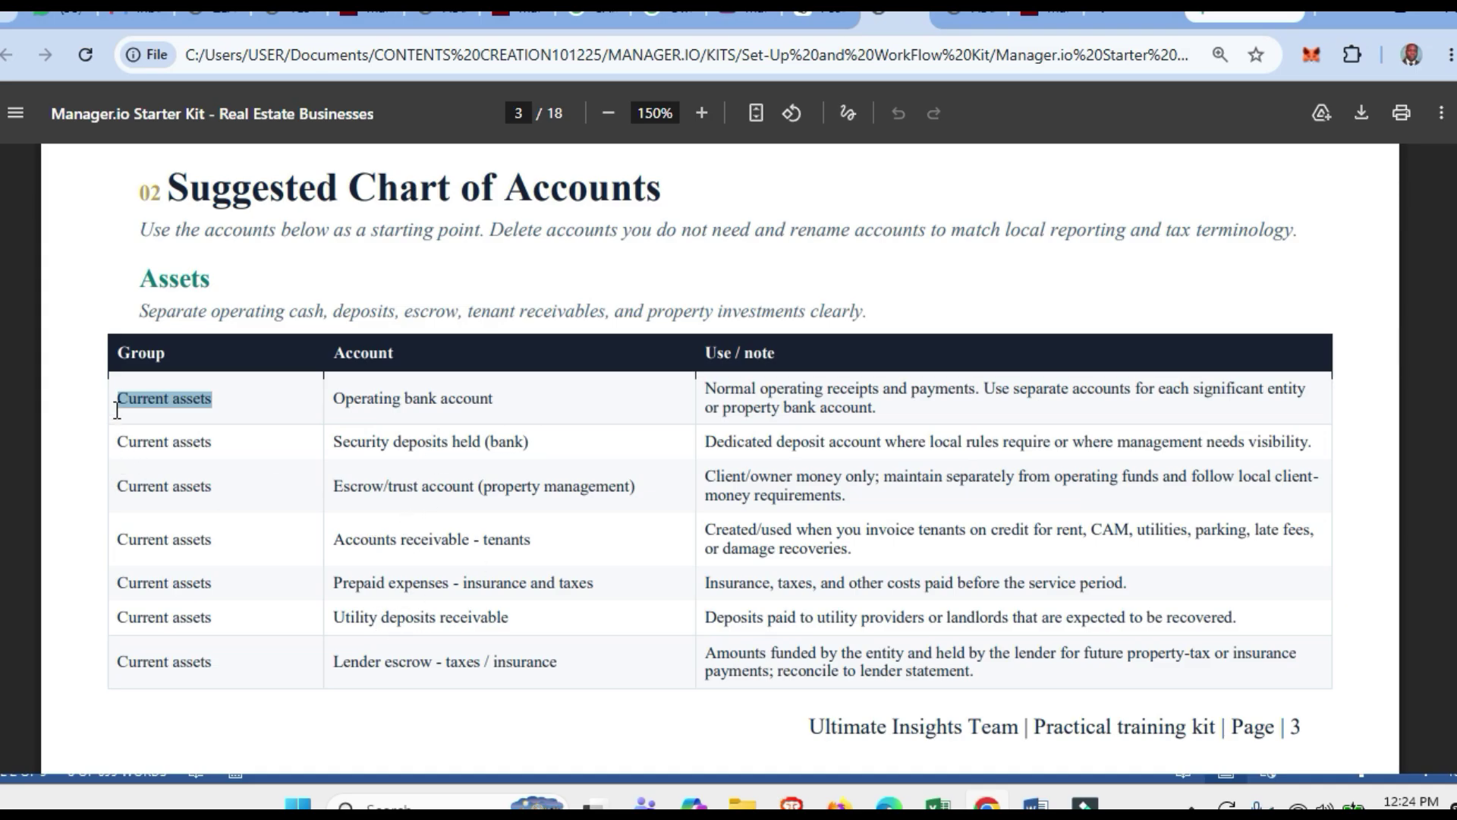
pyautogui.click(954, 16)
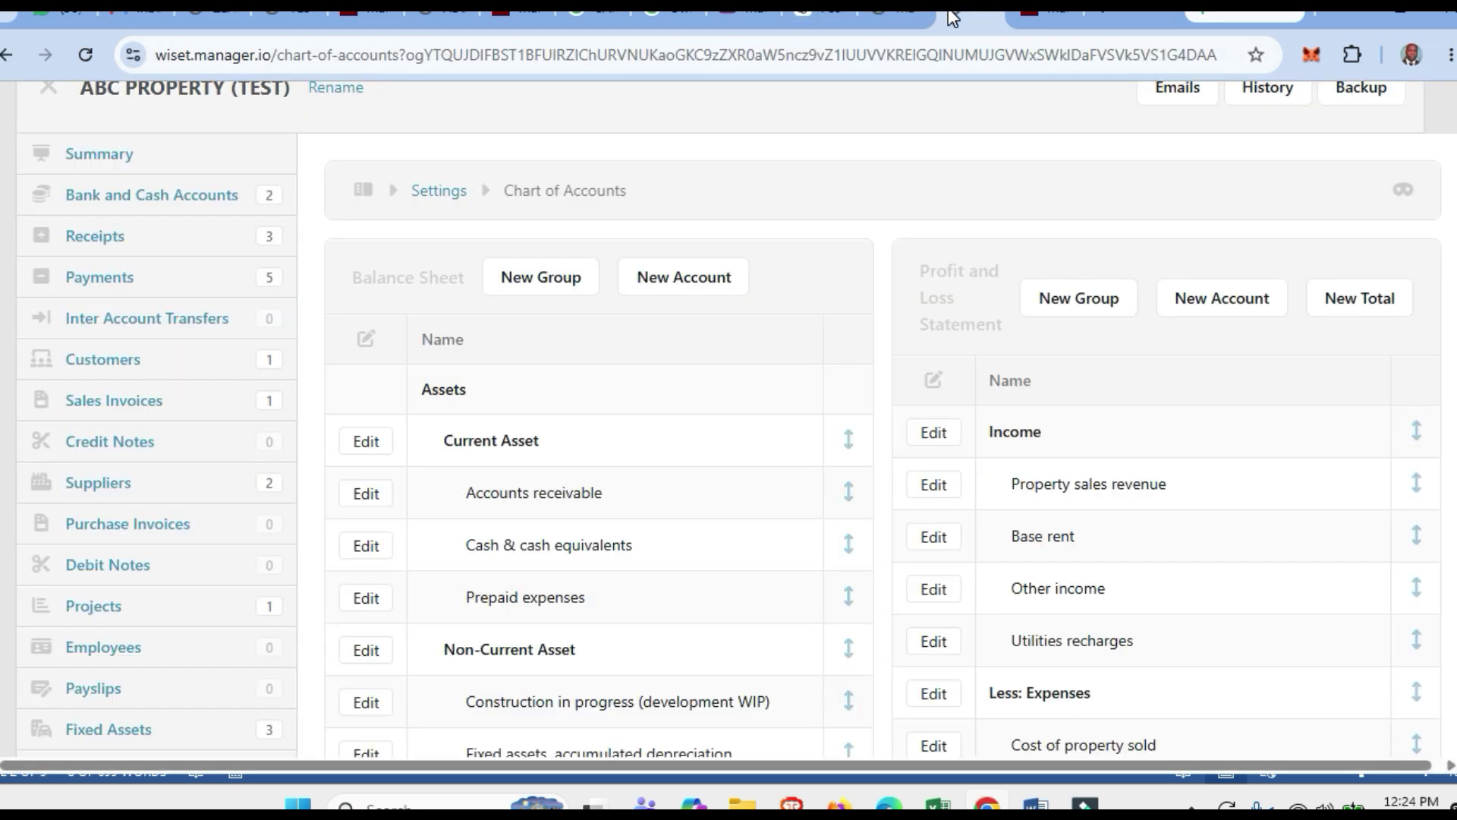
# Examine the parent group choices in a blank balance sheet group form, and return to the Chart of Accounts without creating a group.
pyautogui.click(518, 287)
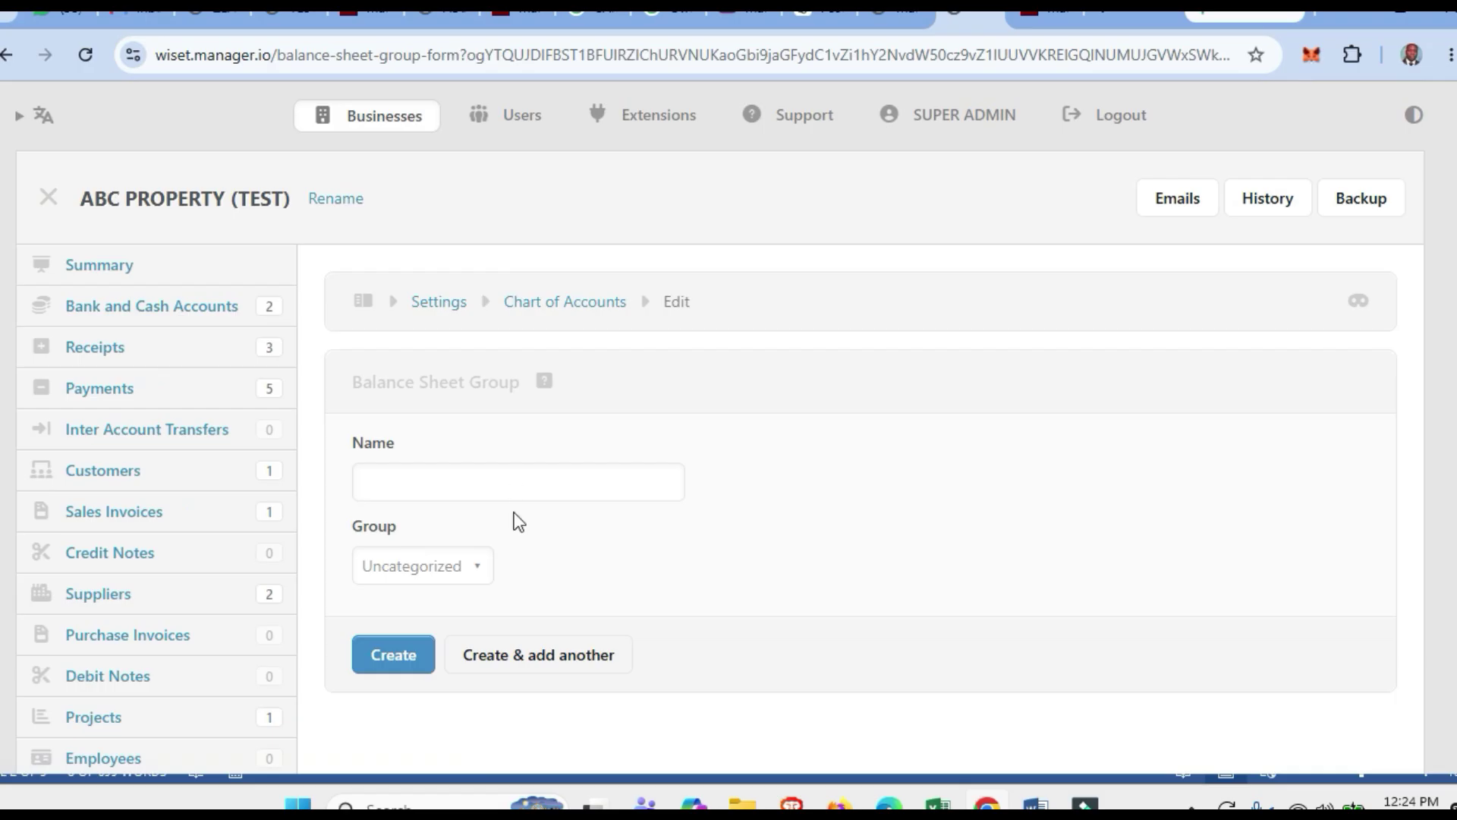
pyautogui.click(464, 467)
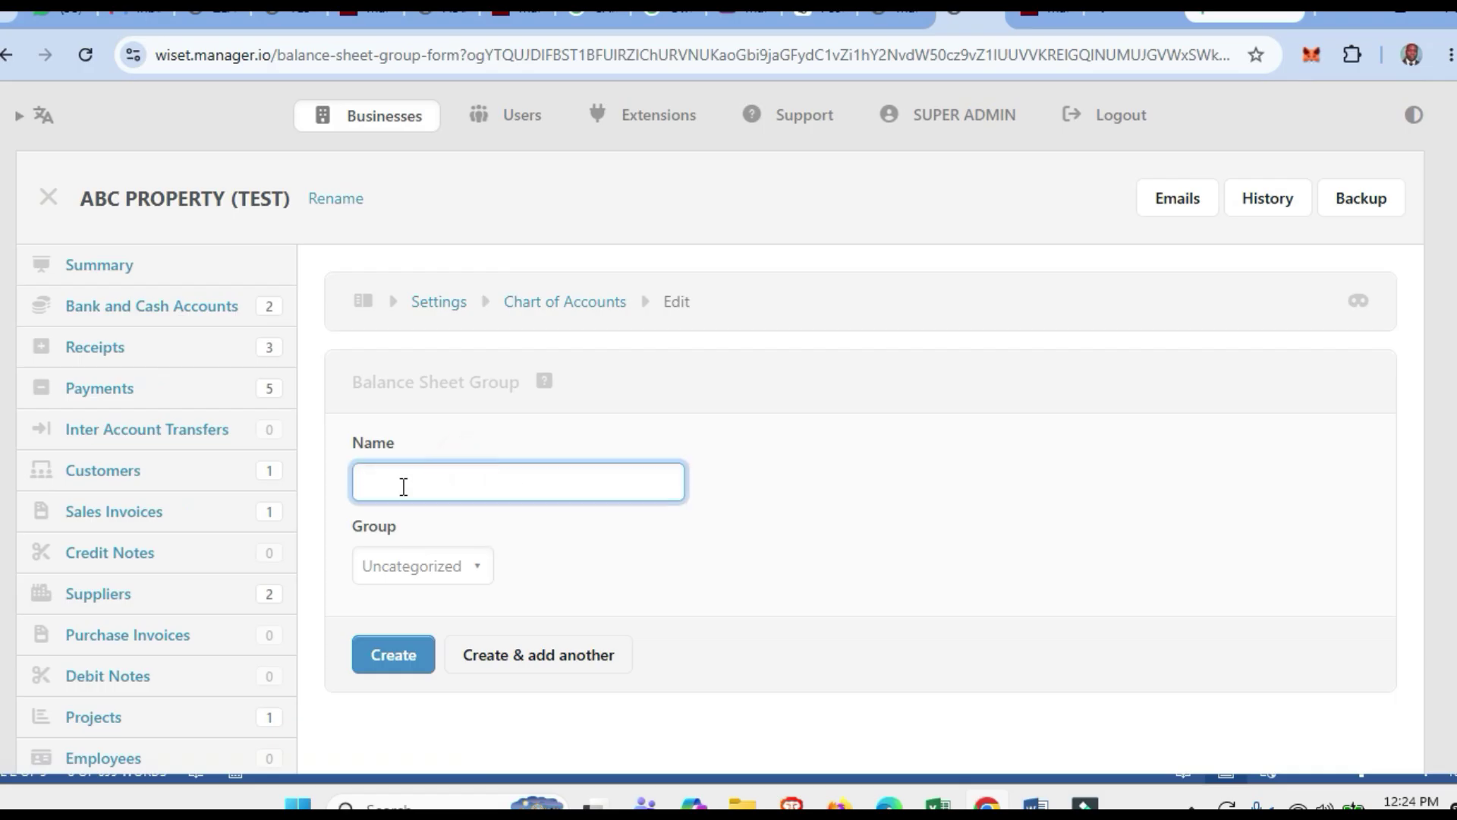
pyautogui.click(470, 582)
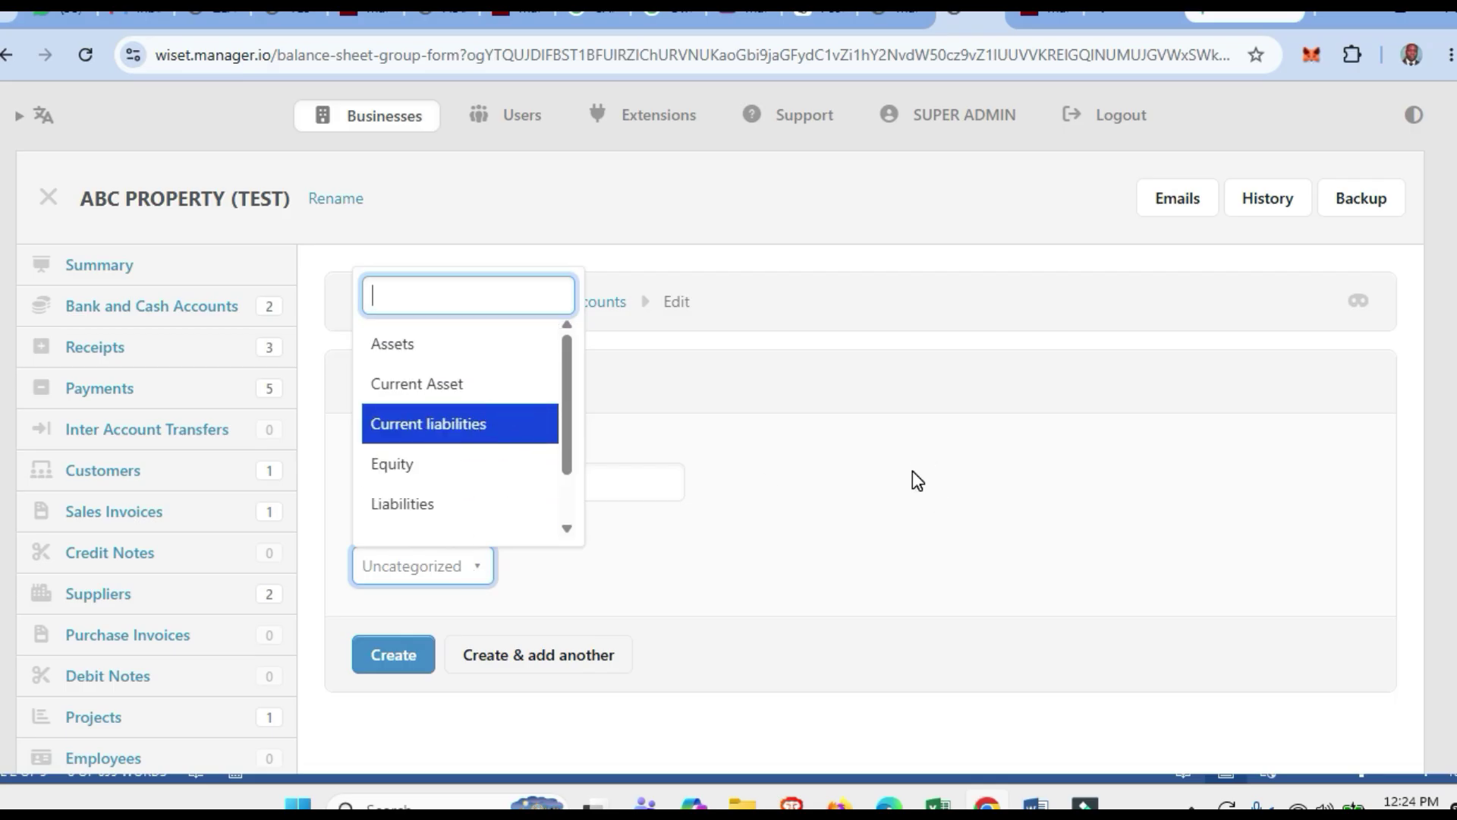
pyautogui.click(855, 496)
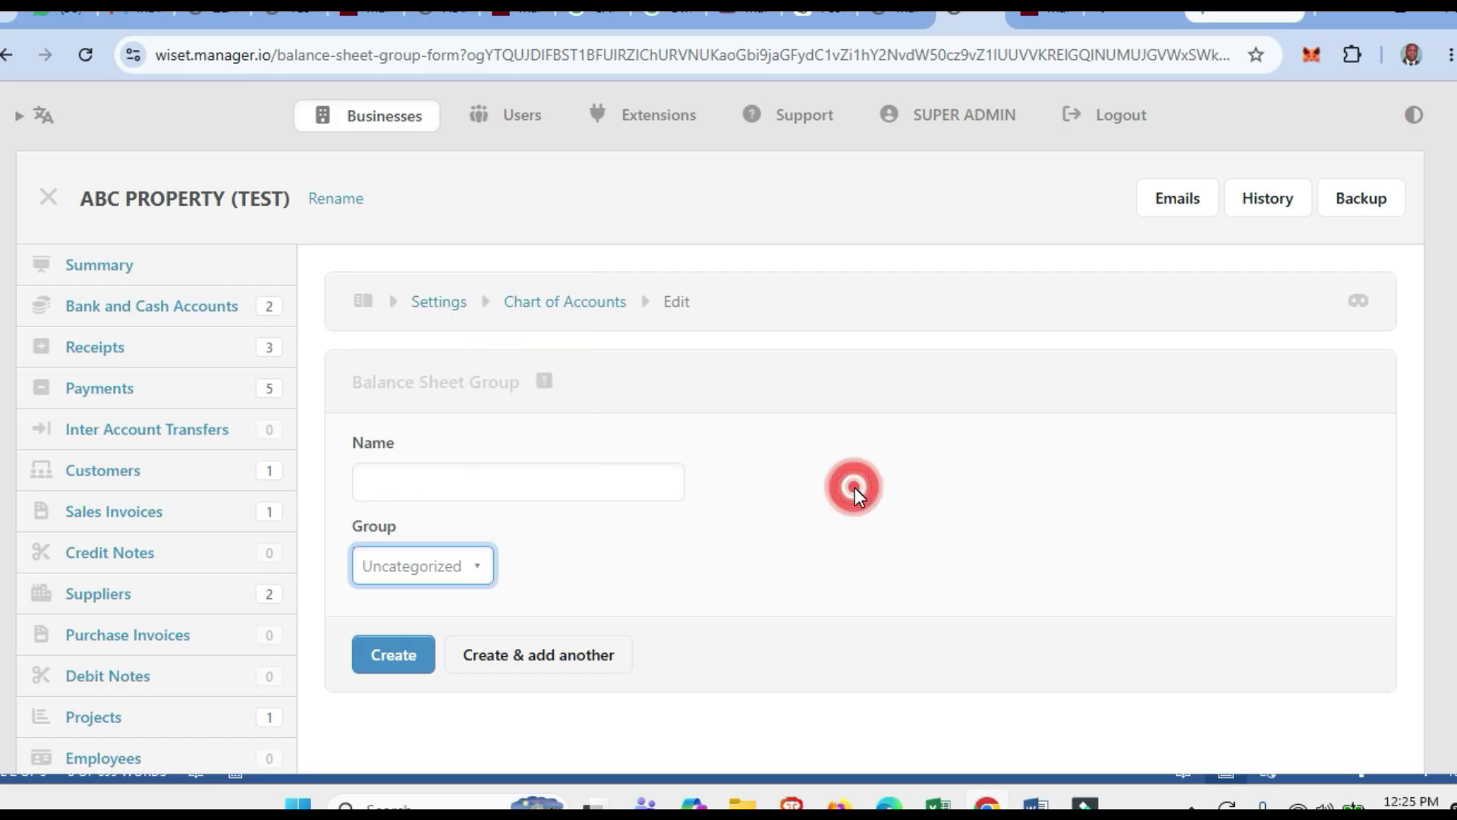
pyautogui.click(525, 303)
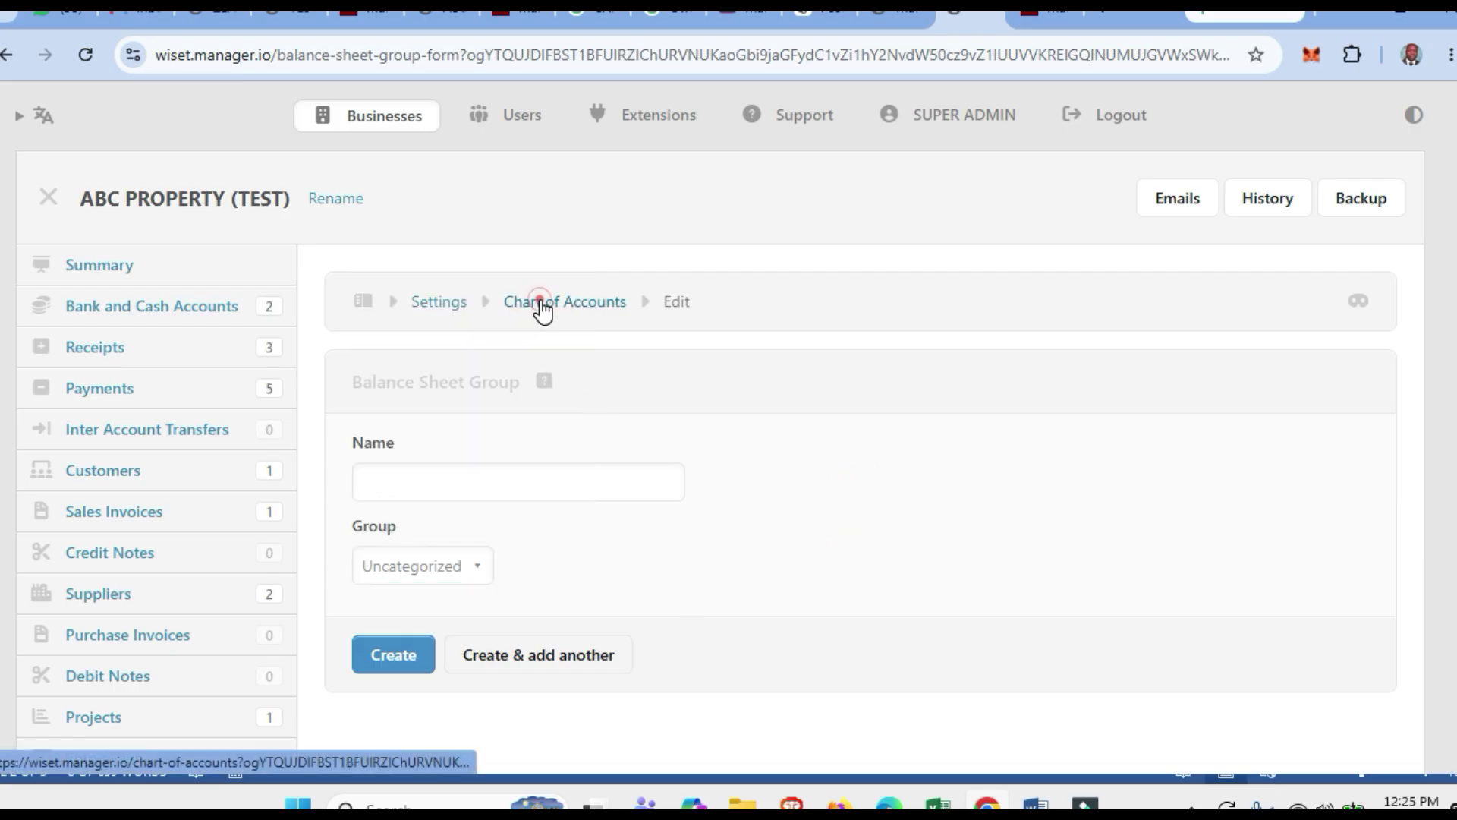
# View the edit form of the Current Asset group and return to the Chart of Accounts.
pyautogui.scroll(-3, 468, 346)
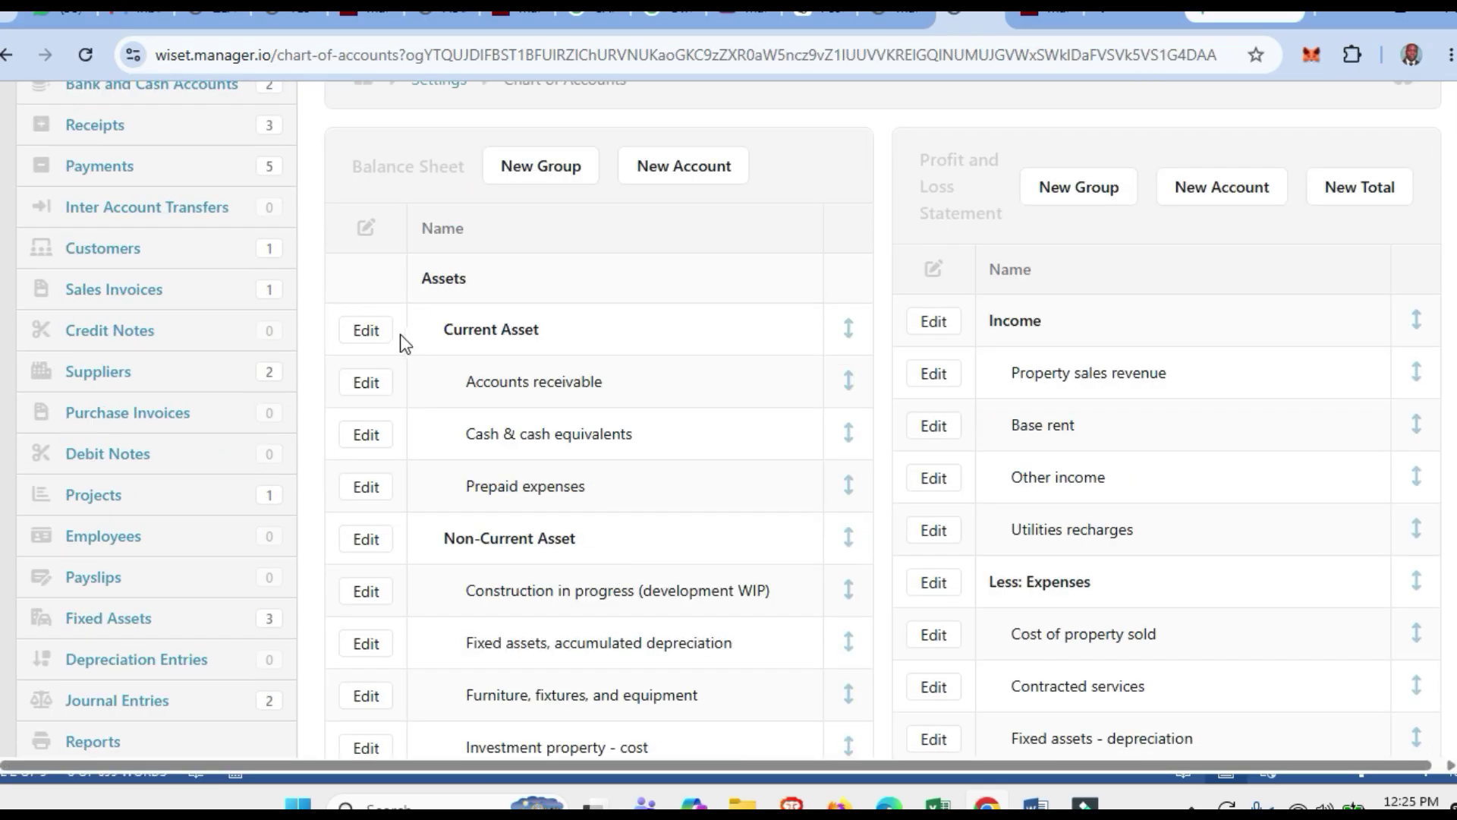
pyautogui.click(366, 331)
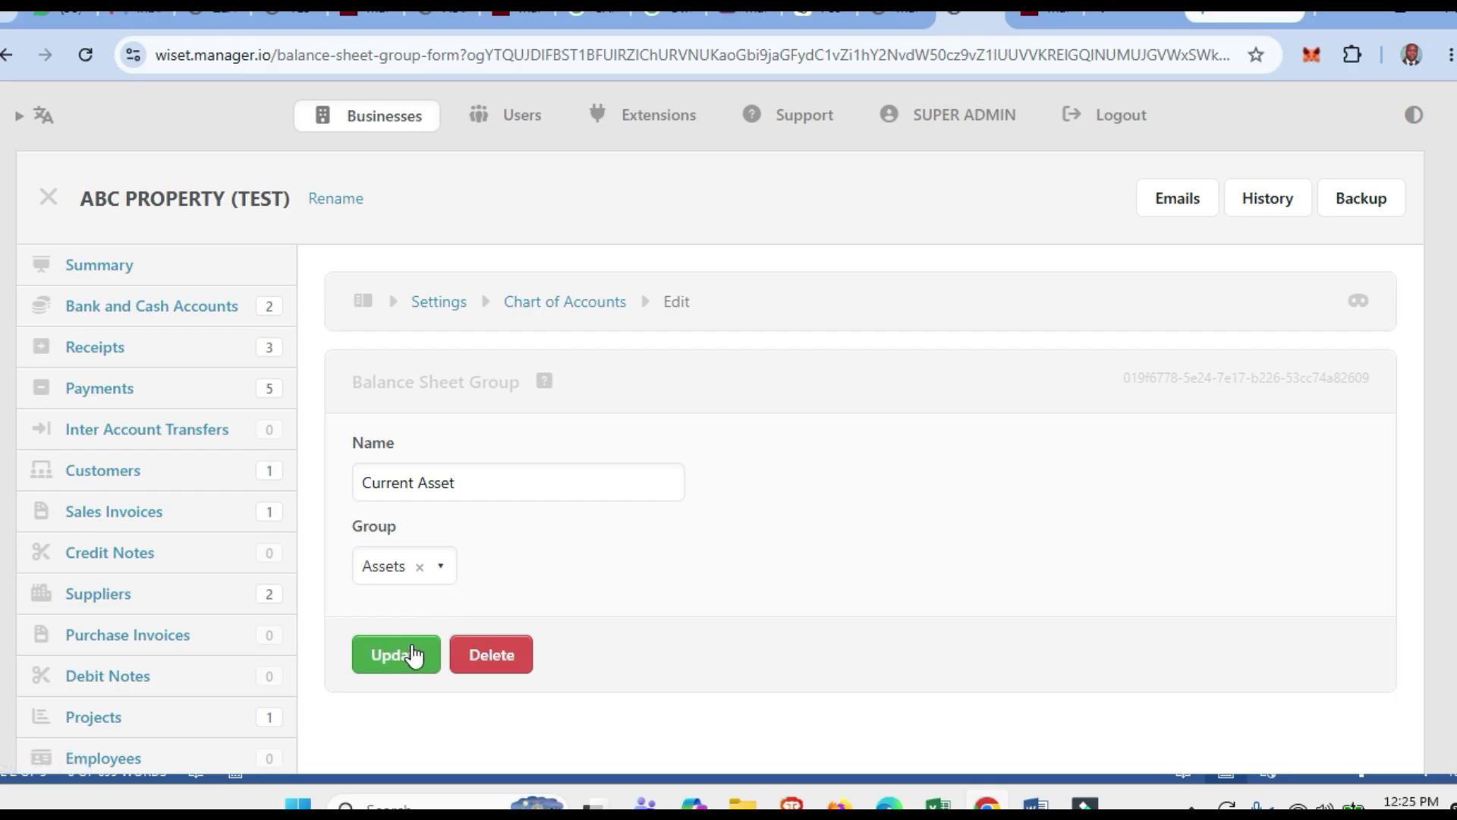
pyautogui.click(565, 301)
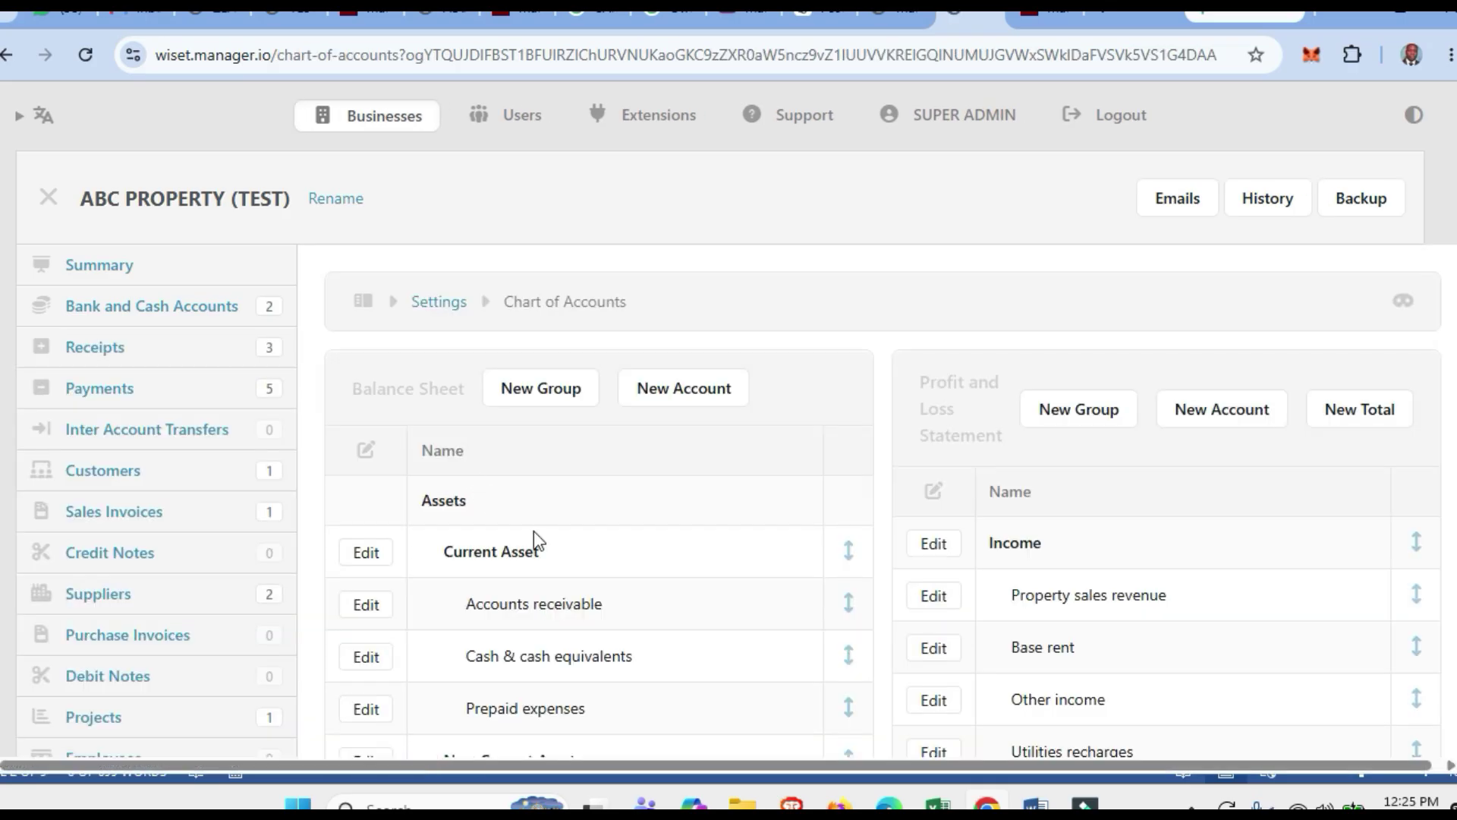
# Highlight the Accounts receivable account and the Prepaid expenses account under Current Asset.
pyautogui.scroll(-3, 617, 501)
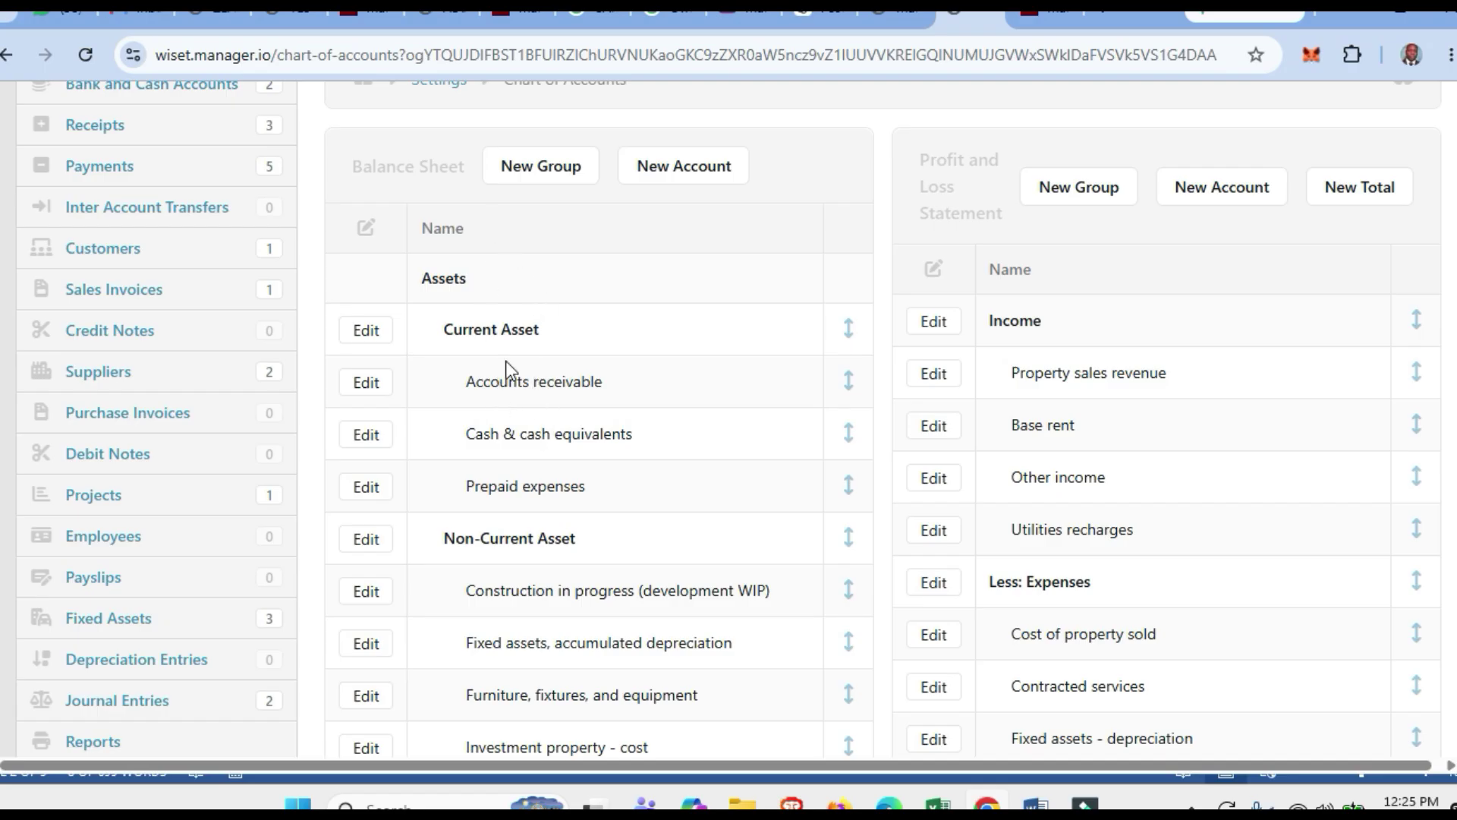
pyautogui.moveTo(465, 382); pyautogui.dragTo(608, 407)
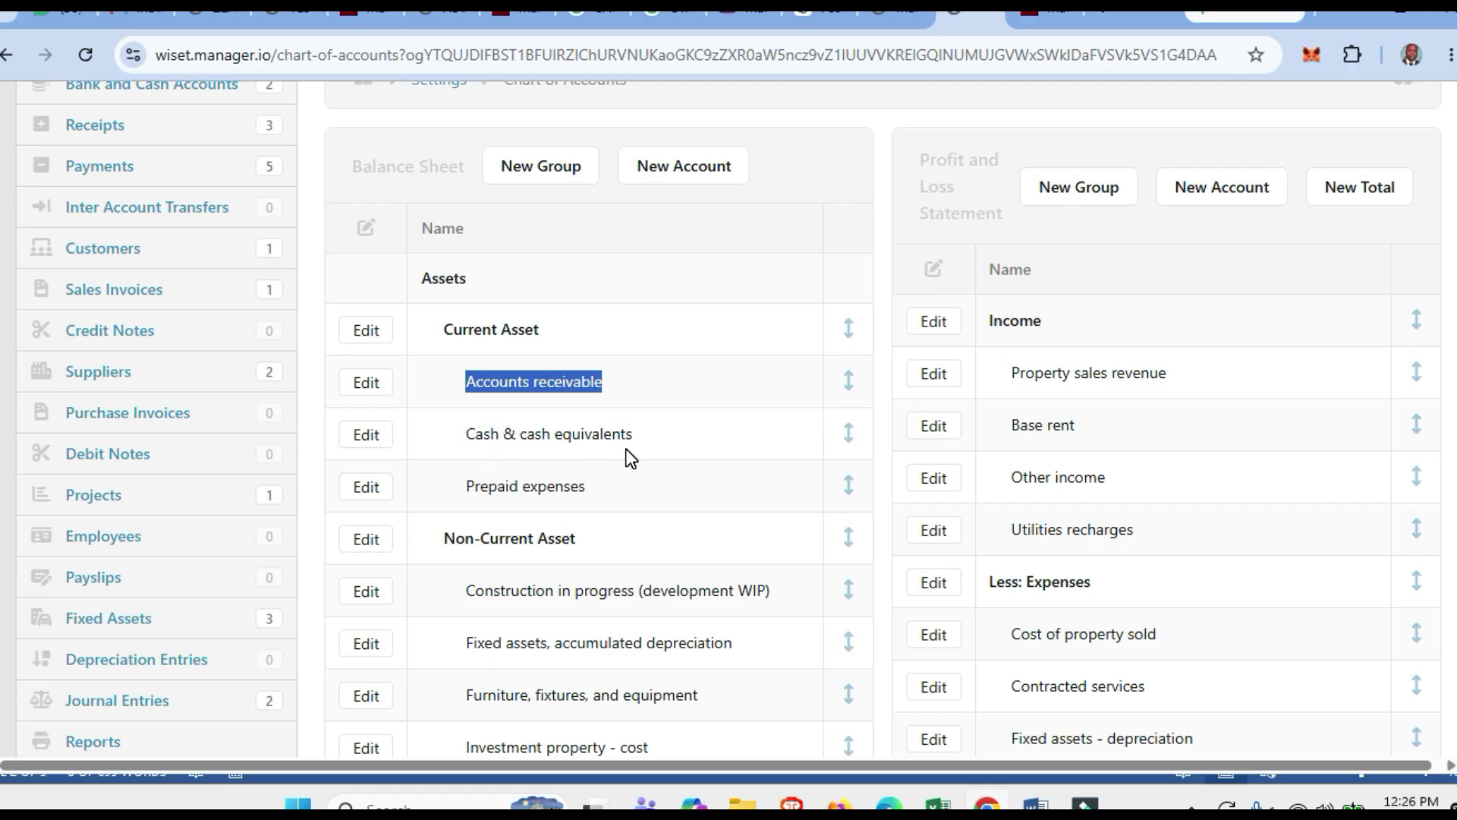
pyautogui.scroll(2, 630, 455)
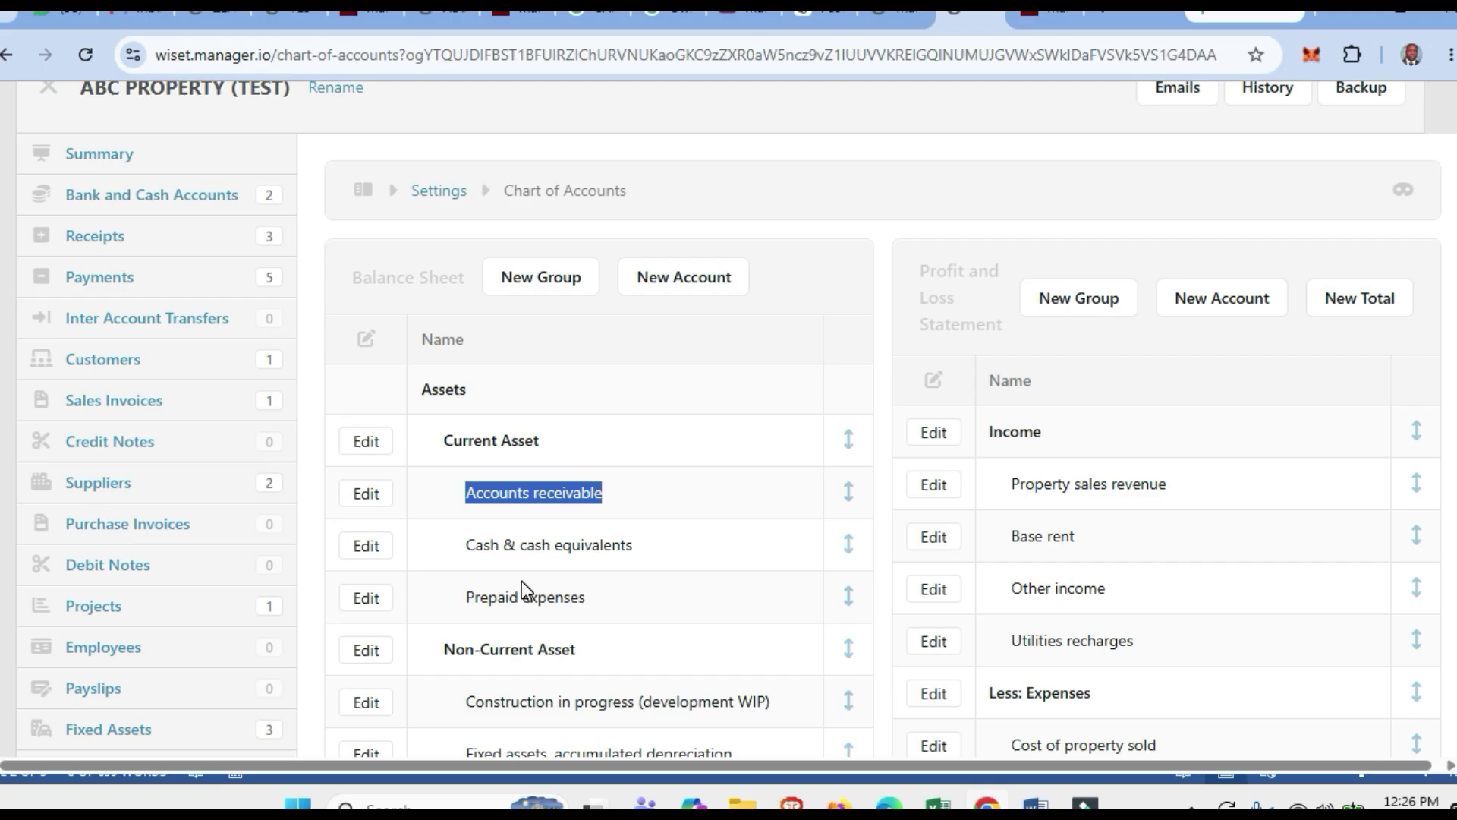
pyautogui.moveTo(467, 597); pyautogui.dragTo(595, 621)
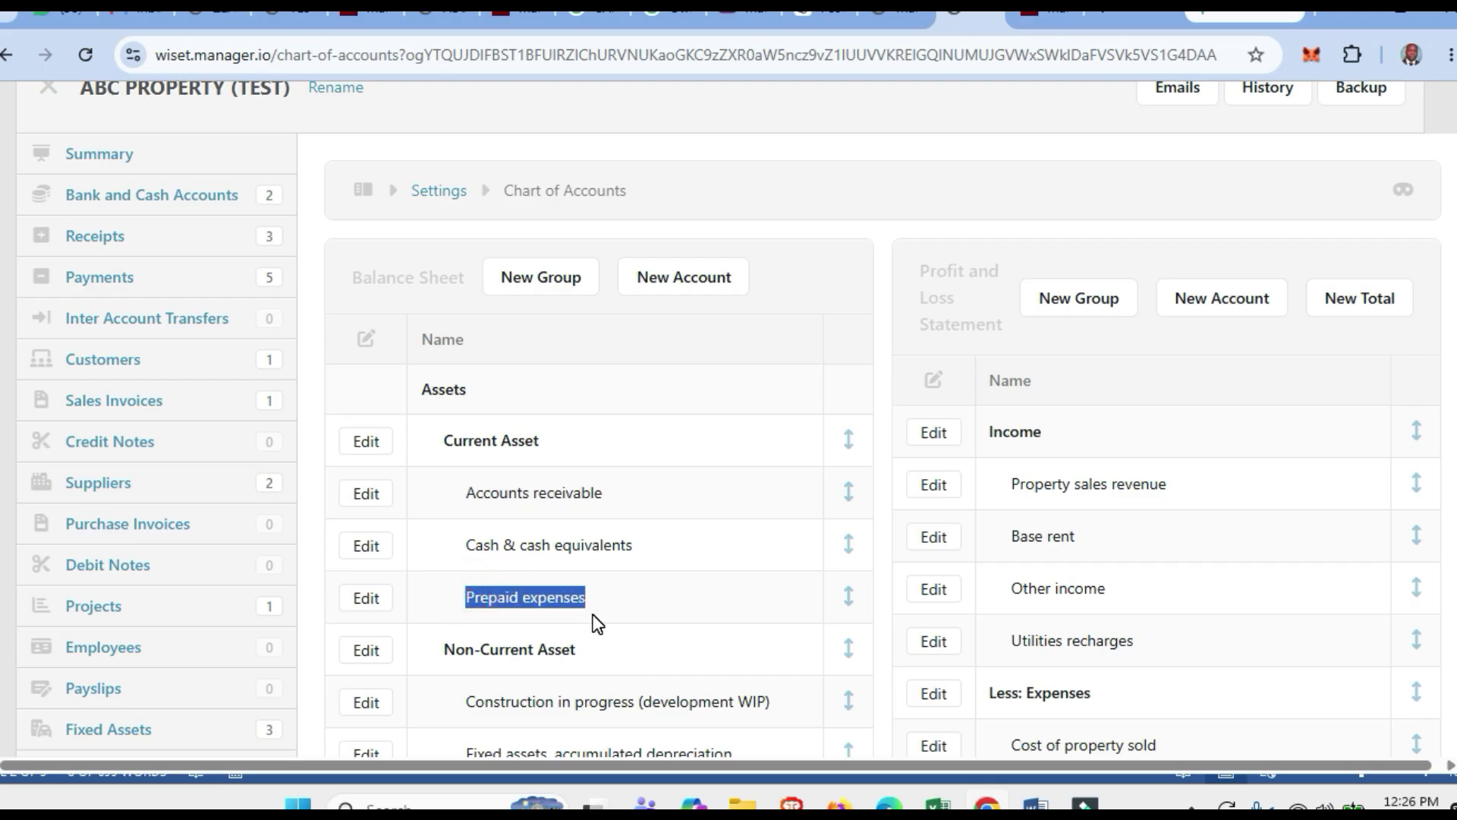
# View a blank balance sheet account form and return to the Chart of Accounts without creating an account.
pyautogui.click(662, 289)
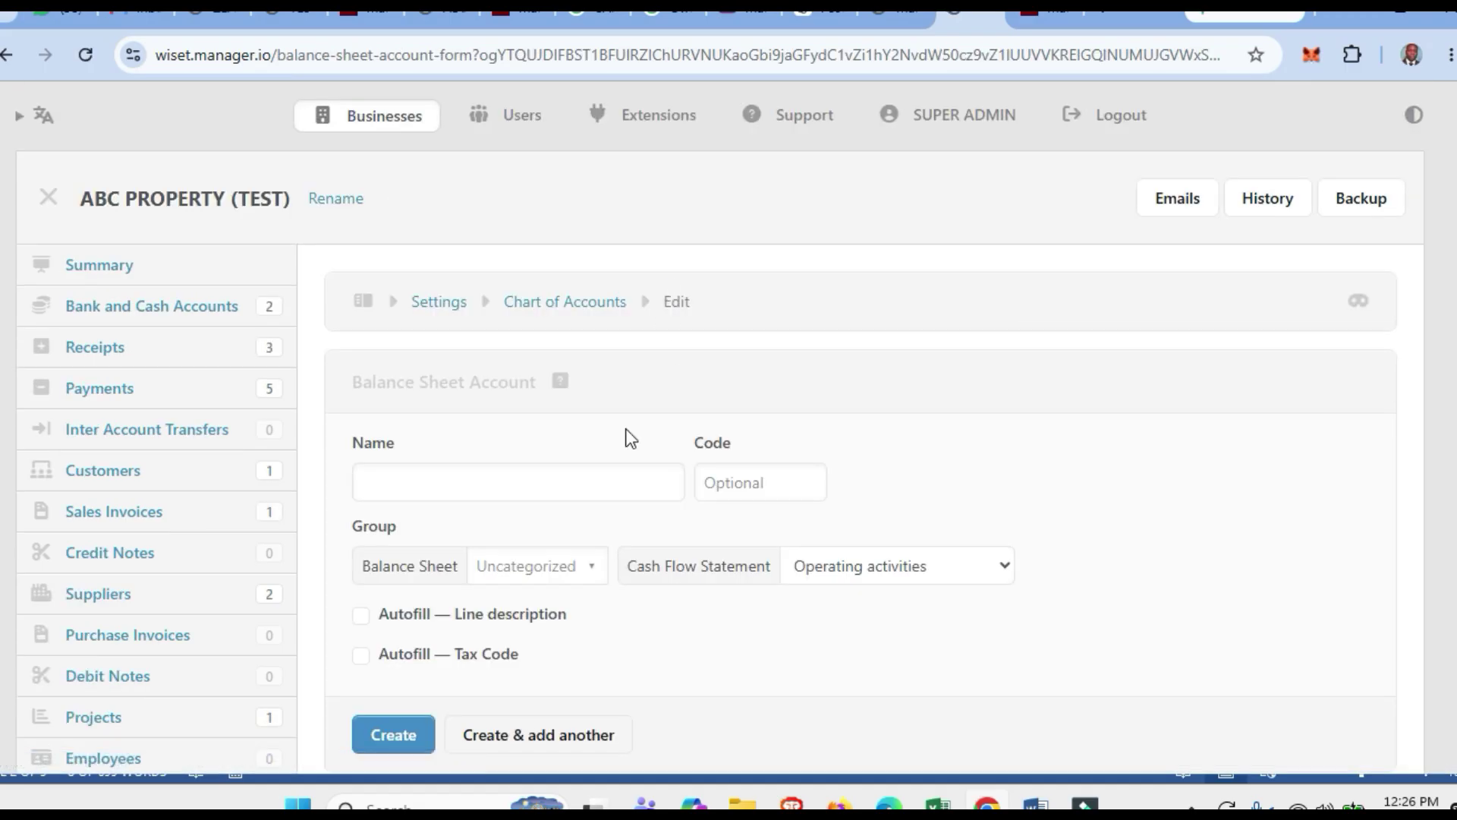
pyautogui.click(529, 486)
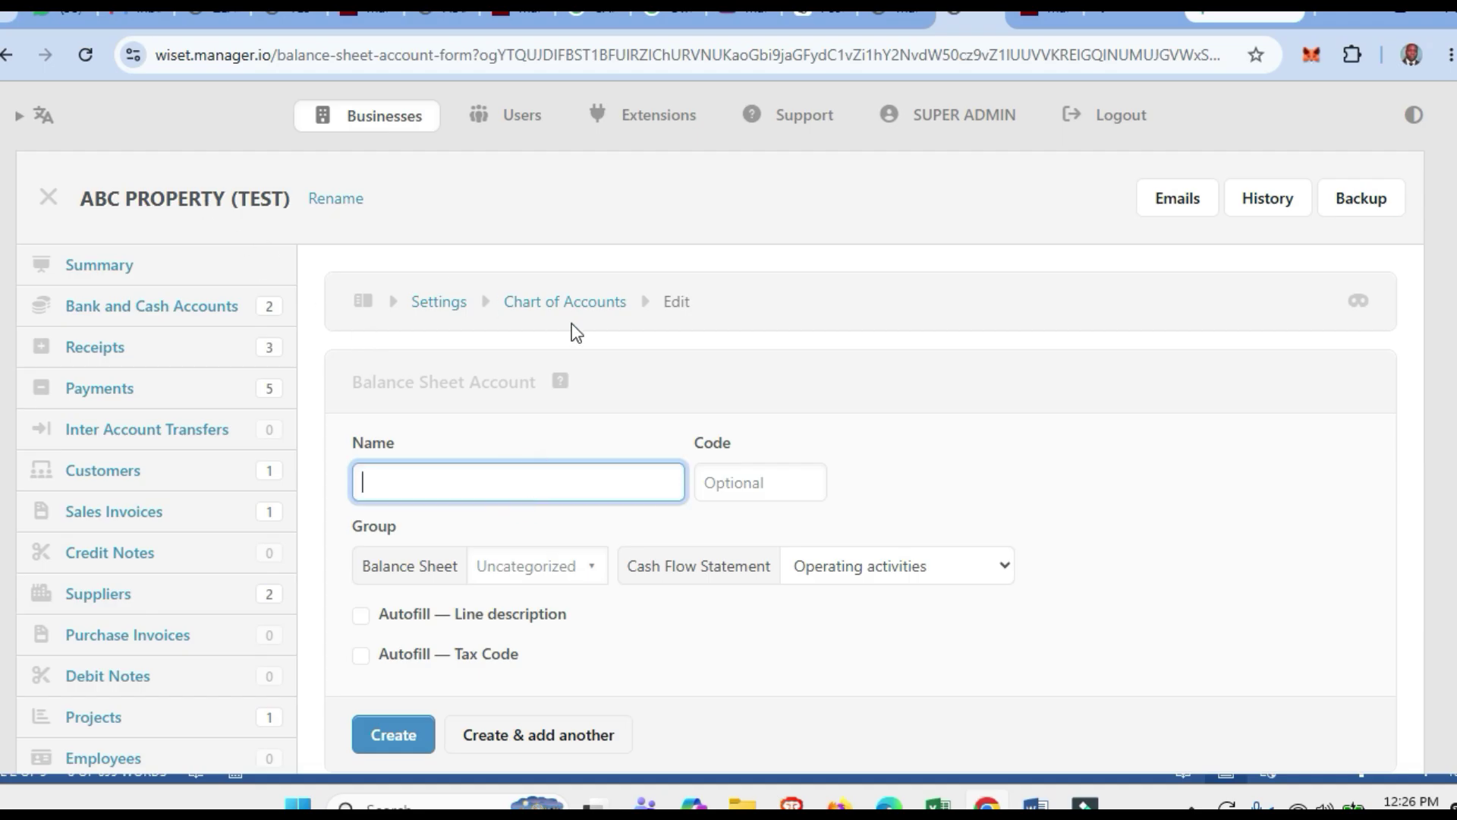
pyautogui.click(561, 304)
# Review the name and group settings of the Prepaid expenses account and save its edit form.
pyautogui.scroll(-3, 562, 501)
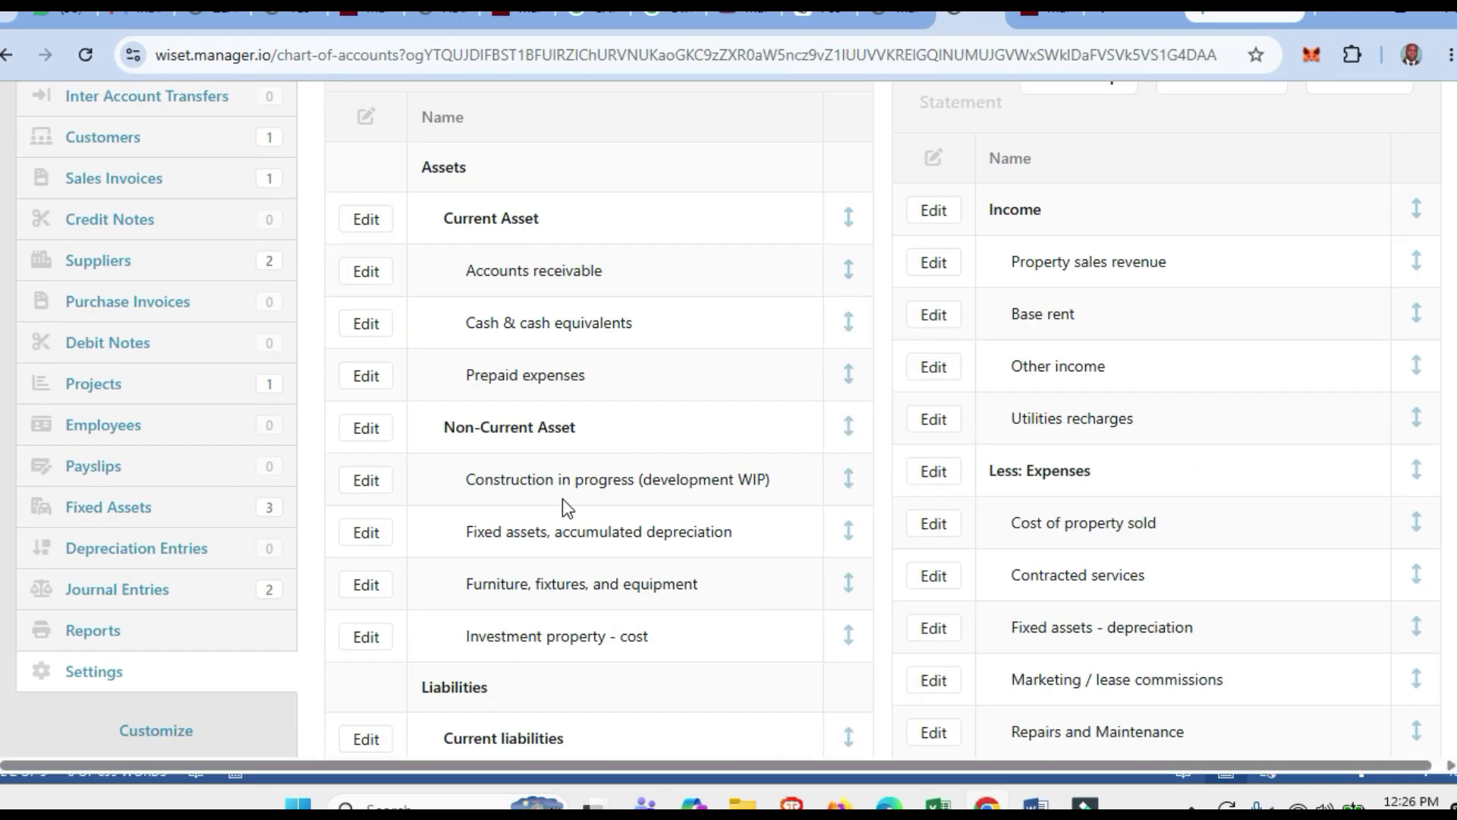
pyautogui.click(370, 380)
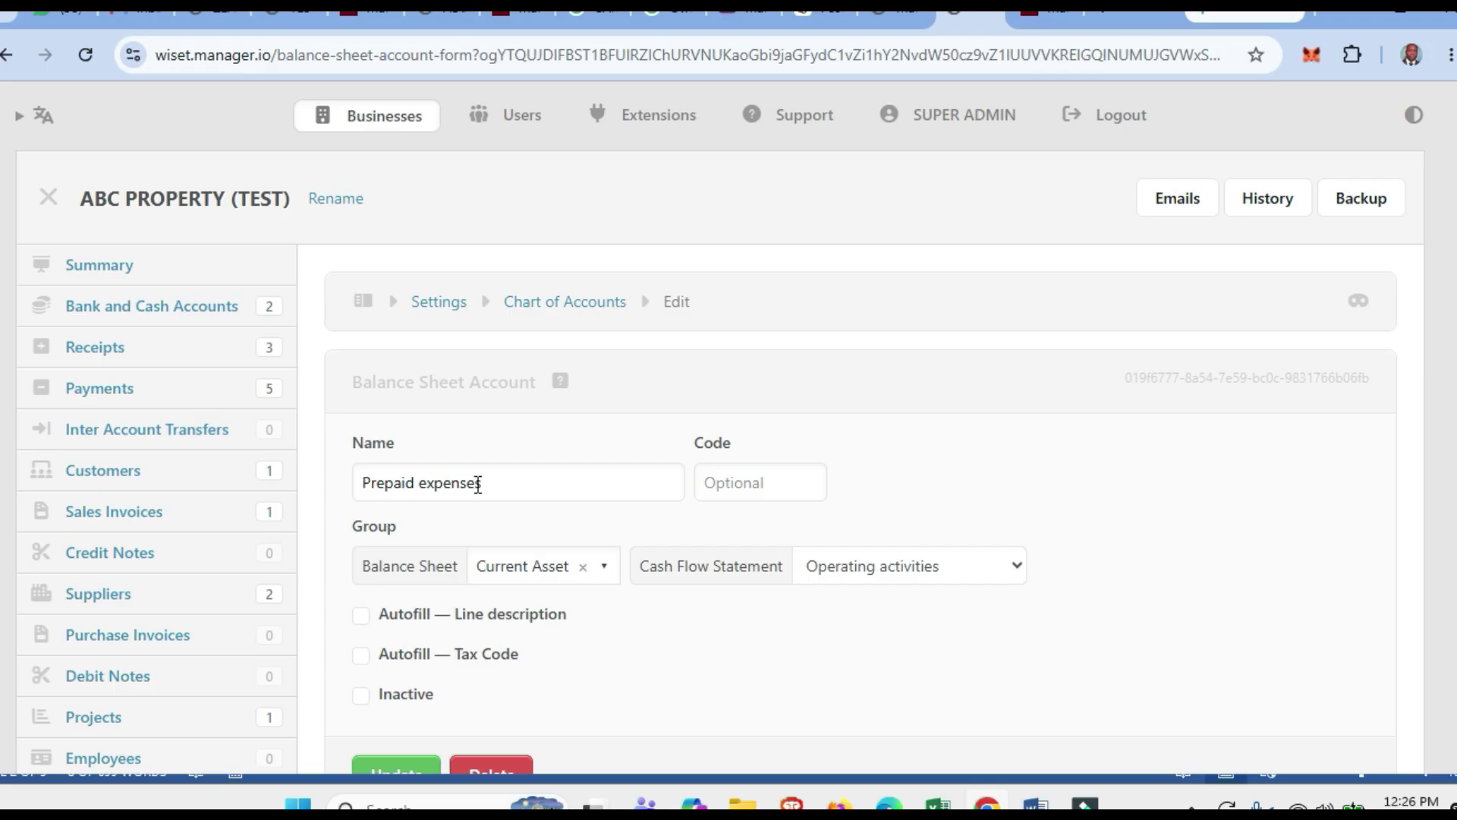
pyautogui.scroll(-1, 598, 504)
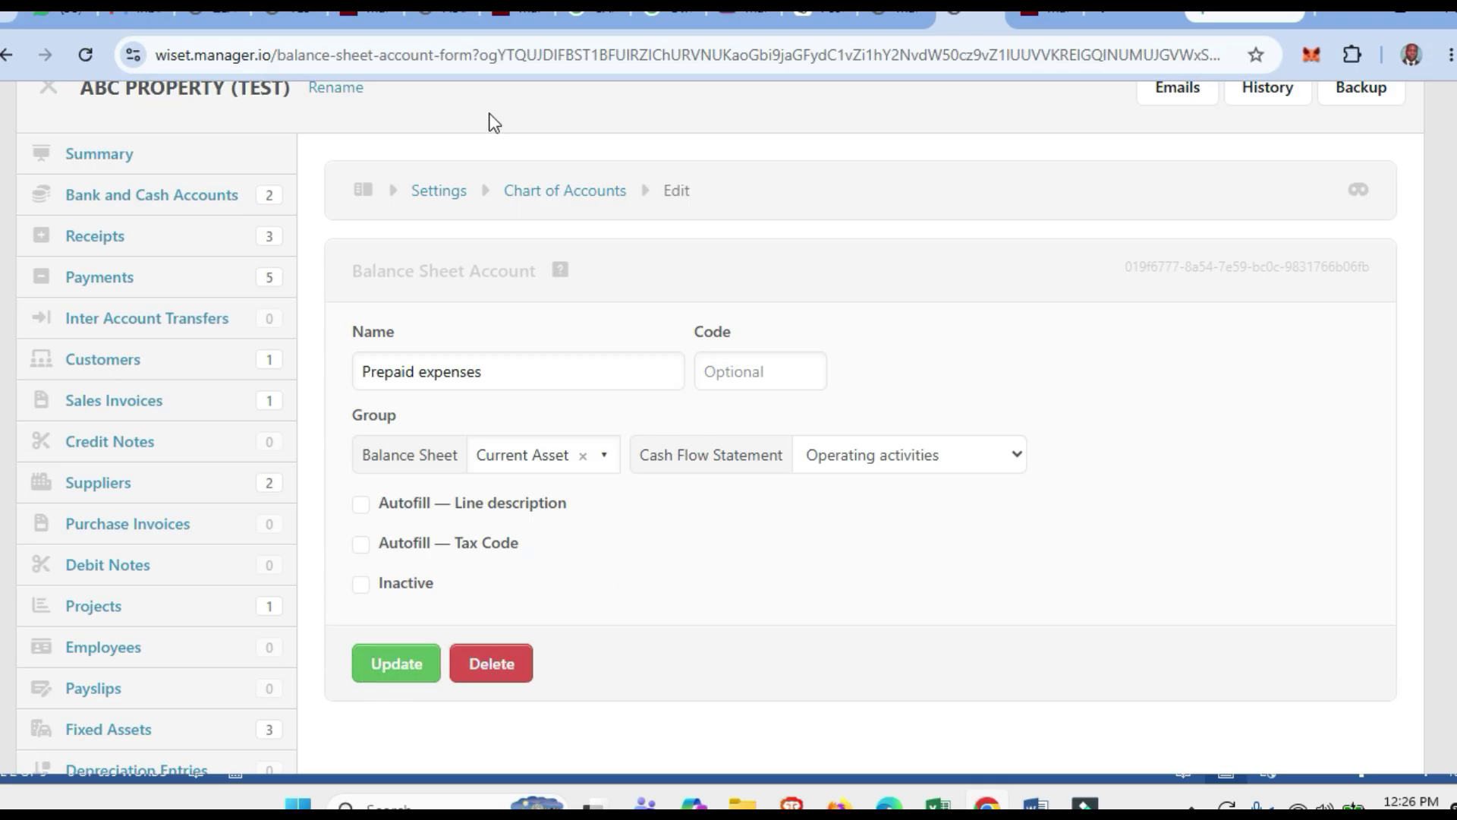
pyautogui.click(388, 663)
# Highlight the Current Asset and Non-Current Asset group names in the balance sheet accounts.
pyautogui.scroll(-3, 613, 560)
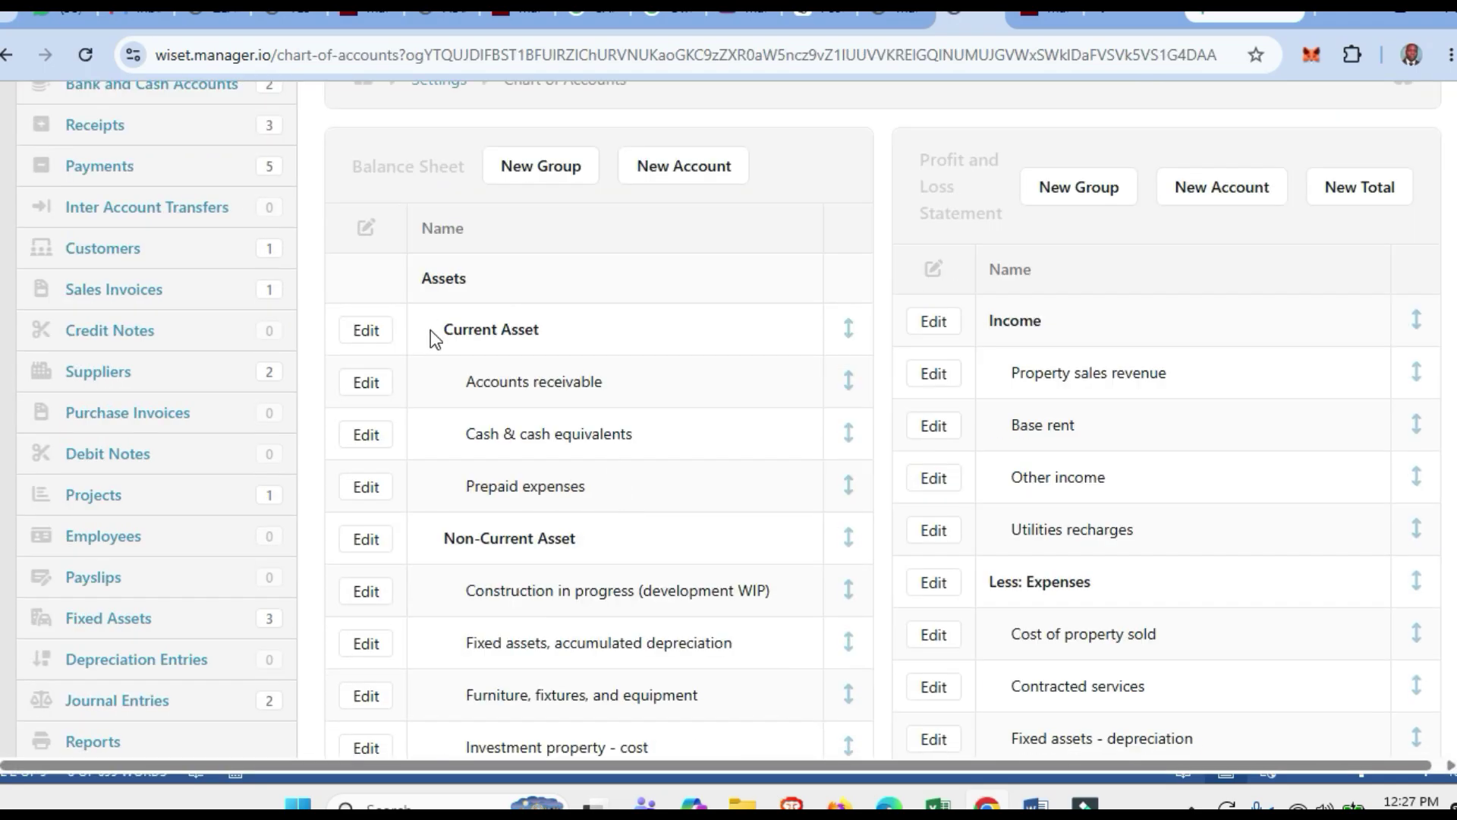
pyautogui.moveTo(444, 330); pyautogui.dragTo(549, 337)
pyautogui.scroll(-3, 530, 433)
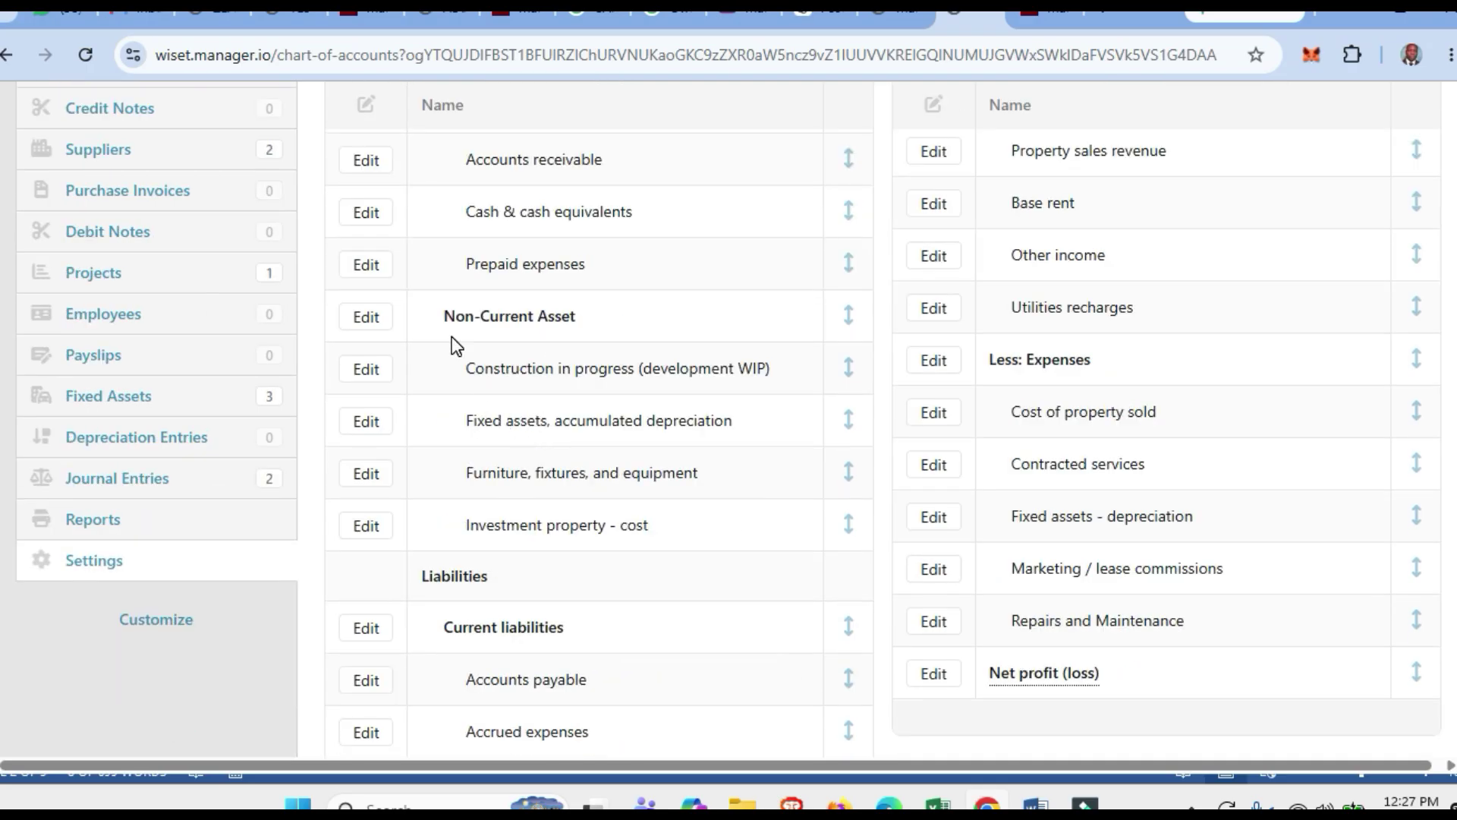
pyautogui.moveTo(443, 316); pyautogui.dragTo(599, 317)
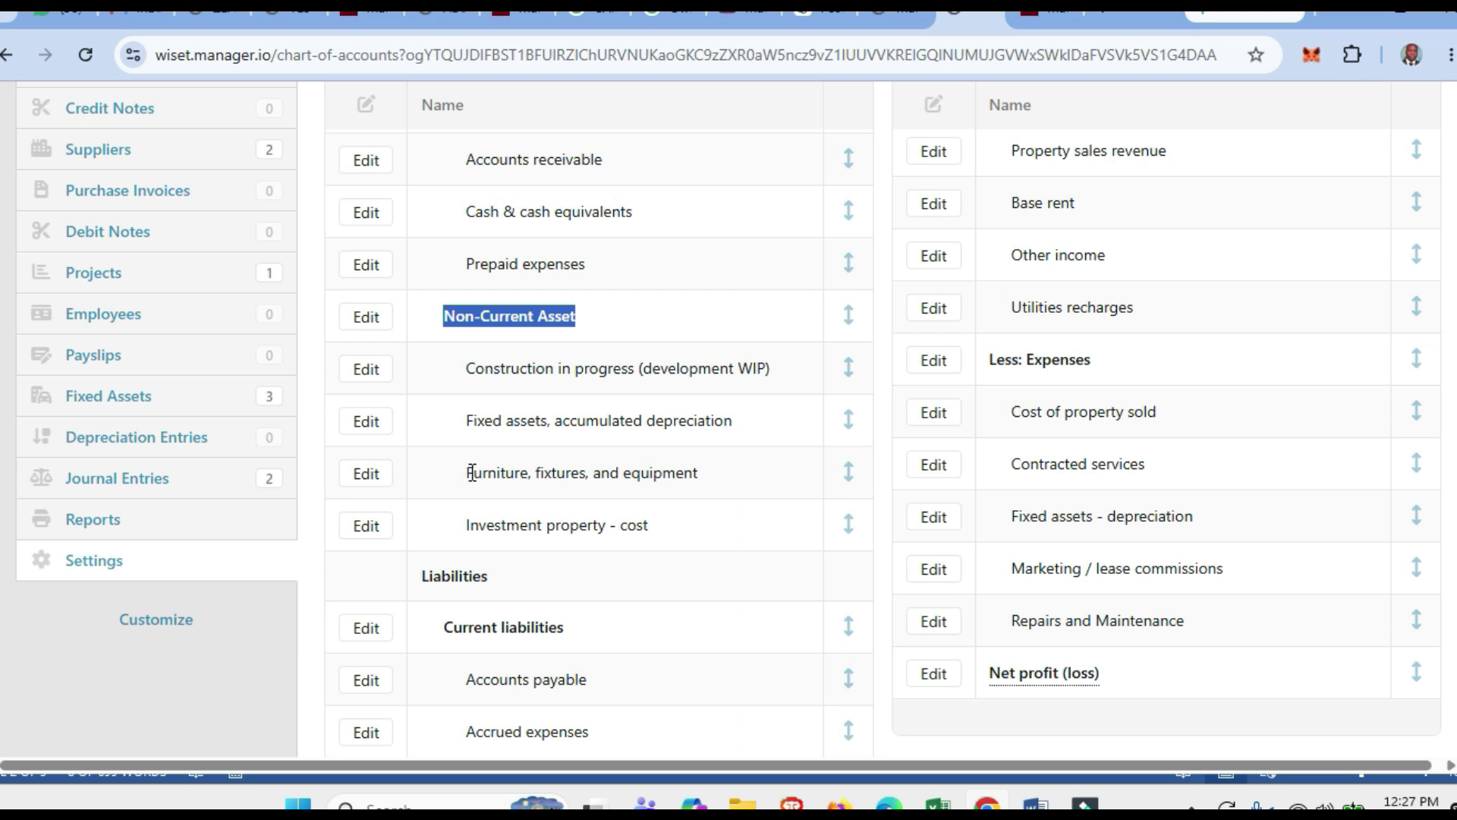
# Open the Fixed Assets list and look over the registered assets.
pyautogui.click(115, 405)
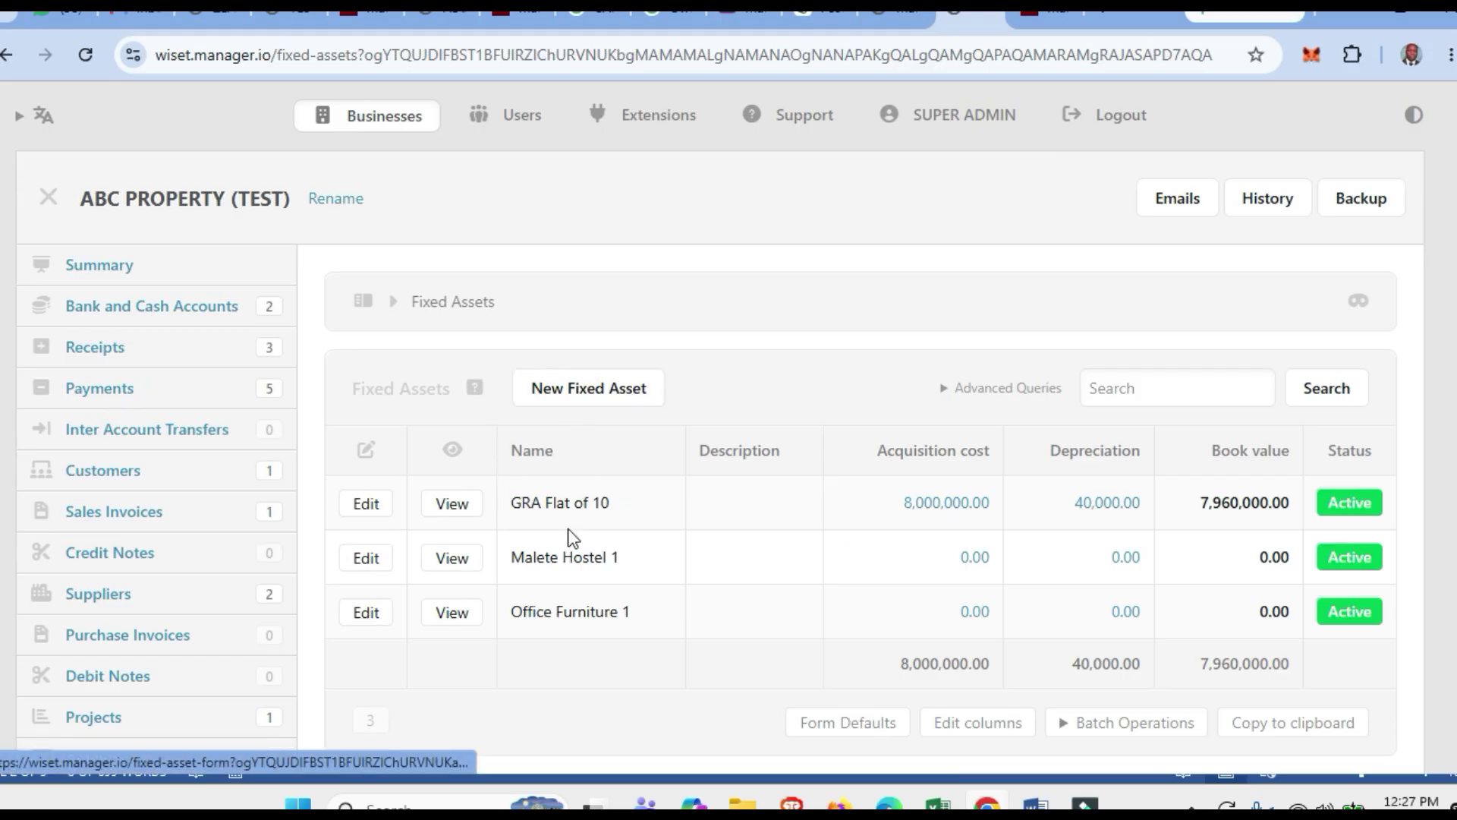
pyautogui.scroll(-3, 400, 601)
pyautogui.scroll(-2, 401, 601)
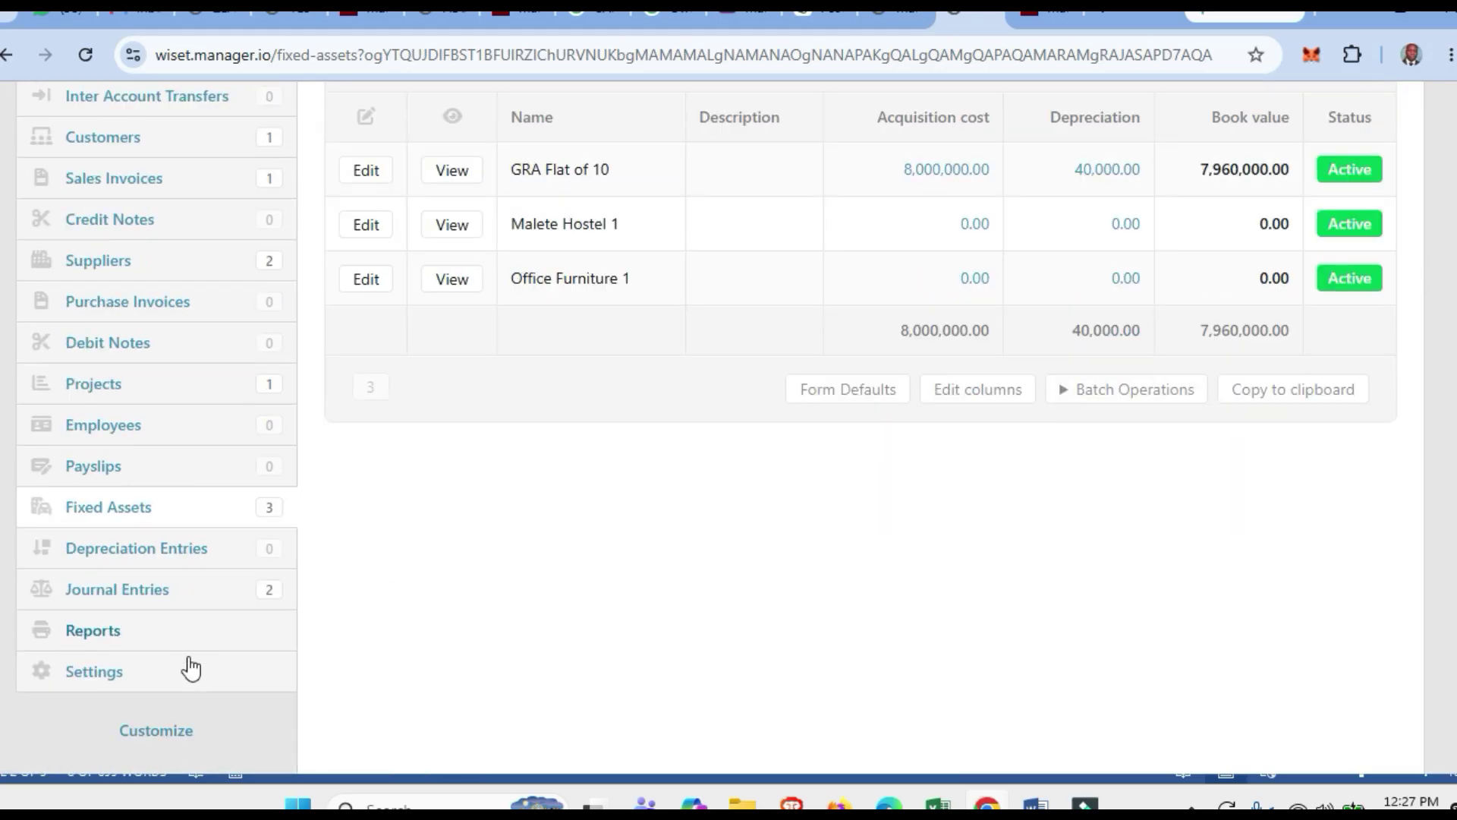
# Reopen the Chart of Accounts from the settings and highlight Construction in progress (development WIP) under Non-Current Asset.
pyautogui.click(98, 671)
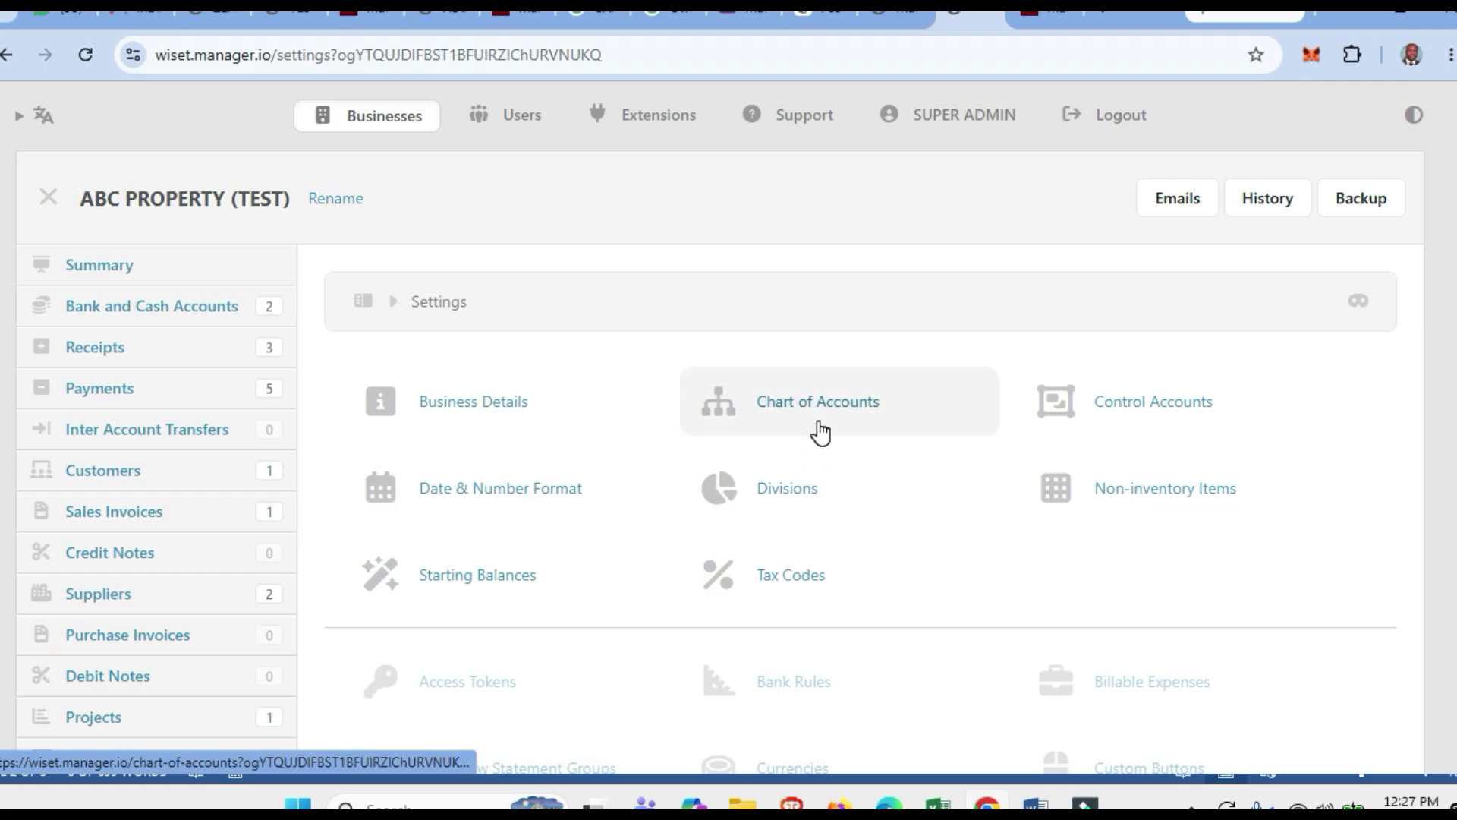
pyautogui.click(716, 431)
pyautogui.scroll(-5, 683, 531)
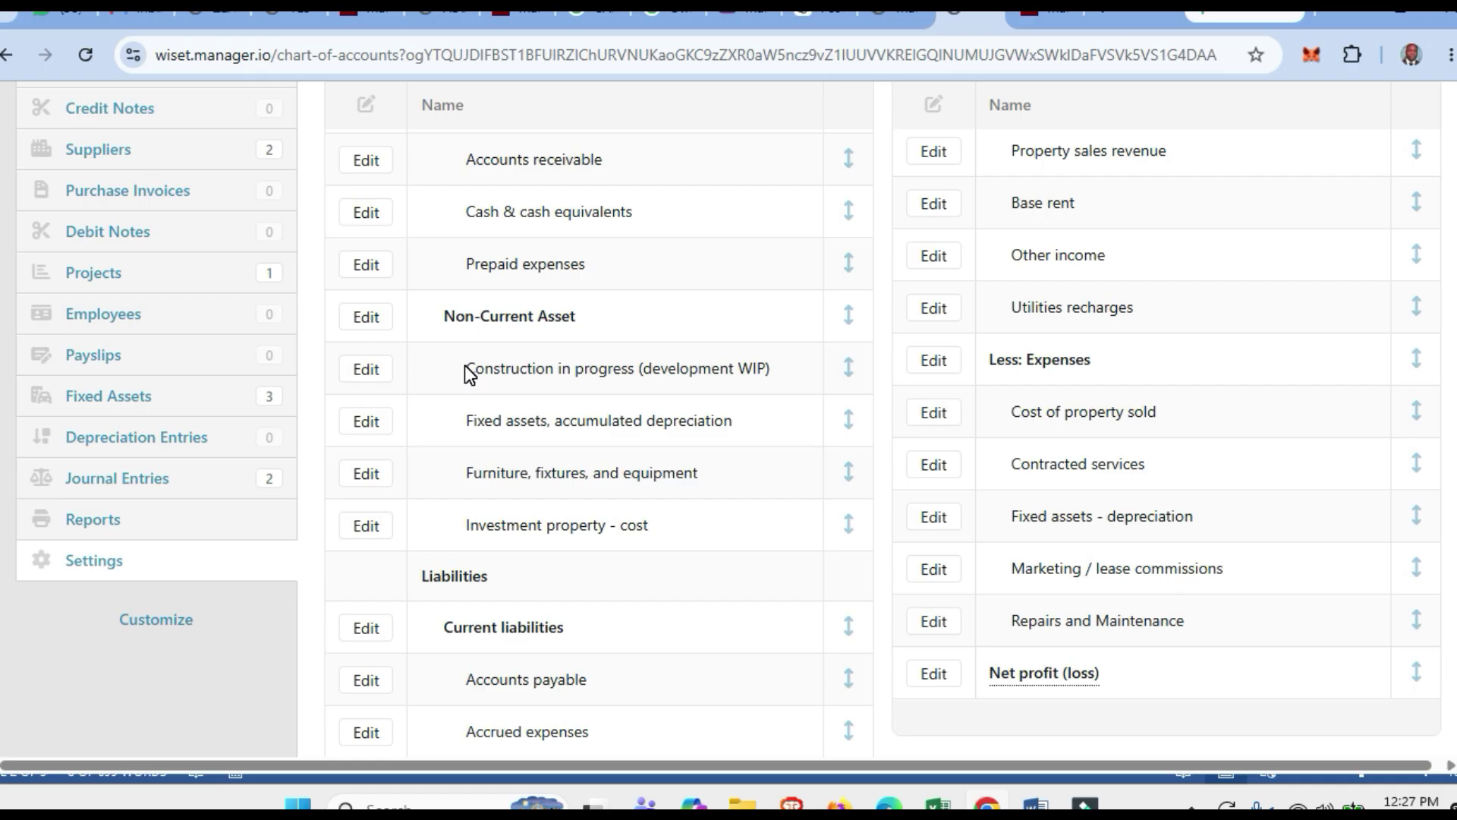
pyautogui.scroll(3, 490, 403)
pyautogui.scroll(-1, 491, 404)
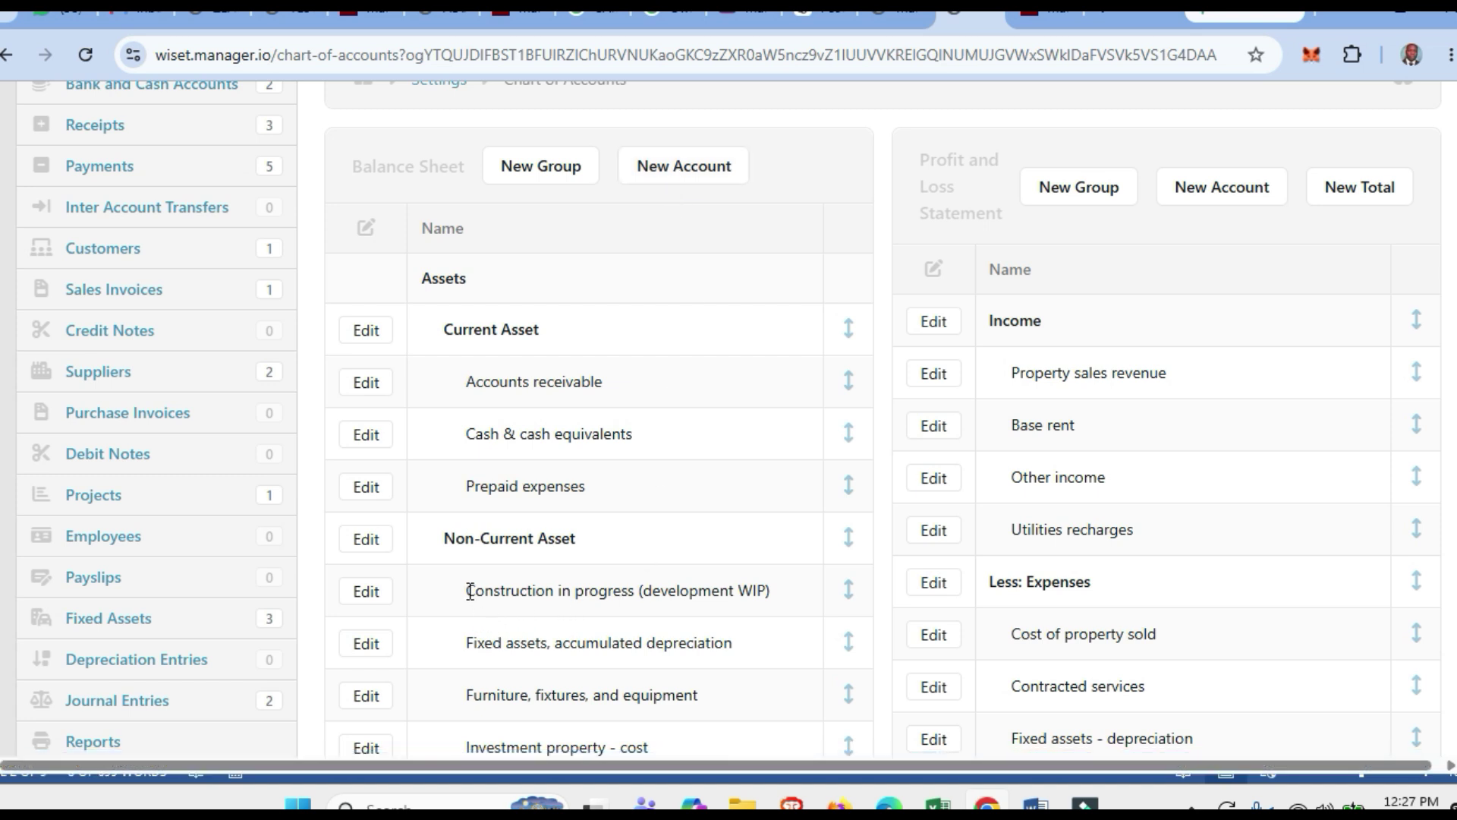
pyautogui.moveTo(467, 591); pyautogui.dragTo(769, 593)
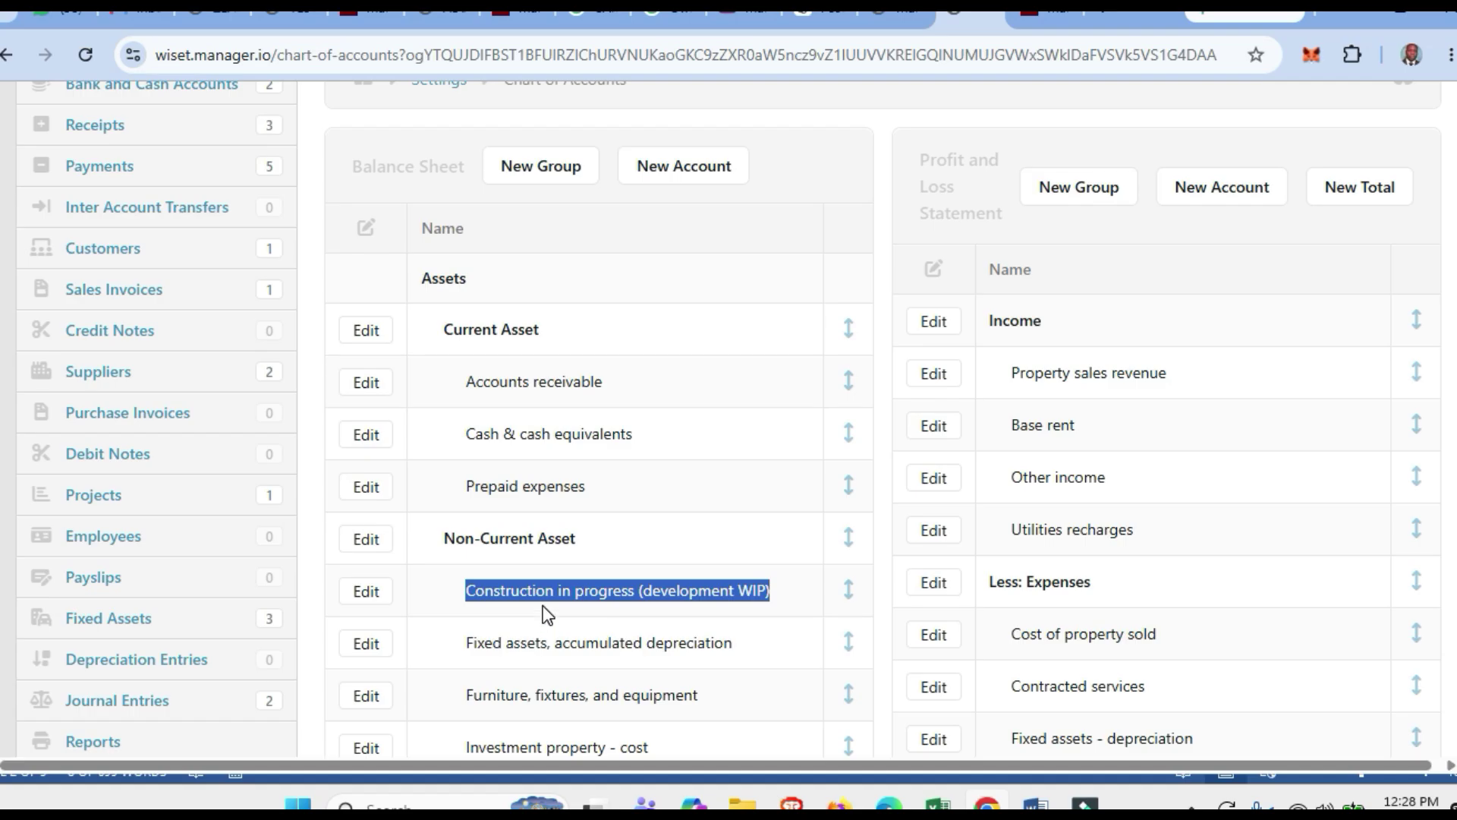
# Highlight the Fixed assets, accumulated depreciation and Furniture, fixtures, and equipment accounts under Non-Current Asset.
pyautogui.scroll(-1, 544, 617)
pyautogui.moveTo(472, 532); pyautogui.dragTo(727, 531)
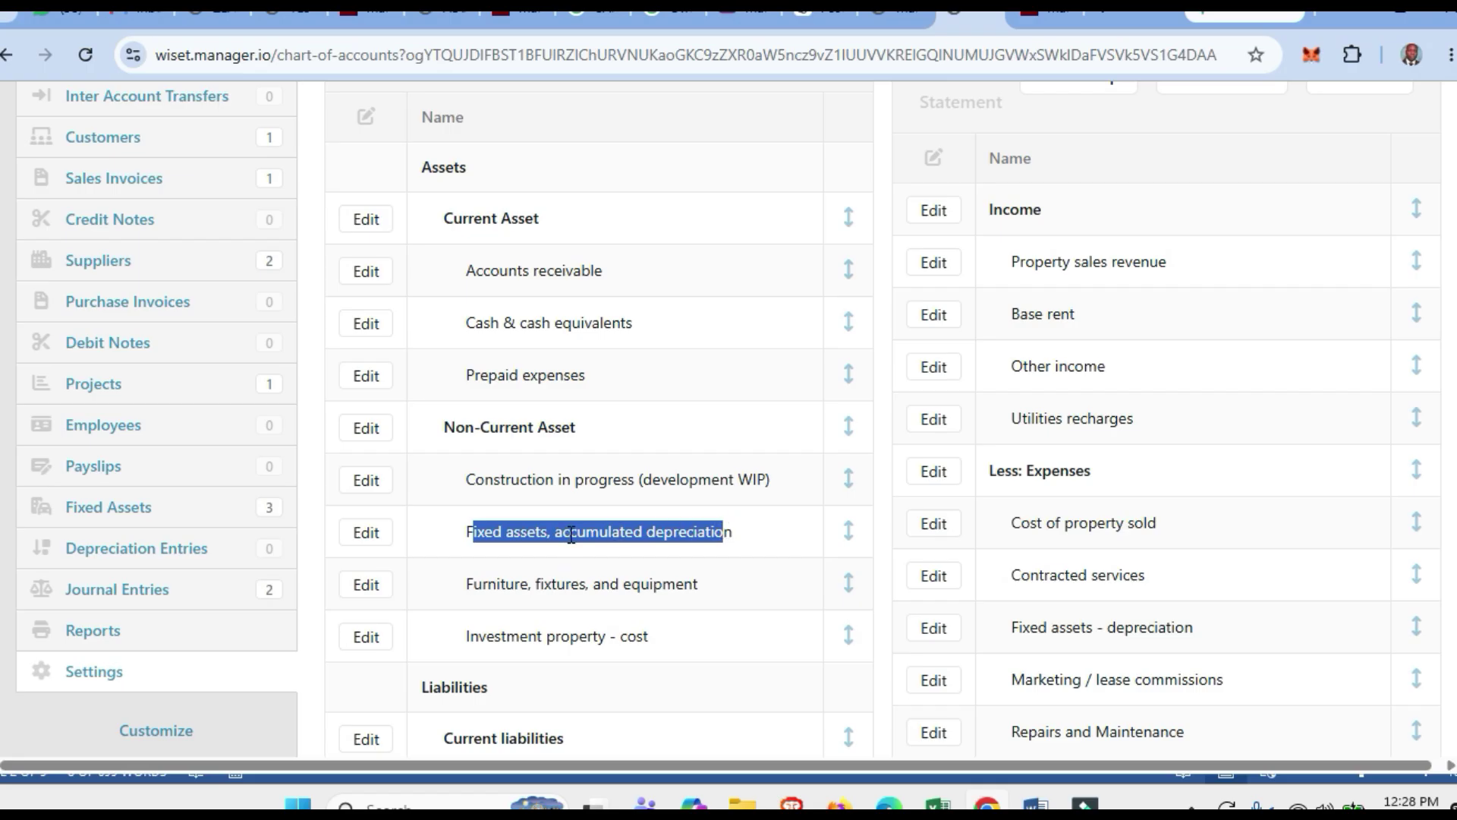
pyautogui.click(478, 526)
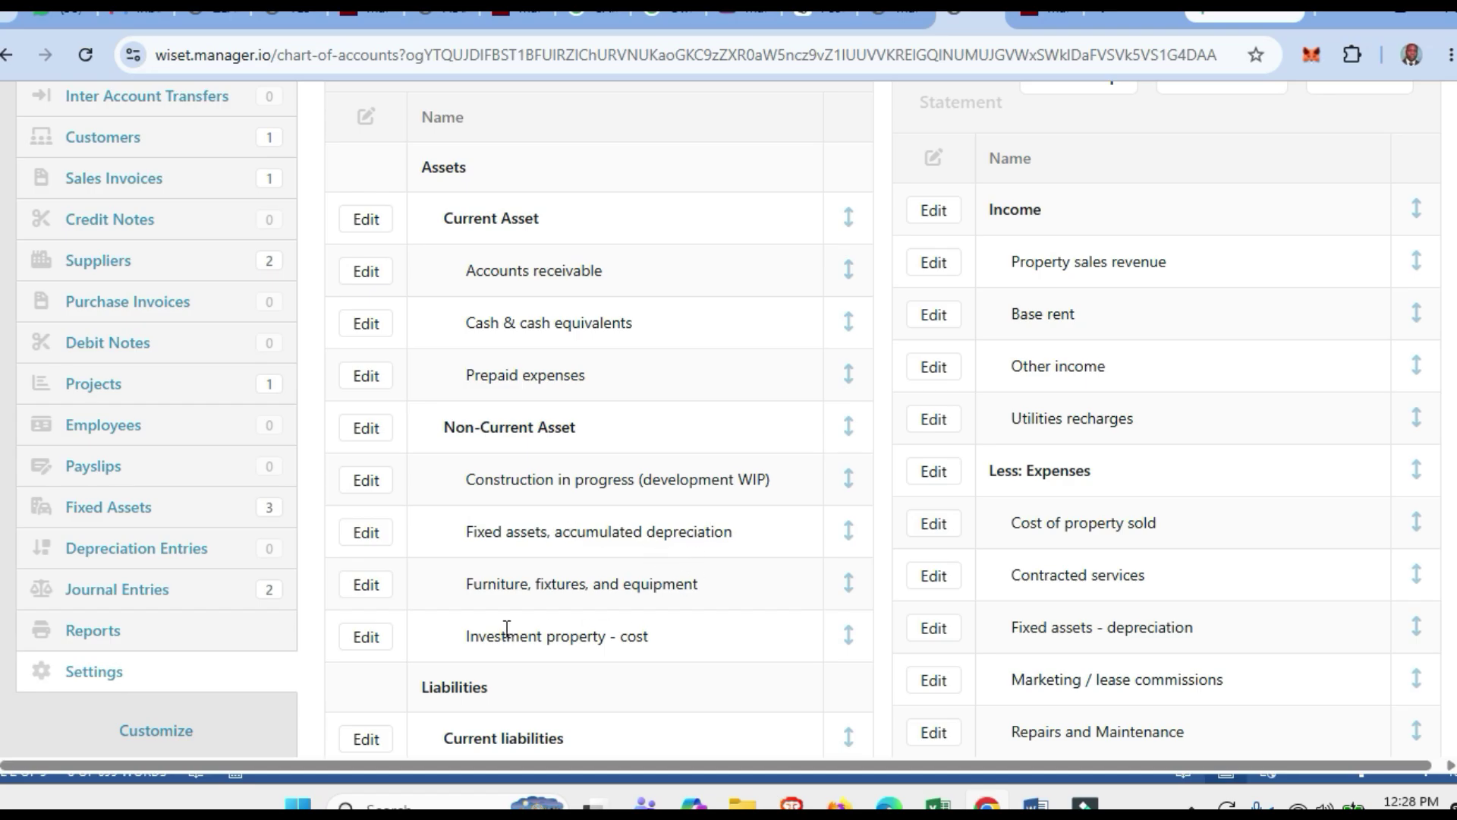
pyautogui.moveTo(468, 590); pyautogui.dragTo(692, 591)
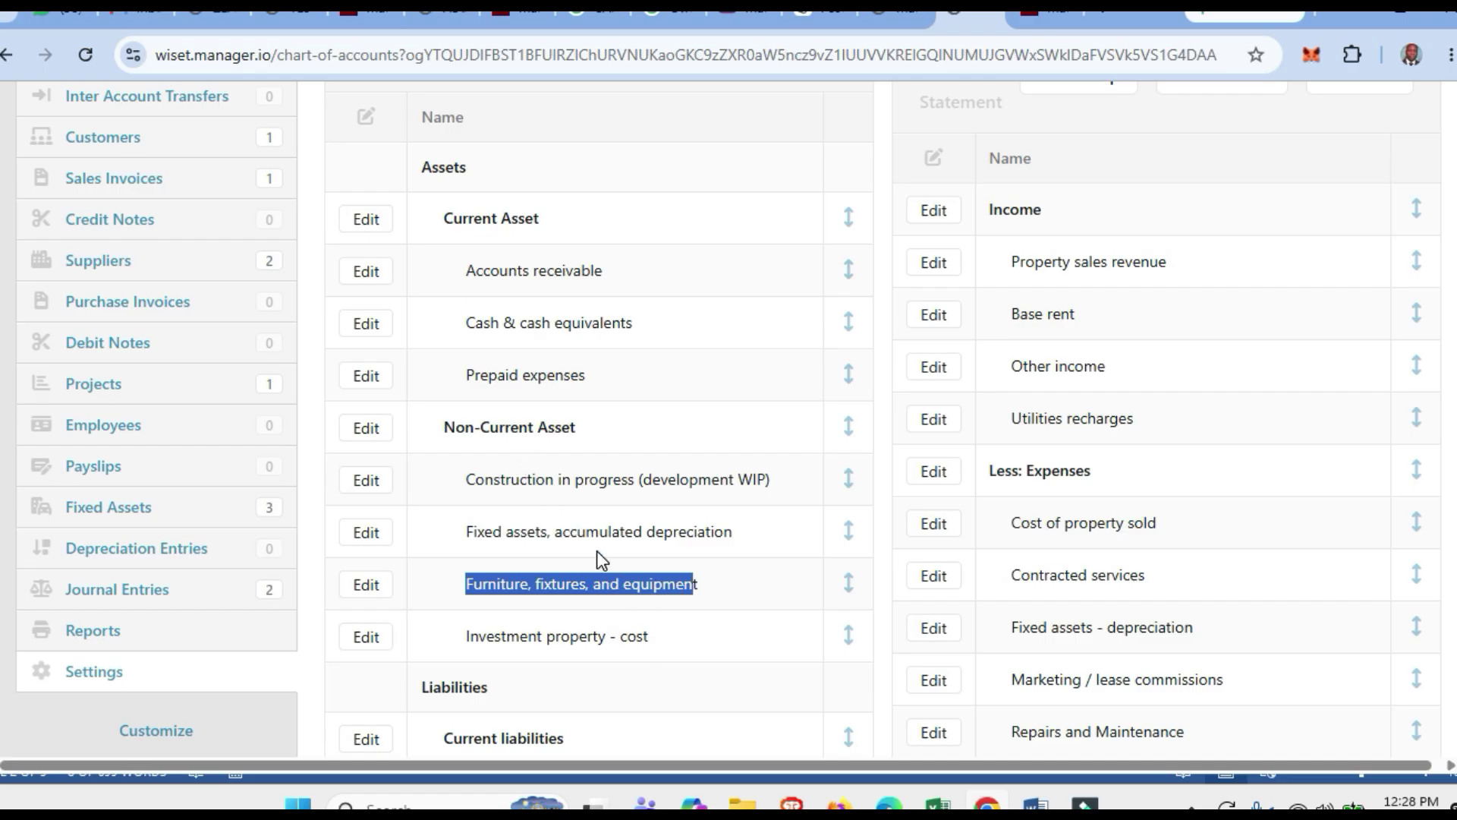
pyautogui.scroll(3, 592, 538)
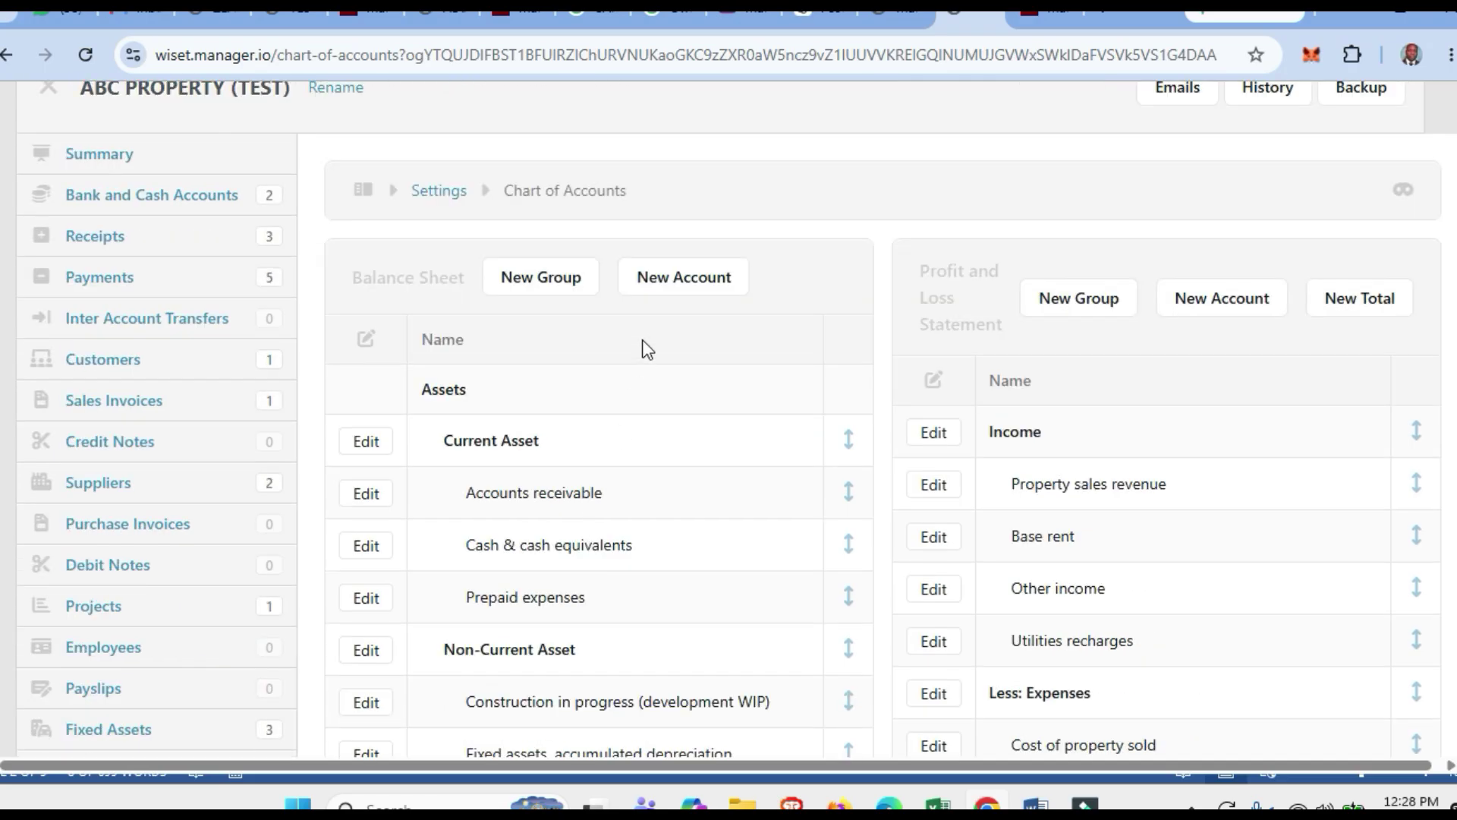
# Highlight the Current liabilities and Non-current liabilities group names in the Liabilities section of the balance sheet accounts.
pyautogui.scroll(-7, 673, 478)
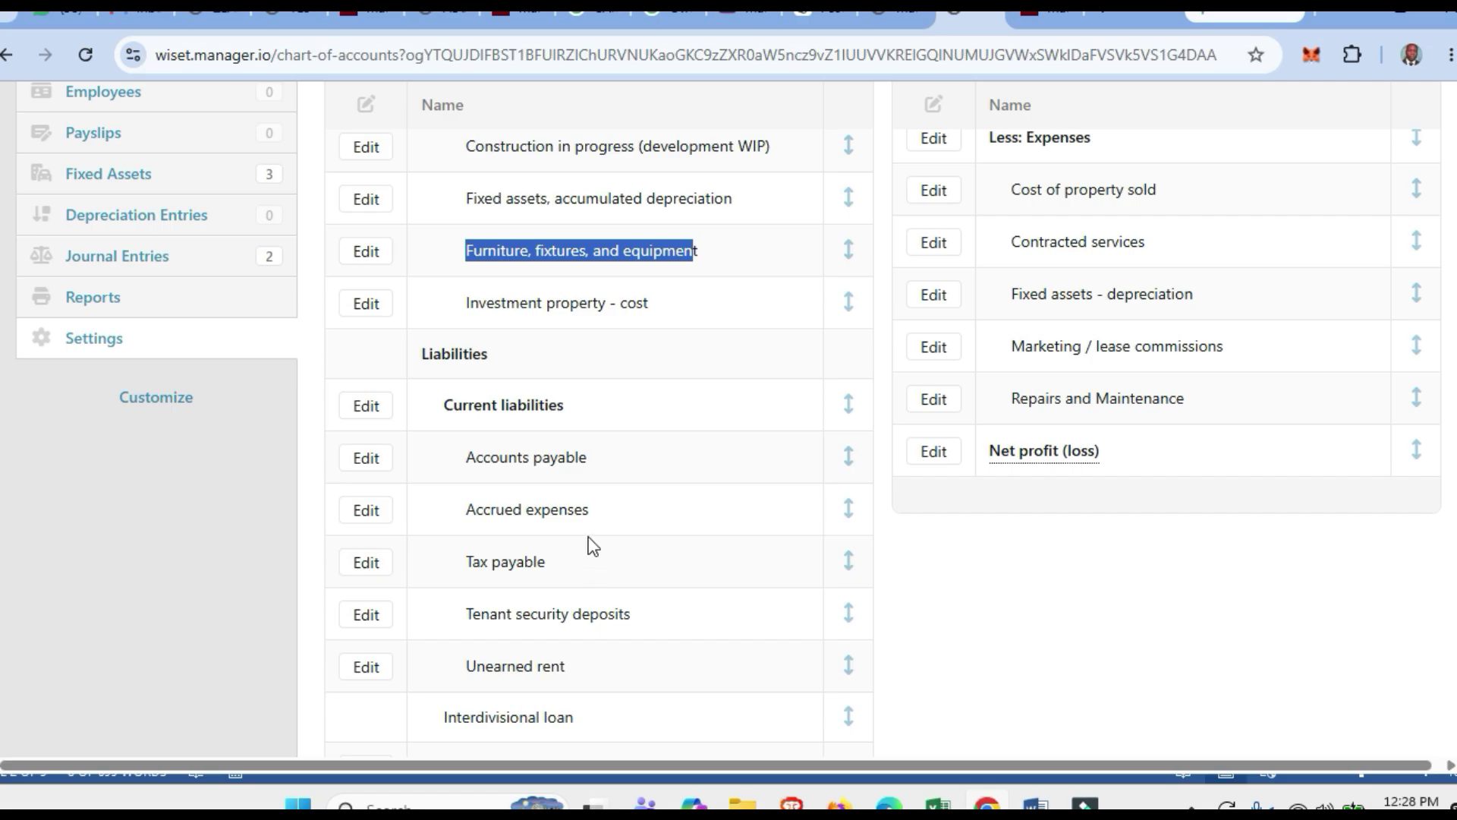
pyautogui.scroll(1, 589, 535)
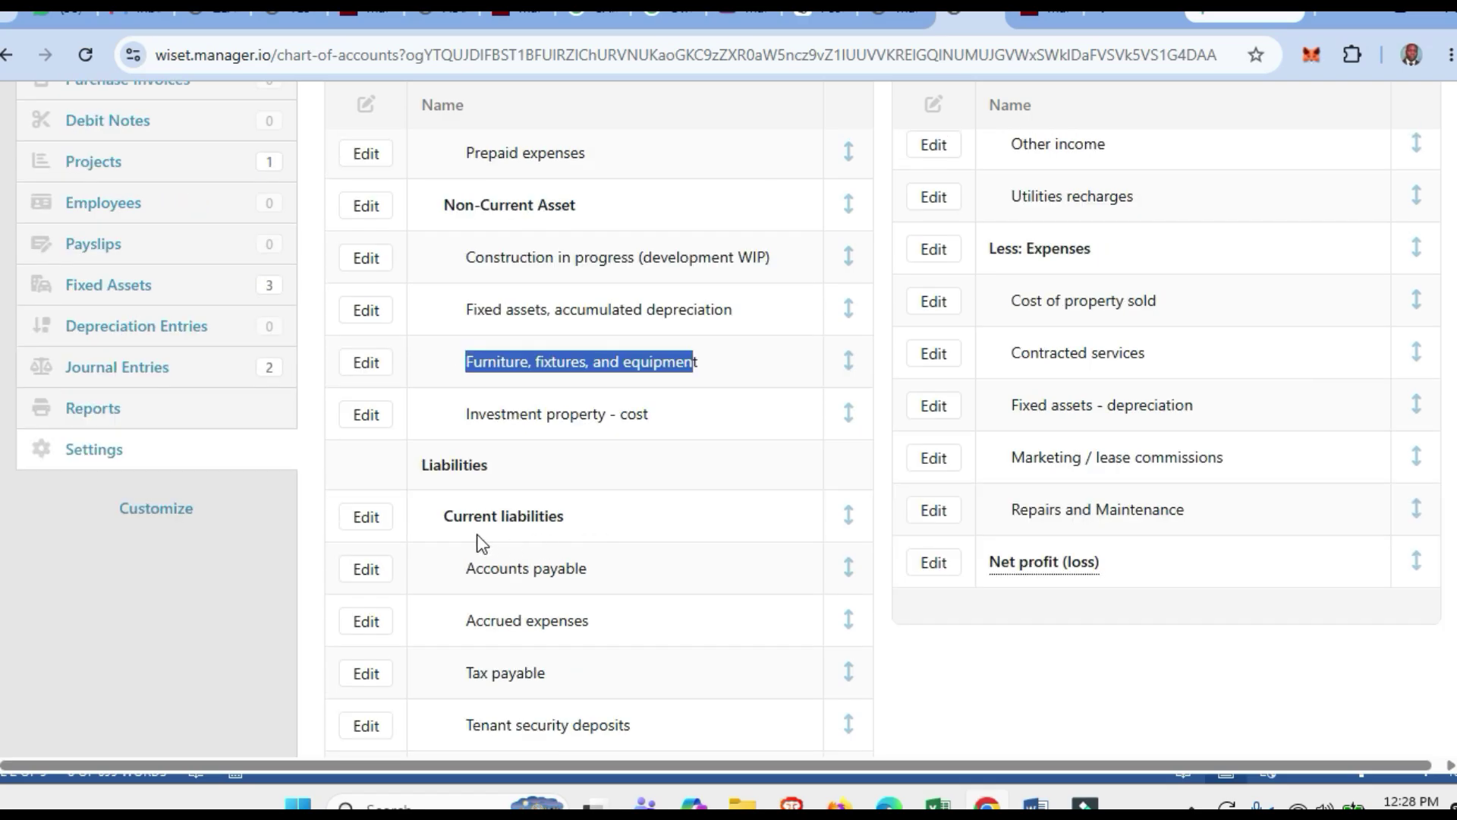
pyautogui.moveTo(446, 522); pyautogui.dragTo(602, 520)
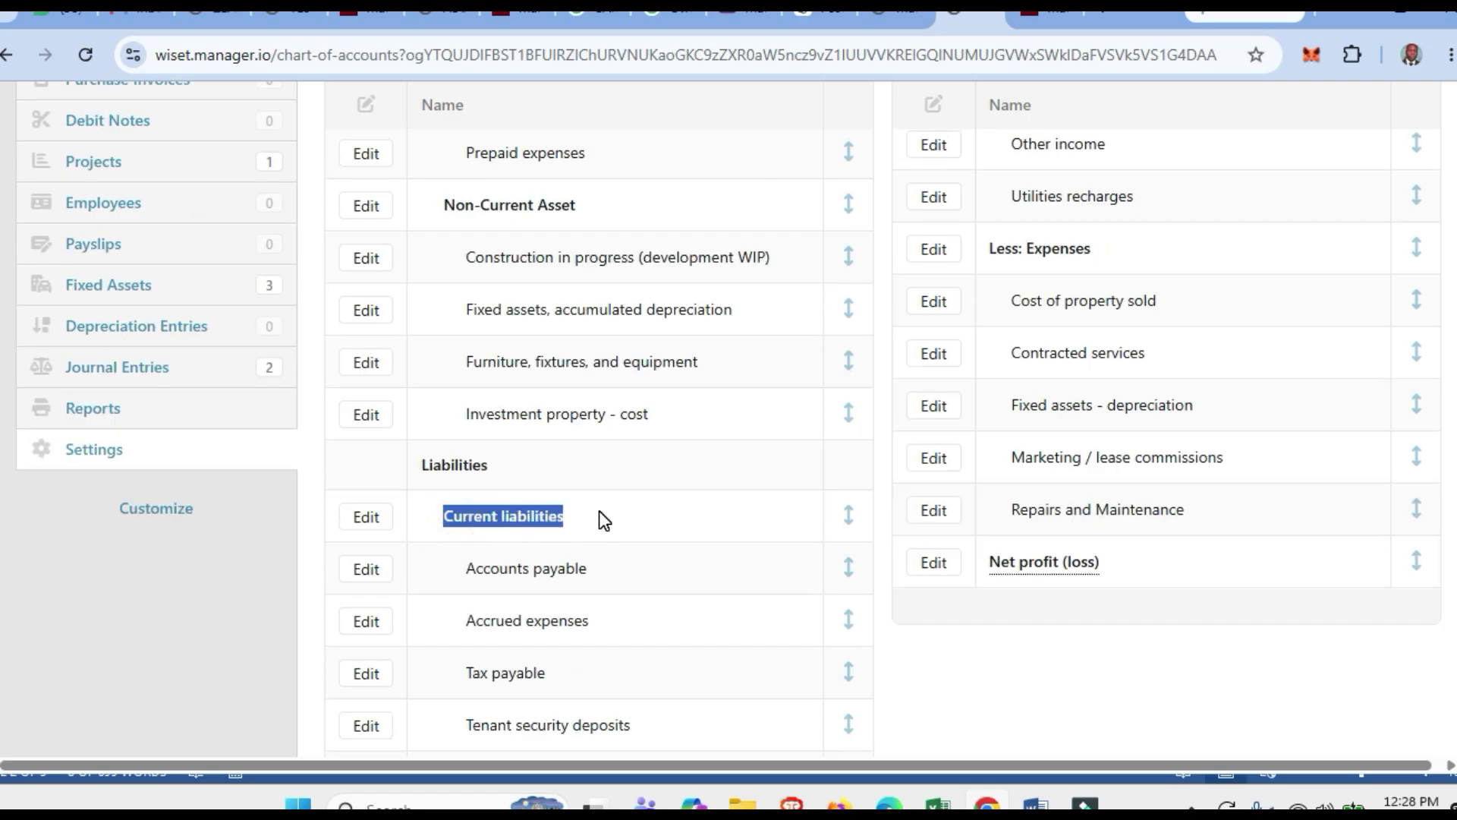
pyautogui.scroll(-3, 613, 562)
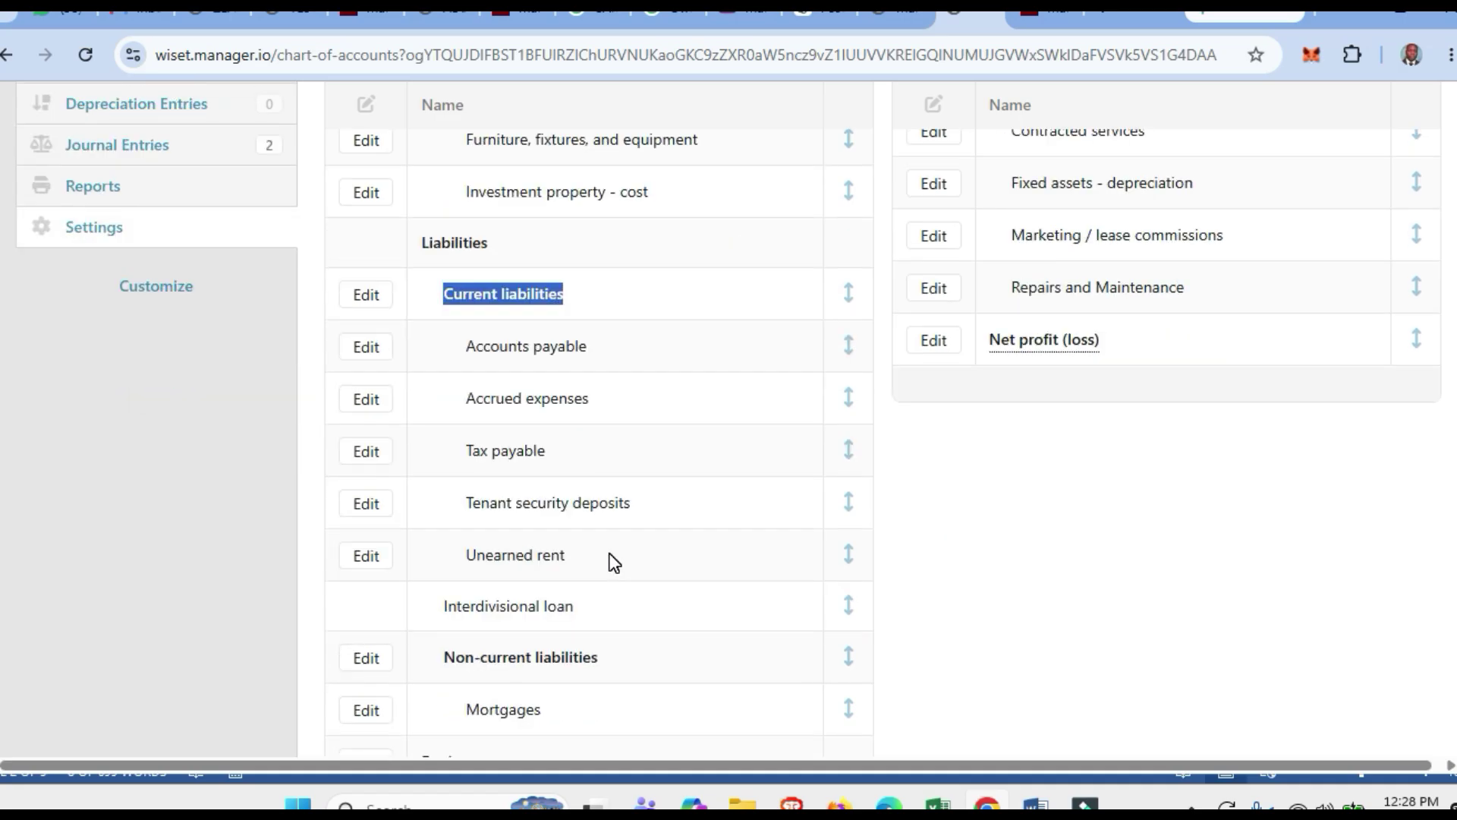
pyautogui.moveTo(442, 657); pyautogui.dragTo(608, 661)
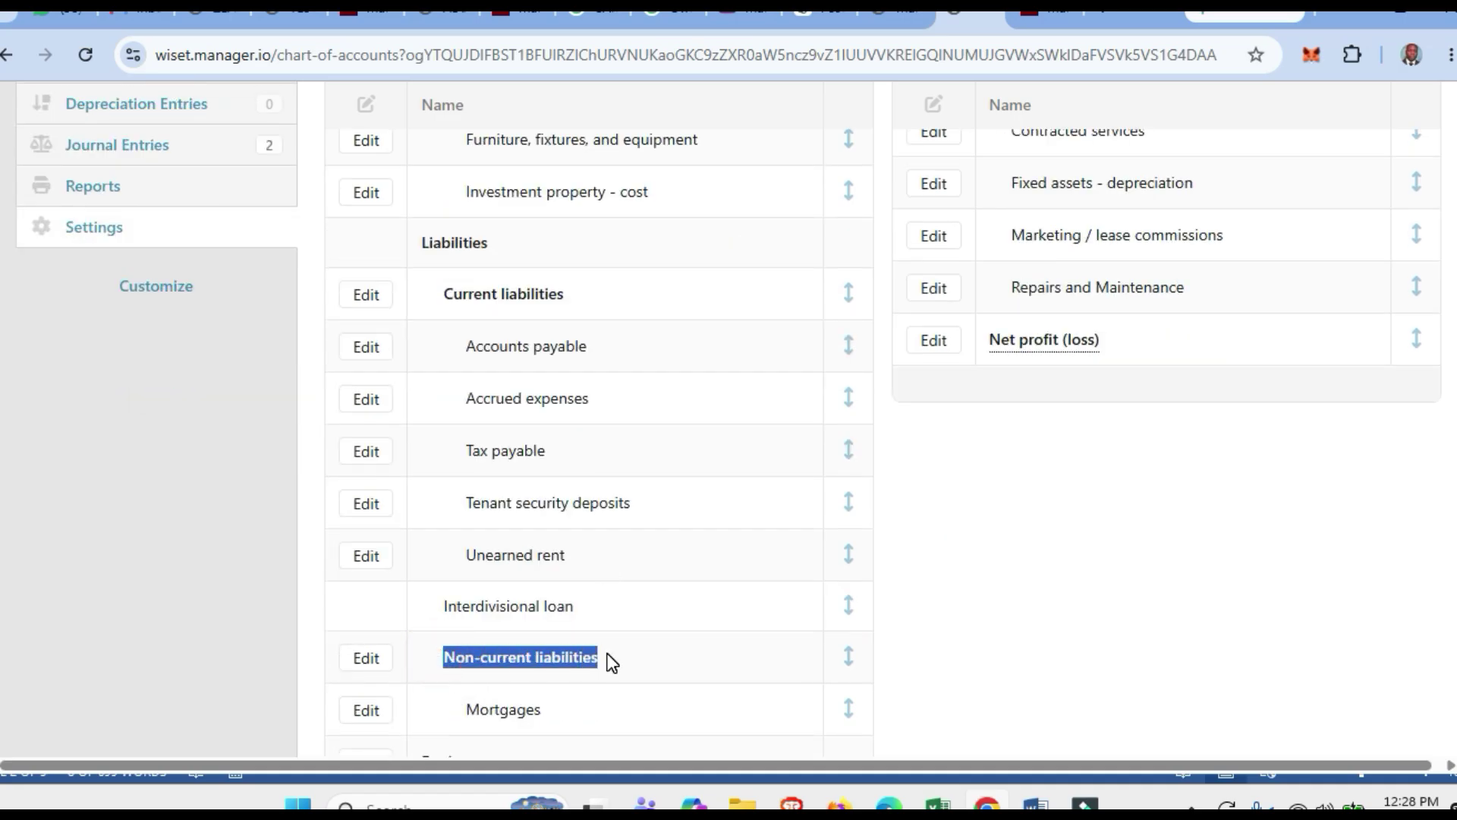
# Highlight the Accounts payable and Accrued expenses accounts under Current liabilities.
pyautogui.click(467, 348)
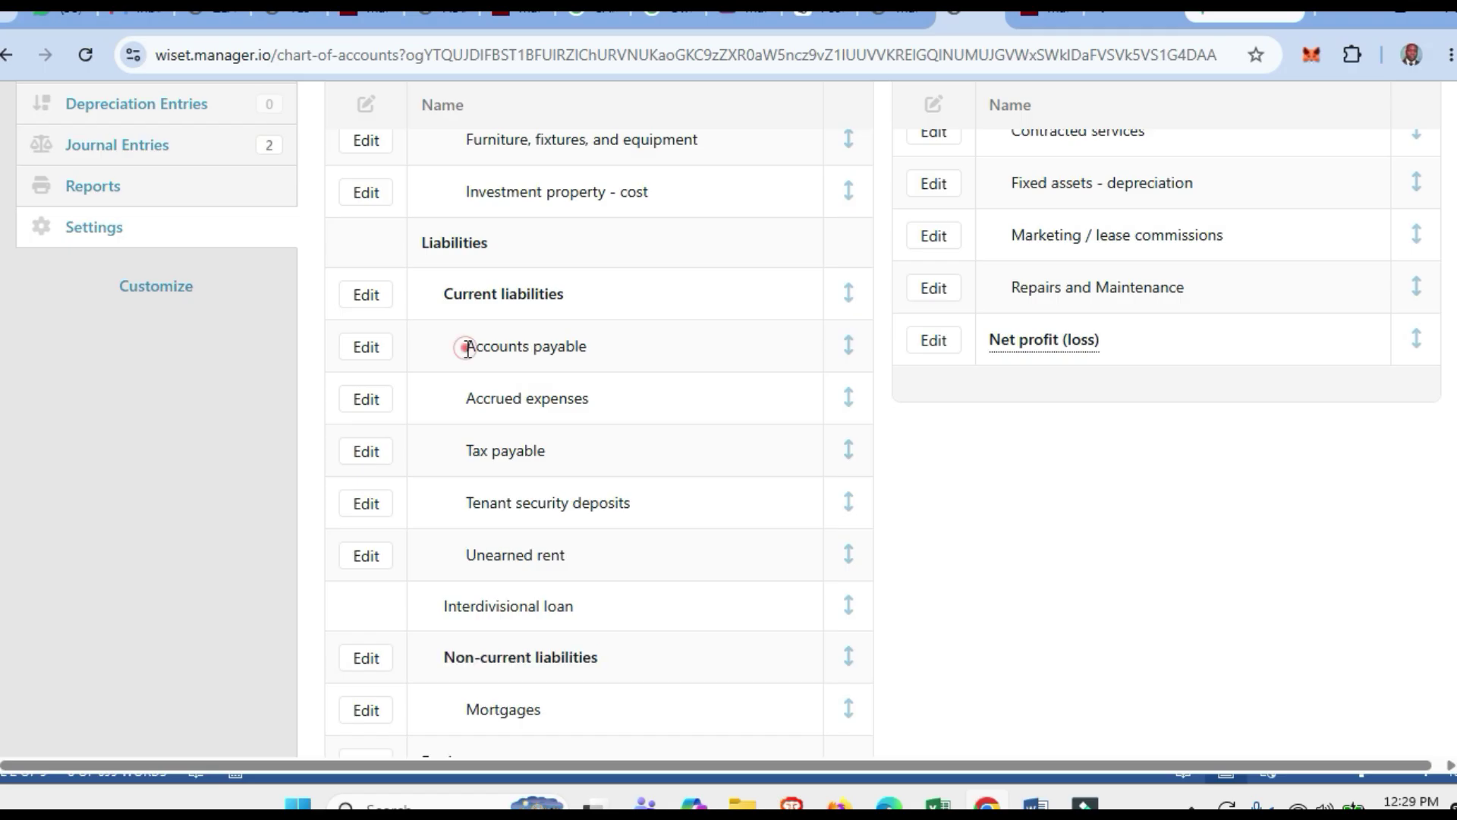
pyautogui.moveTo(467, 348); pyautogui.dragTo(590, 358)
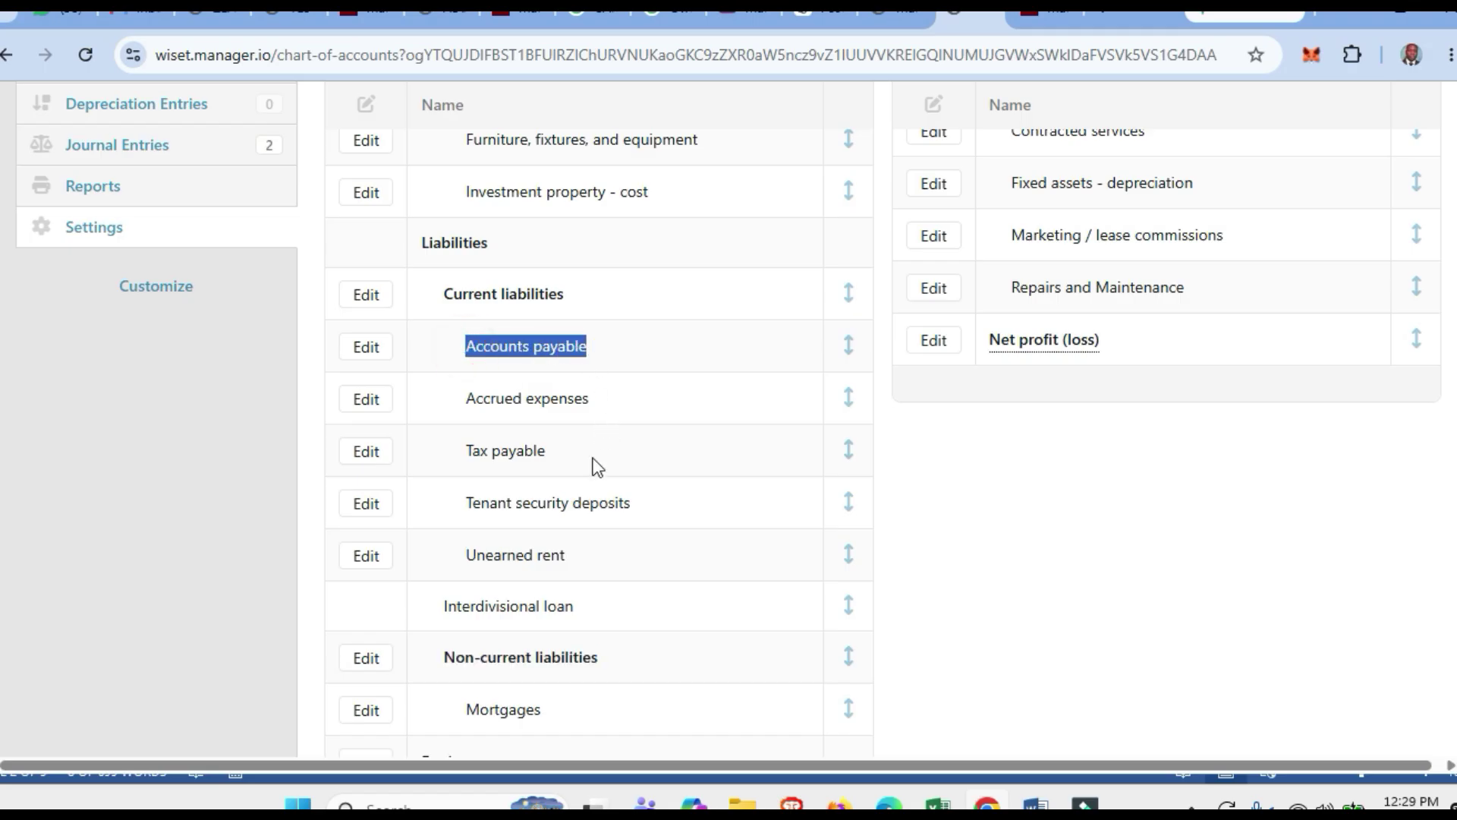
pyautogui.scroll(3, 582, 494)
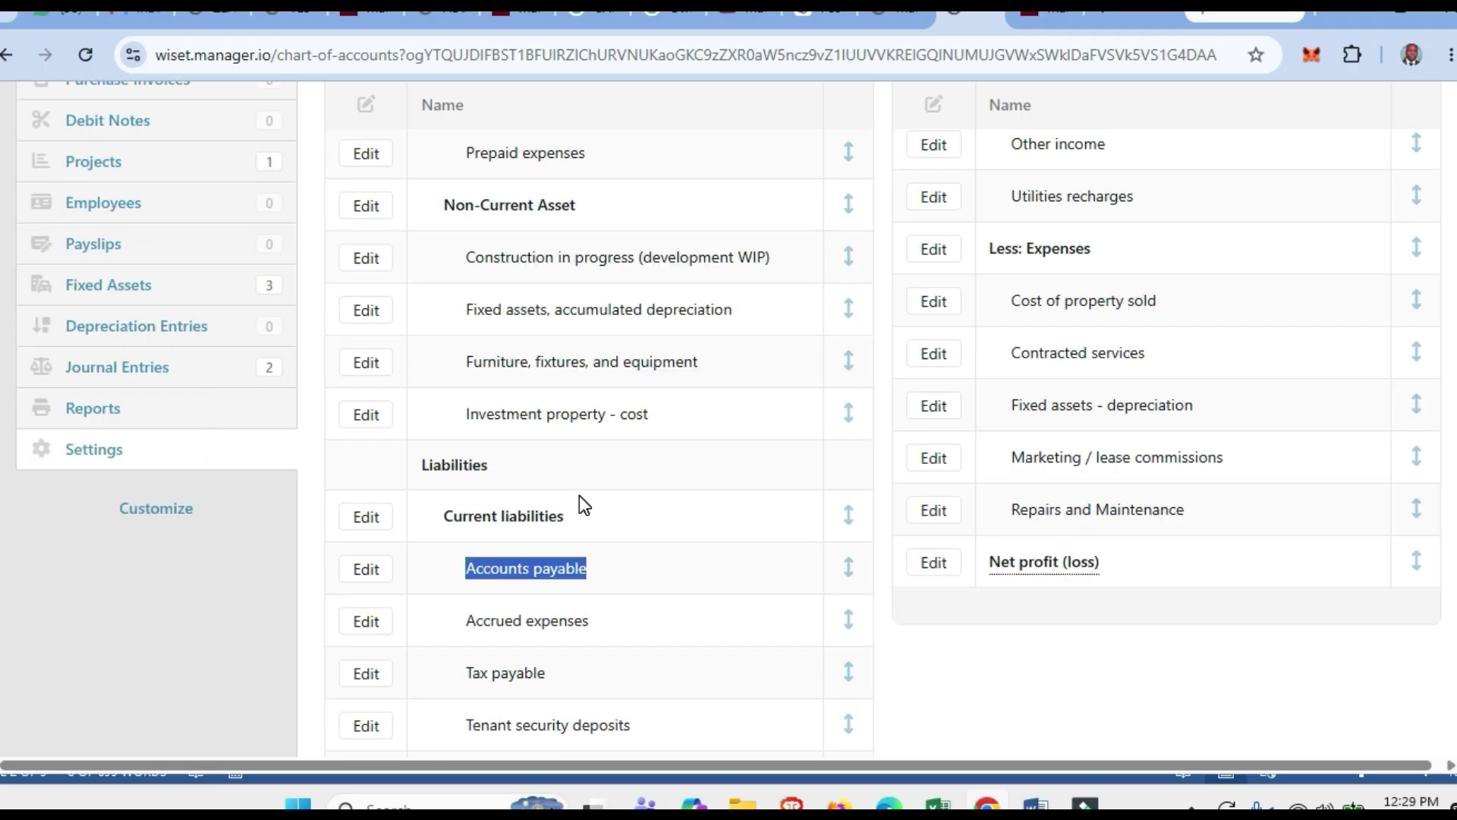
pyautogui.scroll(3, 580, 504)
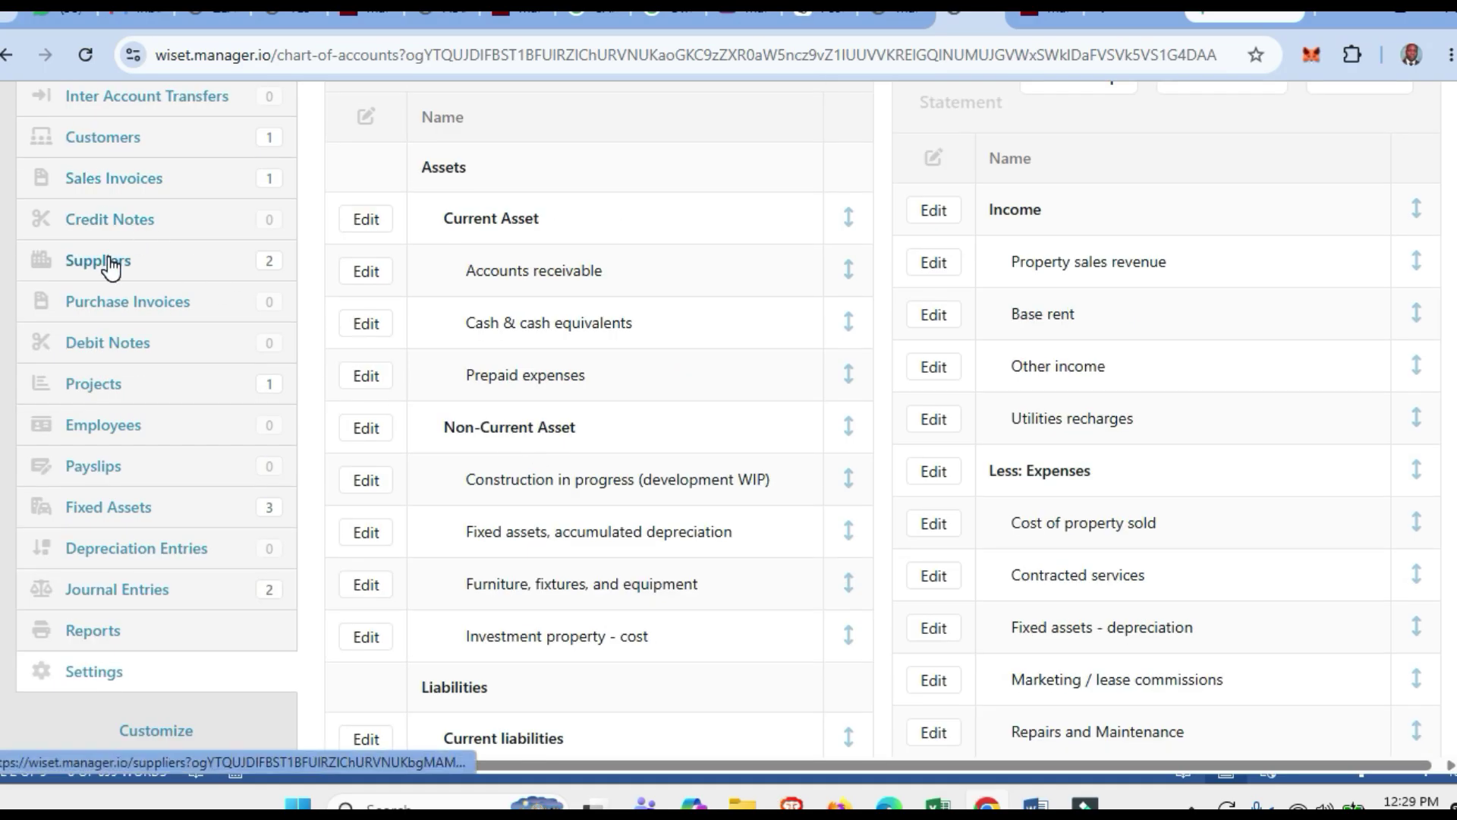
pyautogui.scroll(-4, 563, 435)
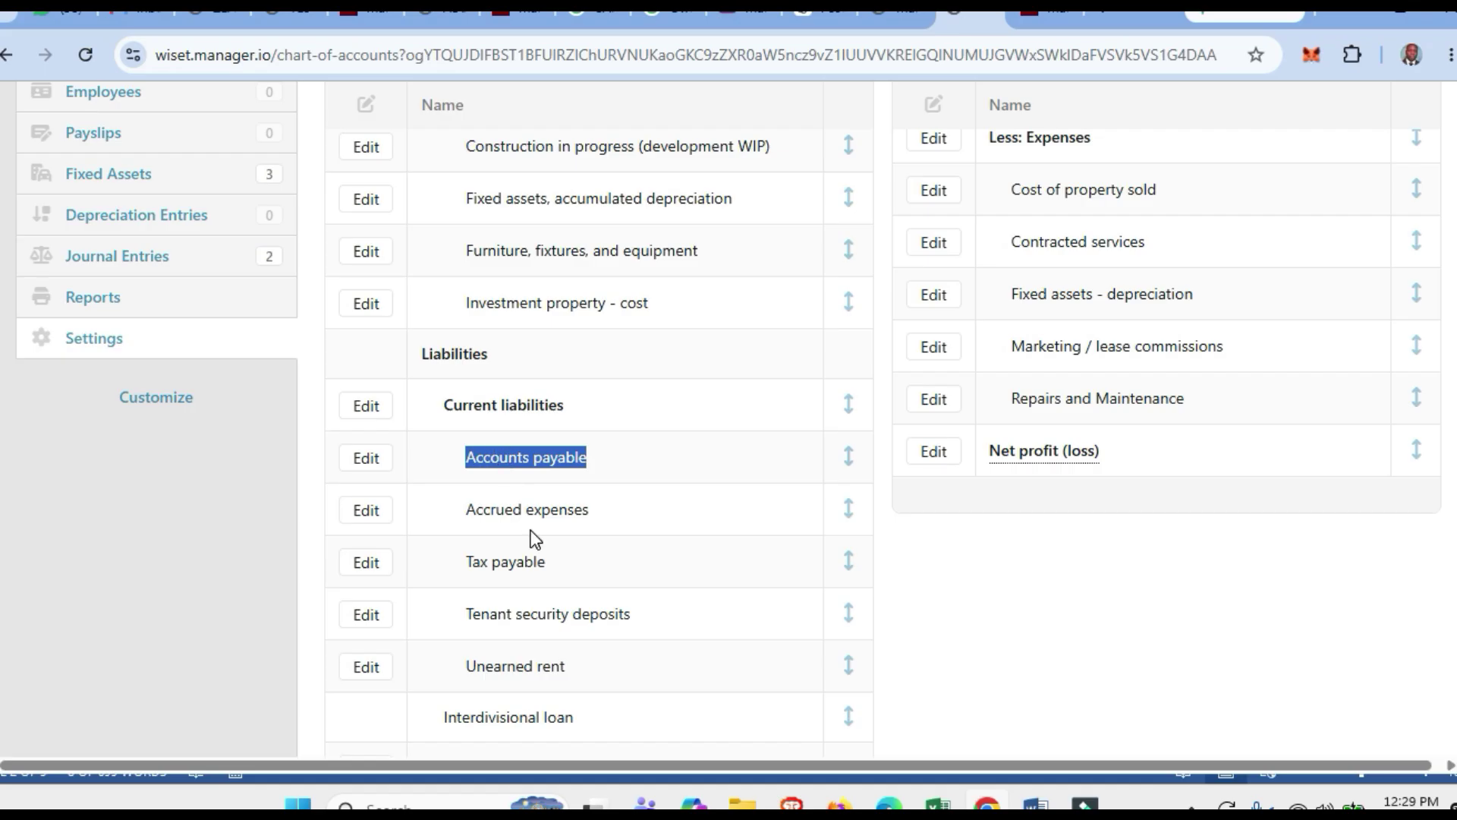
pyautogui.moveTo(464, 513); pyautogui.dragTo(598, 526)
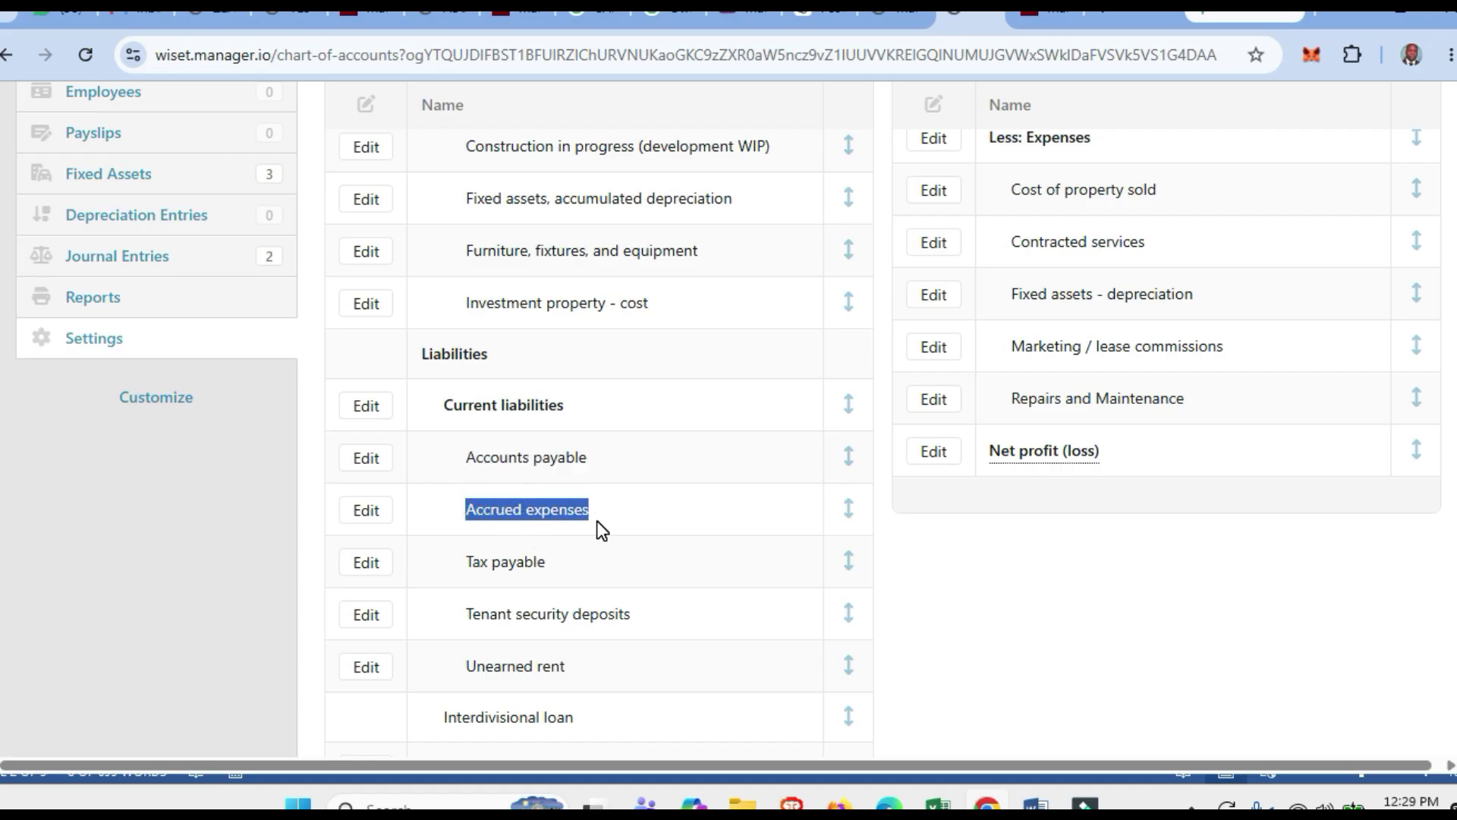
pyautogui.scroll(6, 596, 526)
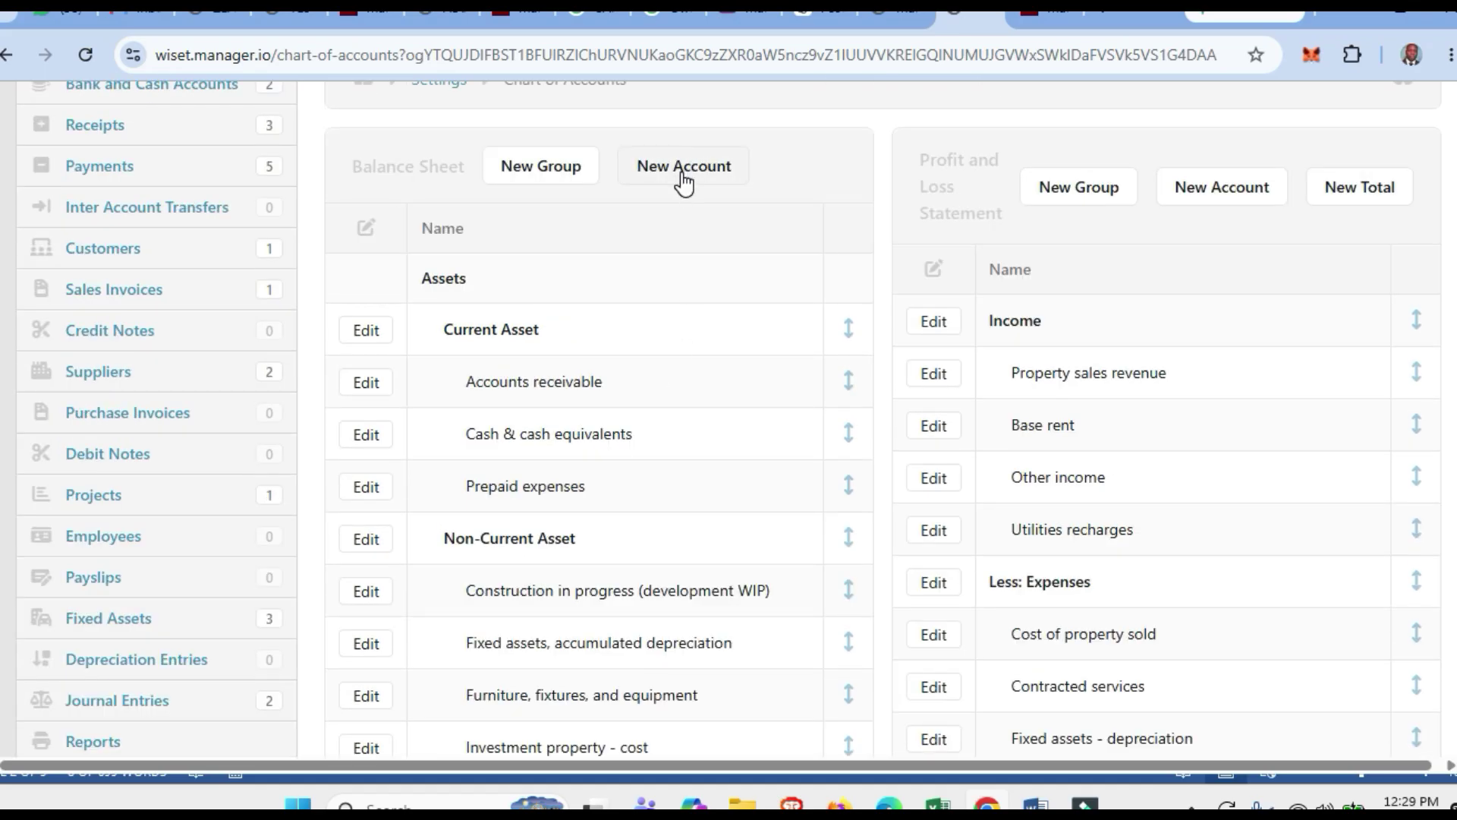
# Highlight the Tax payable, Tenant security deposits and Unearned rent accounts under Current liabilities.
pyautogui.scroll(-7, 686, 519)
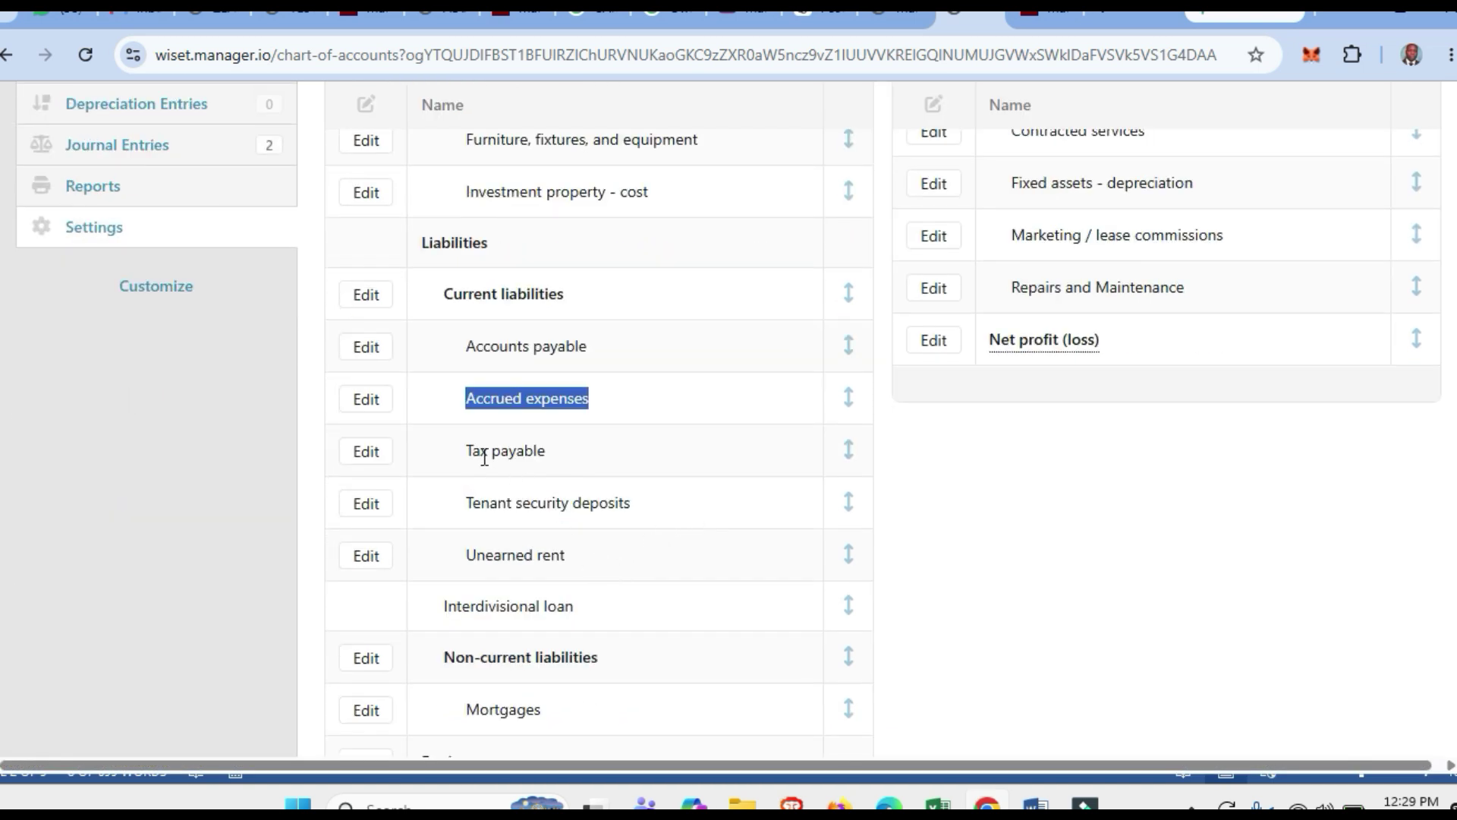
pyautogui.moveTo(466, 450); pyautogui.dragTo(580, 465)
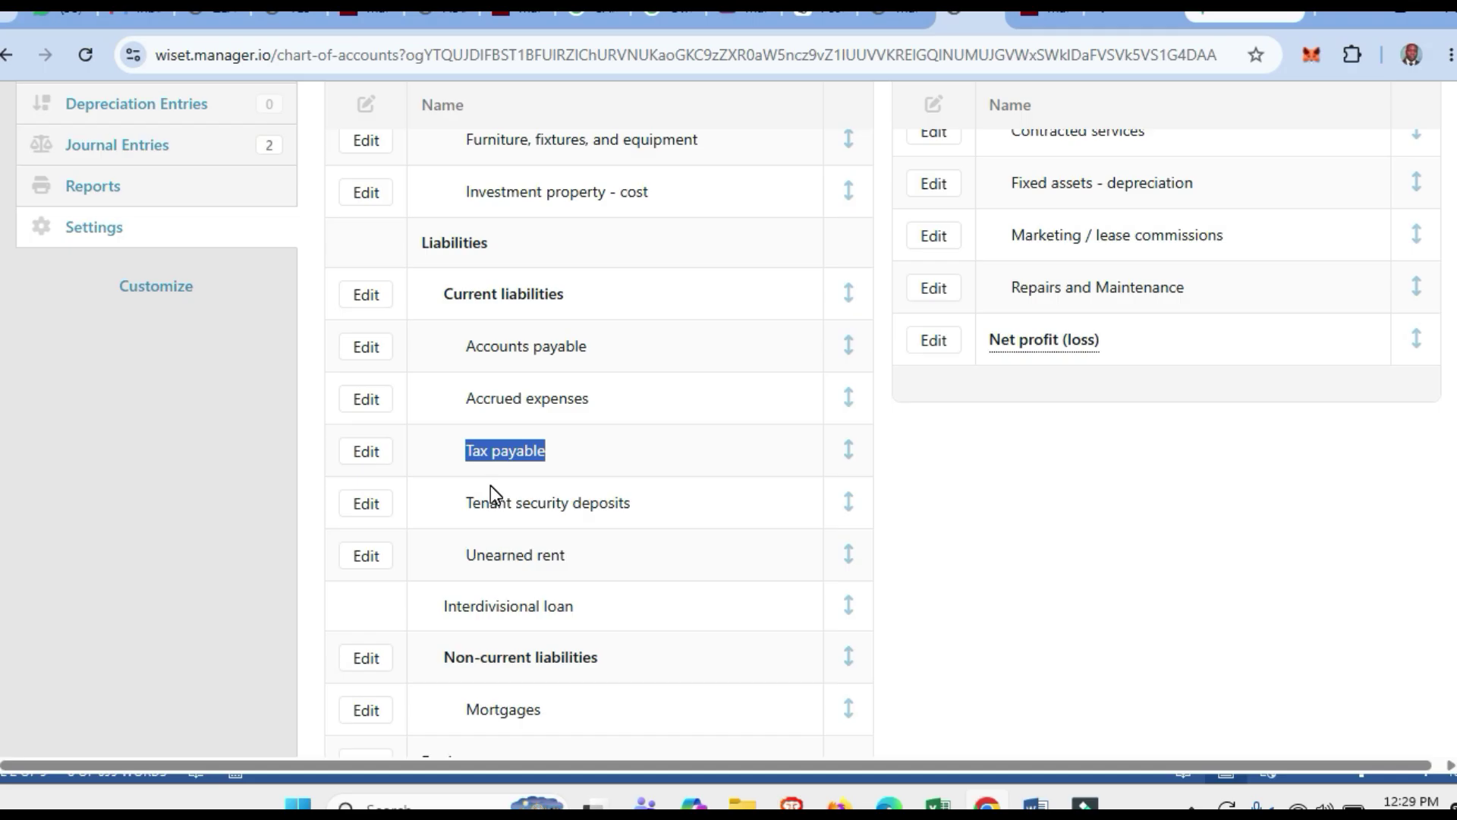
pyautogui.click(516, 455)
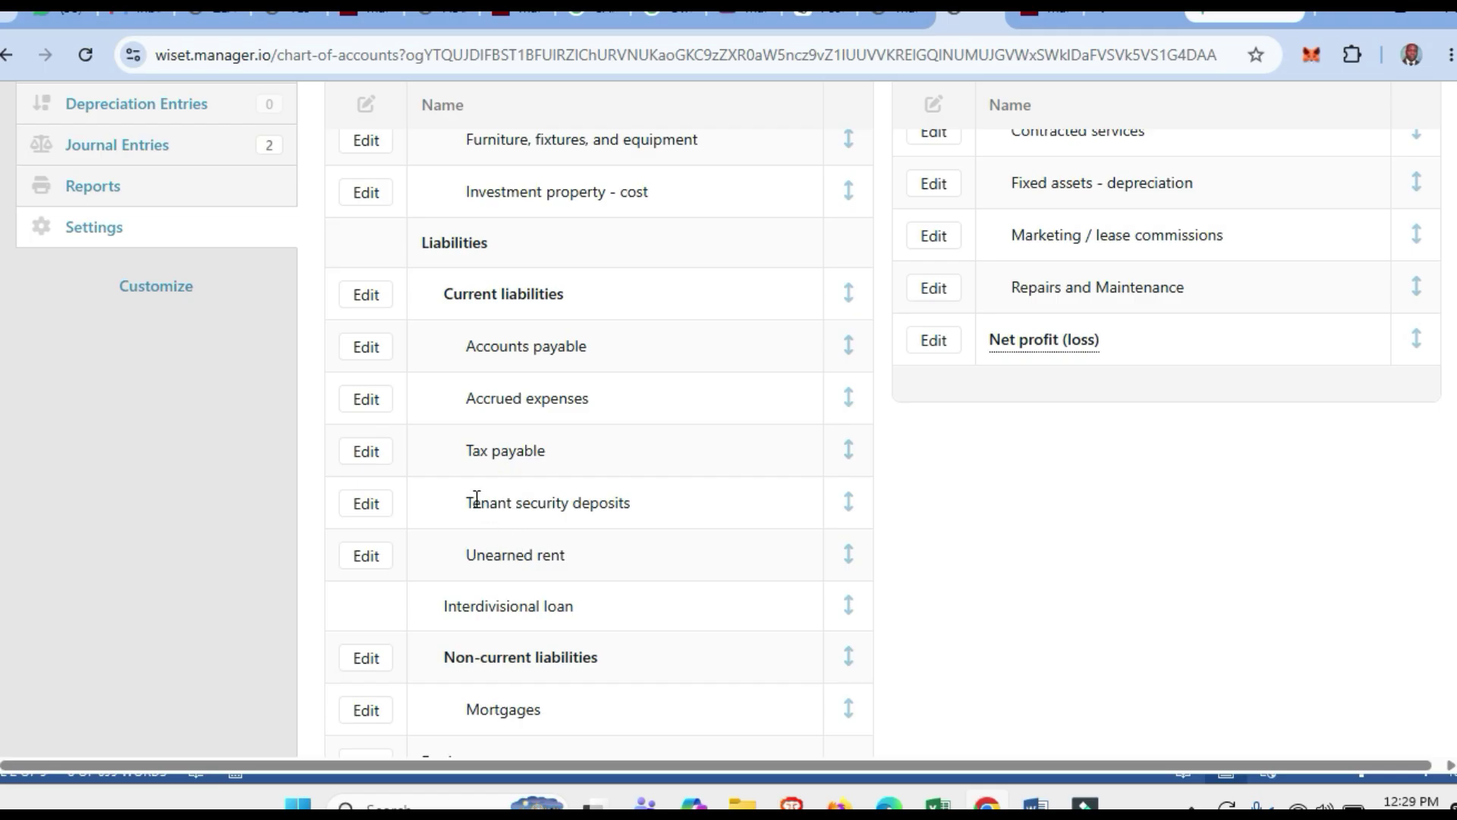
pyautogui.moveTo(475, 500); pyautogui.dragTo(620, 503)
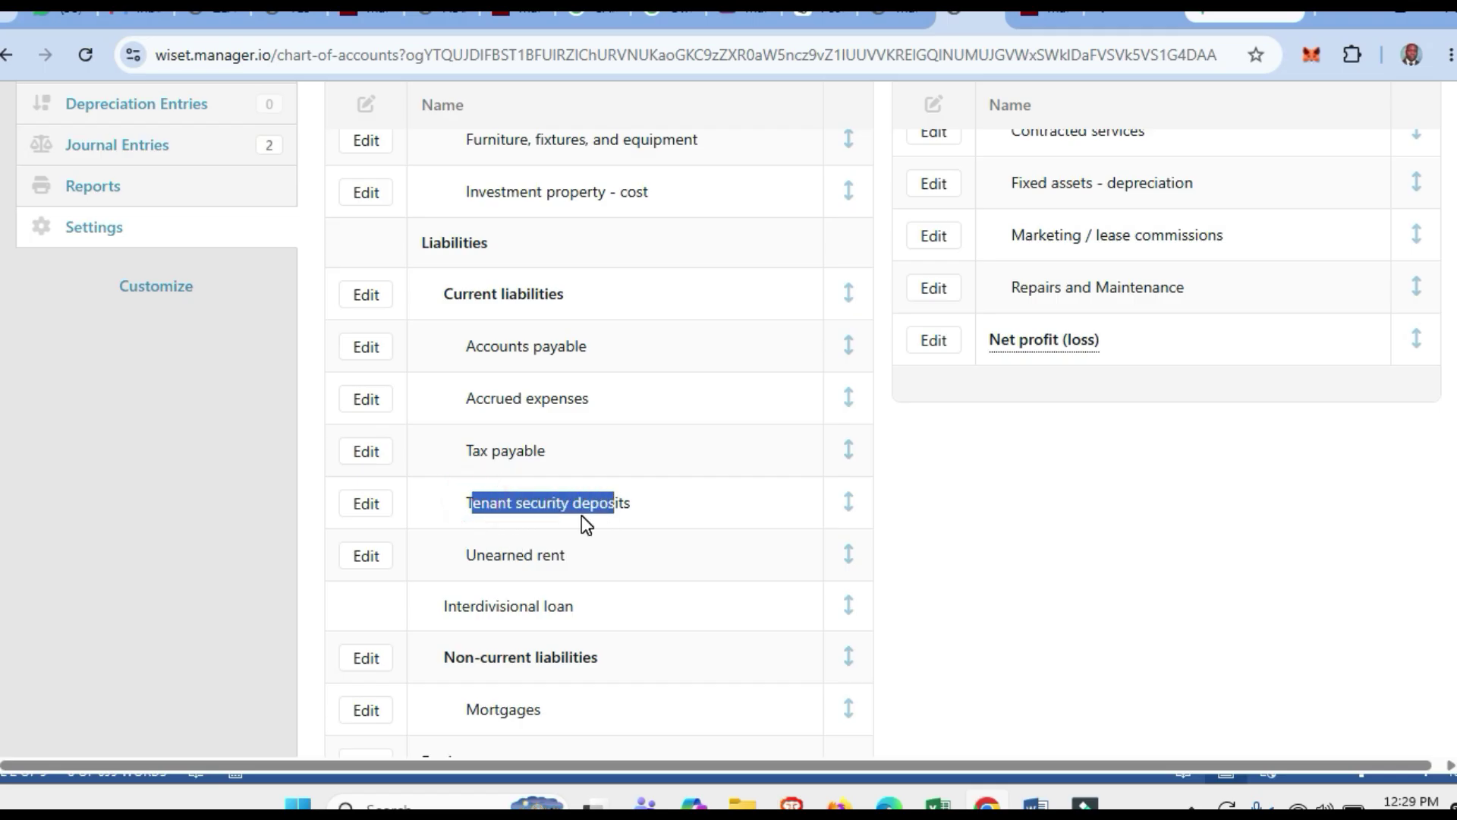
pyautogui.scroll(7, 582, 517)
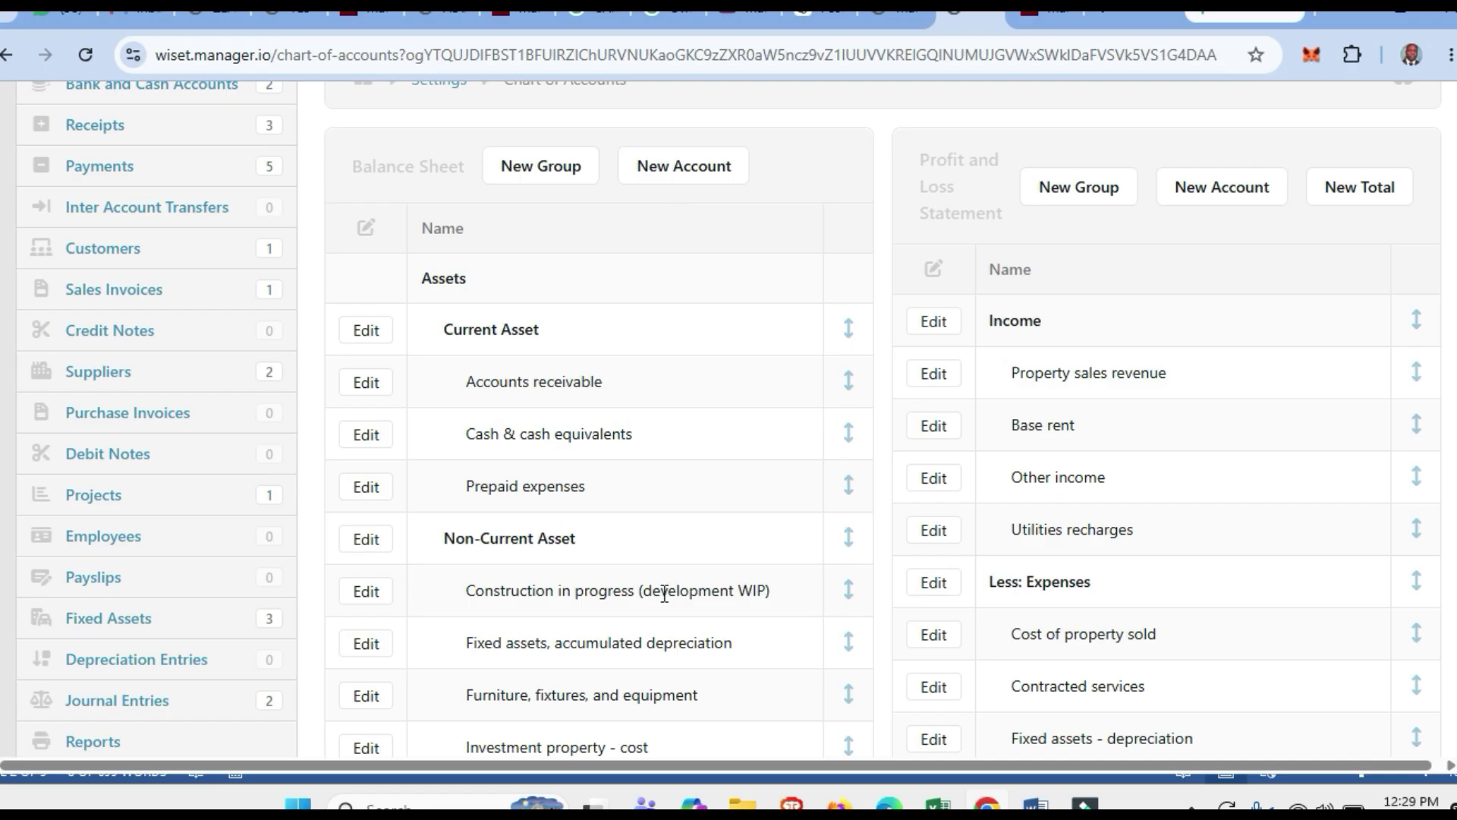
pyautogui.scroll(-7, 664, 597)
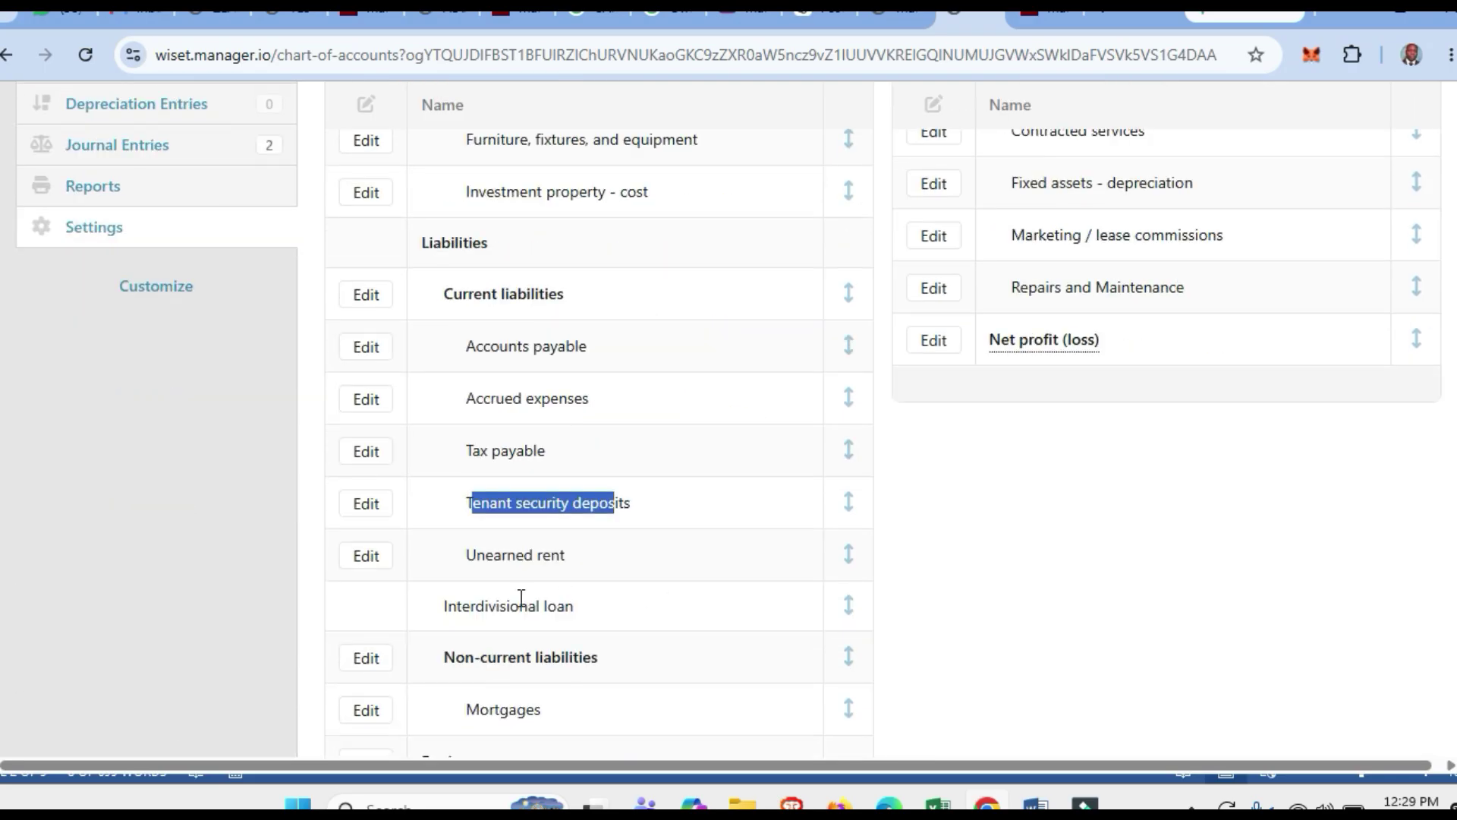
pyautogui.moveTo(475, 557); pyautogui.dragTo(572, 557)
# Highlight the Non-current liabilities group and its Mortgages account, and look over the rest of the balance sheet accounts.
pyautogui.scroll(-3, 575, 563)
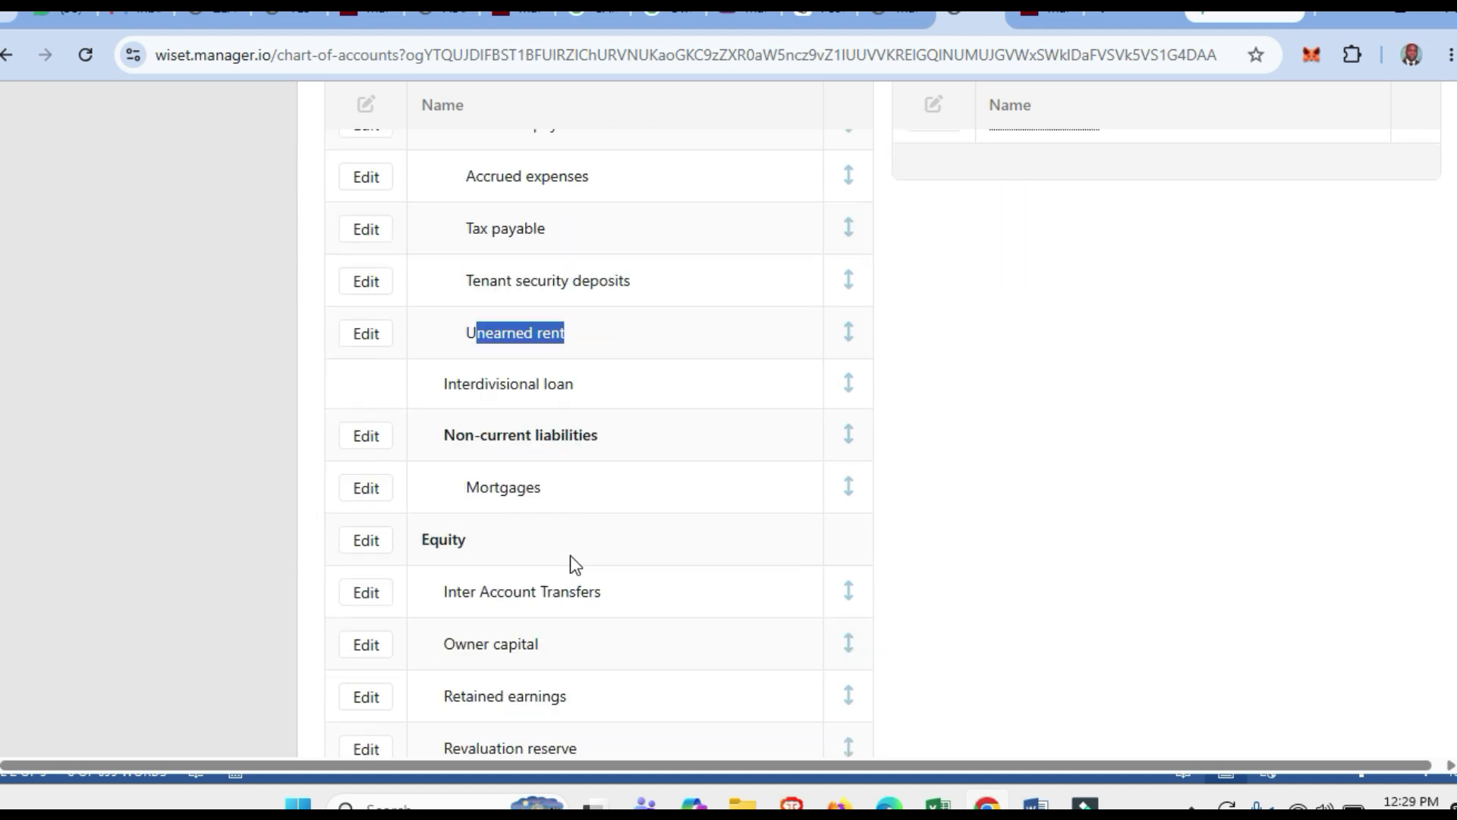
pyautogui.moveTo(444, 434); pyautogui.dragTo(587, 443)
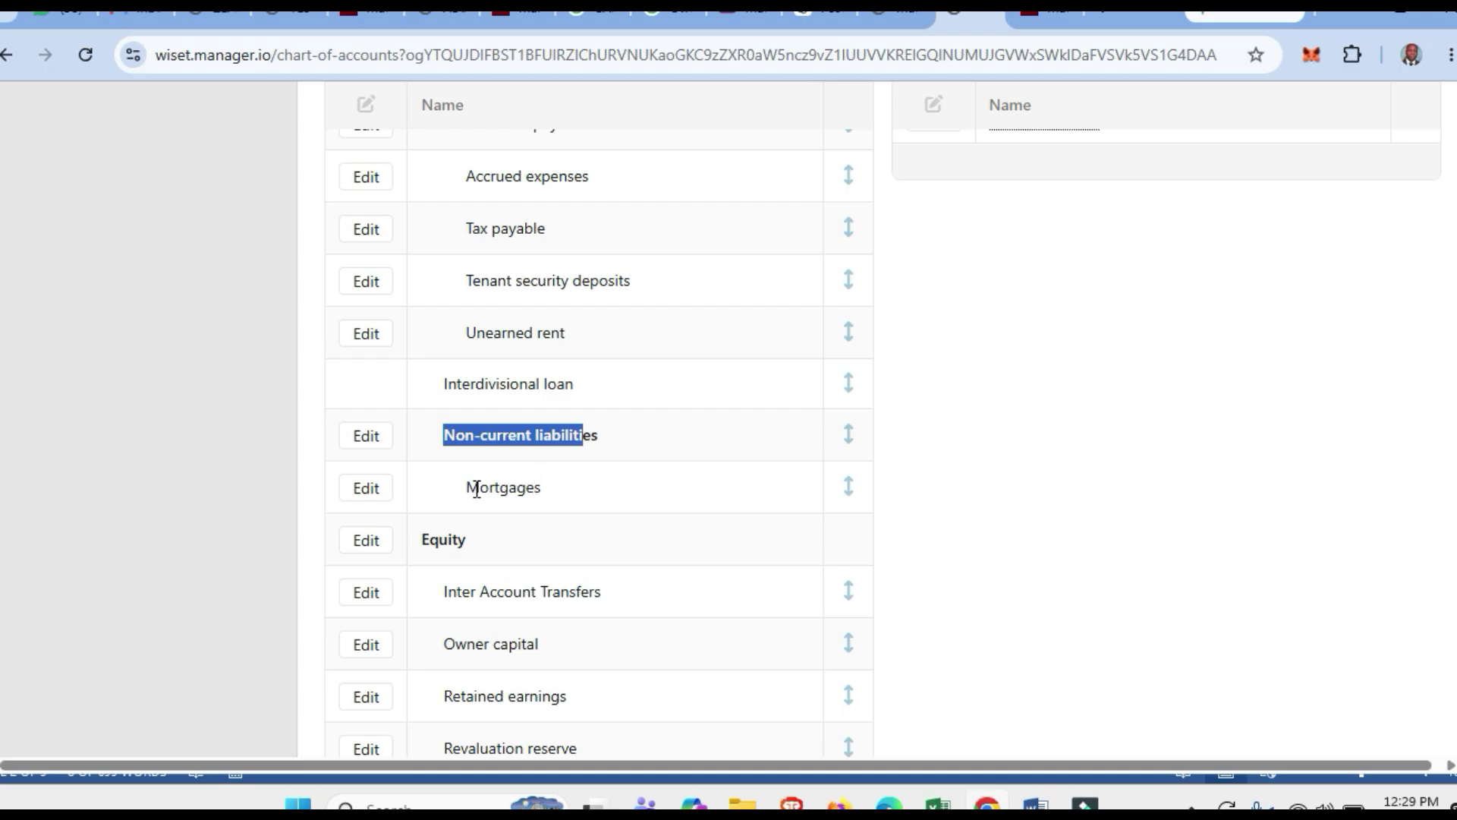
pyautogui.moveTo(469, 485); pyautogui.dragTo(545, 478)
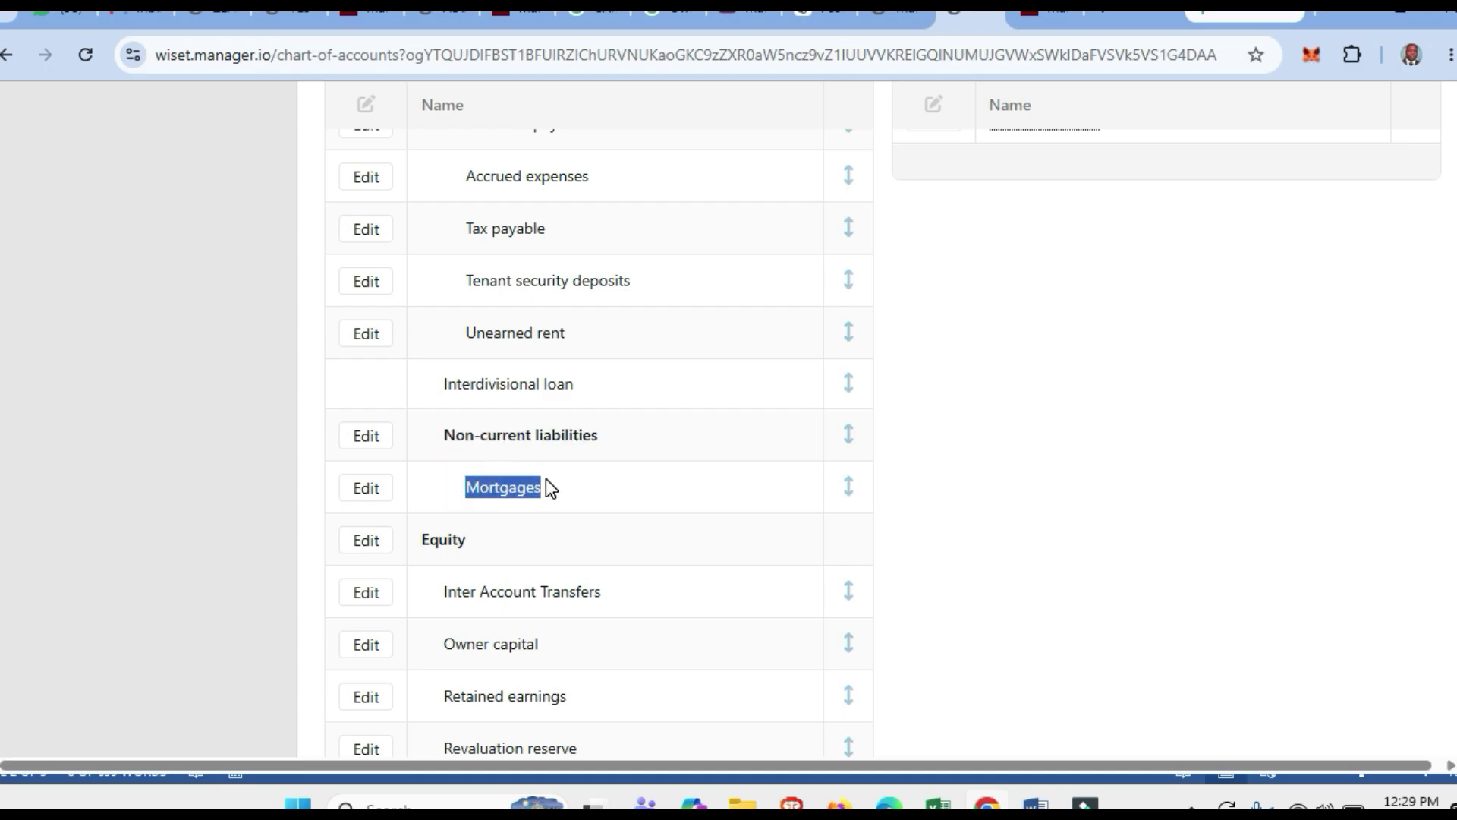
pyautogui.scroll(10, 544, 478)
pyautogui.scroll(-8, 545, 478)
pyautogui.scroll(-4, 547, 474)
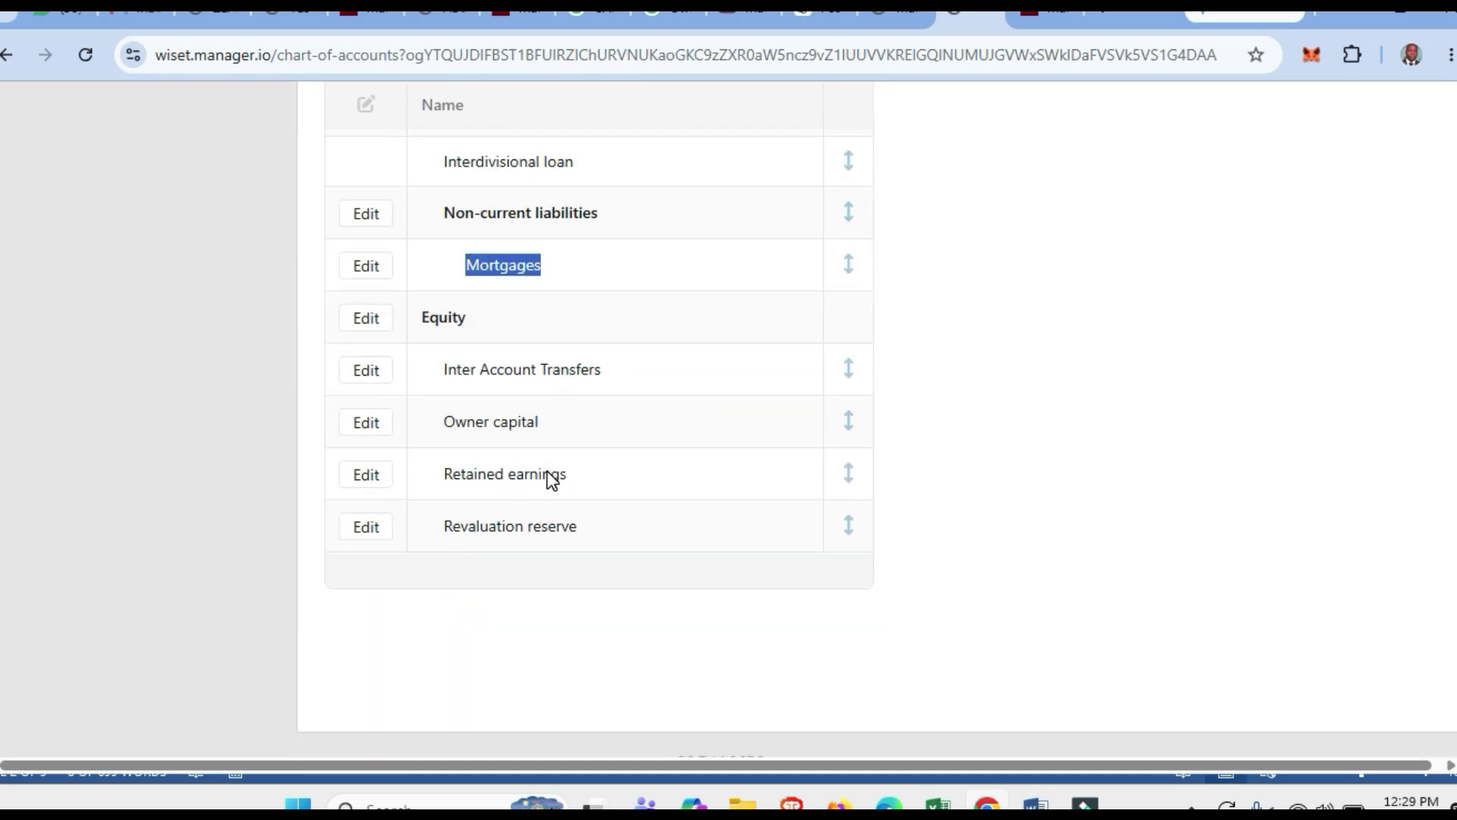
pyautogui.scroll(10, 605, 337)
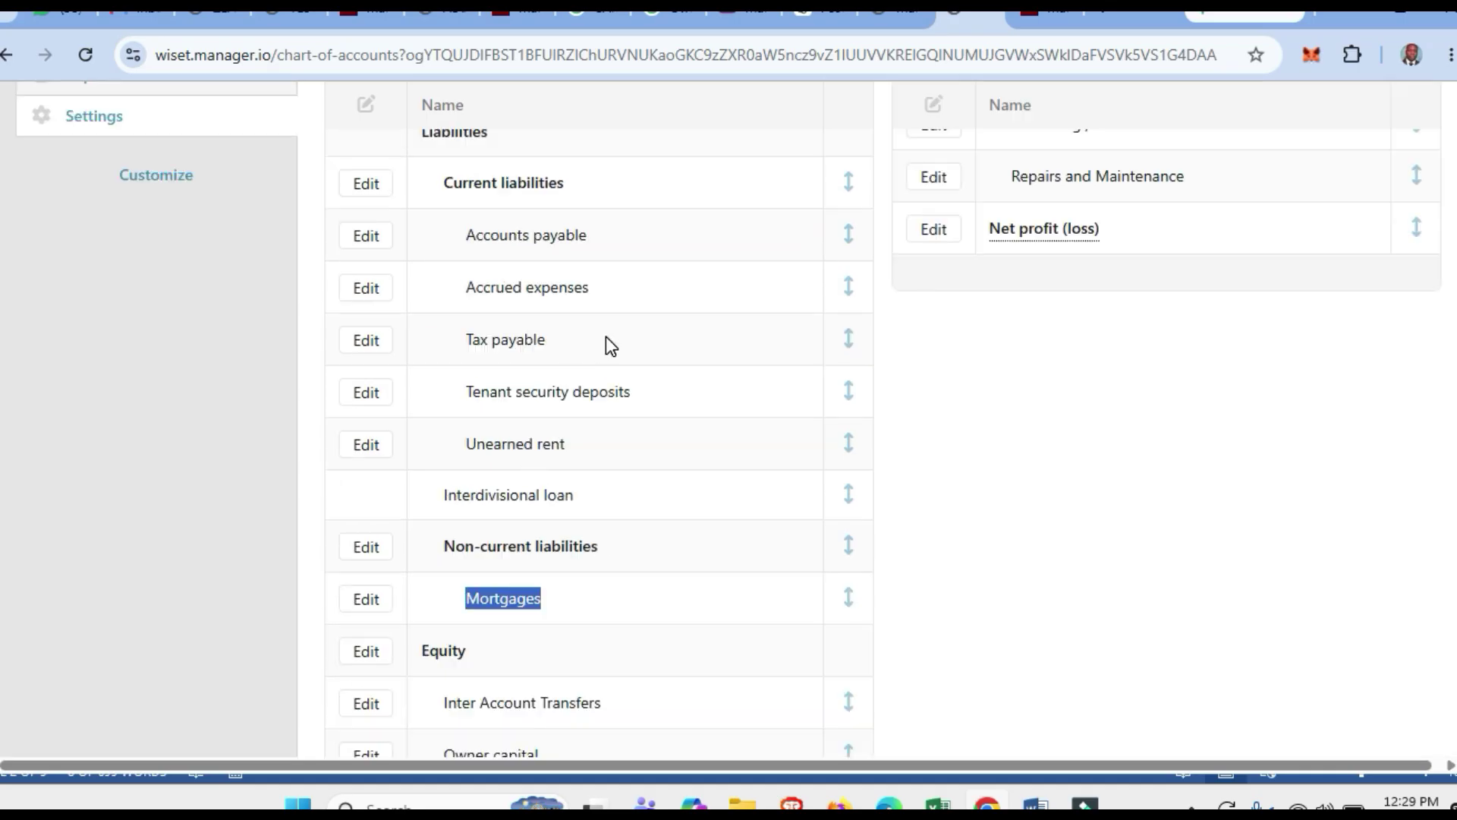
pyautogui.scroll(3, 535, 291)
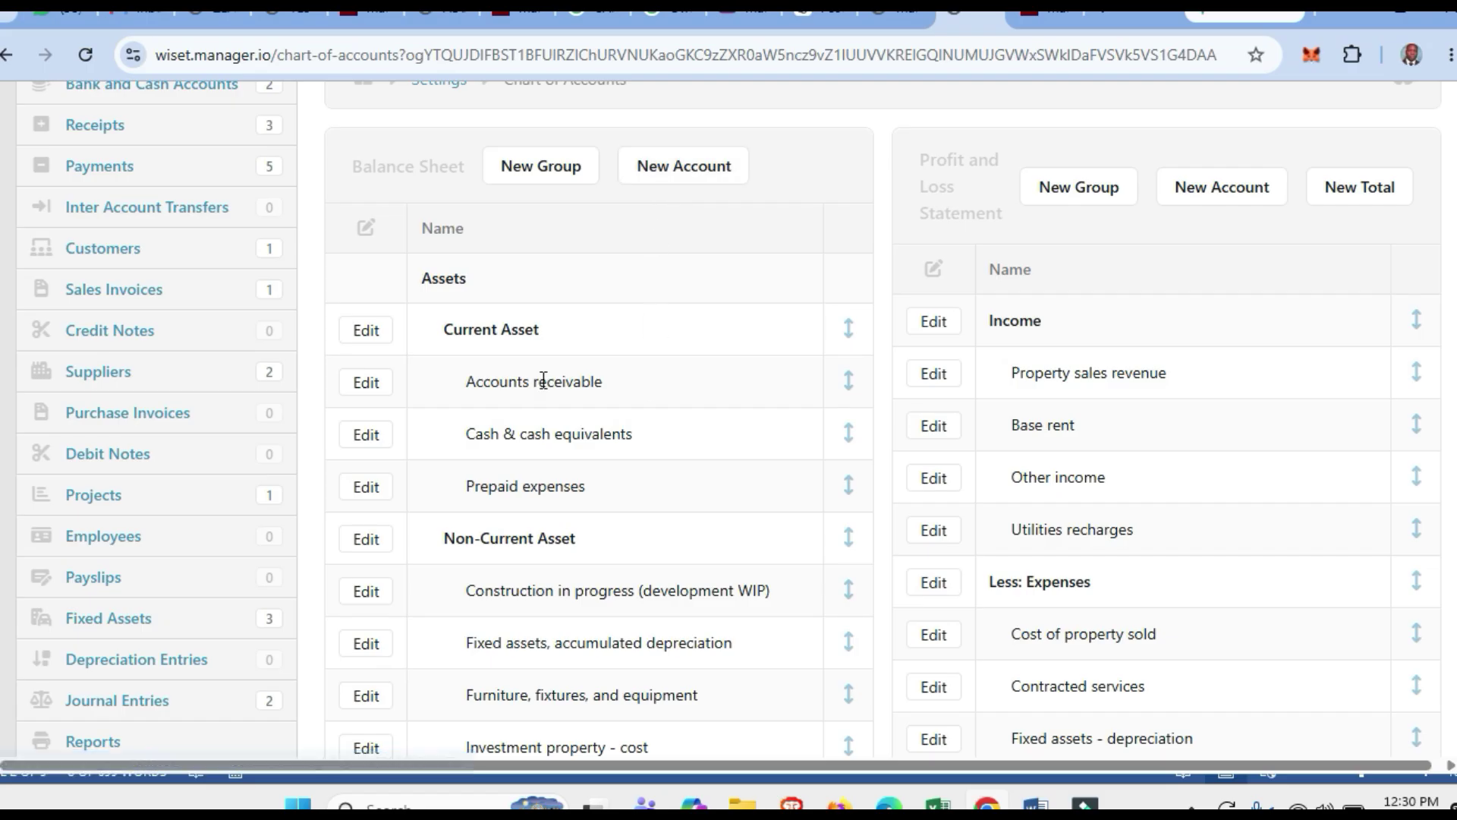
# Highlight the Inter Account Transfers, Owner capital, Retained earnings and Revaluation reserve accounts under Equity.
pyautogui.scroll(-13, 507, 467)
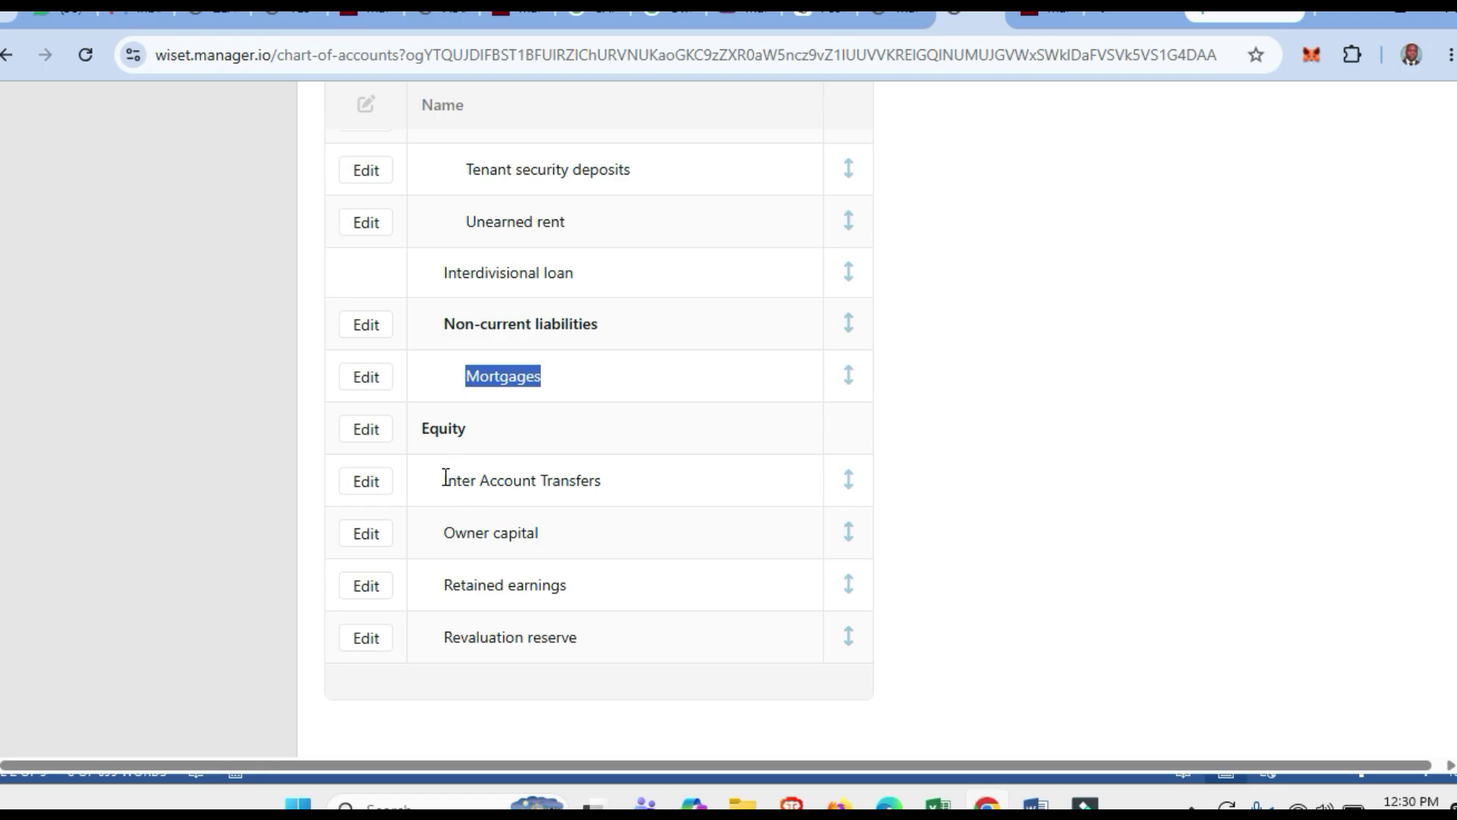
pyautogui.moveTo(445, 478); pyautogui.dragTo(602, 481)
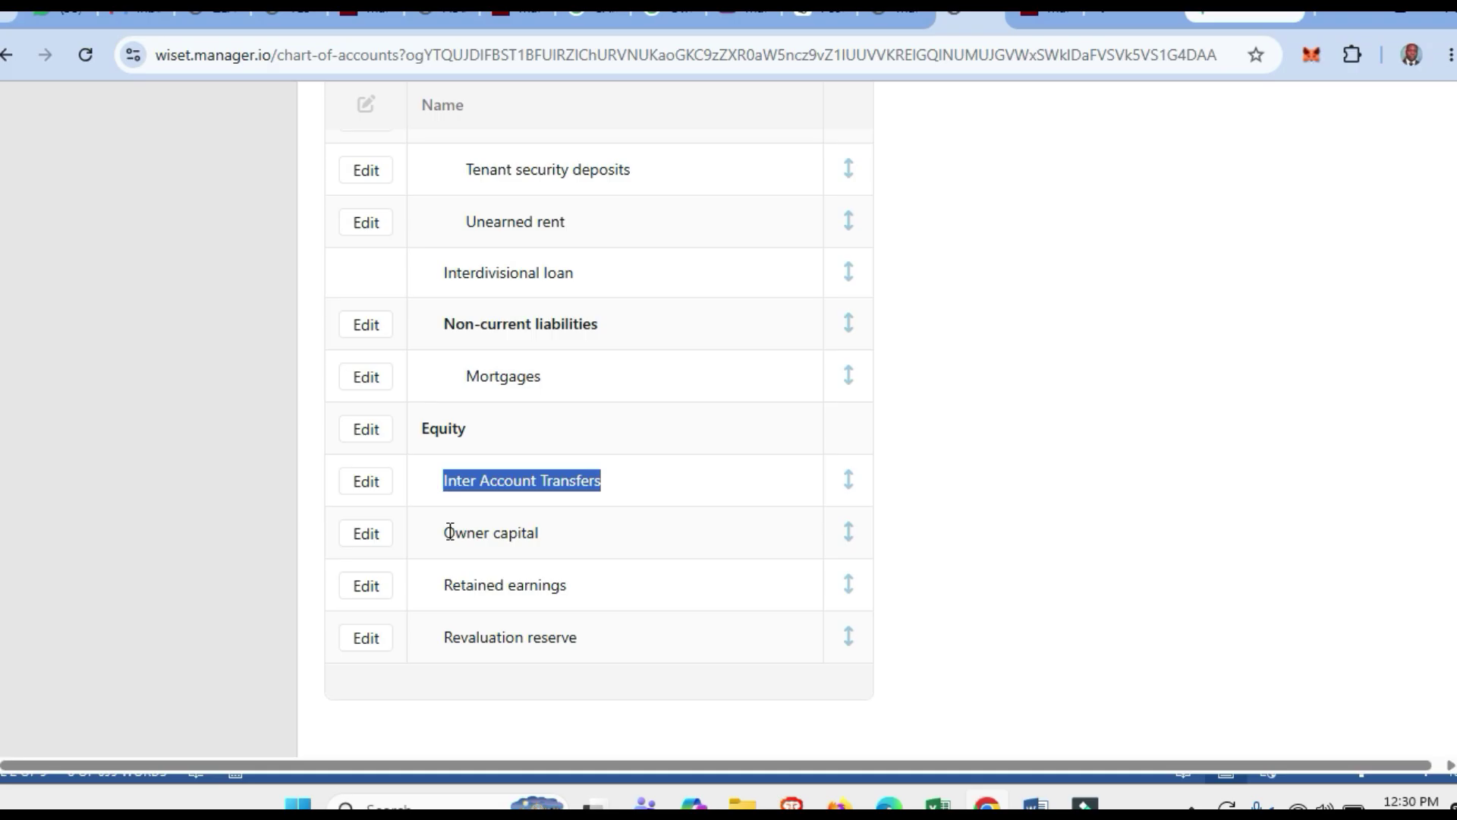
pyautogui.moveTo(452, 531); pyautogui.dragTo(559, 523)
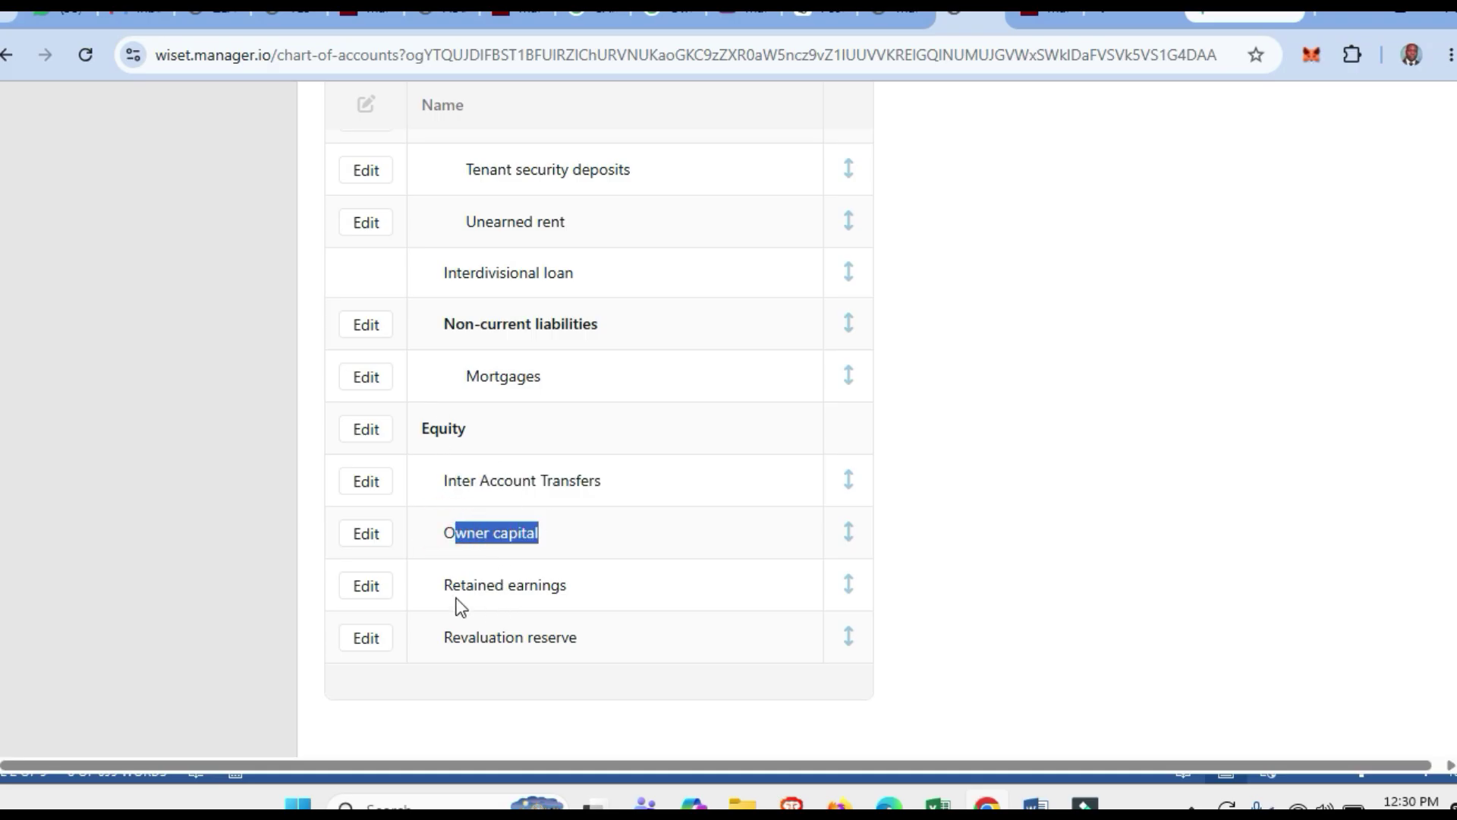
pyautogui.moveTo(453, 585); pyautogui.dragTo(538, 580)
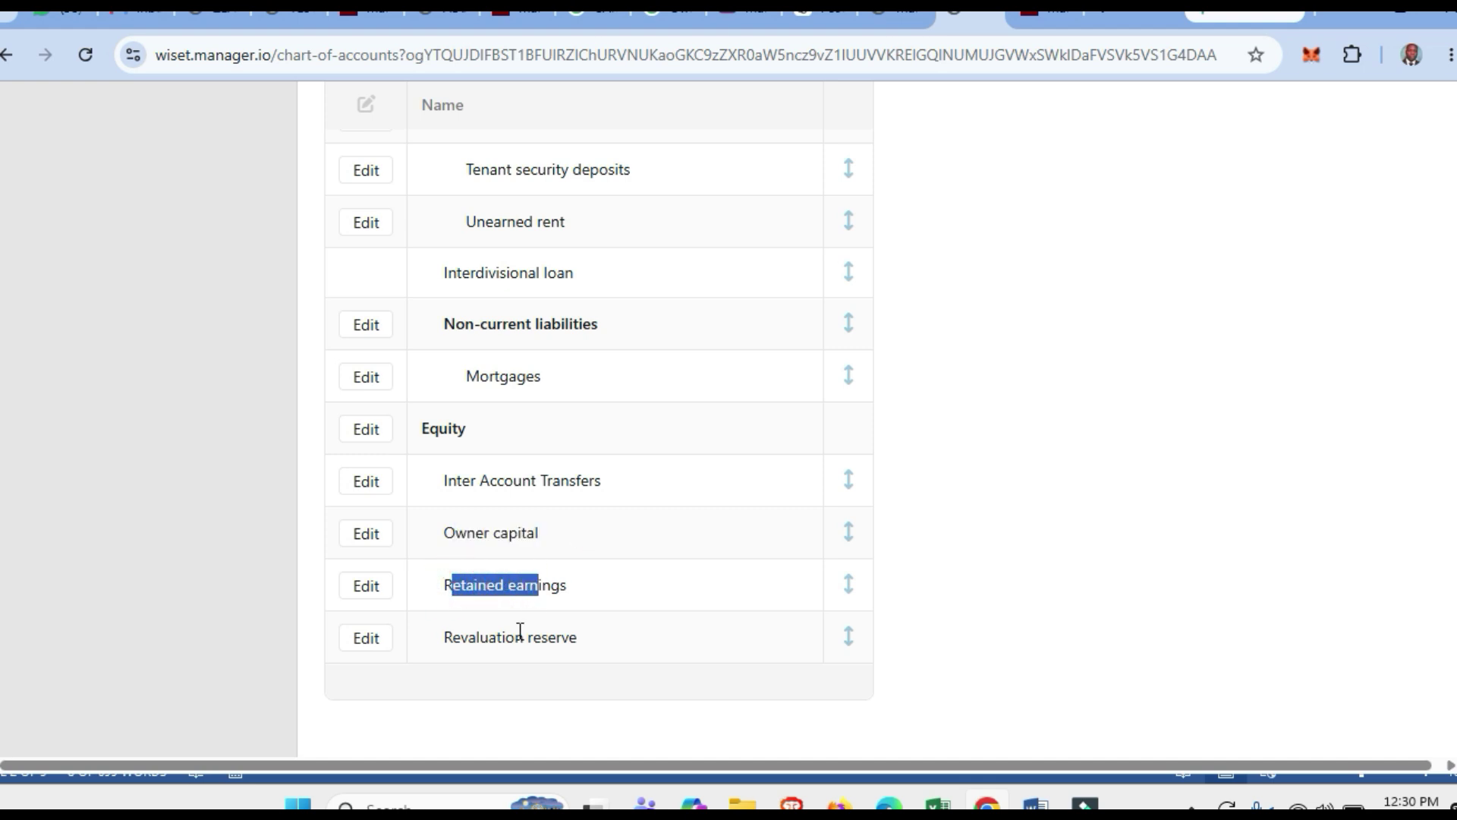
pyautogui.moveTo(446, 644); pyautogui.dragTo(579, 645)
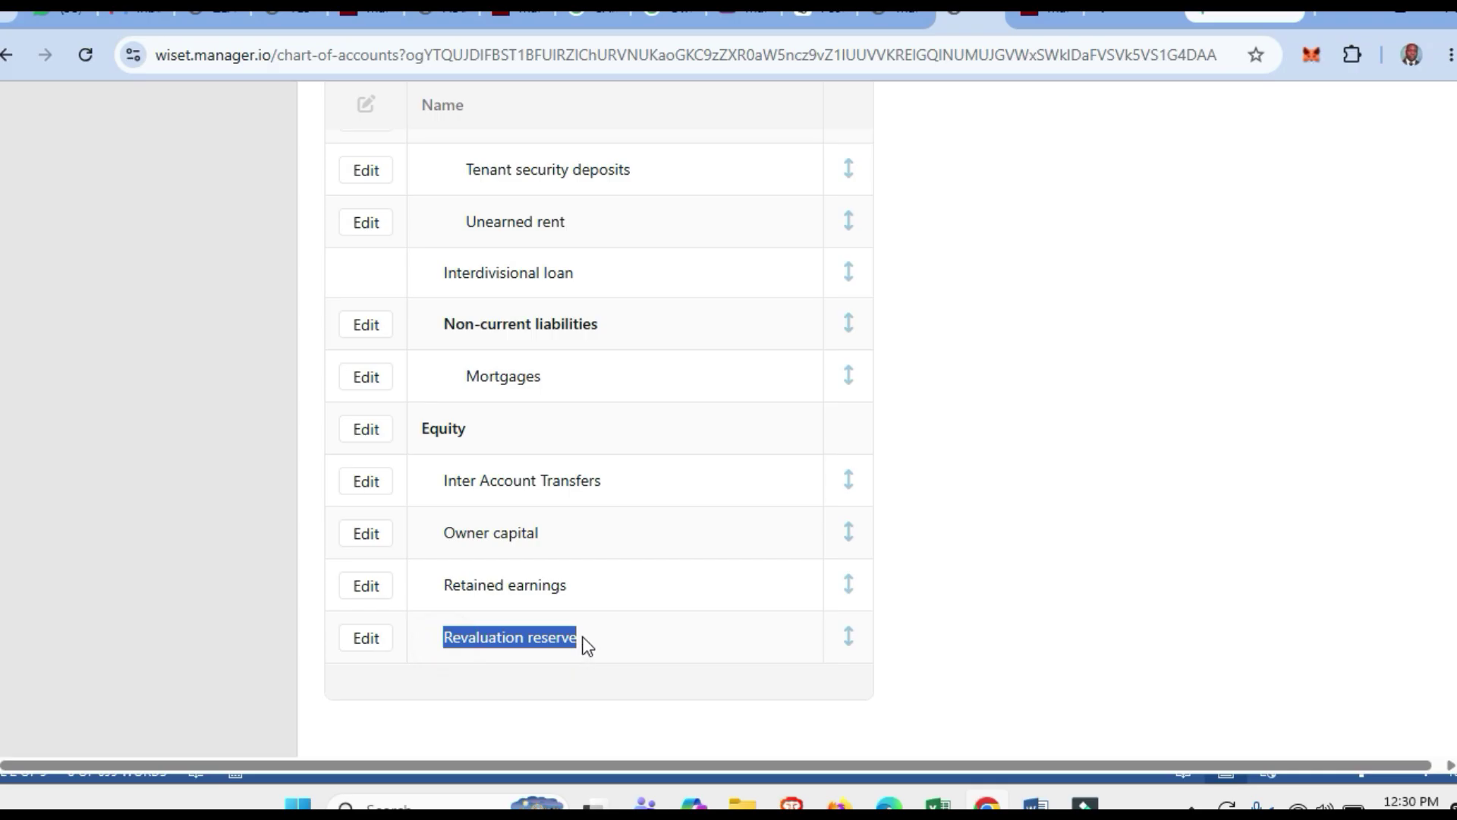
pyautogui.scroll(9, 619, 478)
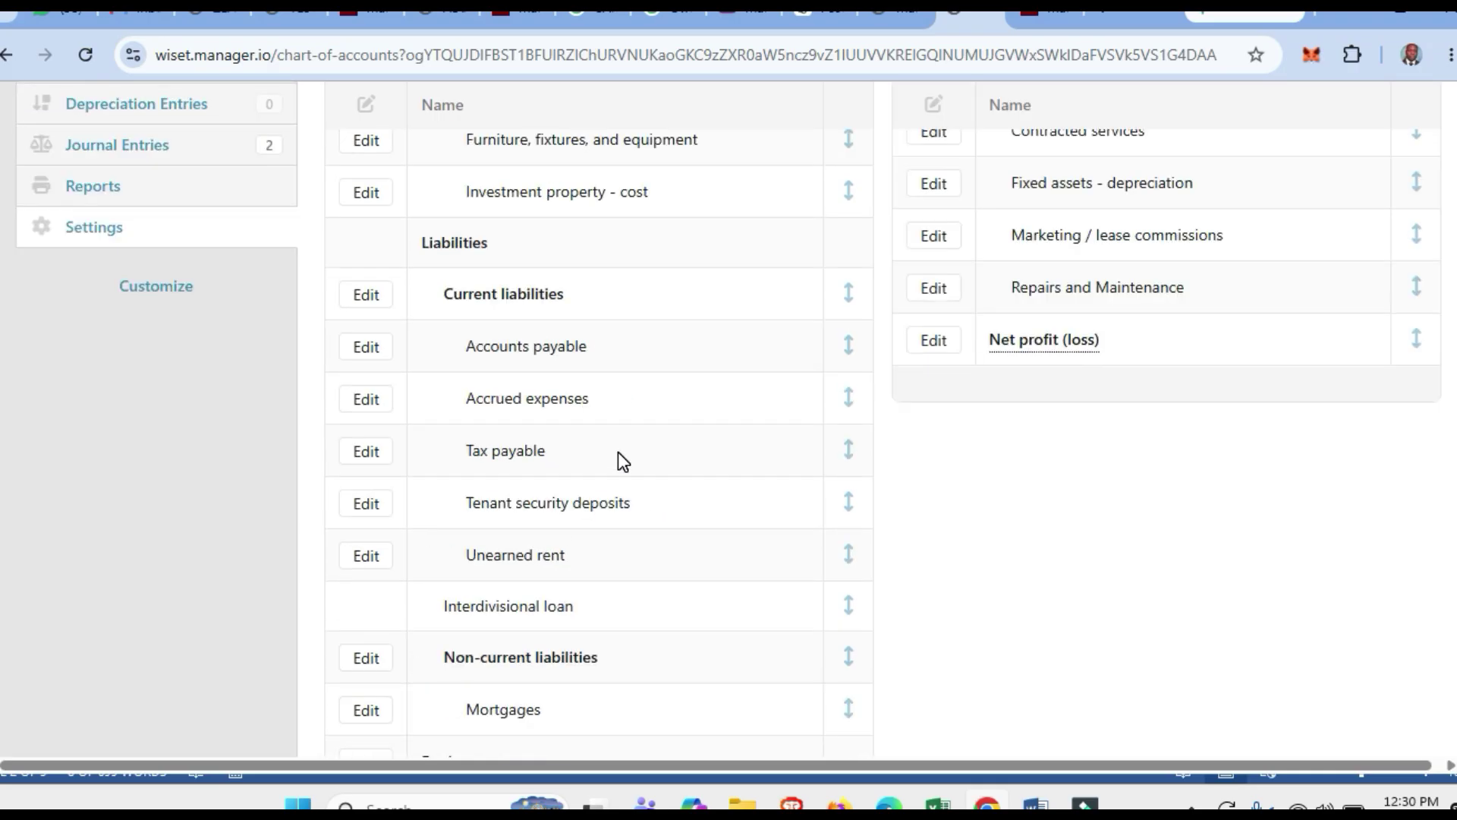
pyautogui.scroll(4, 616, 452)
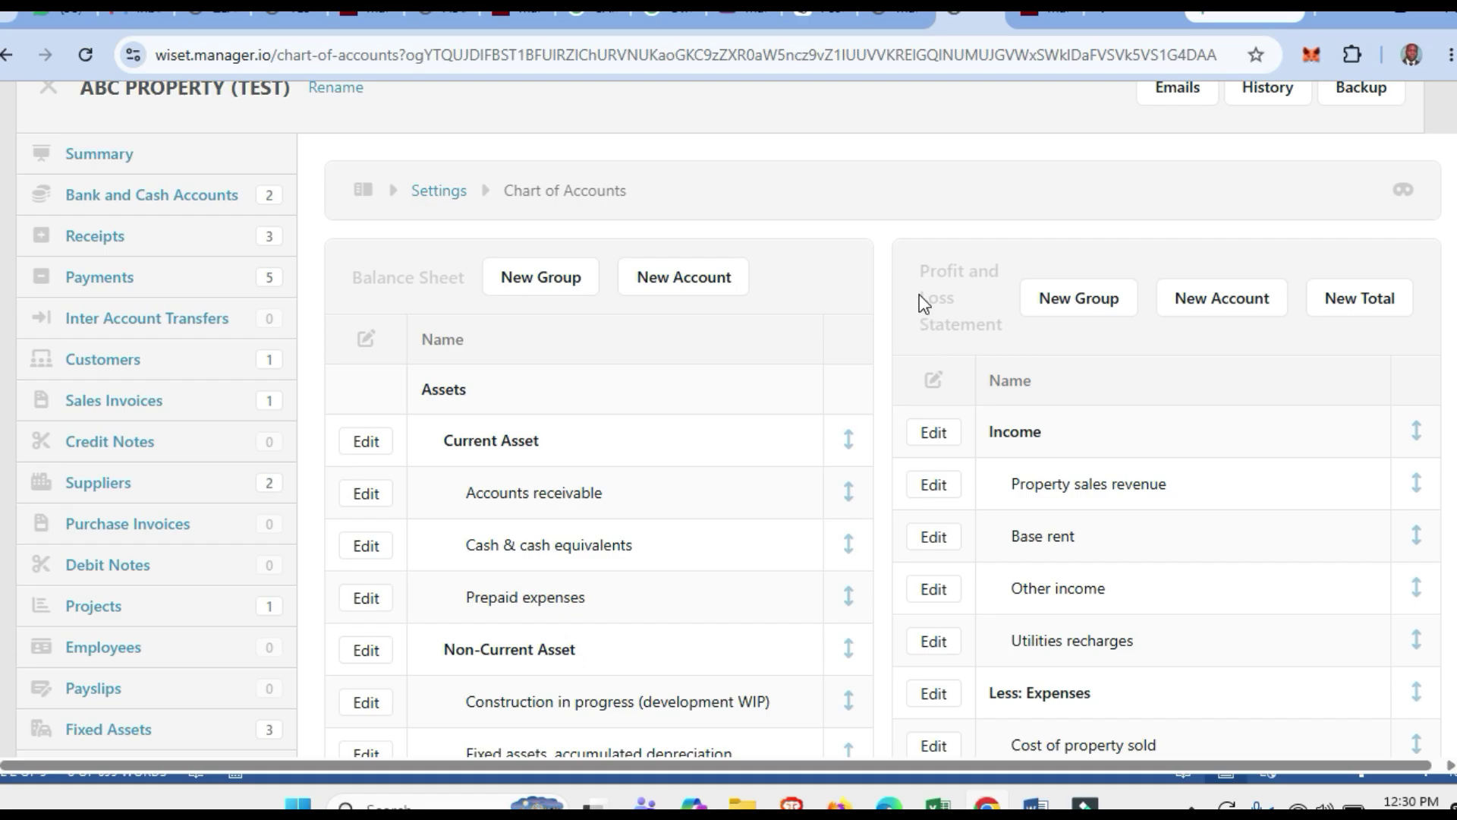
# Highlight the Profit and Loss Statement heading and its Income and Less: Expenses groups in the chart of accounts.
pyautogui.moveTo(923, 275); pyautogui.dragTo(1002, 318)
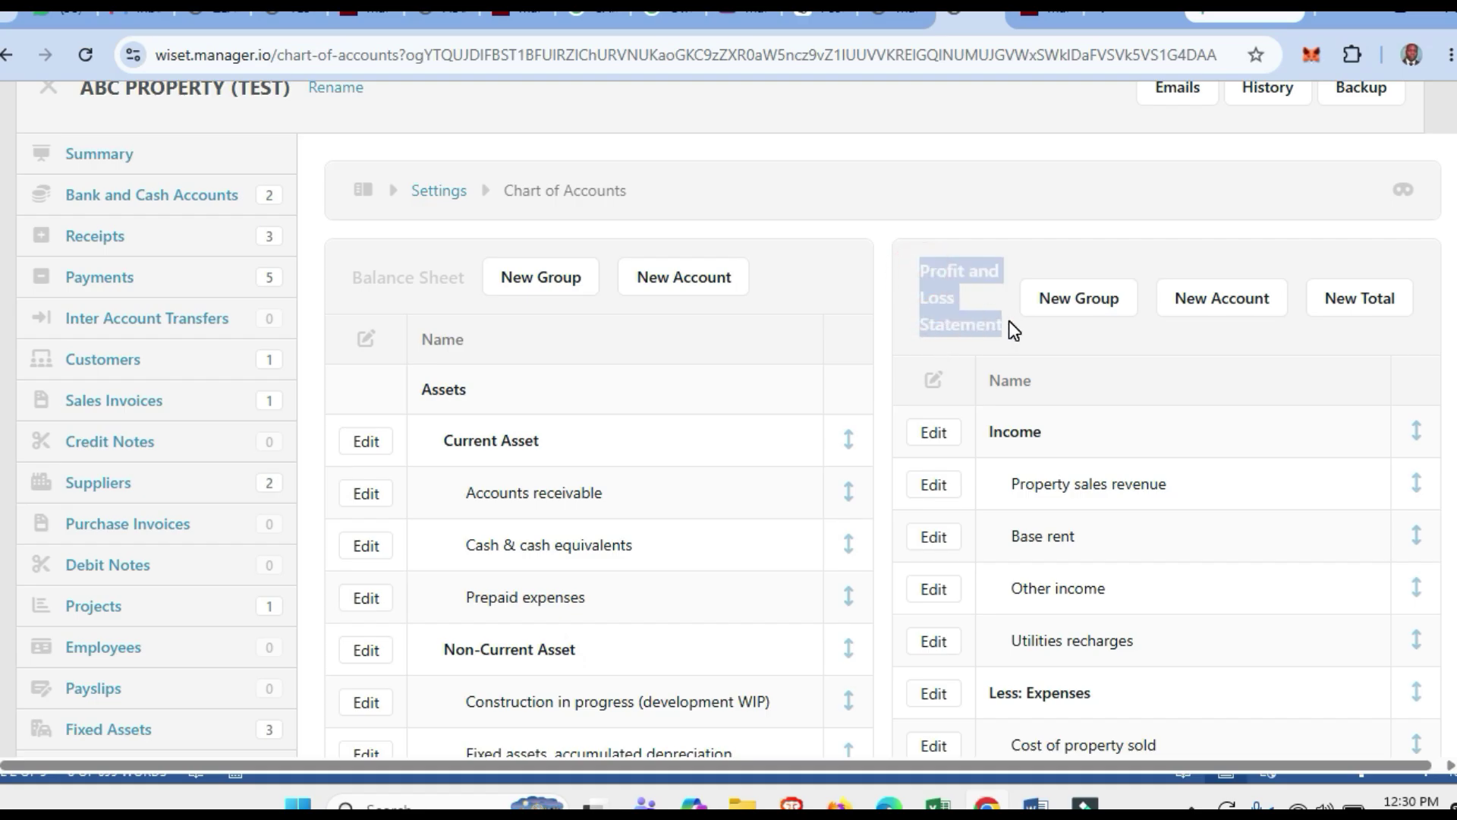
pyautogui.scroll(-1, 1331, 431)
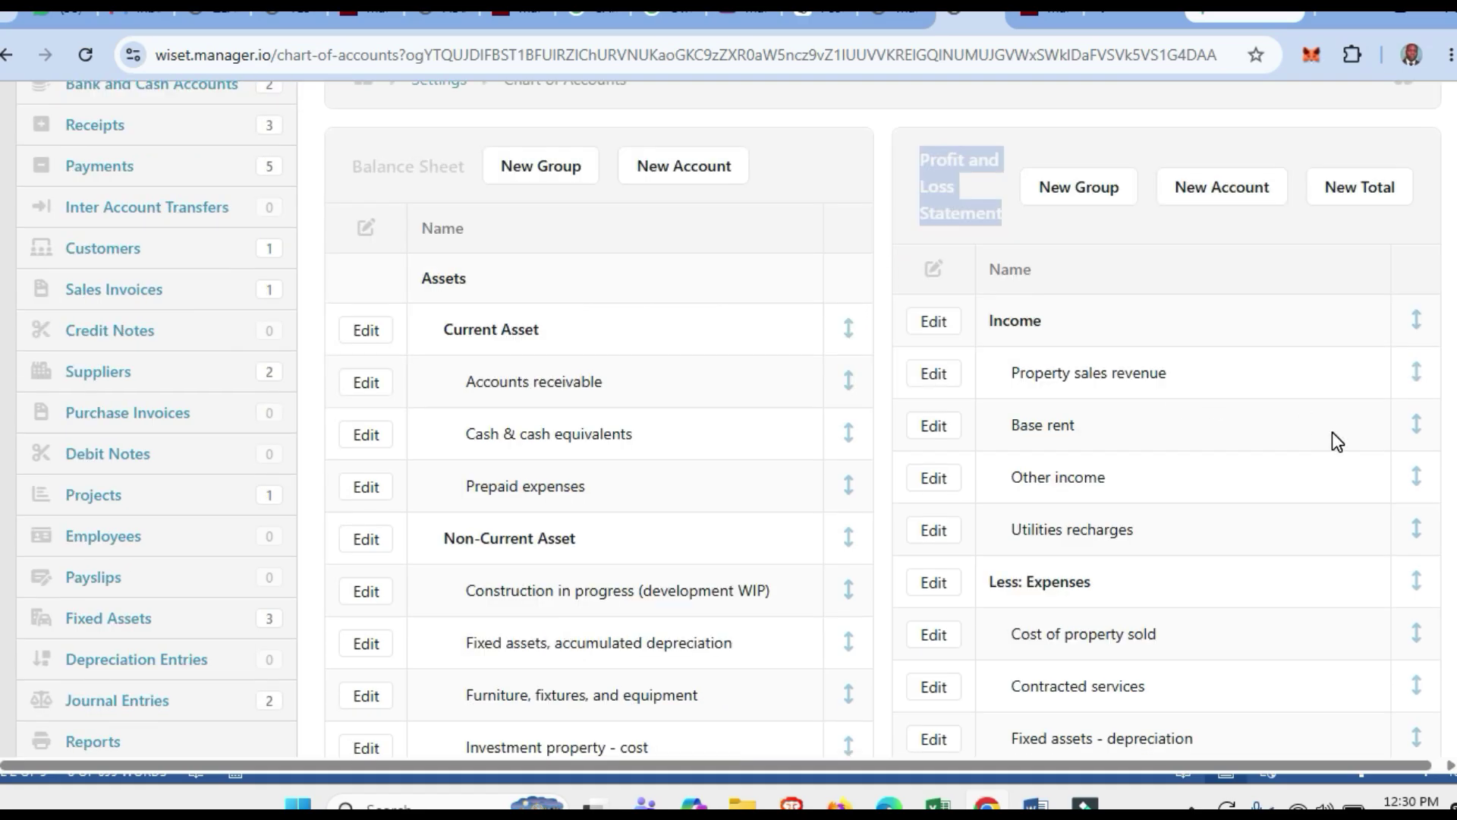
pyautogui.moveTo(993, 320); pyautogui.dragTo(1044, 319)
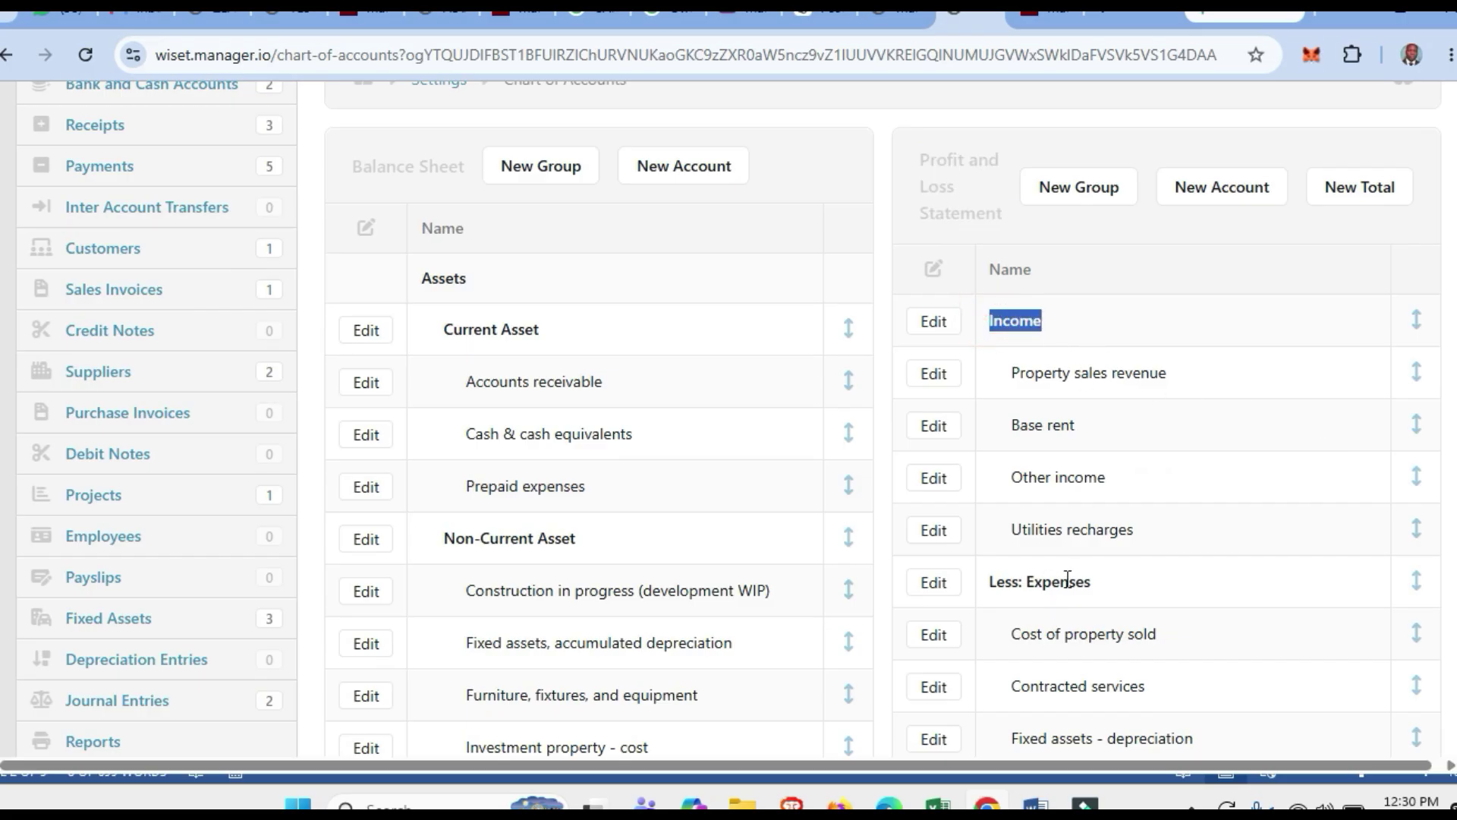
pyautogui.moveTo(1108, 582); pyautogui.dragTo(946, 599)
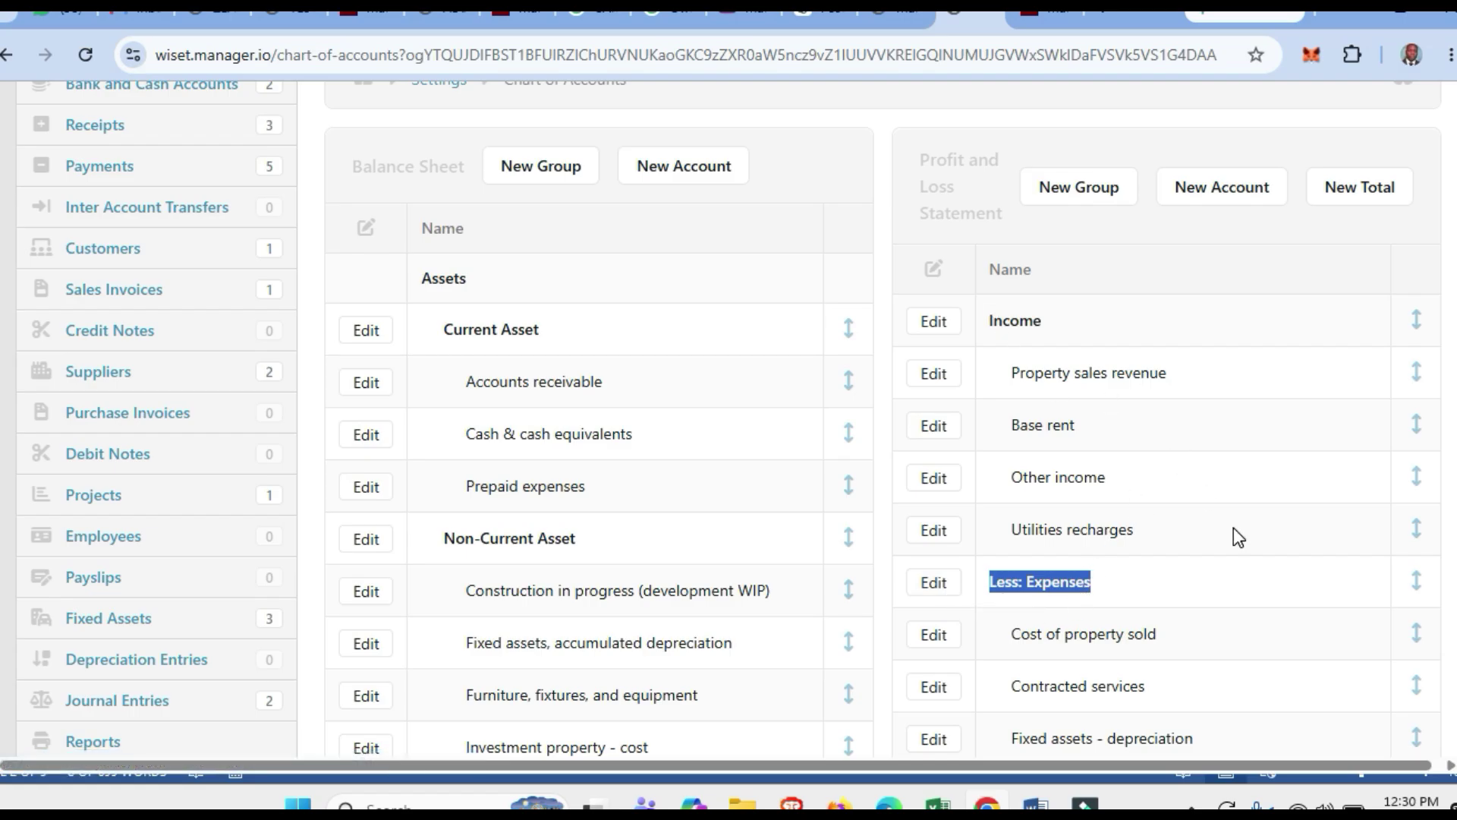
pyautogui.scroll(-5, 1232, 527)
pyautogui.scroll(4, 1233, 527)
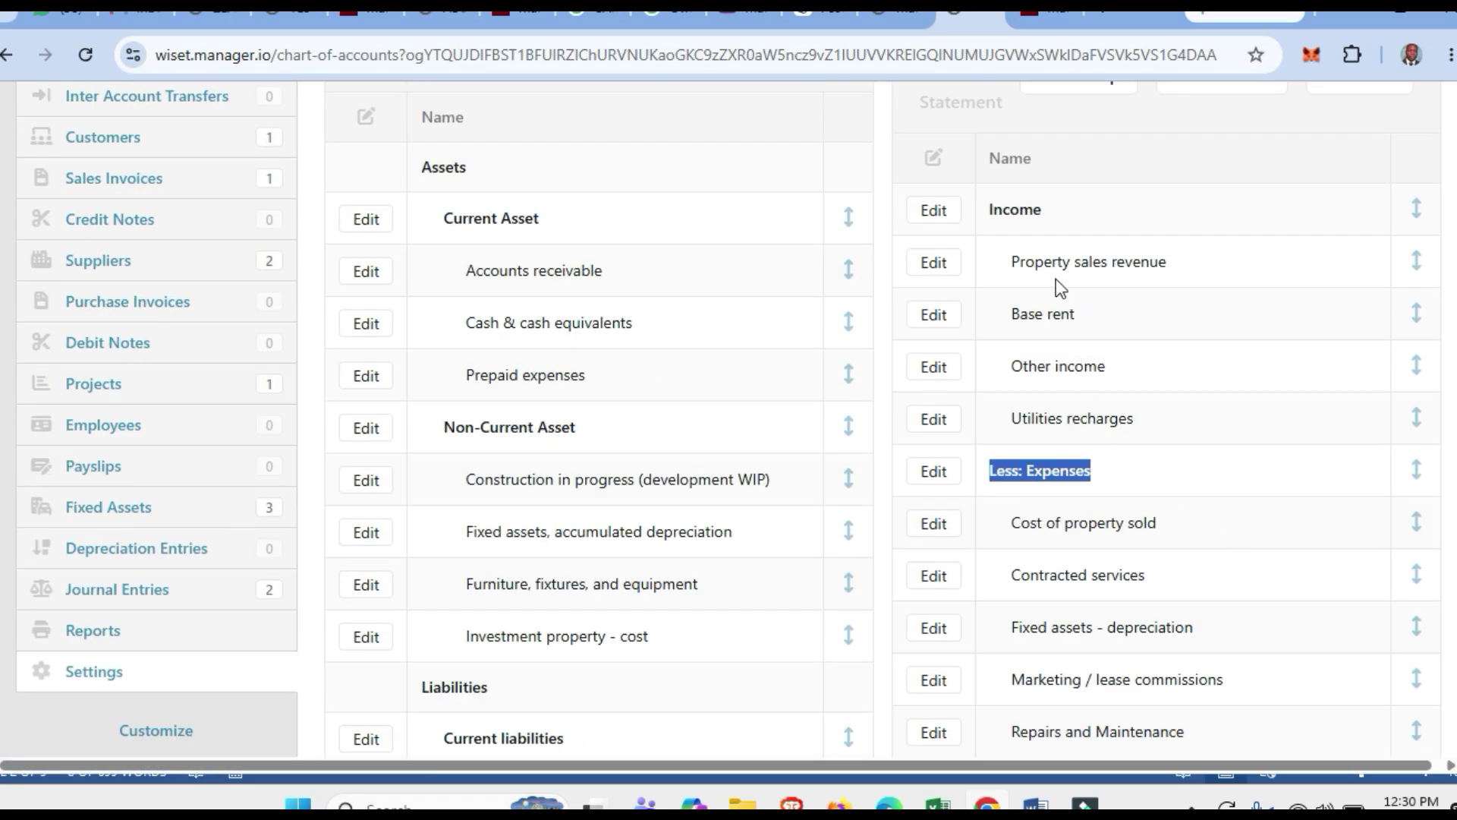
# Highlight the Property sales revenue, Base rent, Other income and Utilities recharges accounts under Income.
pyautogui.scroll(1, 1062, 306)
pyautogui.scroll(2, 1061, 306)
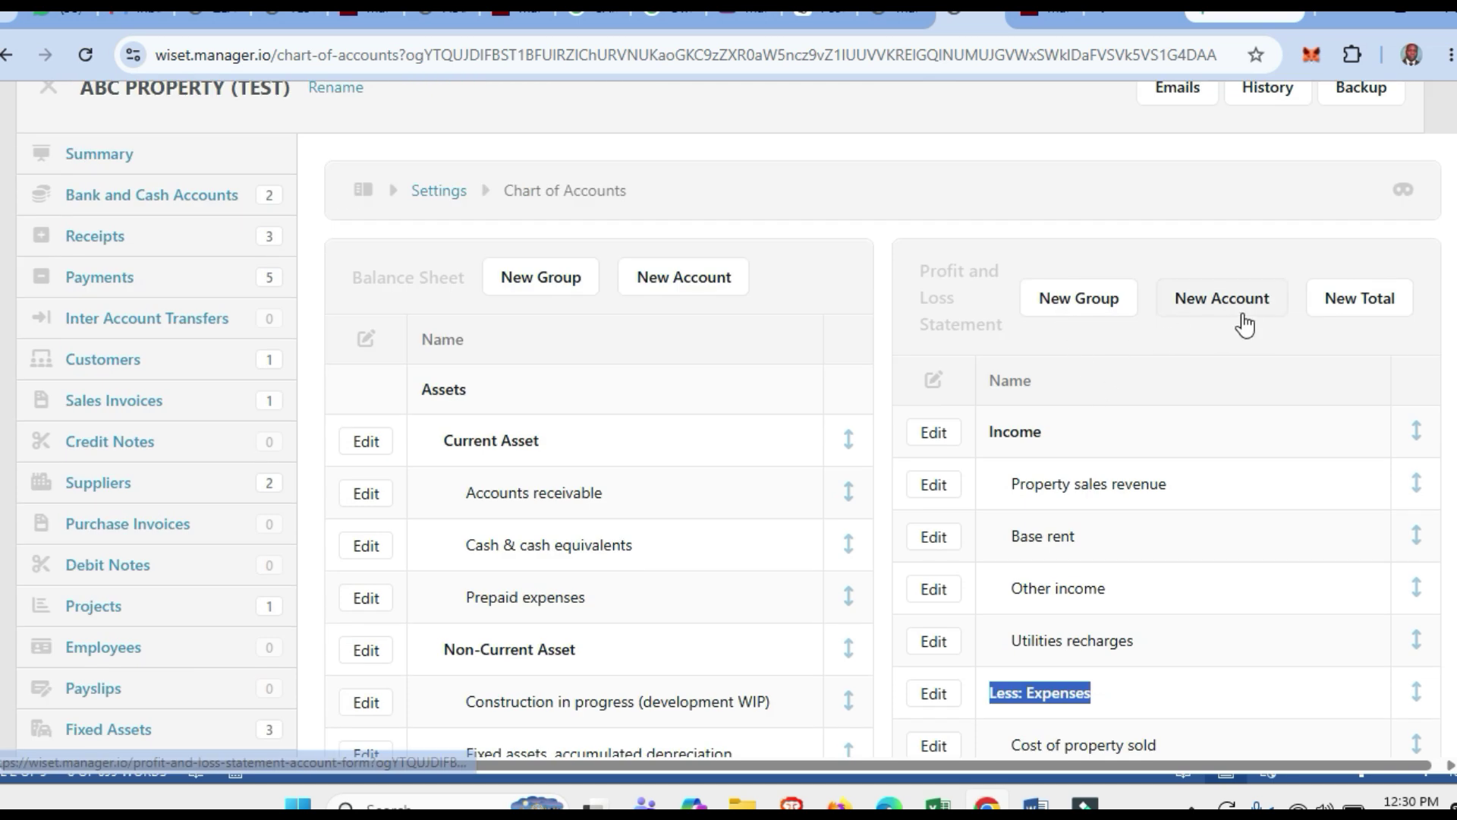
pyautogui.moveTo(1014, 483); pyautogui.dragTo(1174, 498)
pyautogui.moveTo(1013, 535); pyautogui.dragTo(1085, 545)
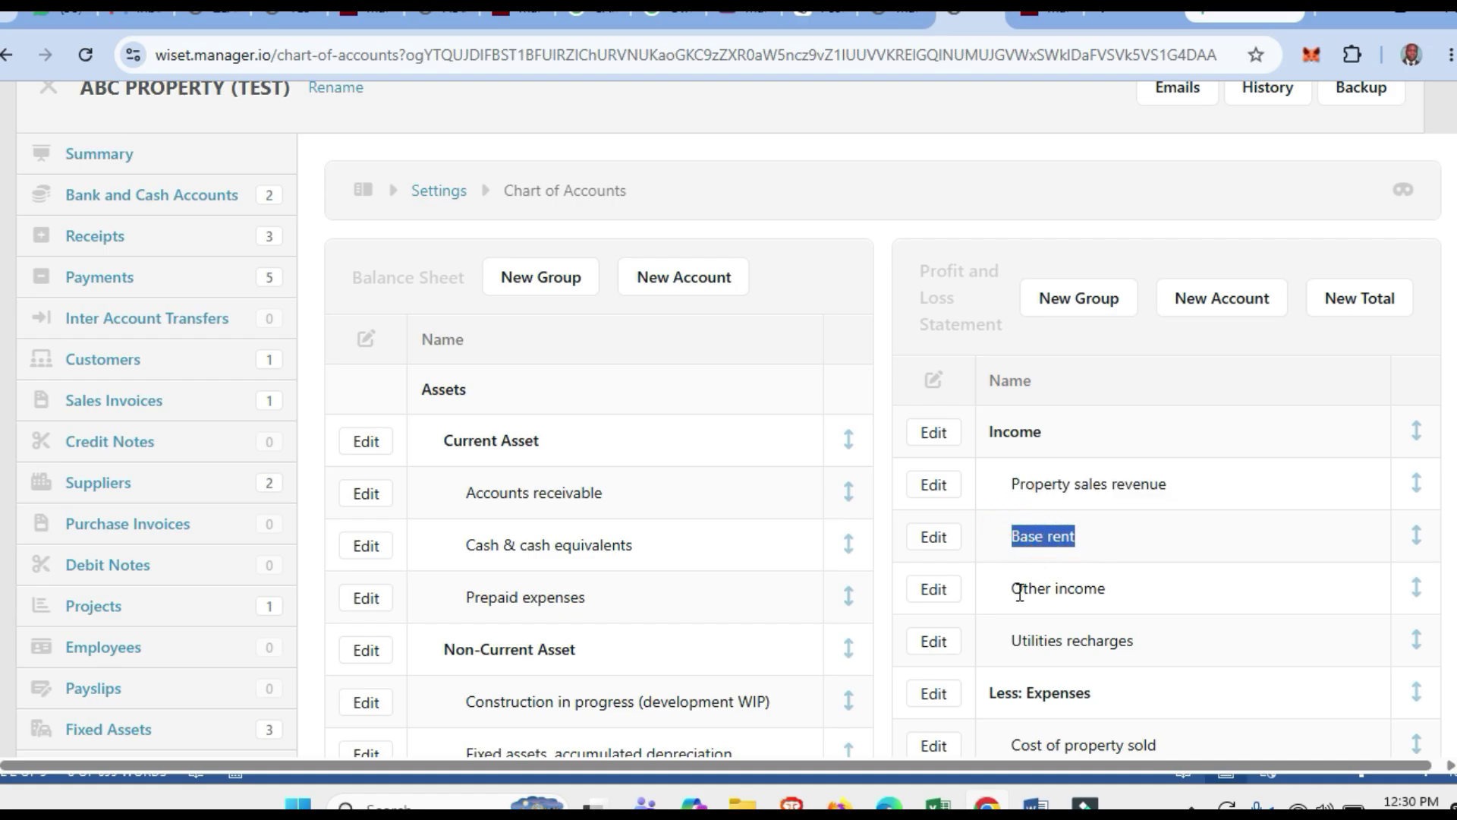
pyautogui.moveTo(1023, 589); pyautogui.dragTo(1128, 596)
pyautogui.moveTo(1013, 649); pyautogui.dragTo(1124, 659)
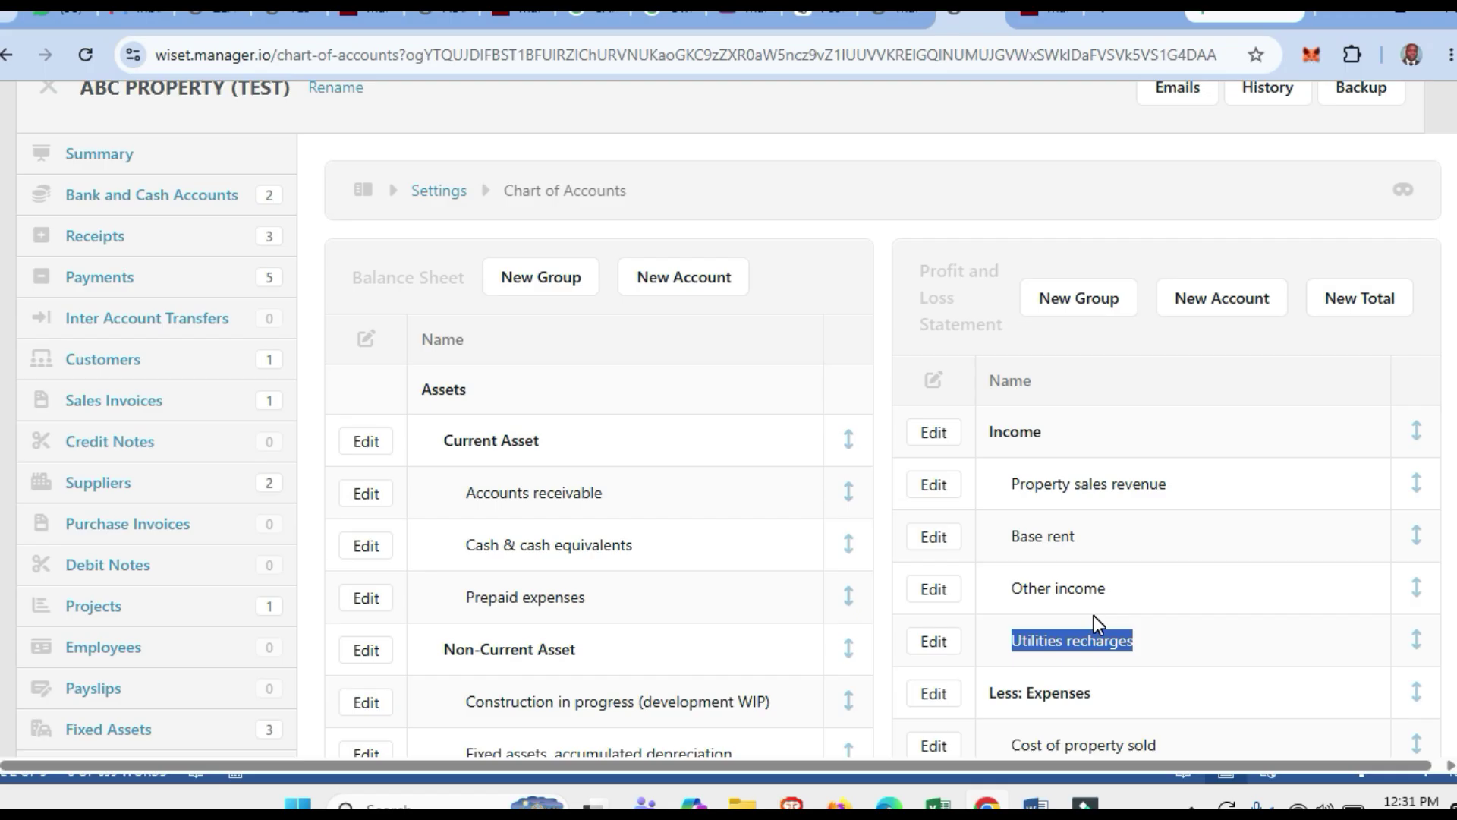
# Highlight the Cost of property sold expense account and its matching Property sales revenue account under Income.
pyautogui.scroll(-6, 1094, 611)
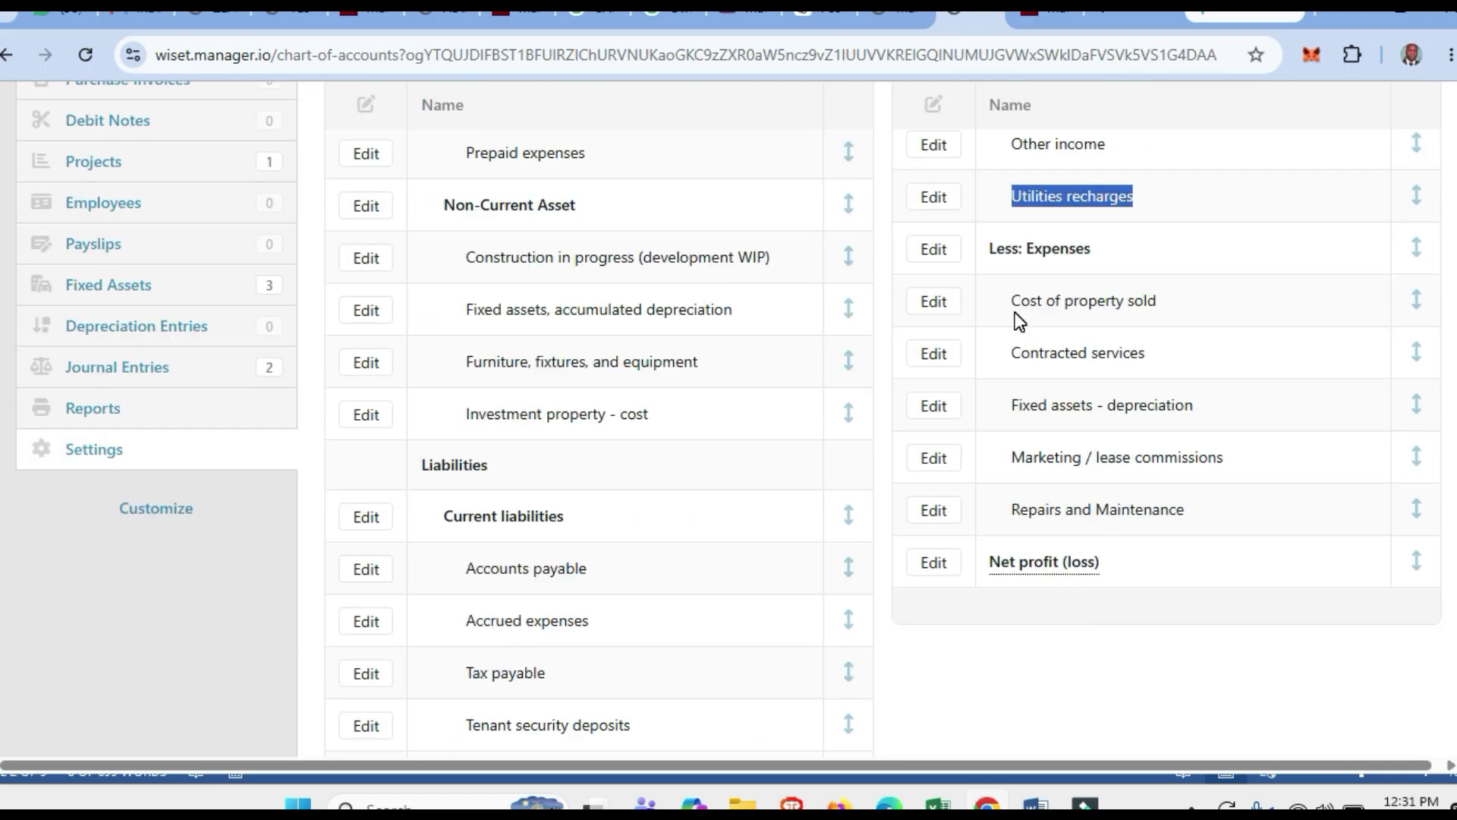
pyautogui.moveTo(1020, 302); pyautogui.dragTo(1149, 312)
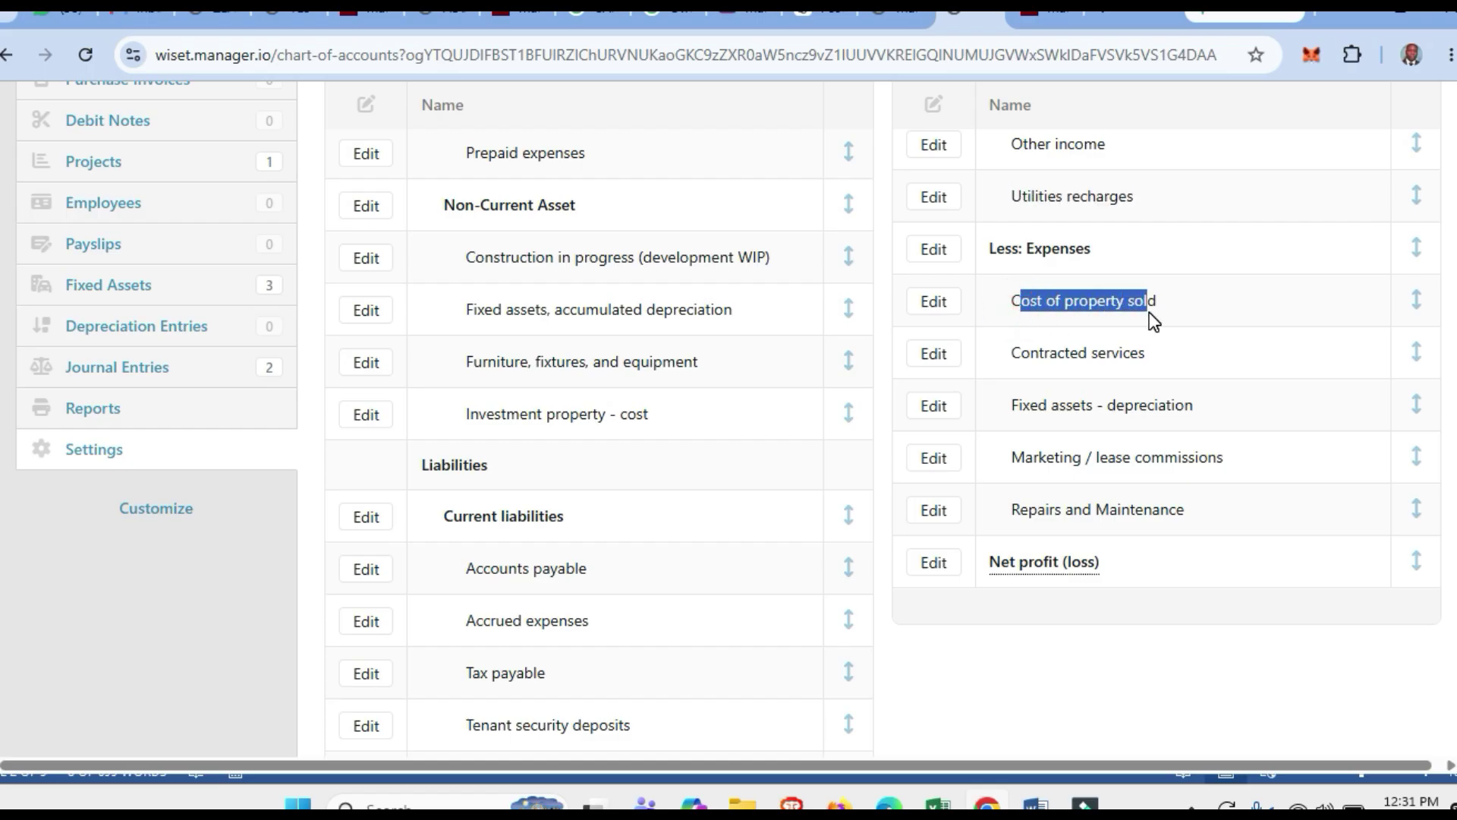
pyautogui.scroll(3, 1146, 326)
pyautogui.moveTo(1011, 261); pyautogui.dragTo(1131, 278)
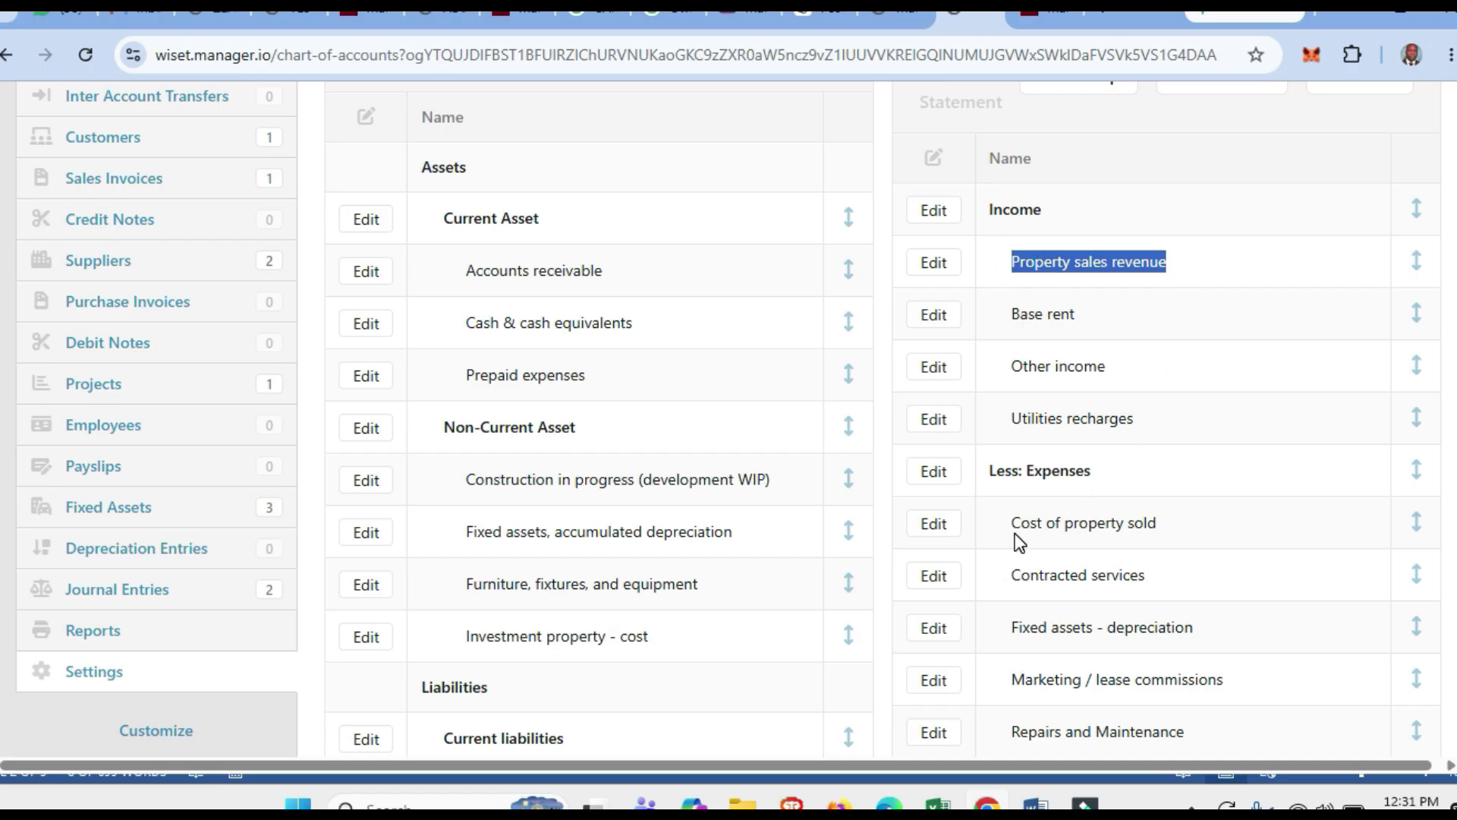
pyautogui.moveTo(1012, 523); pyautogui.dragTo(1168, 535)
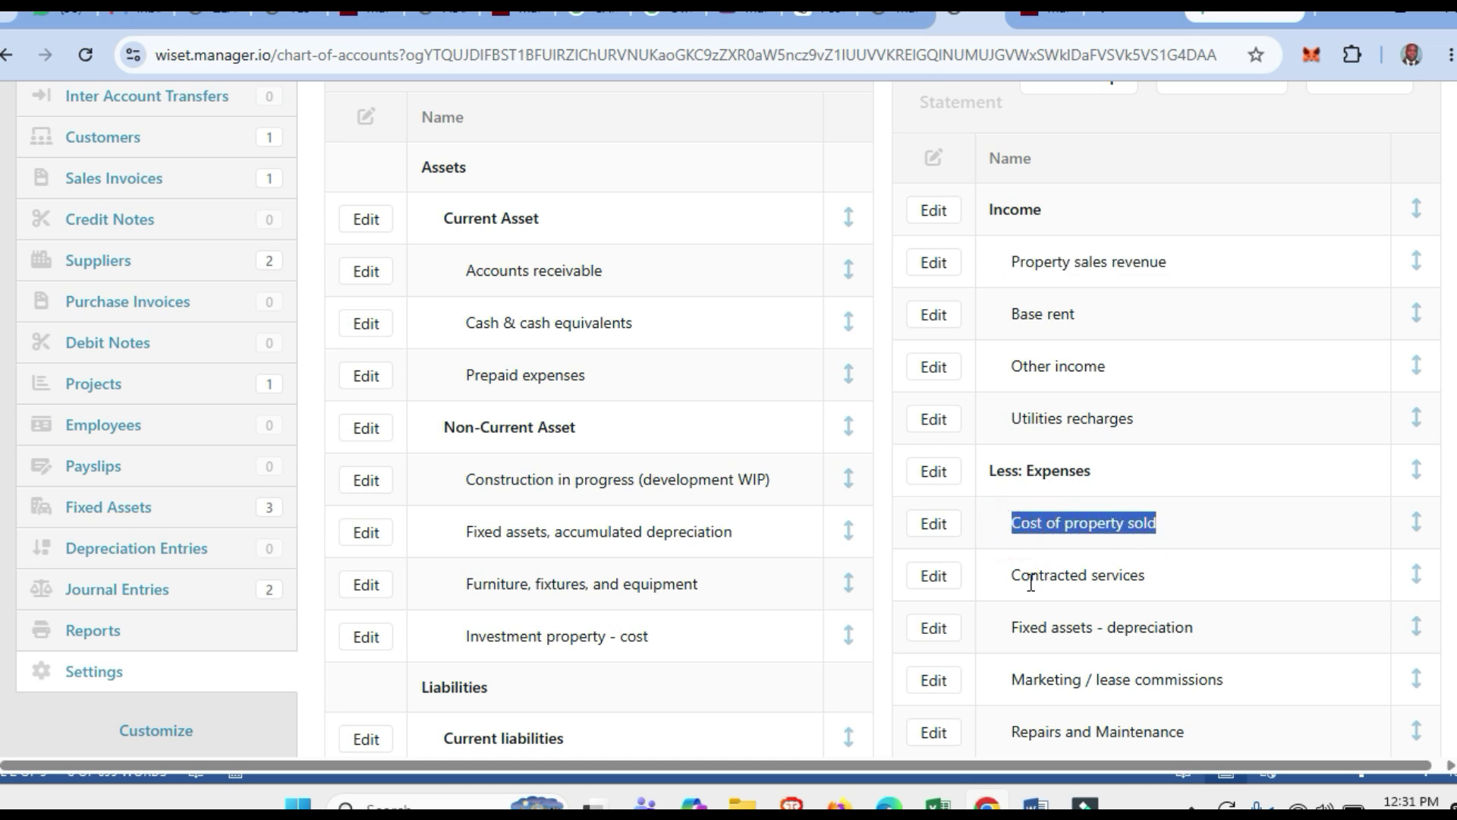
# Highlight the Contracted services, Fixed assets - depreciation, Marketing / lease commissions and Repairs and Maintenance accounts under Less: Expenses.
pyautogui.moveTo(1009, 579); pyautogui.dragTo(1145, 571)
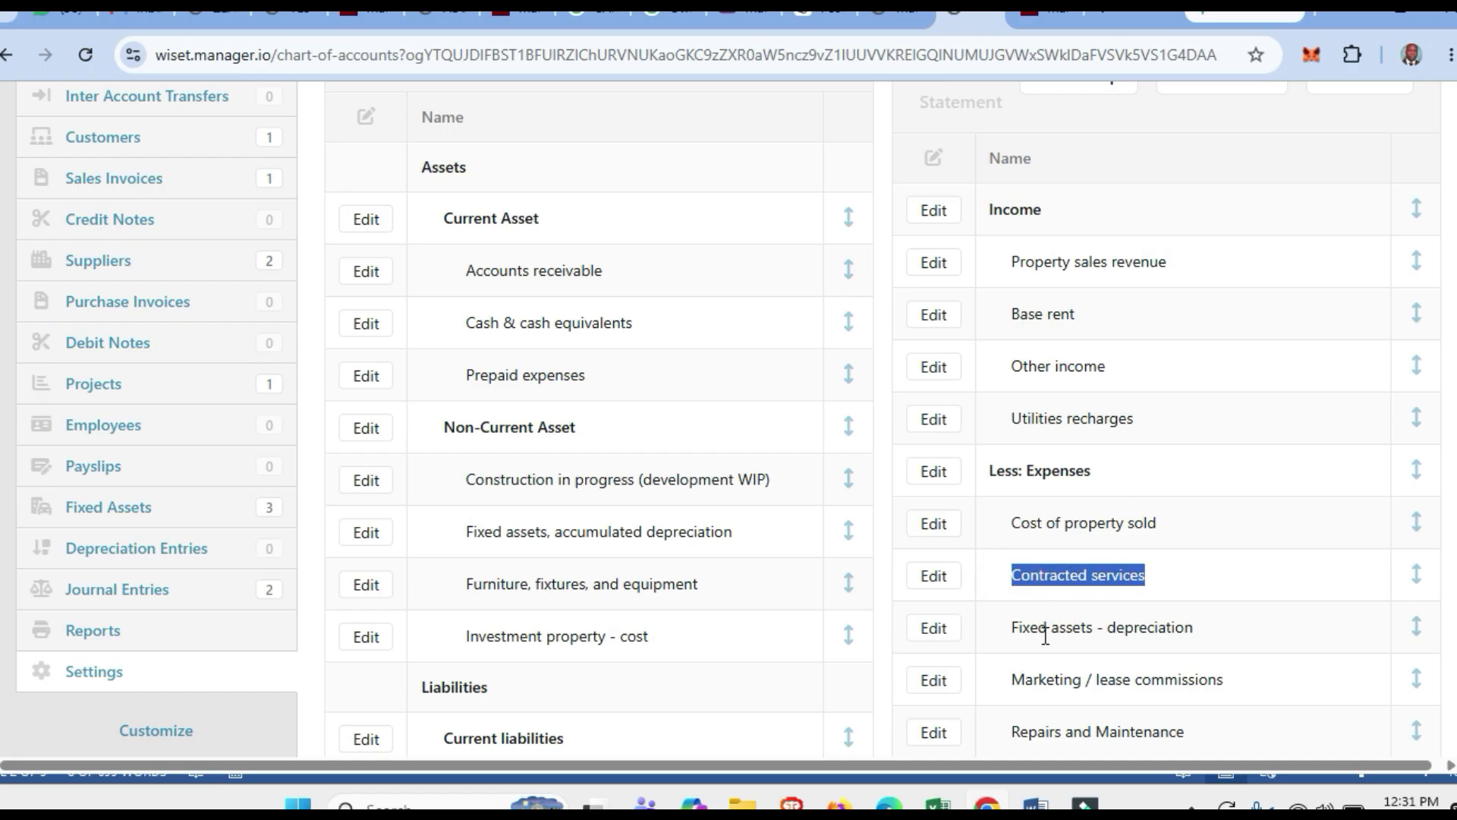
pyautogui.moveTo(1019, 629); pyautogui.dragTo(1167, 632)
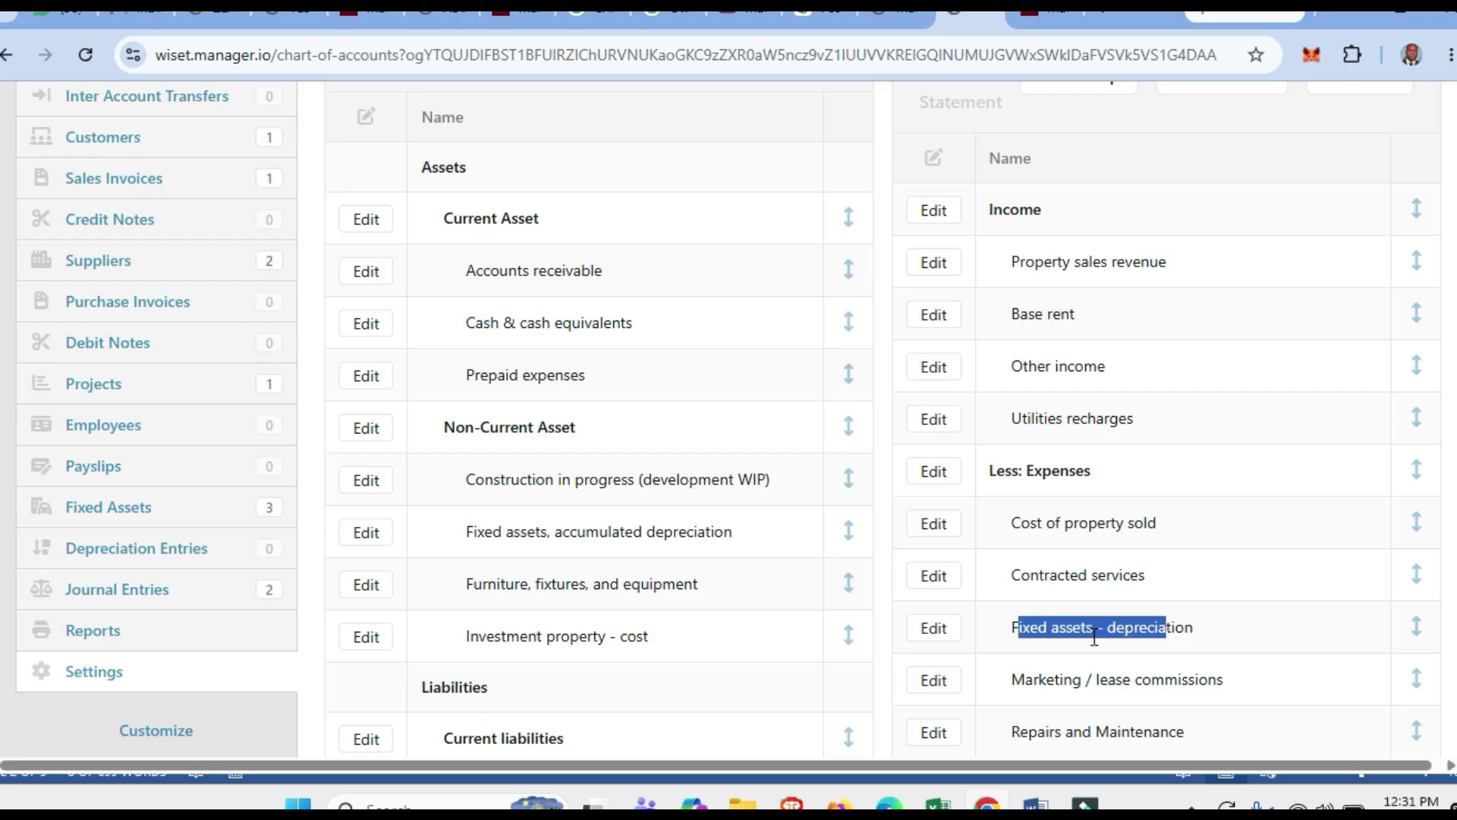
pyautogui.scroll(-2, 1094, 638)
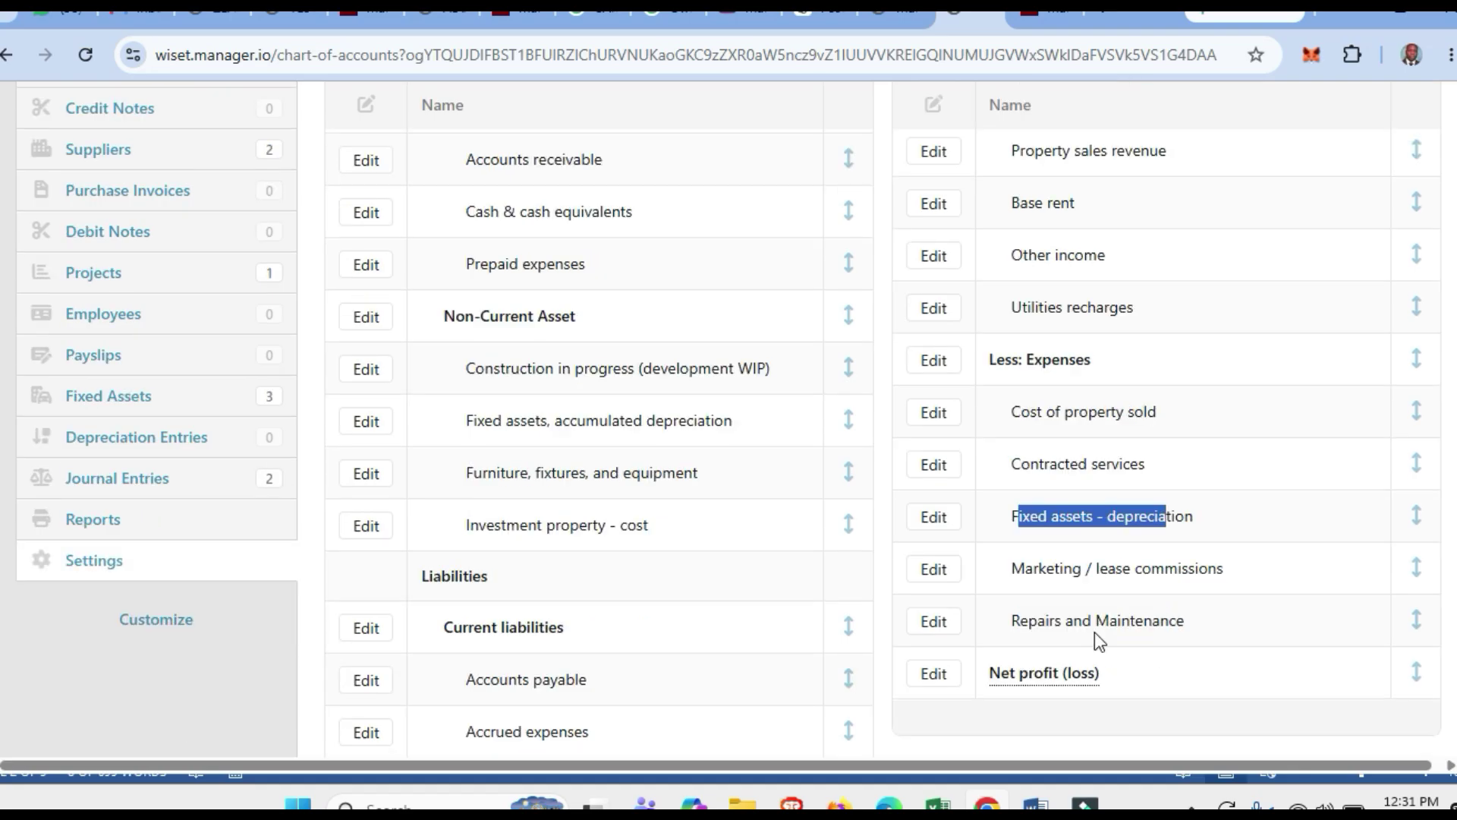
pyautogui.moveTo(1032, 568); pyautogui.dragTo(1175, 570)
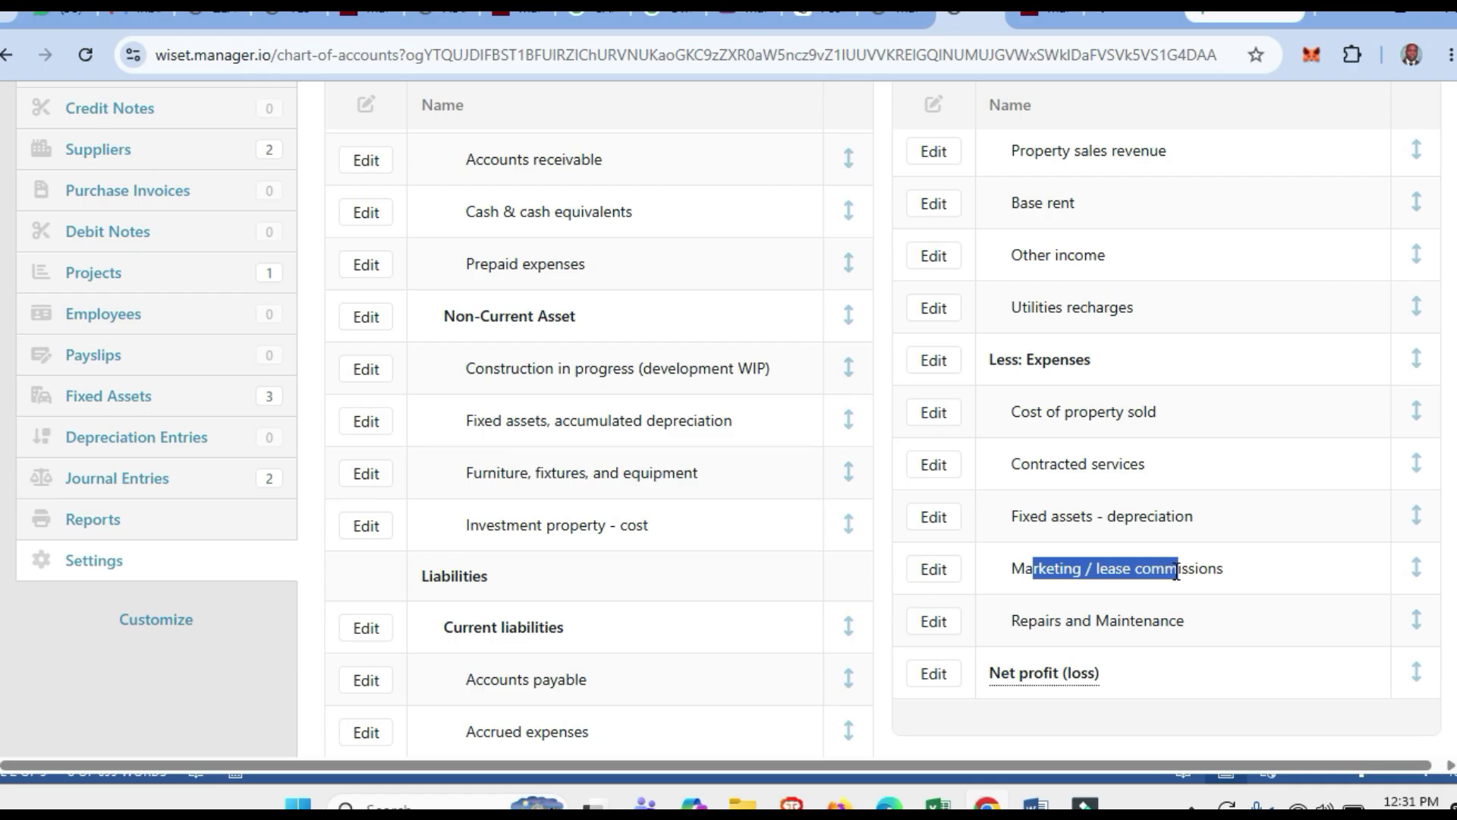
pyautogui.moveTo(1029, 621); pyautogui.dragTo(1152, 621)
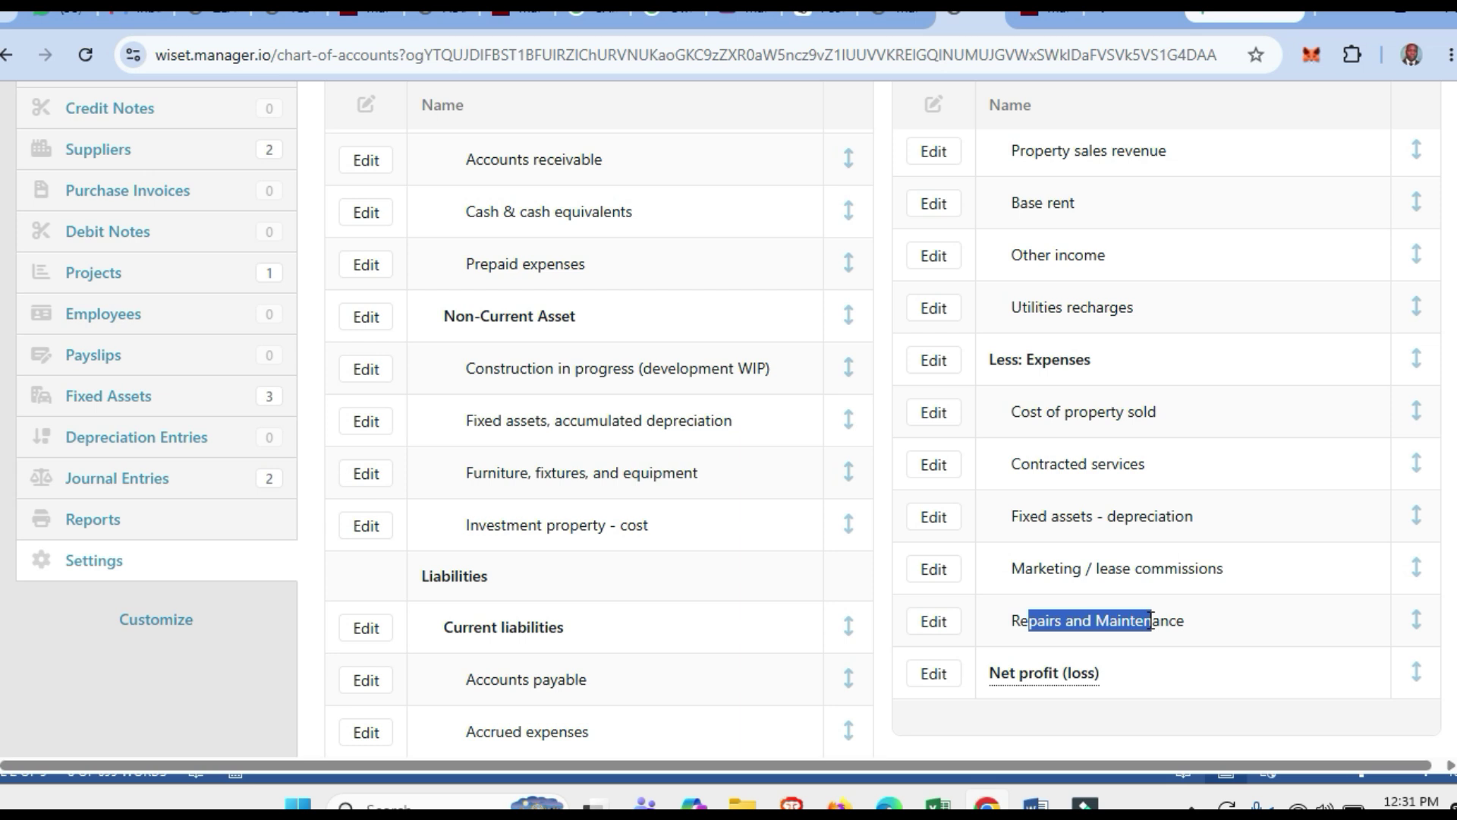
# Create a profit and loss account named Salary and Wages in the Expenses group, keeping Operating activities for the cash flow statement.
pyautogui.scroll(3, 1152, 621)
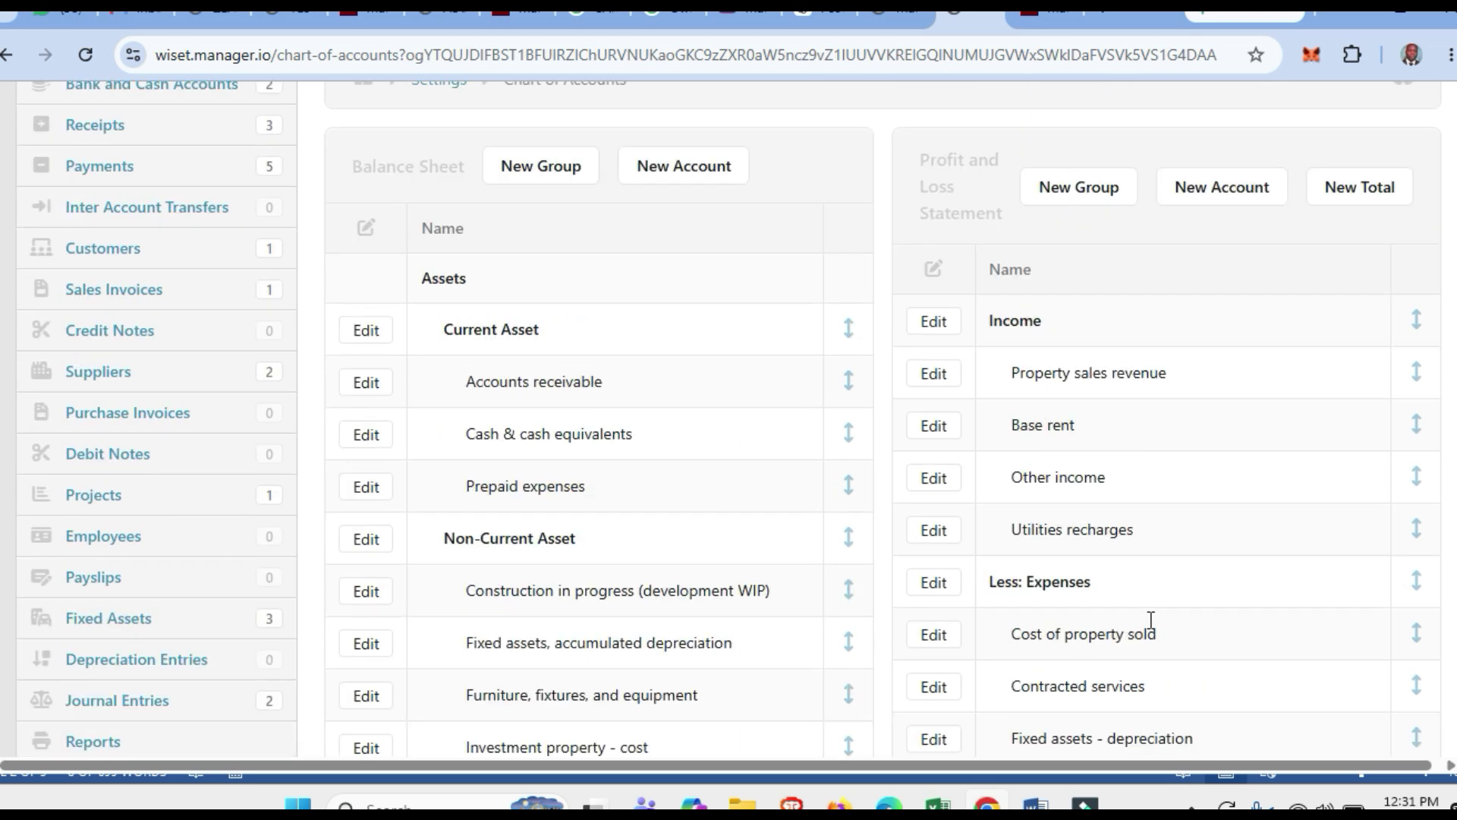
pyautogui.click(1201, 191)
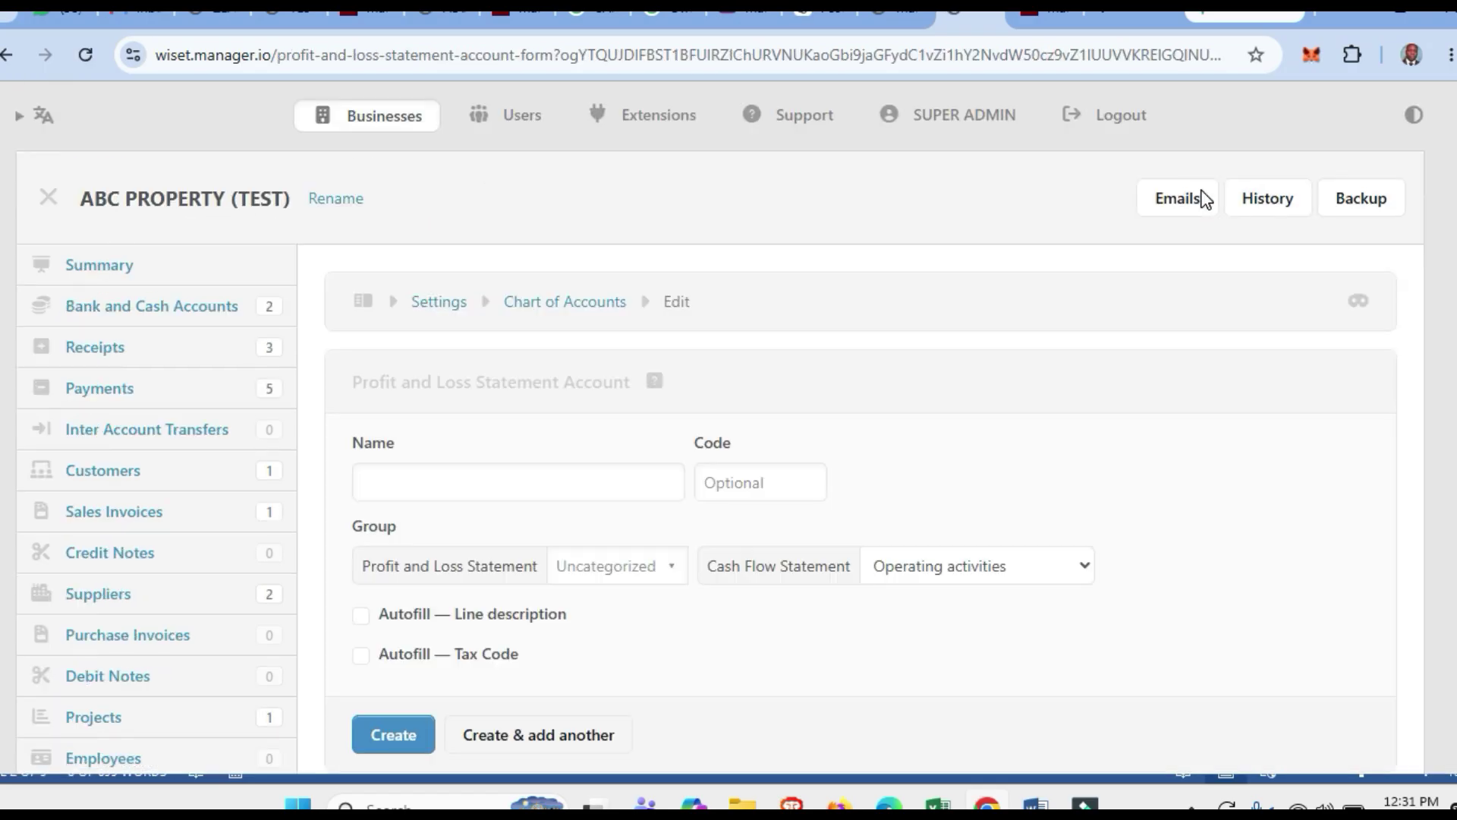
pyautogui.click(499, 474)
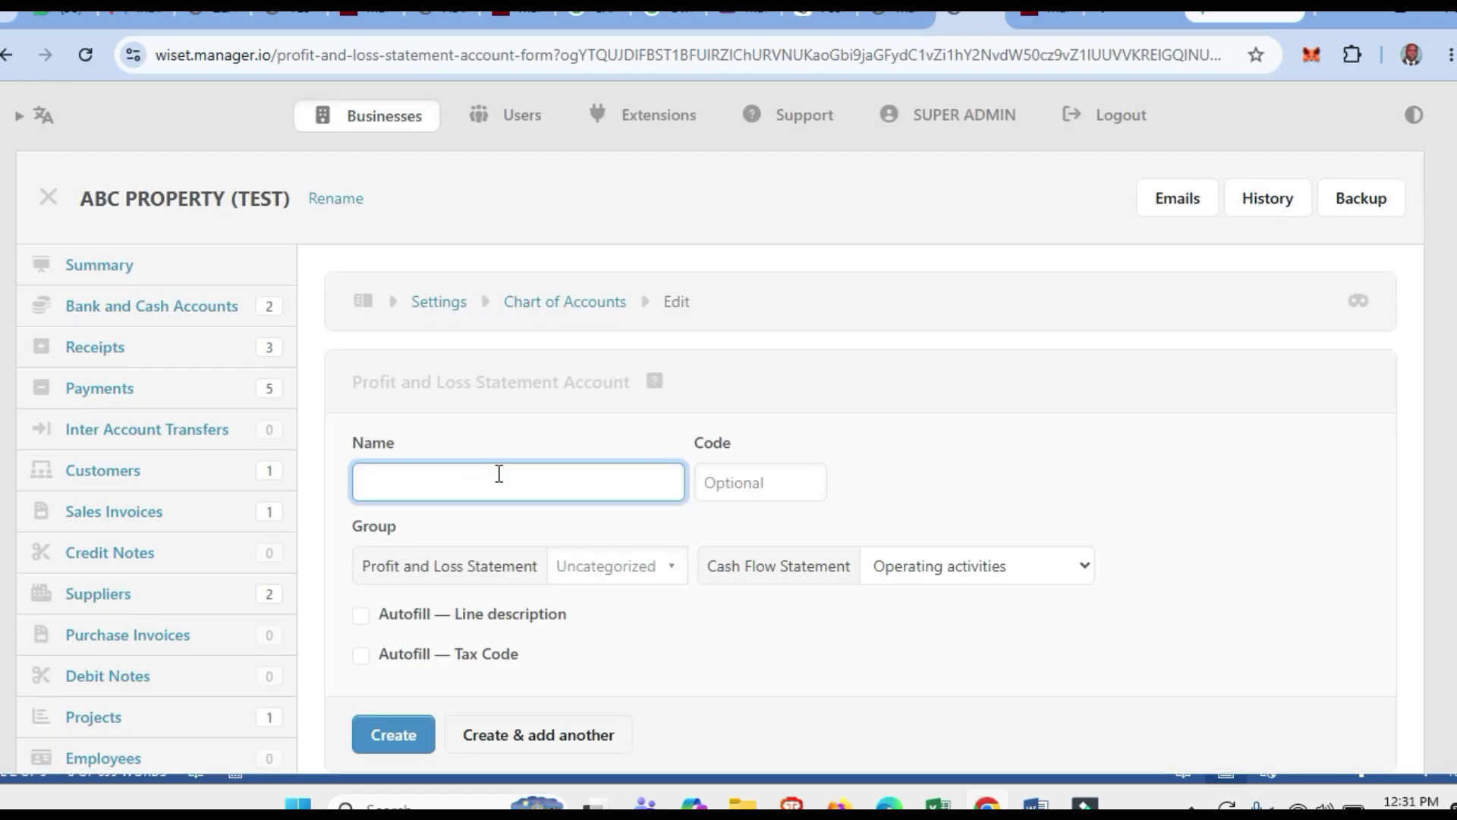
pyautogui.write('Salary and Wages')
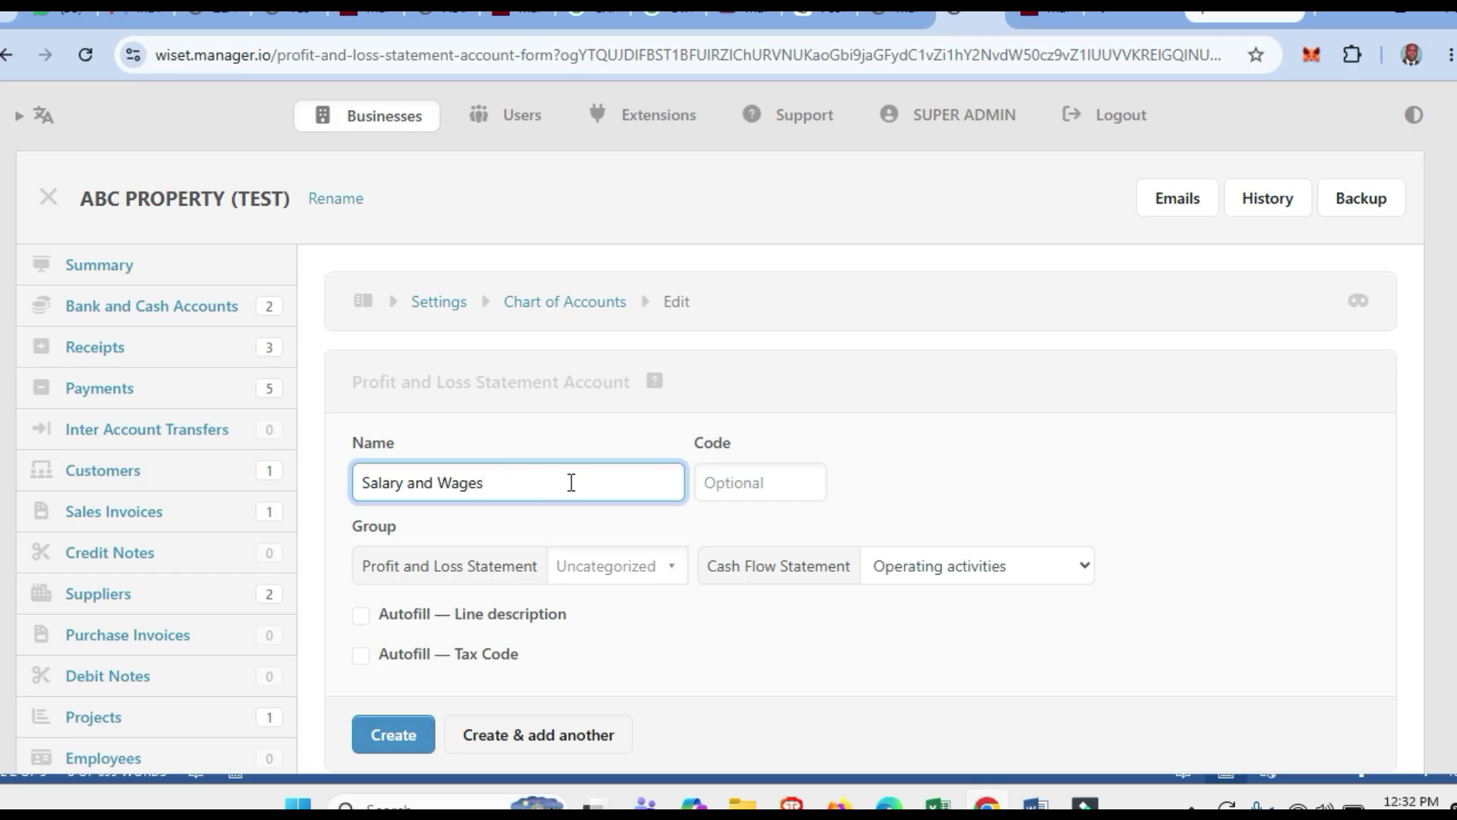
pyautogui.scroll(-3, 531, 475)
pyautogui.click(635, 355)
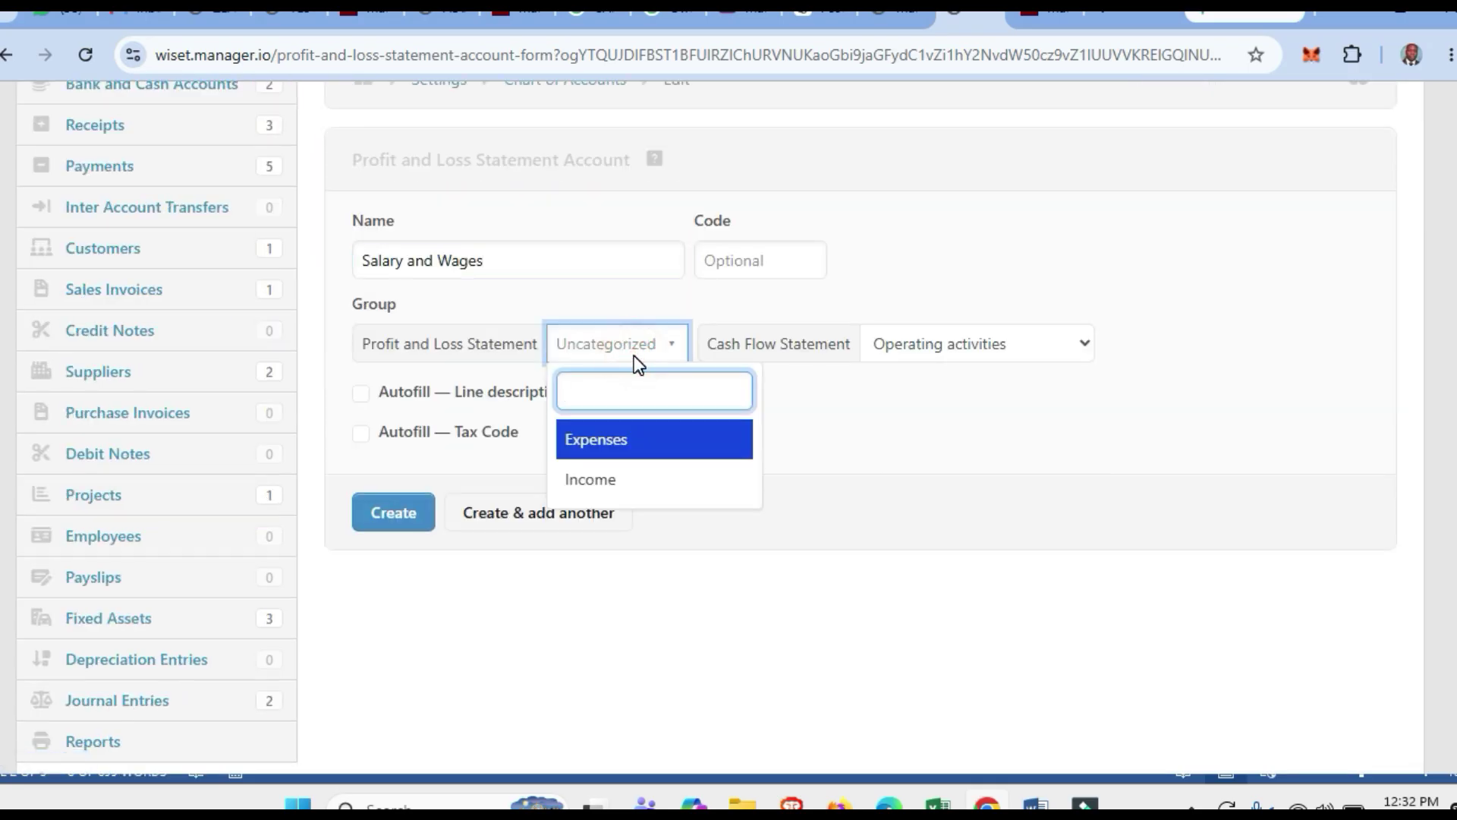
pyautogui.click(617, 441)
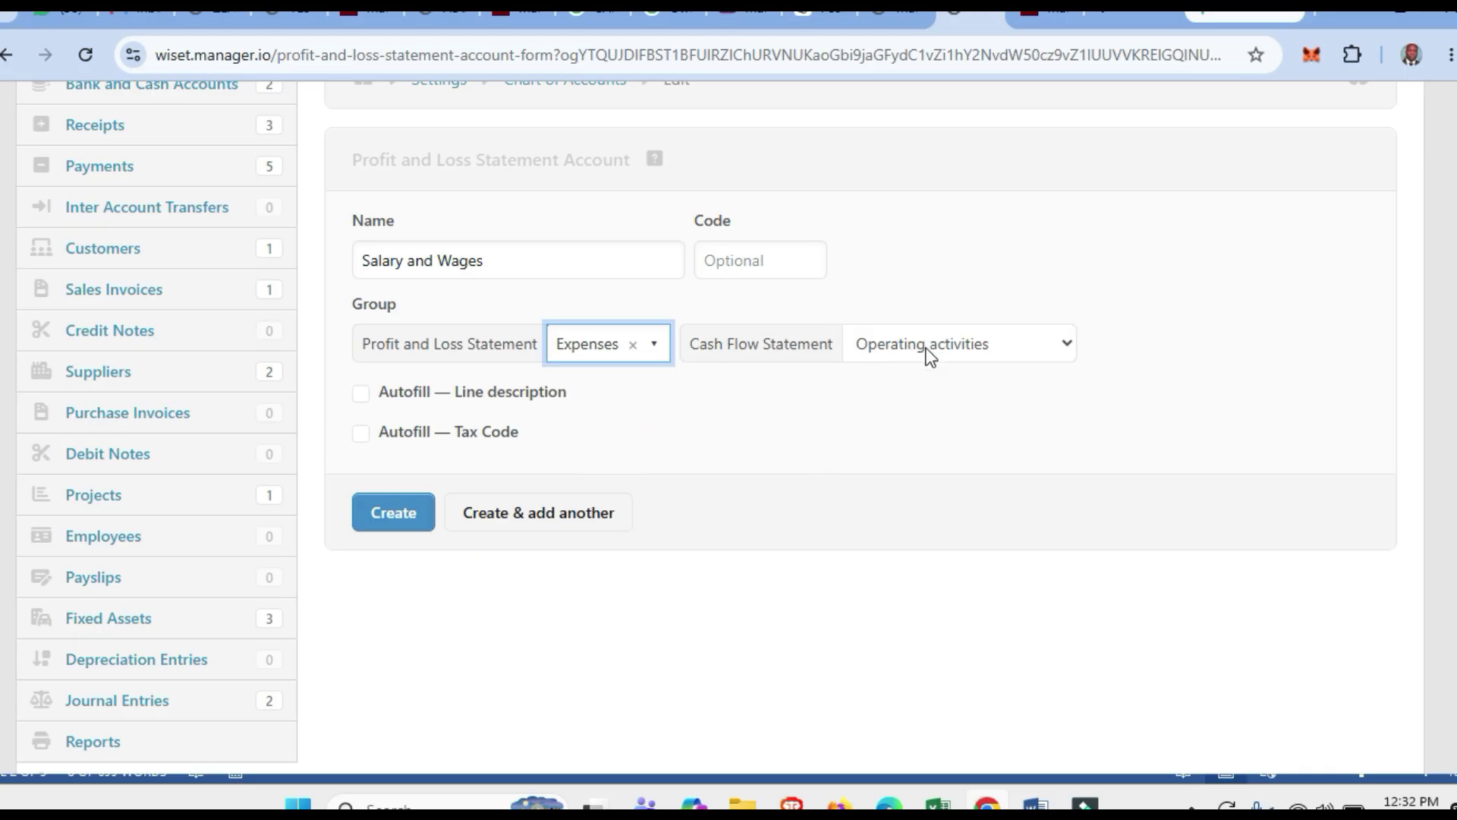
pyautogui.click(393, 514)
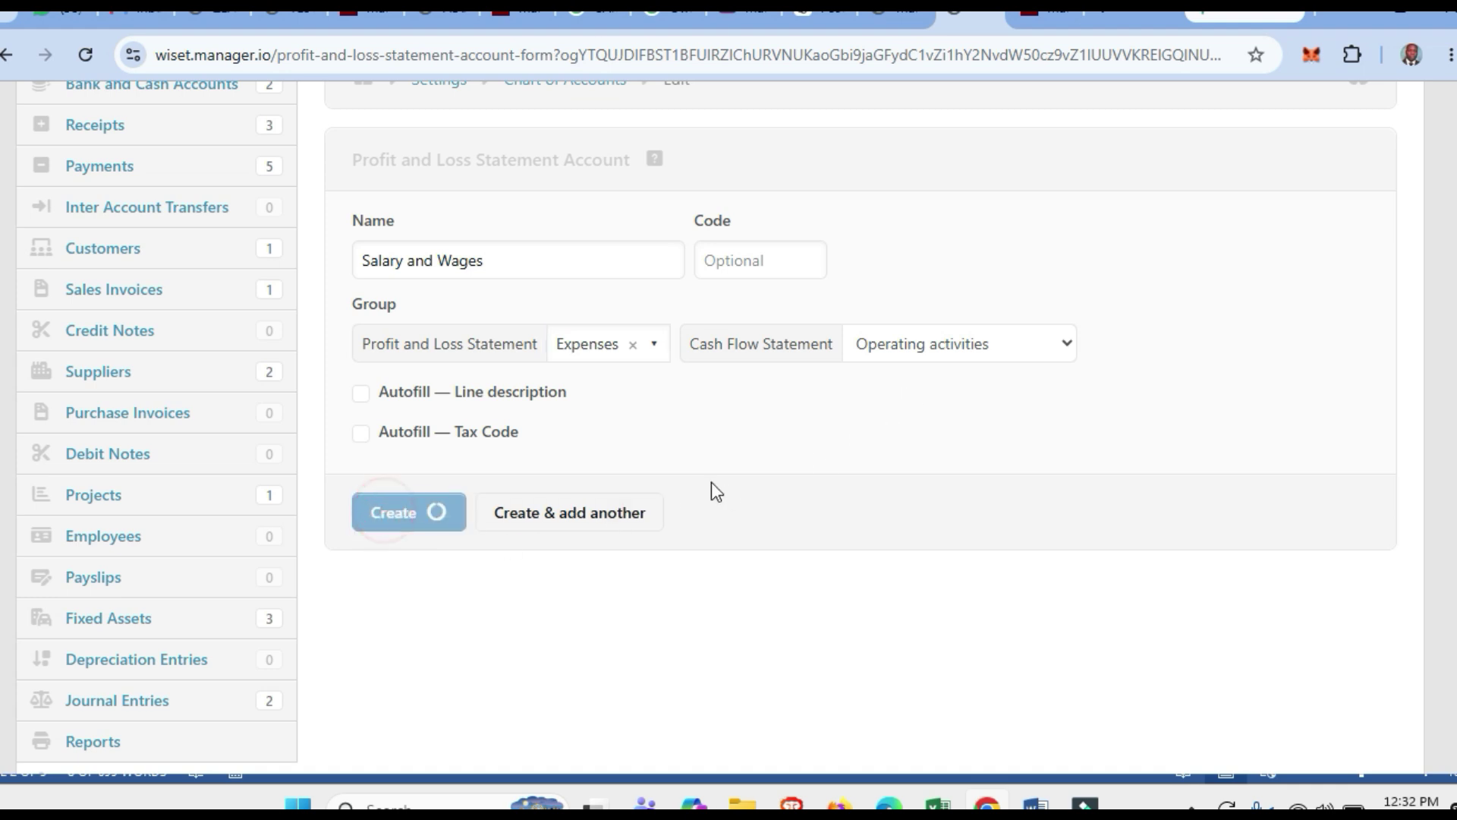
# Highlight the new Salary and Wages account under Less: Expenses and look over the rest of the chart of accounts.
pyautogui.scroll(-7, 1195, 588)
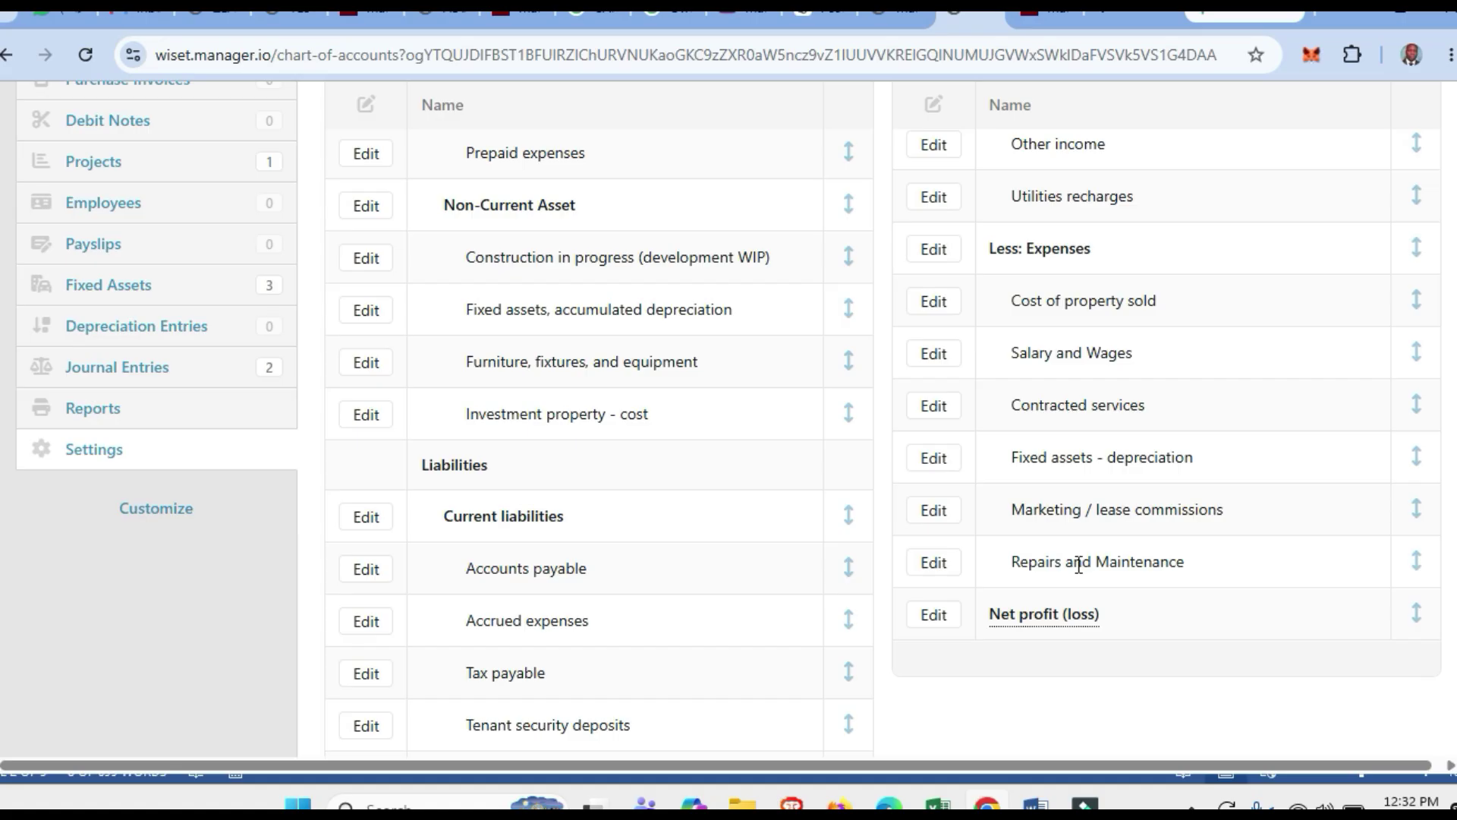
pyautogui.moveTo(1012, 353); pyautogui.dragTo(1133, 355)
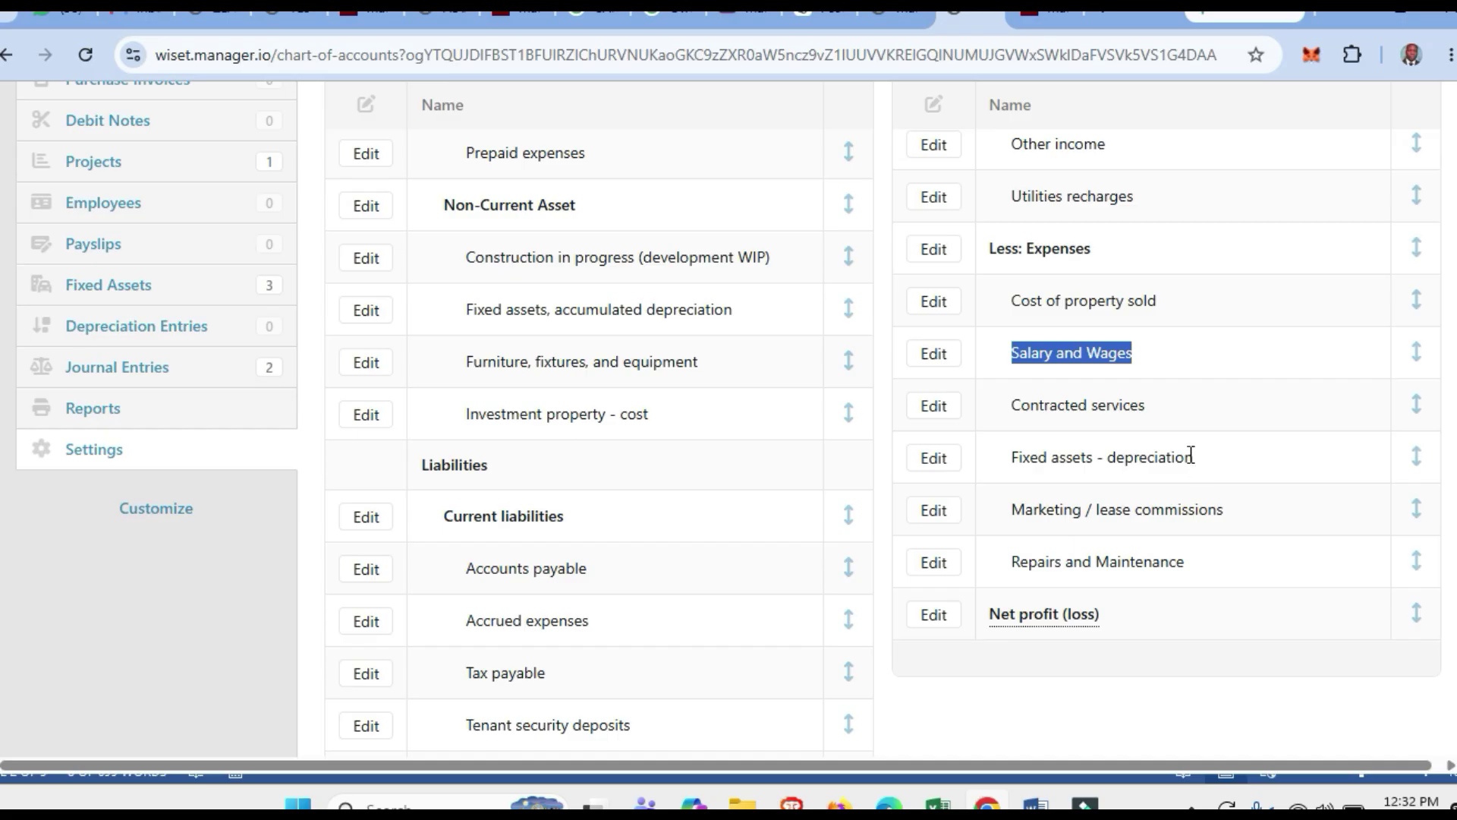
pyautogui.scroll(-3, 1190, 455)
pyautogui.scroll(-3, 1189, 455)
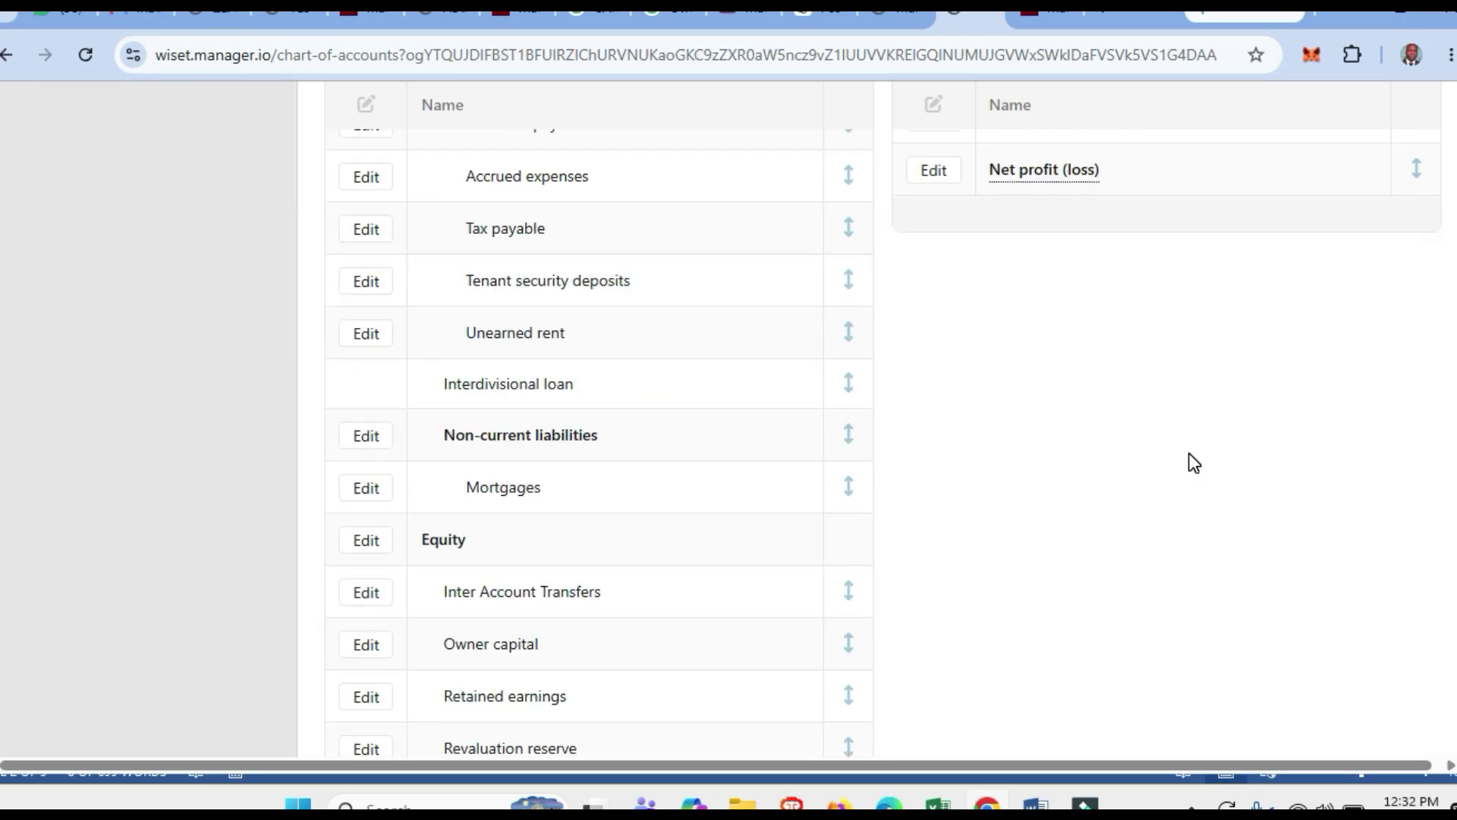
pyautogui.scroll(5, 1189, 454)
pyautogui.scroll(6, 1191, 461)
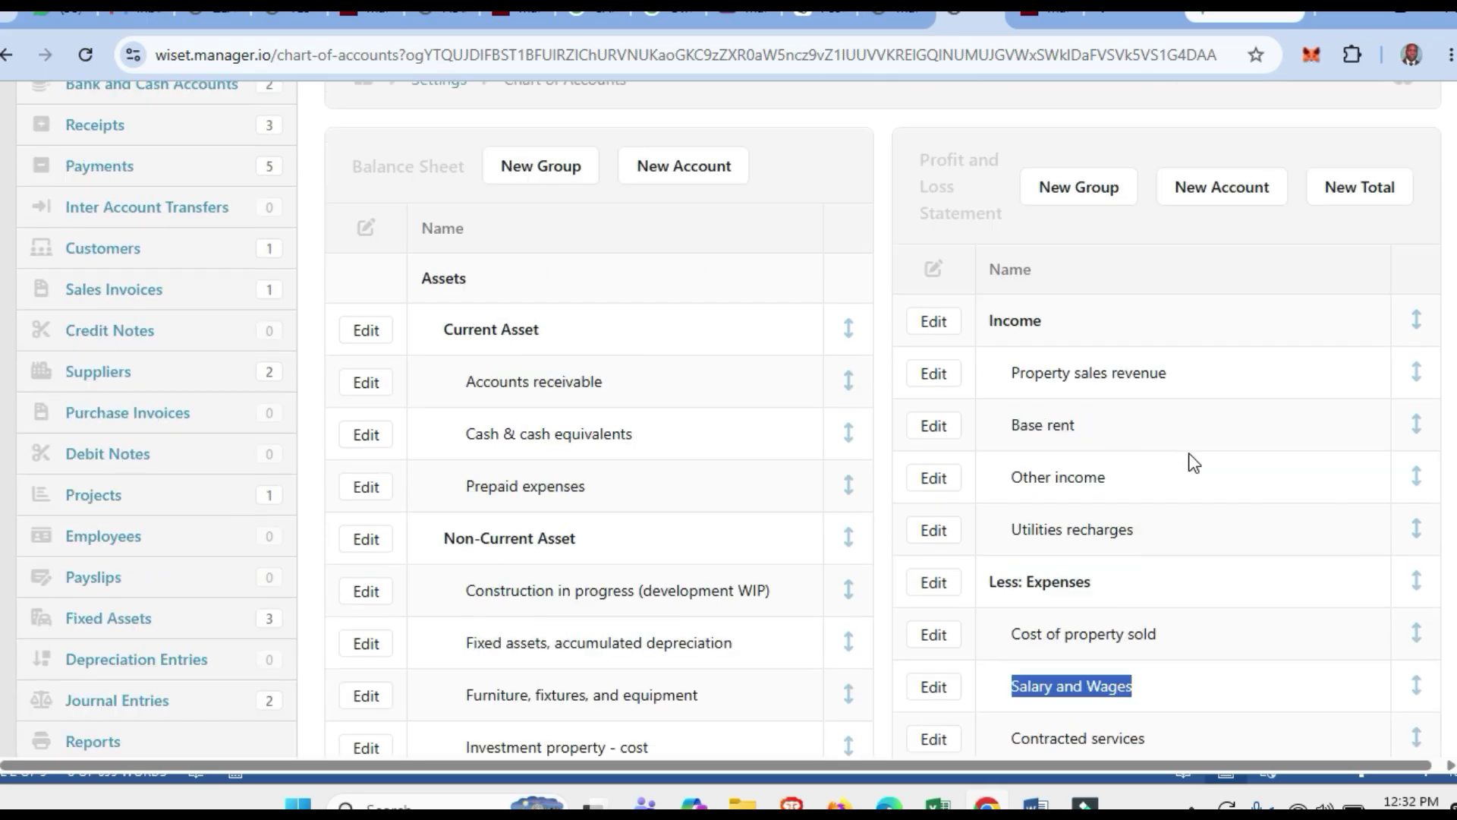
pyautogui.scroll(2, 1191, 461)
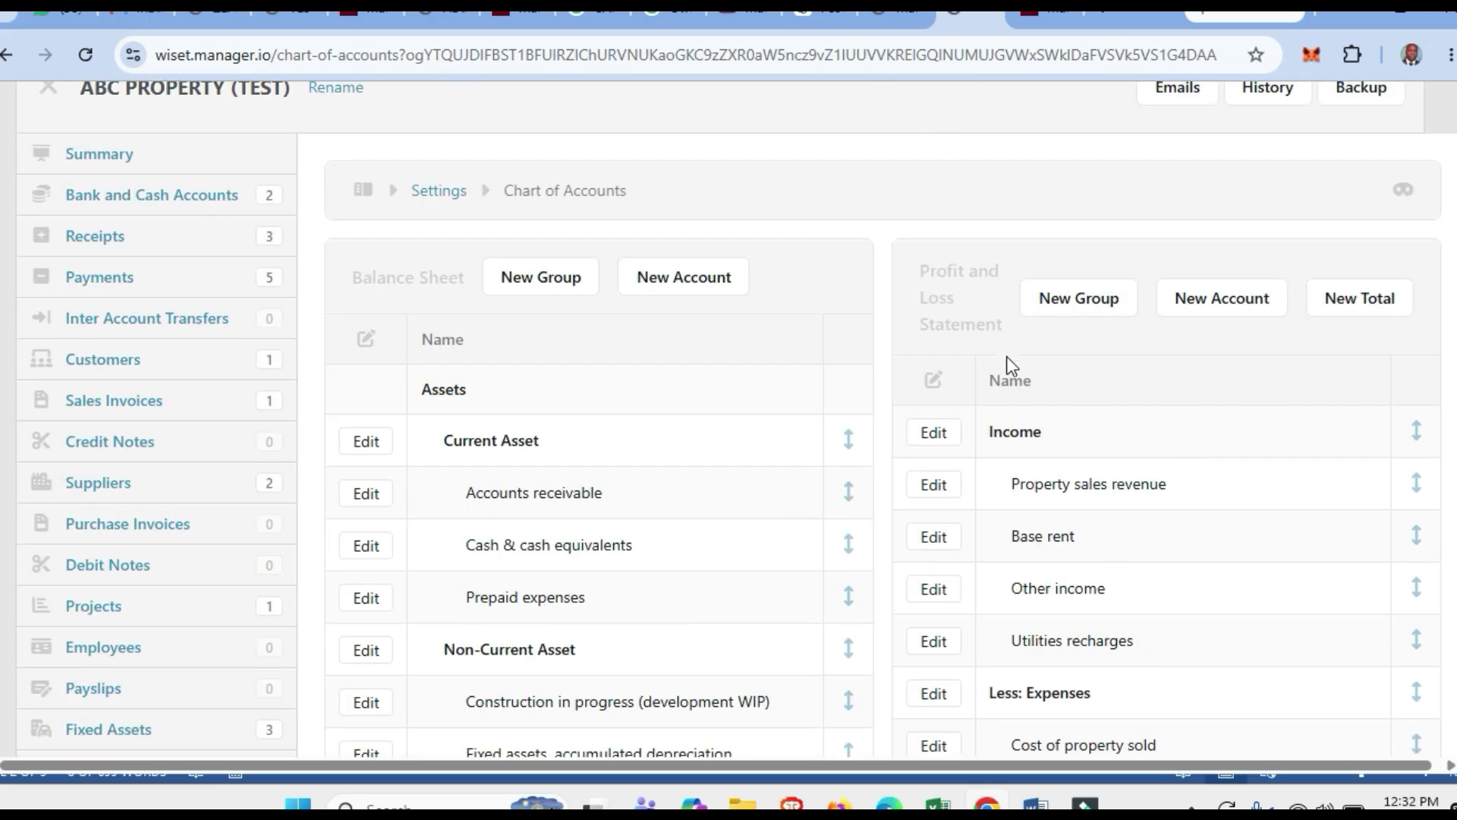
pyautogui.scroll(2, 1006, 356)
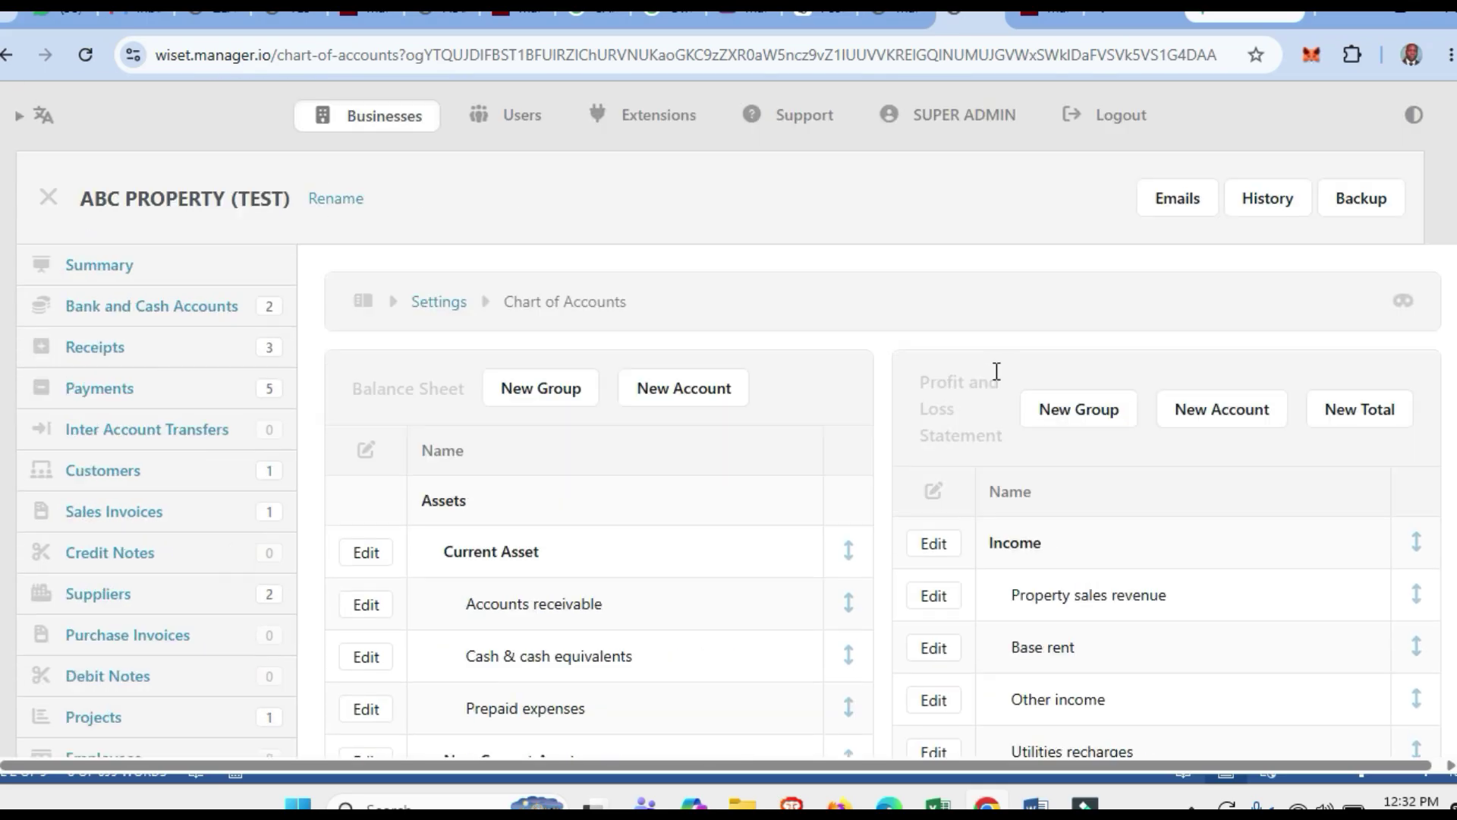
# Switch to the real estate starter kit PDF and review its Suggested Chart of Accounts, from Assets through operating expenses and the reporting tip.
pyautogui.click(899, 11)
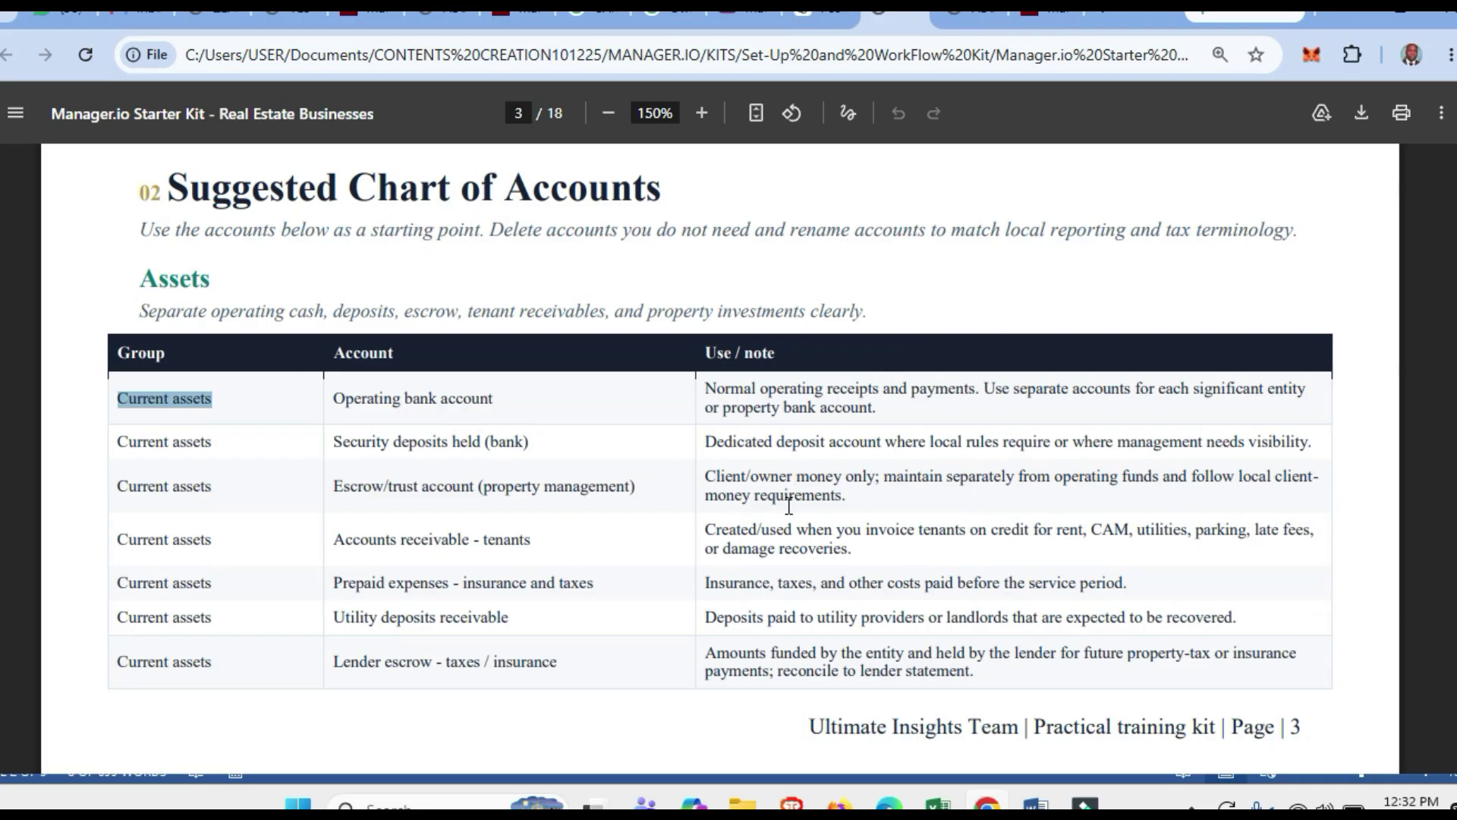
pyautogui.scroll(1, 701, 548)
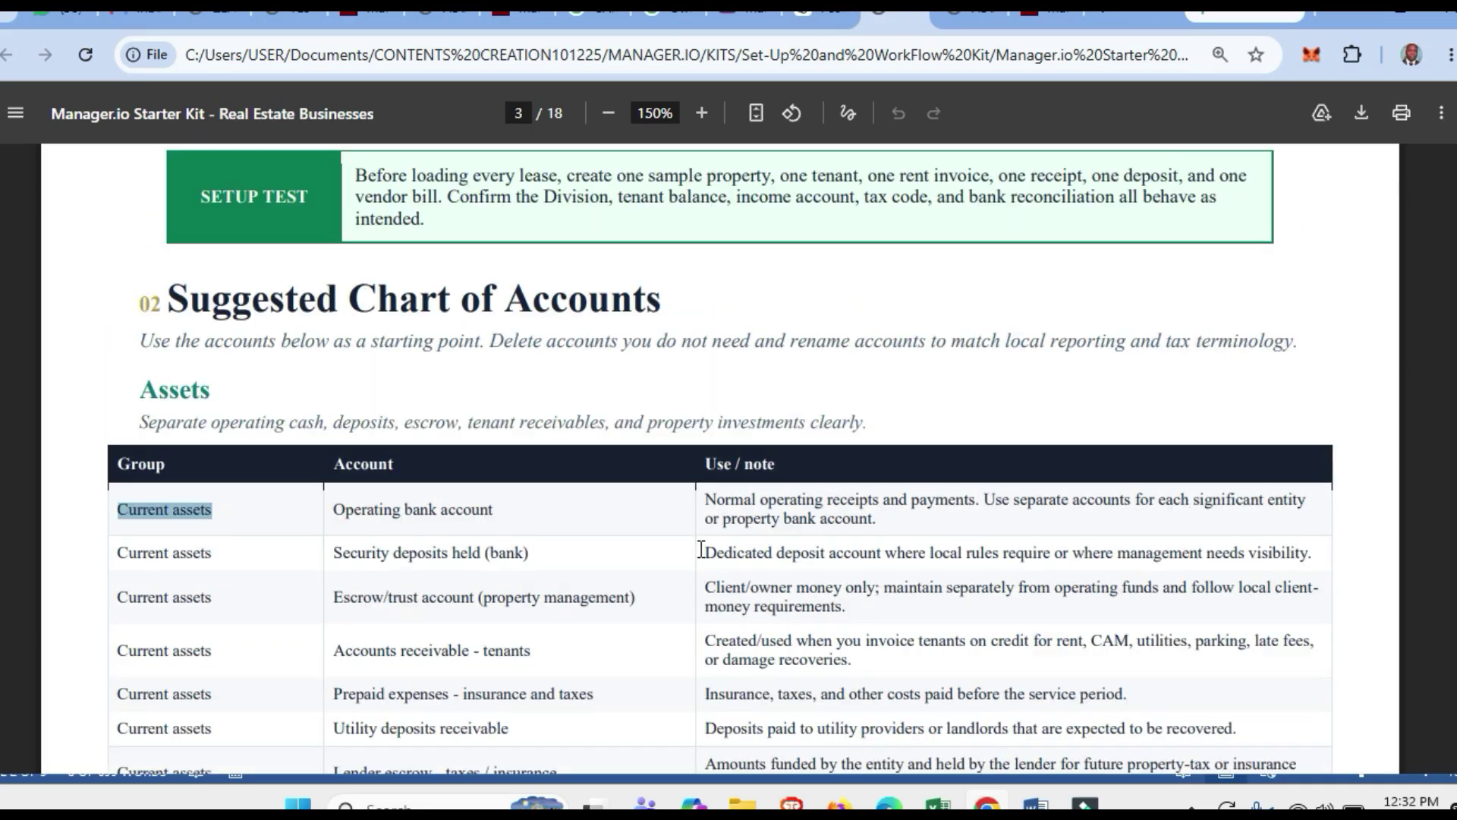
pyautogui.scroll(-1, 701, 548)
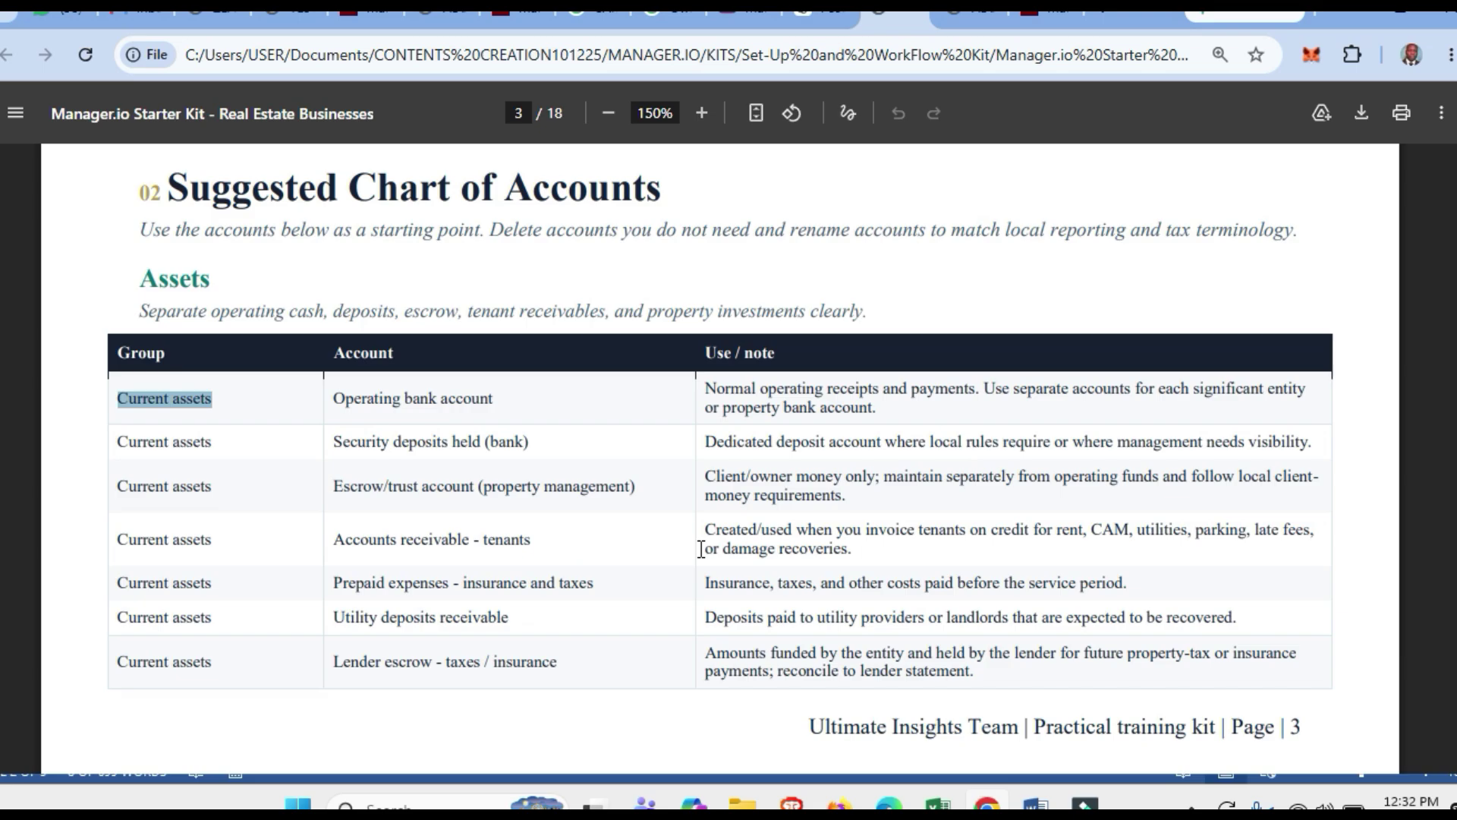
pyautogui.scroll(-2, 701, 548)
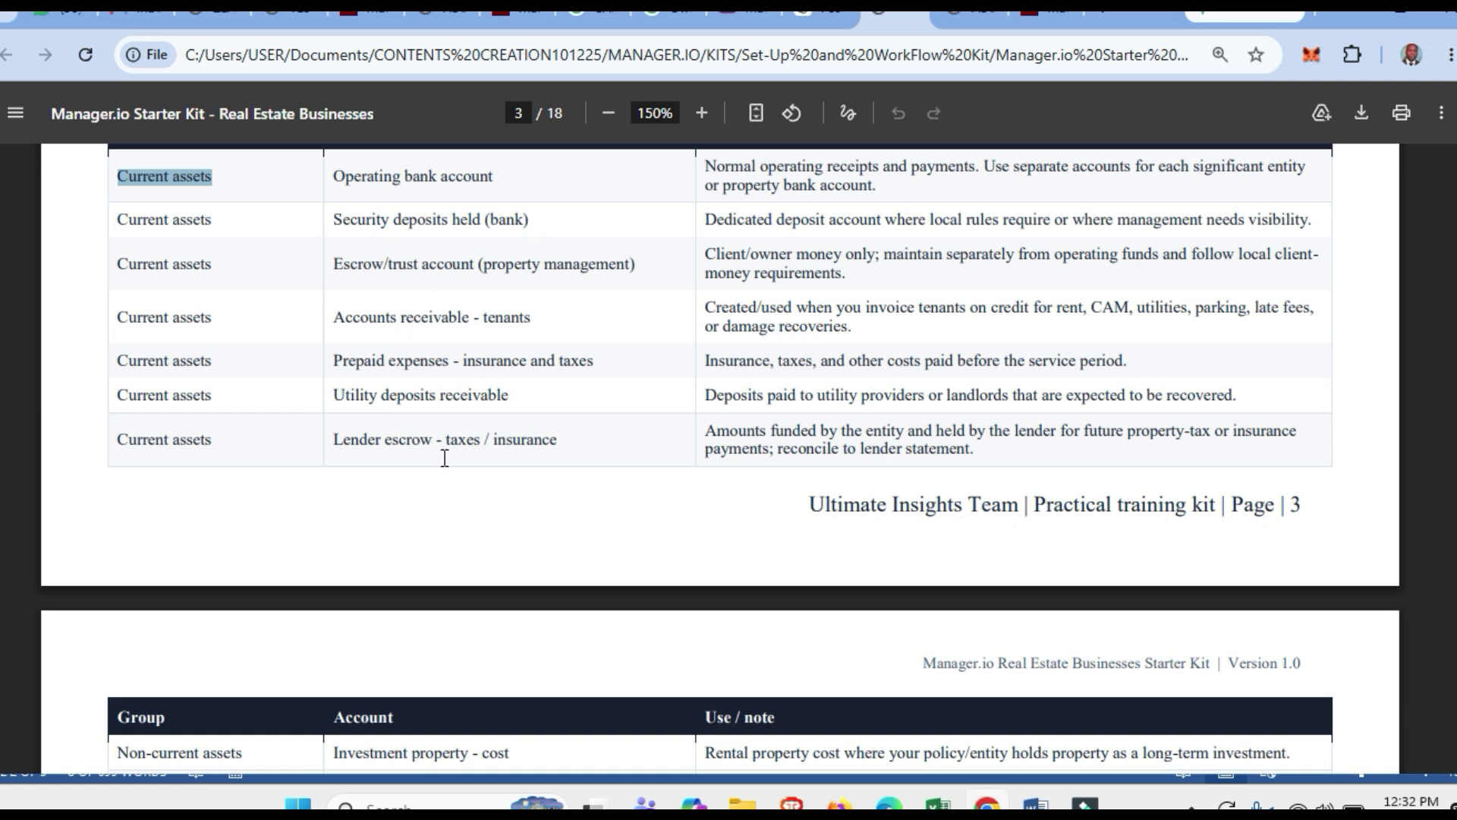
pyautogui.scroll(-4, 445, 457)
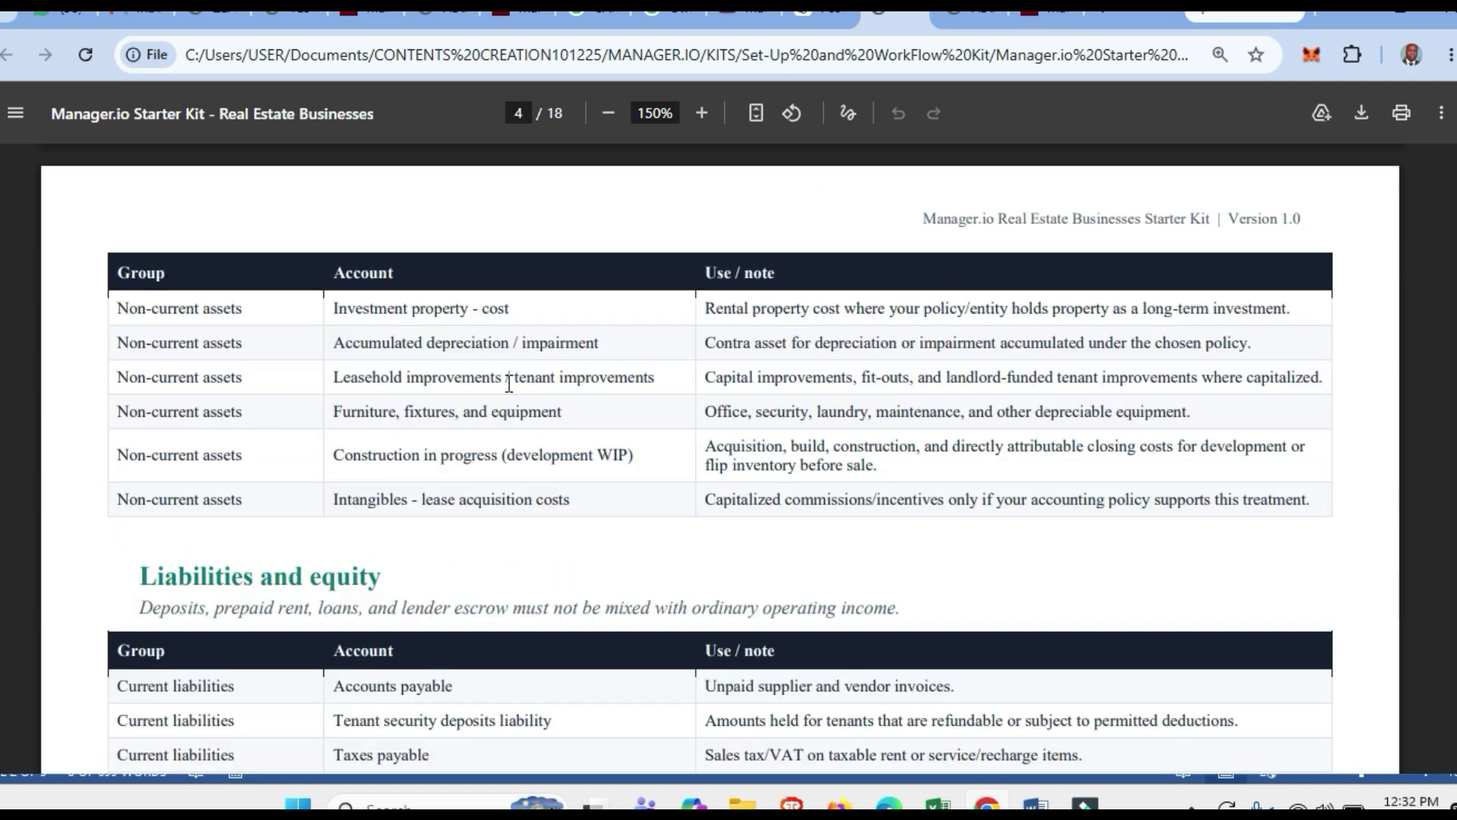
pyautogui.scroll(-3, 508, 383)
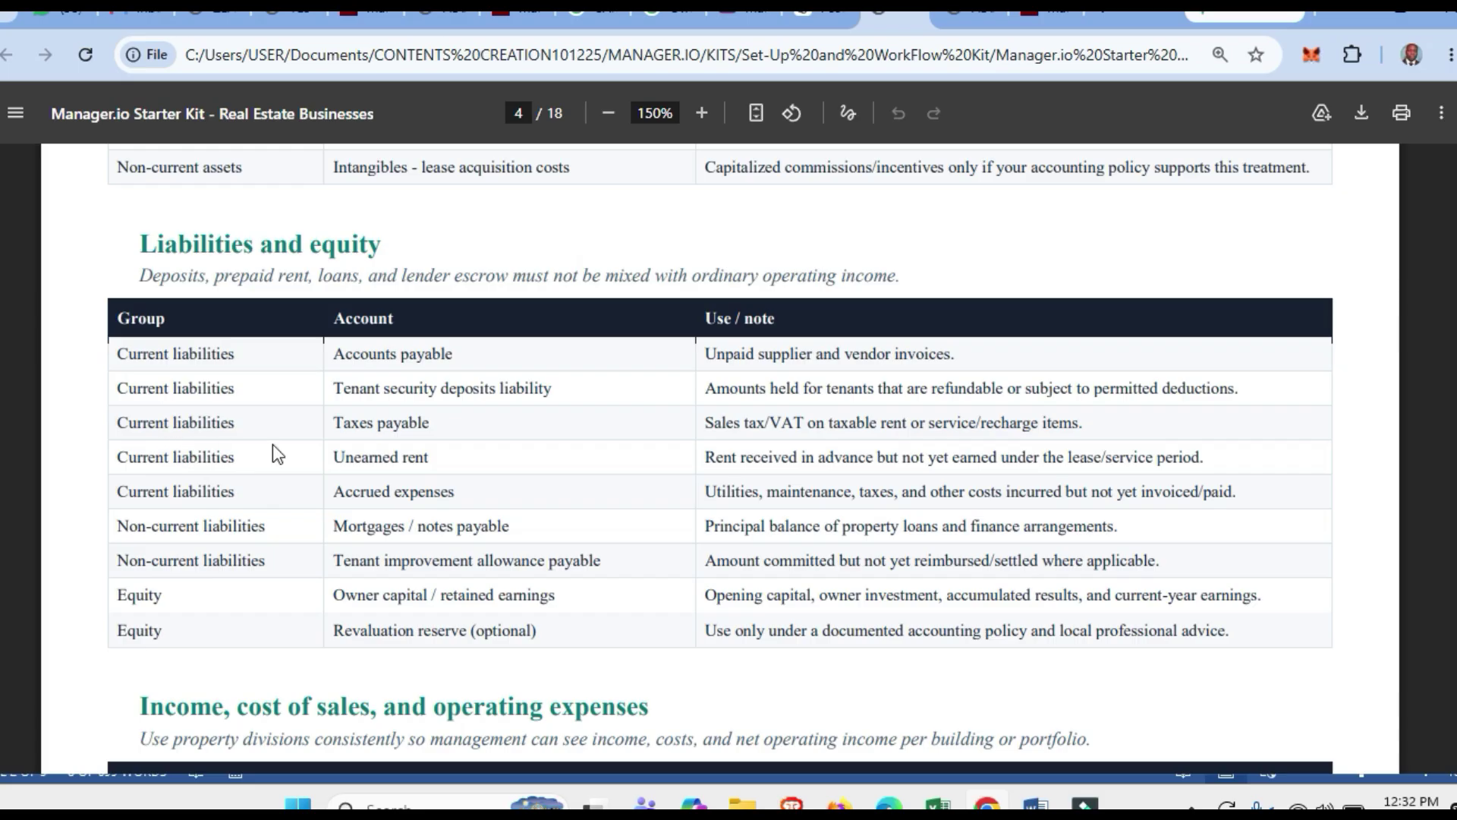
pyautogui.scroll(-2, 549, 479)
pyautogui.scroll(-4, 400, 527)
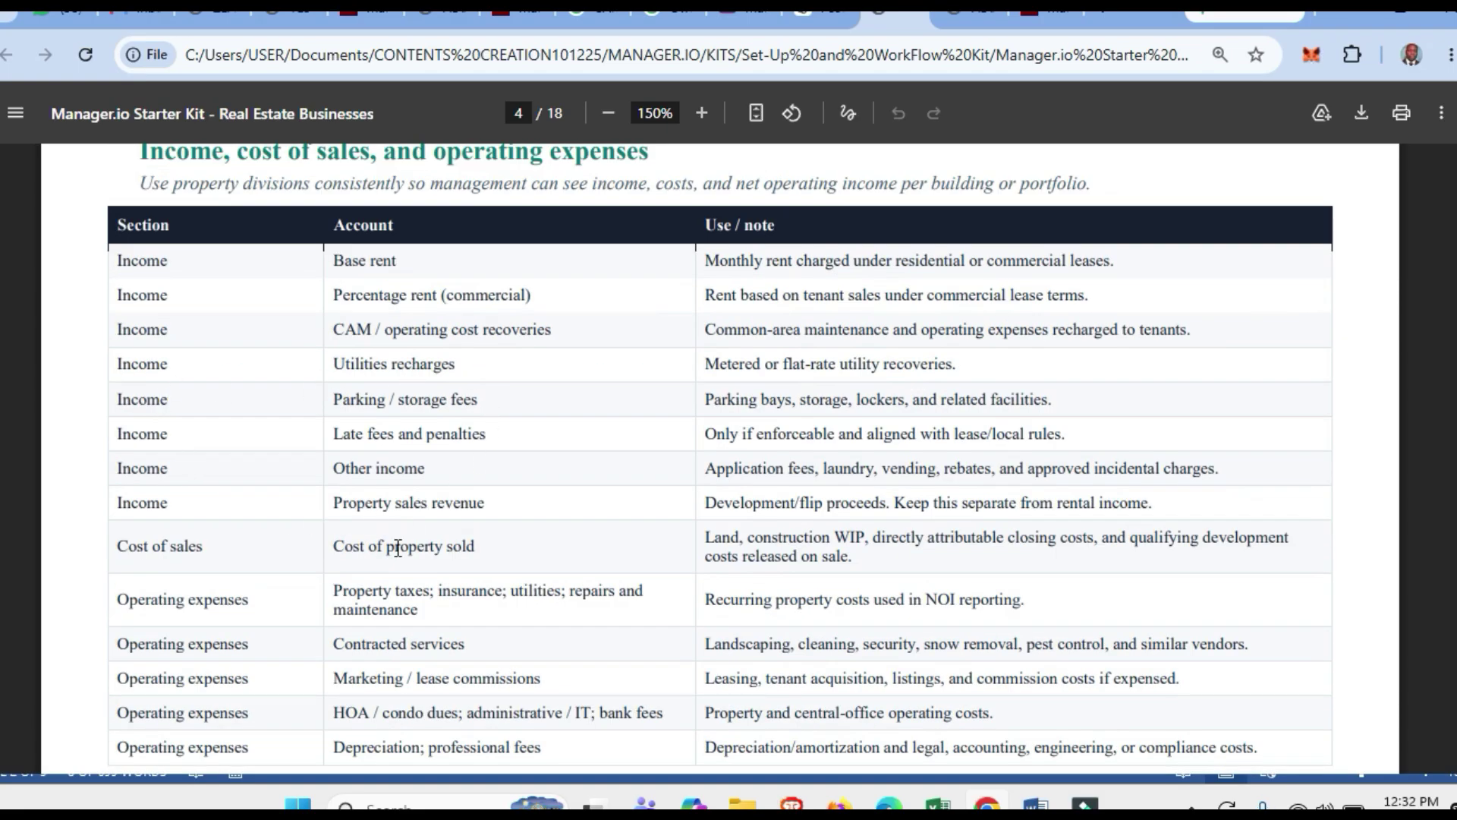
pyautogui.scroll(-2, 397, 546)
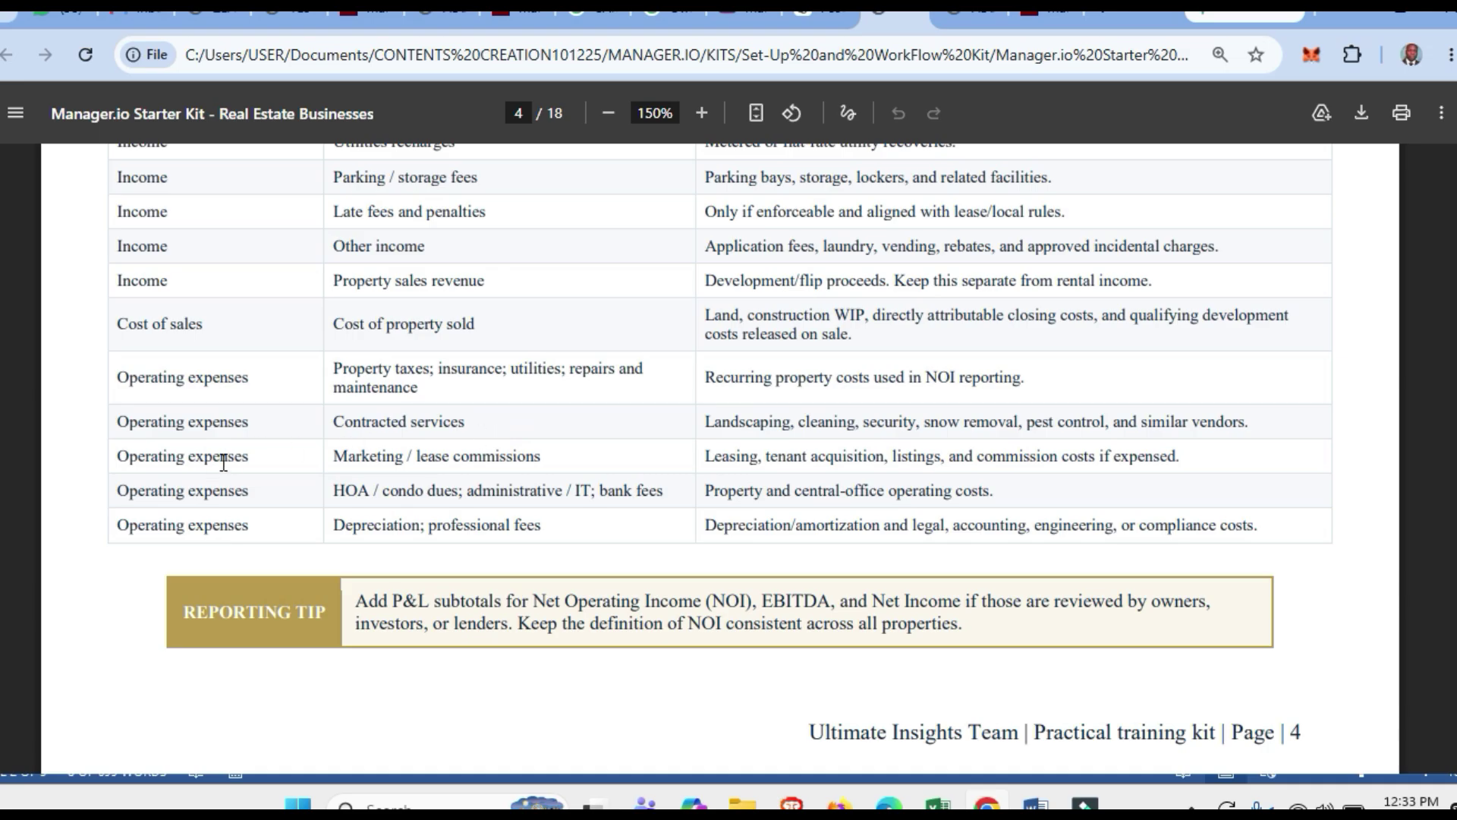
pyautogui.scroll(-8, 223, 462)
pyautogui.scroll(9, 221, 458)
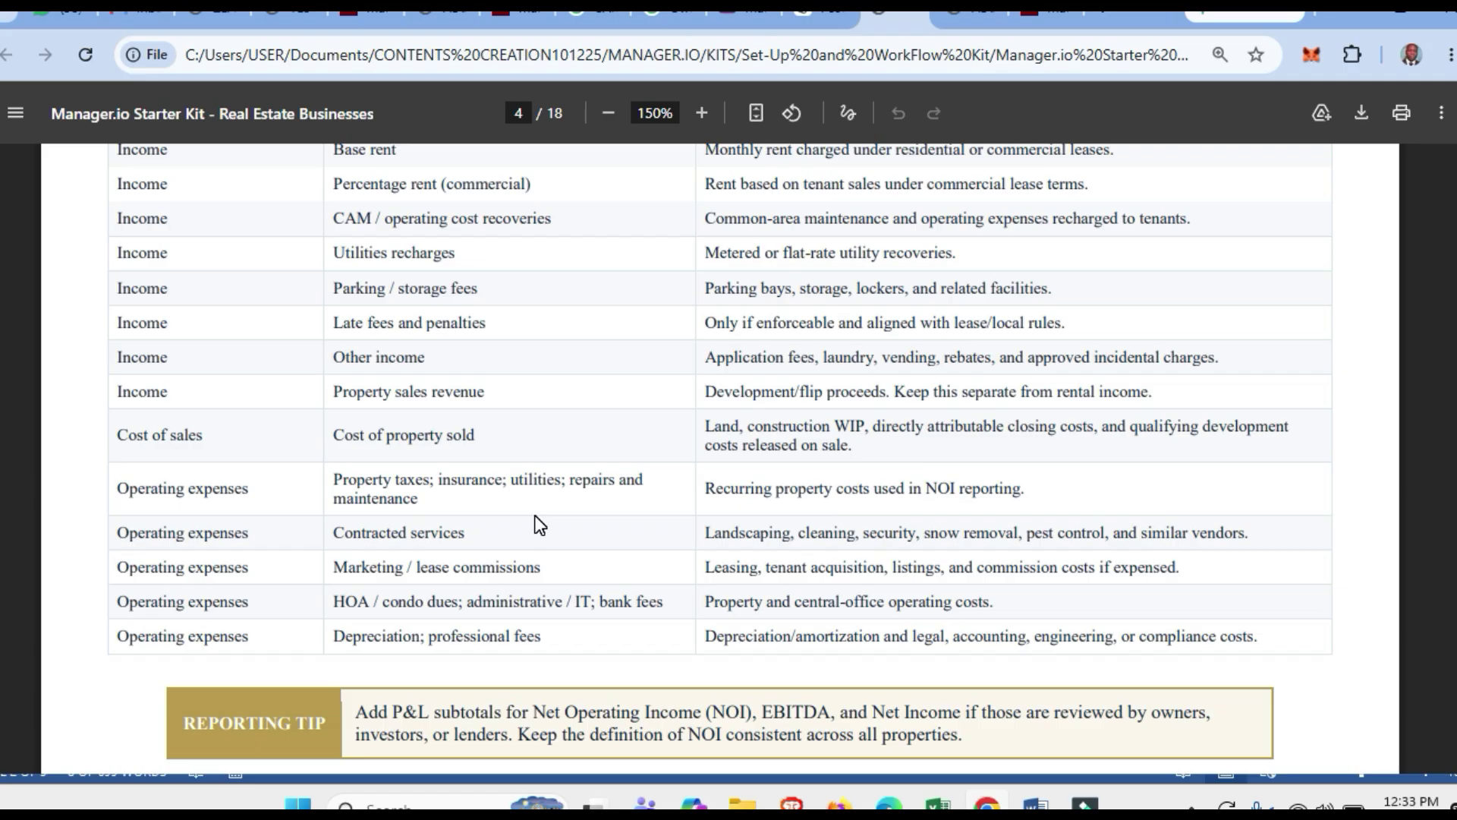
# Read the starter kit's sections on property, tenant and project structure, practical transaction workflows, and monthly rent billing.
pyautogui.scroll(-7, 540, 524)
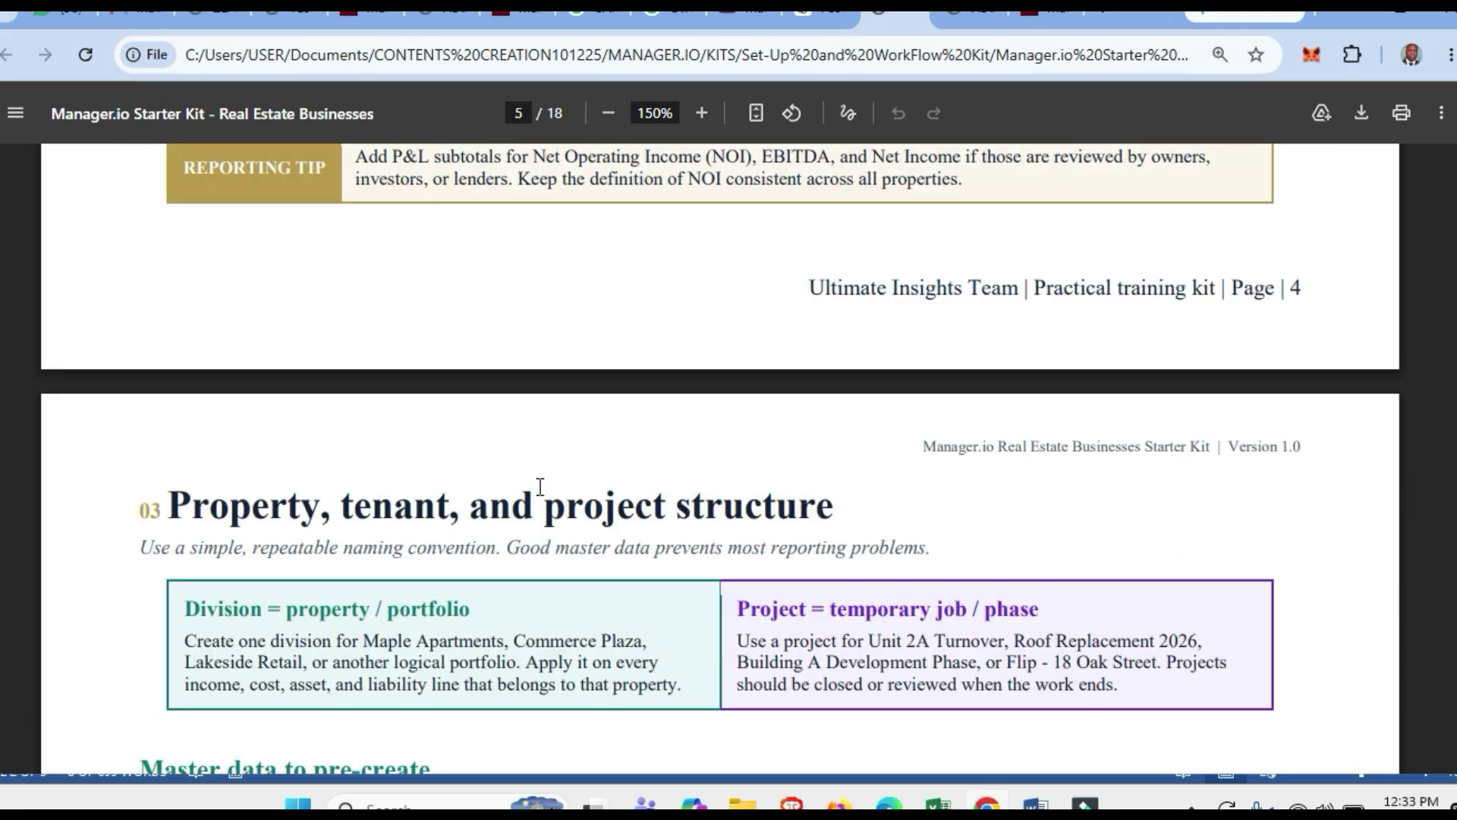
pyautogui.scroll(-4, 539, 486)
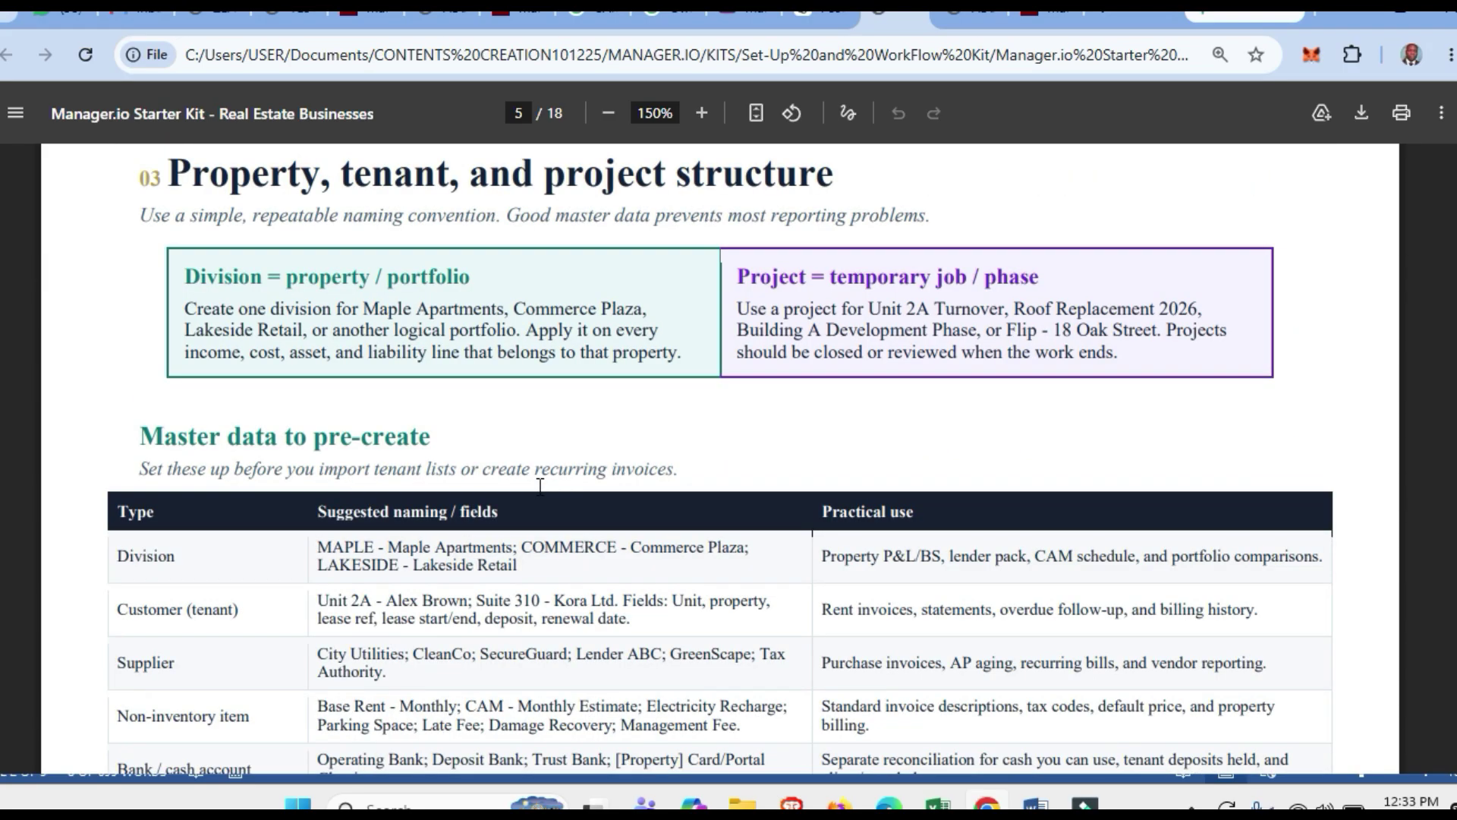
pyautogui.scroll(-4, 539, 486)
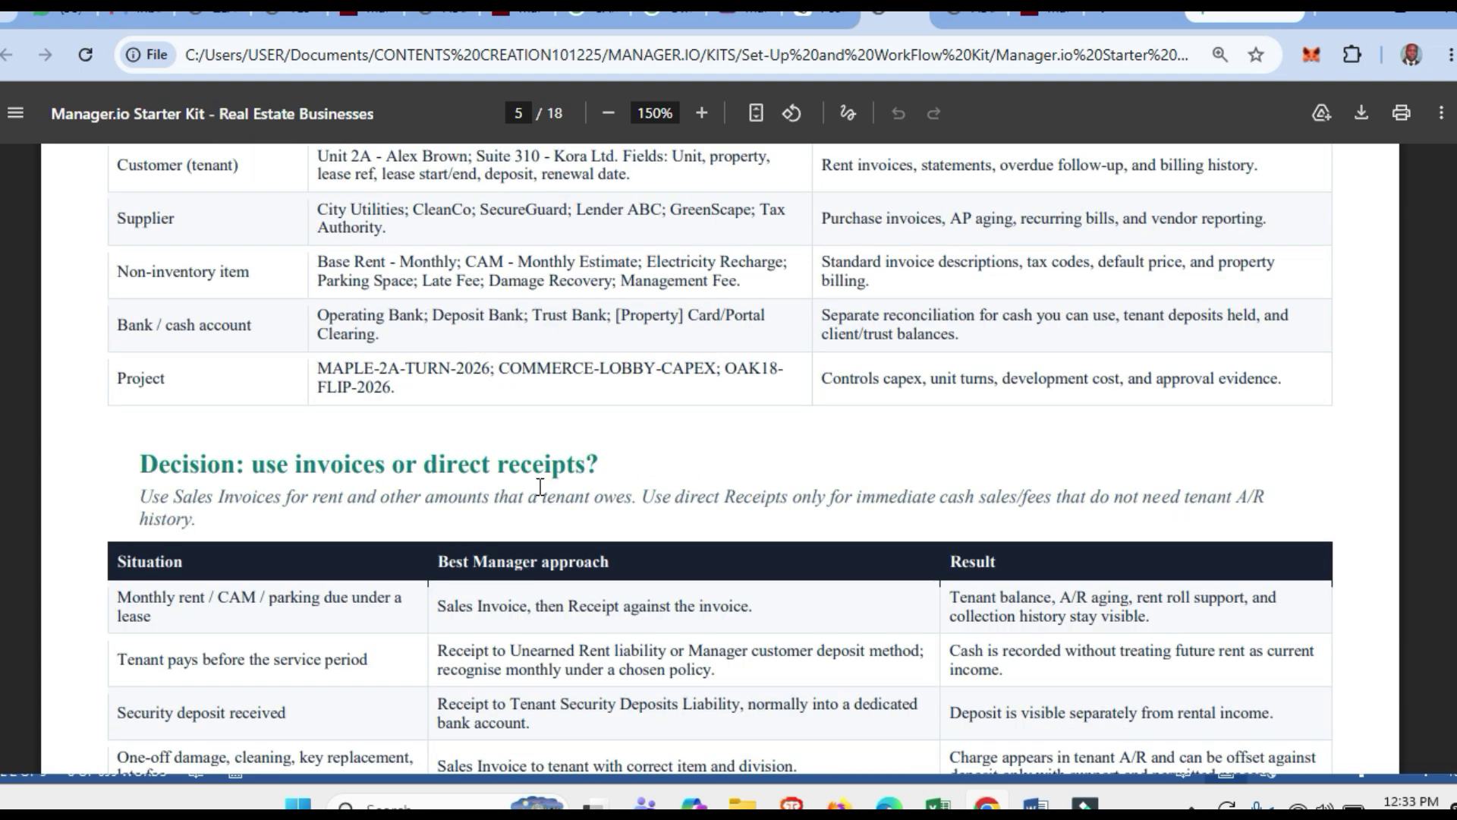
pyautogui.scroll(6, 540, 486)
pyautogui.scroll(-7, 539, 486)
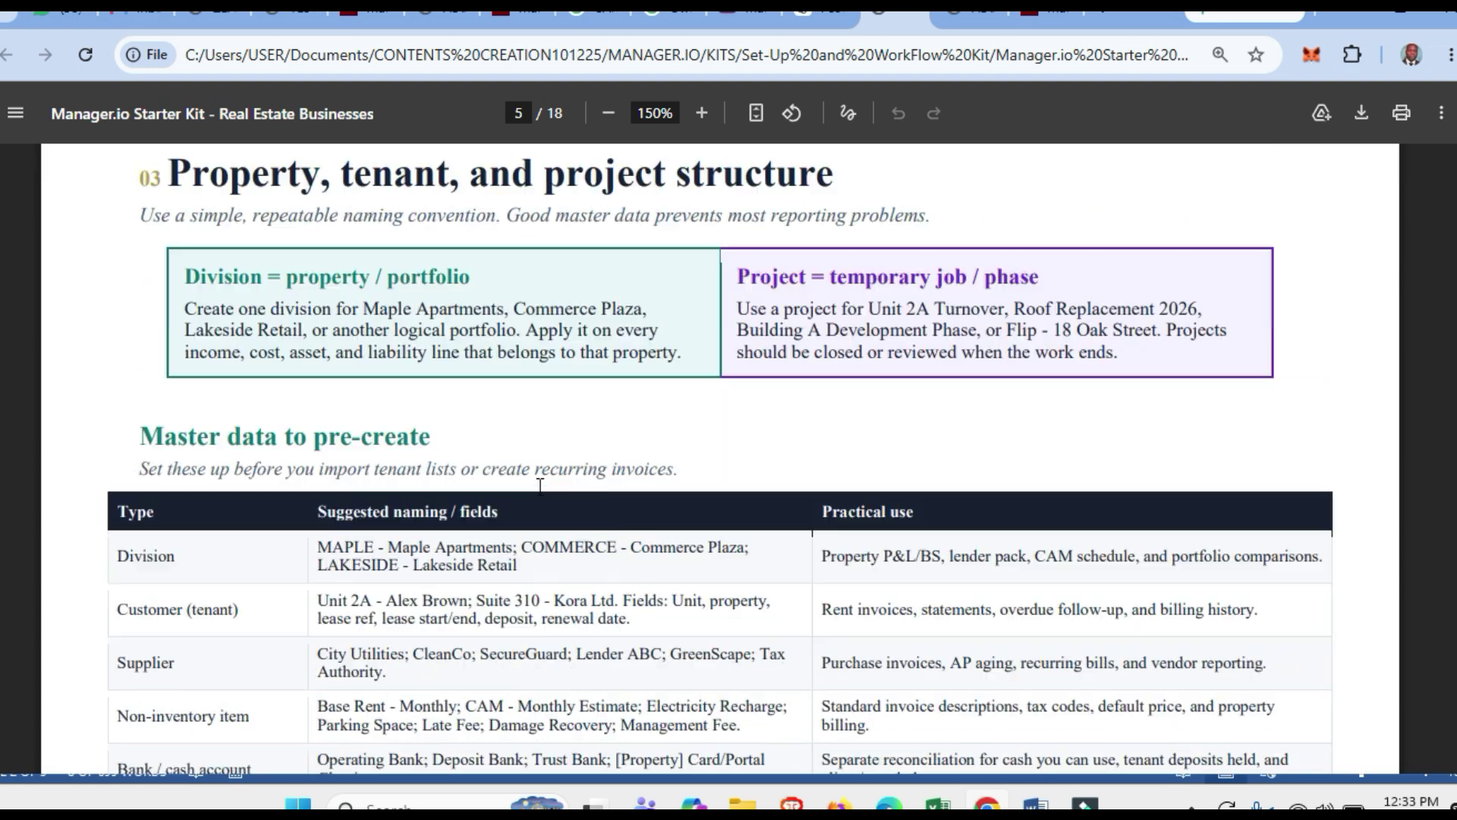
pyautogui.scroll(-6, 539, 486)
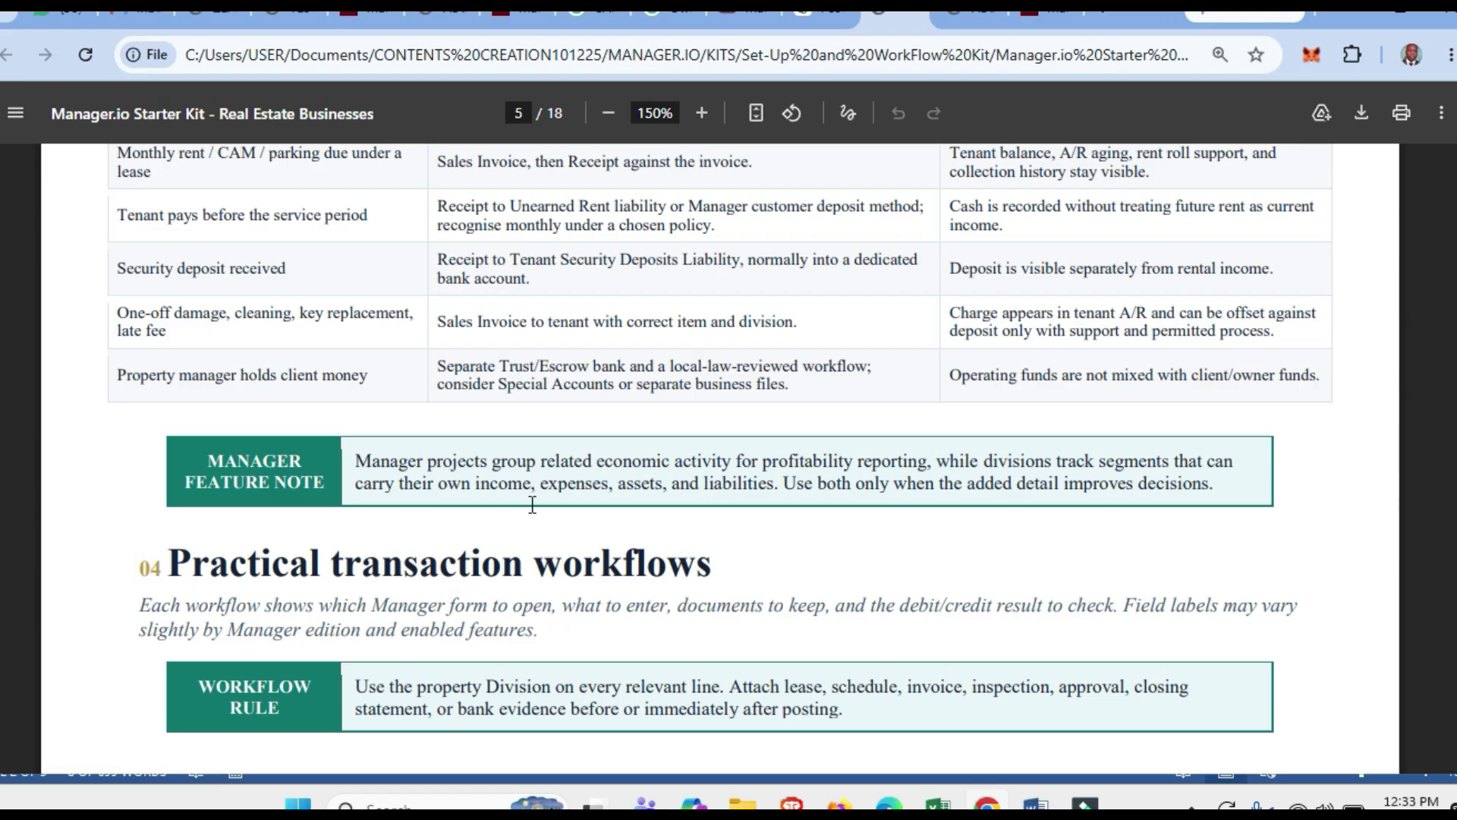
pyautogui.scroll(-3, 539, 572)
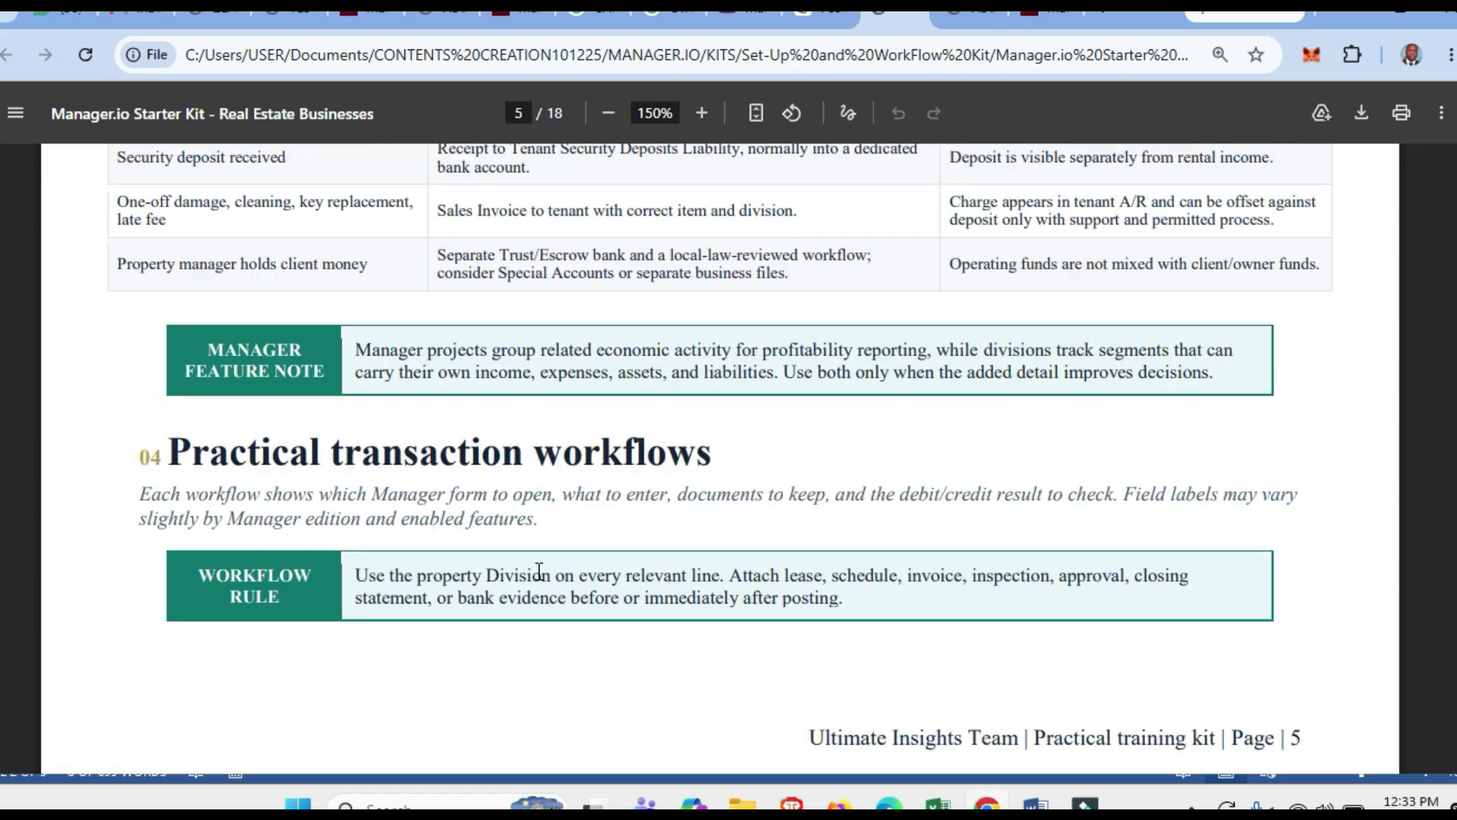
pyautogui.scroll(-3, 539, 571)
pyautogui.scroll(-12, 539, 570)
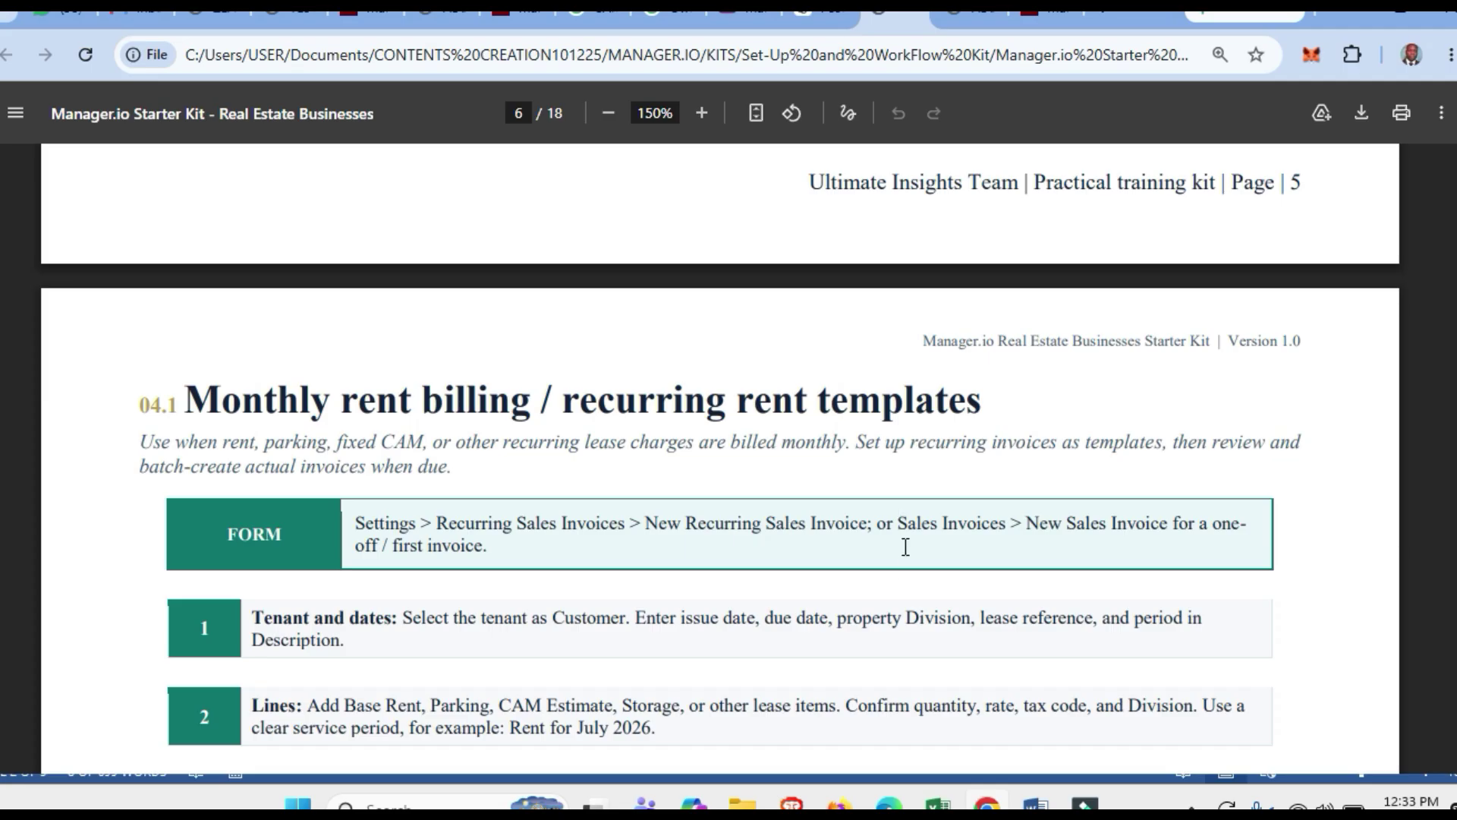
pyautogui.scroll(1, 893, 556)
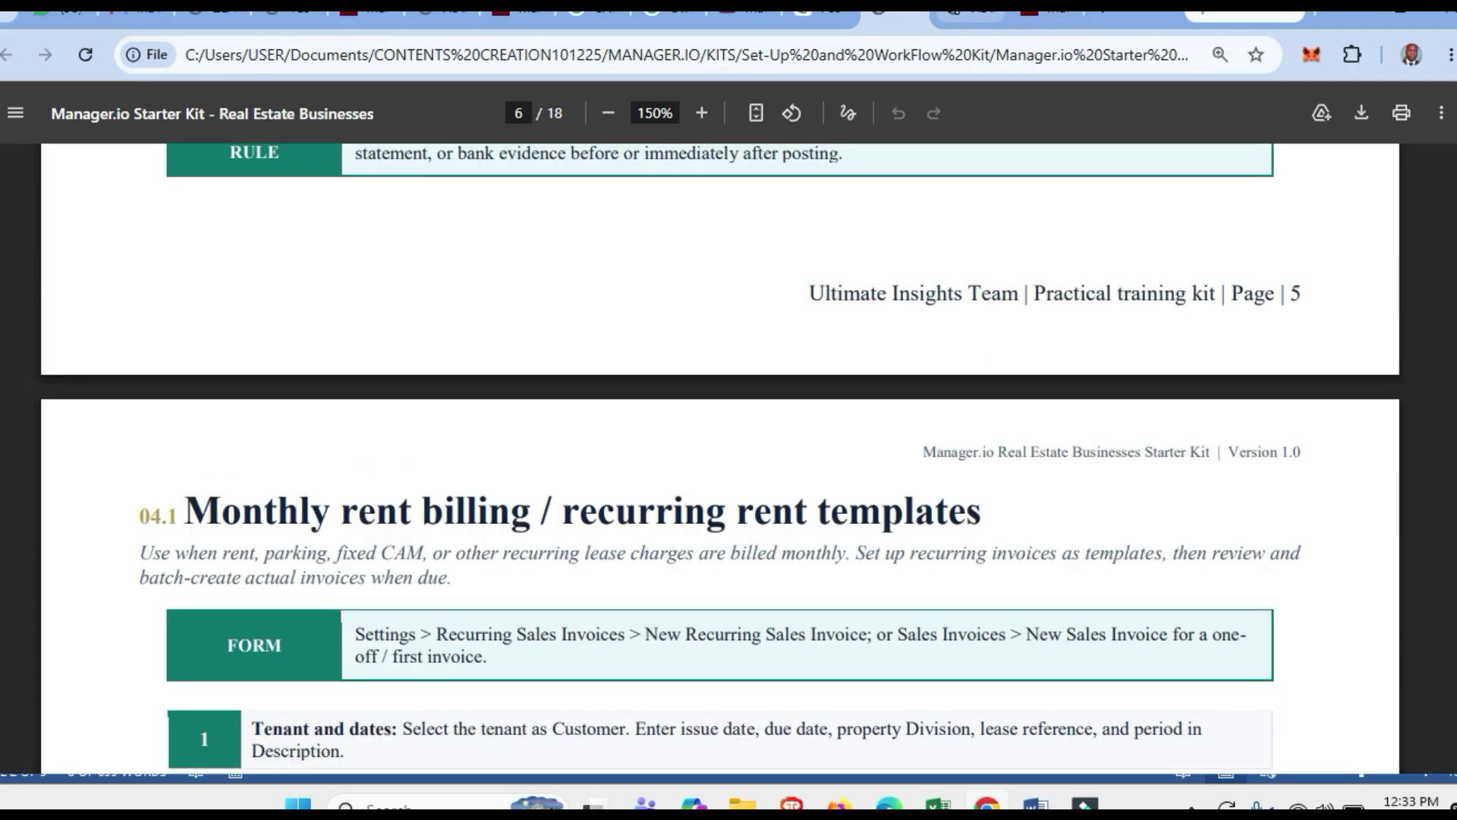
# Switch back to ABC PROPERTY (TEST) in Manager.io and look over the business Summary.
pyautogui.click(979, 21)
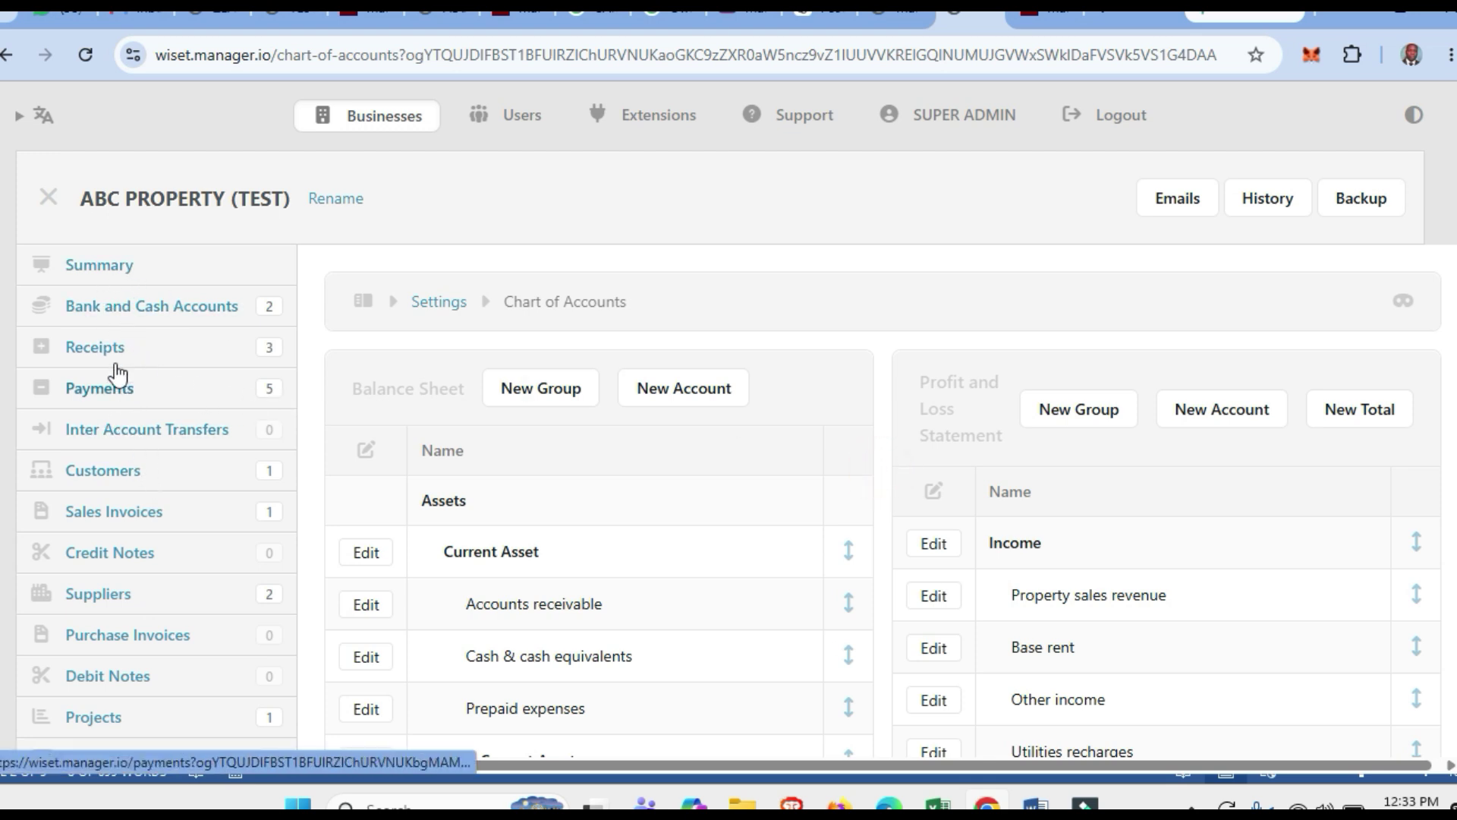
pyautogui.click(87, 279)
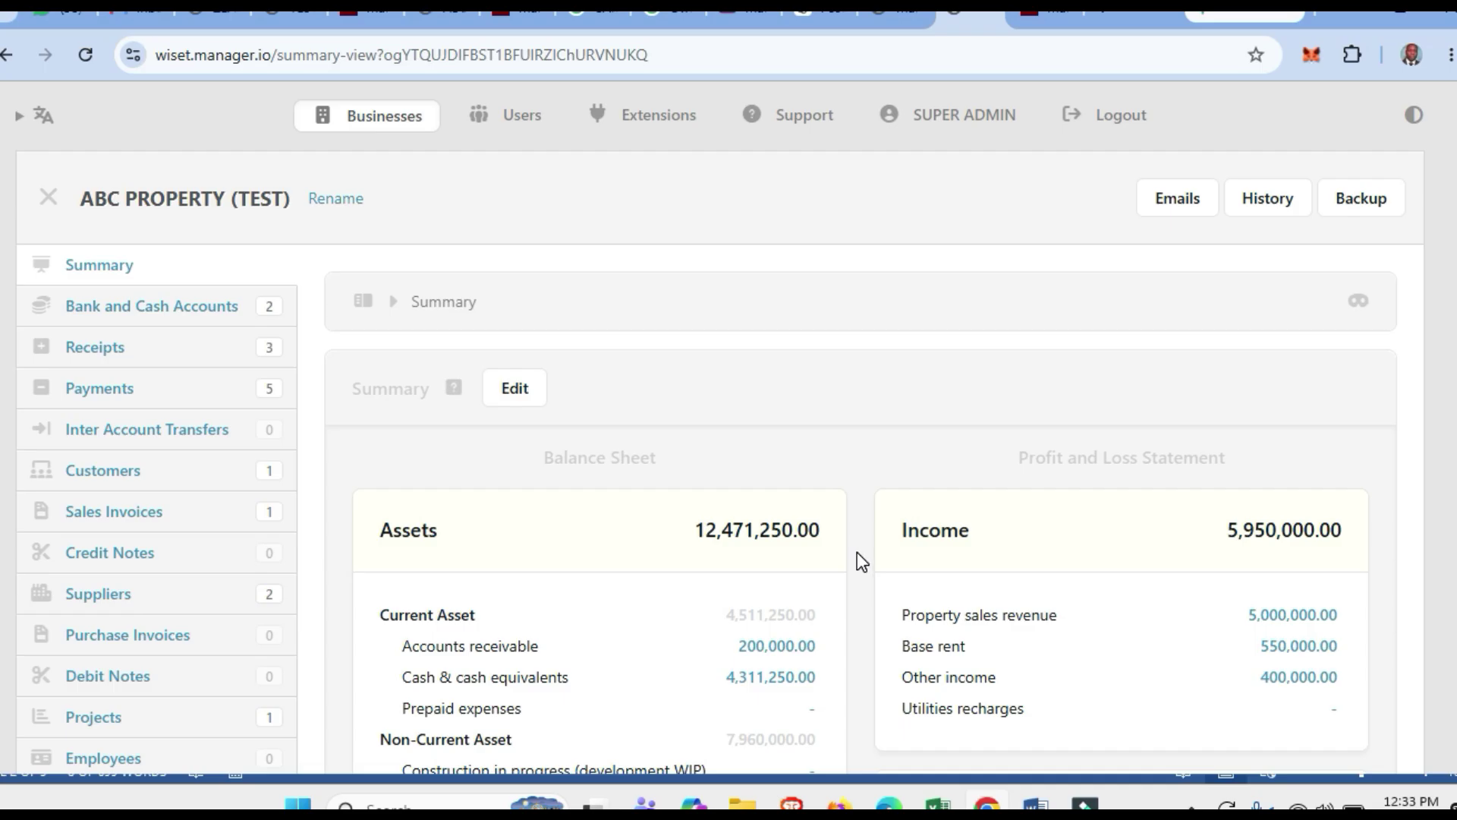
pyautogui.scroll(-1, 842, 543)
# Start a new receipt with an automatic reference, received in the BANK XYZ account.
pyautogui.click(86, 240)
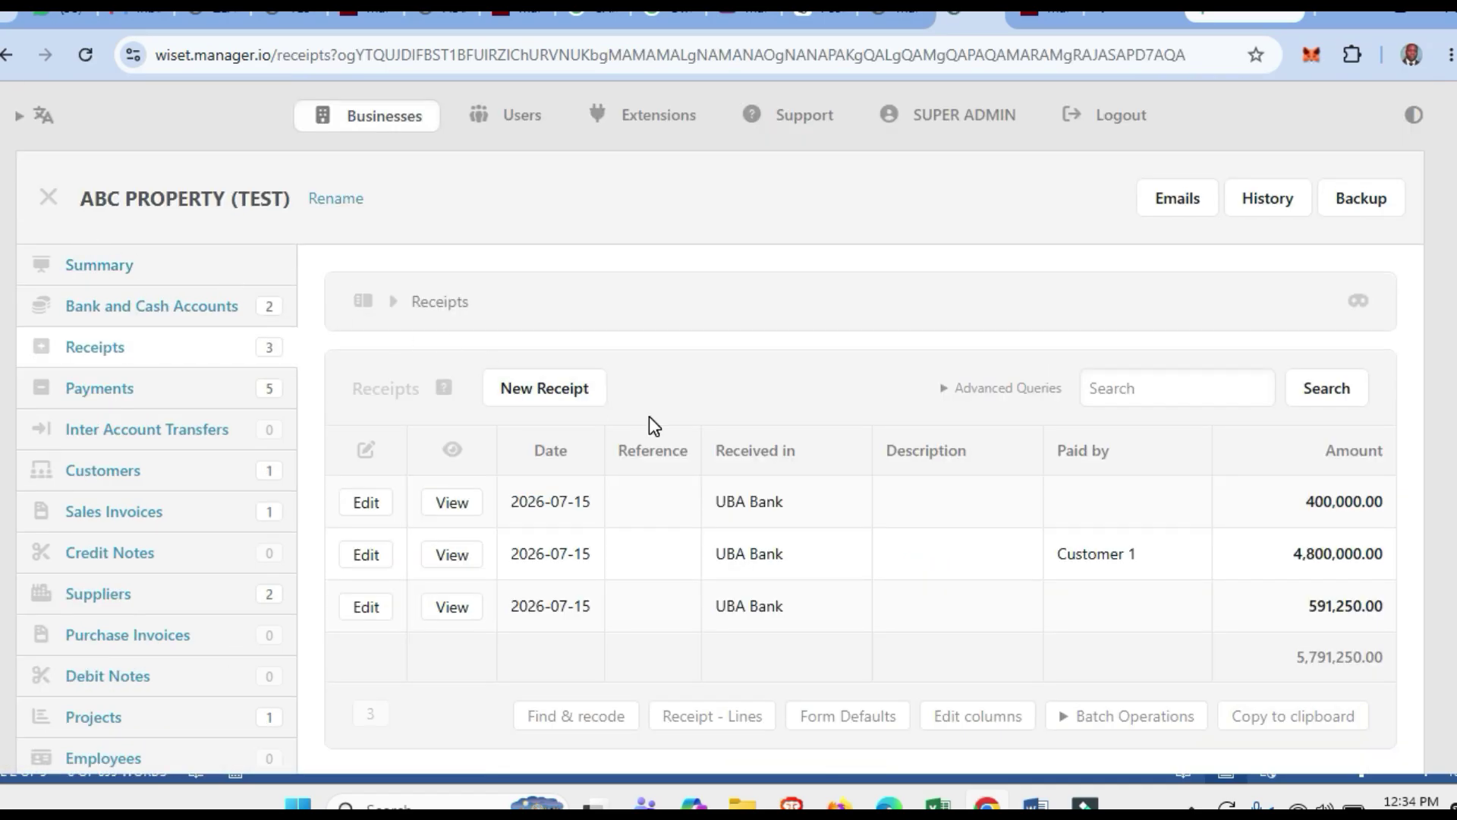
pyautogui.click(557, 390)
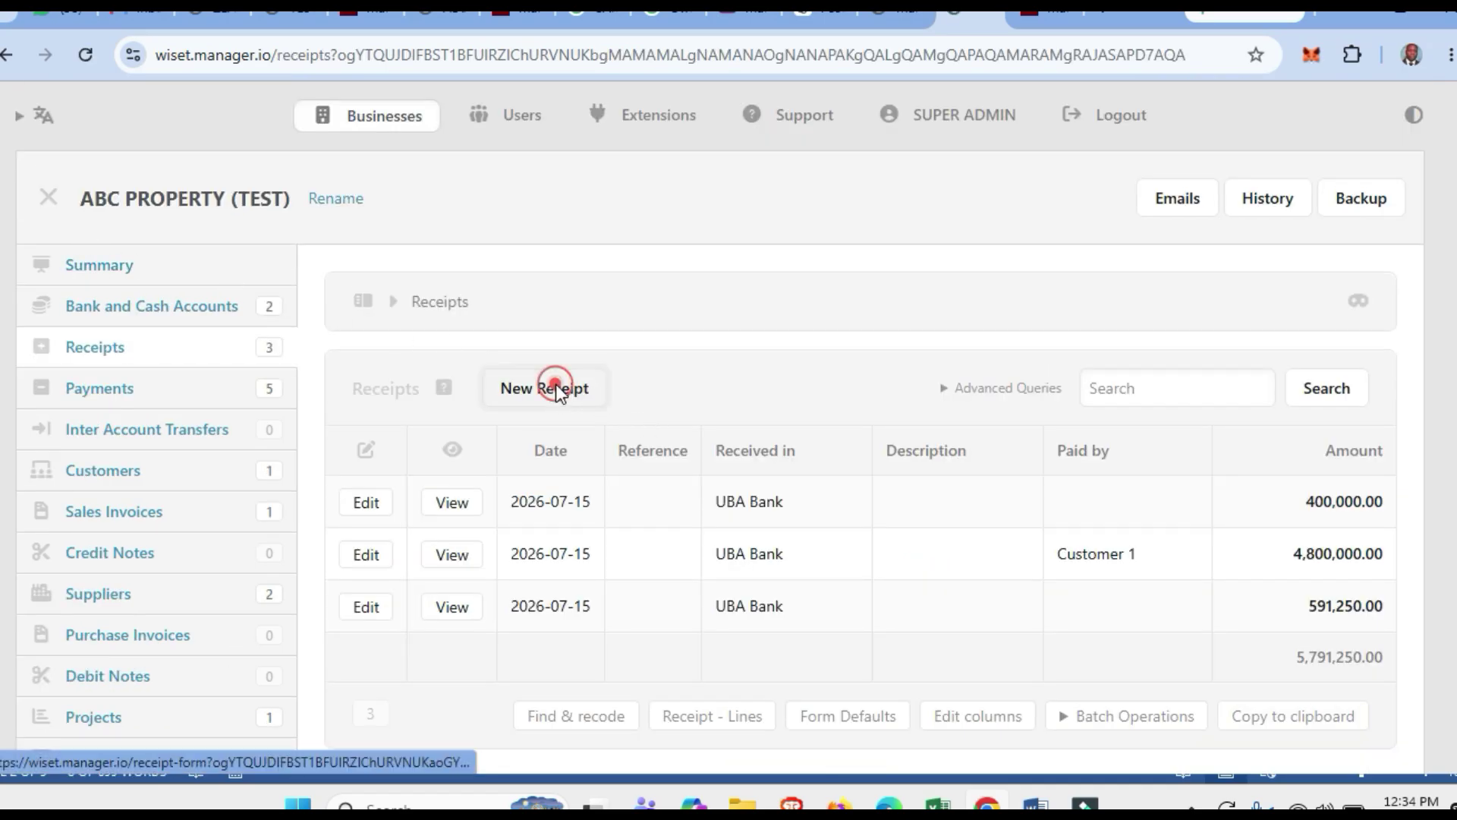
pyautogui.scroll(-2, 599, 440)
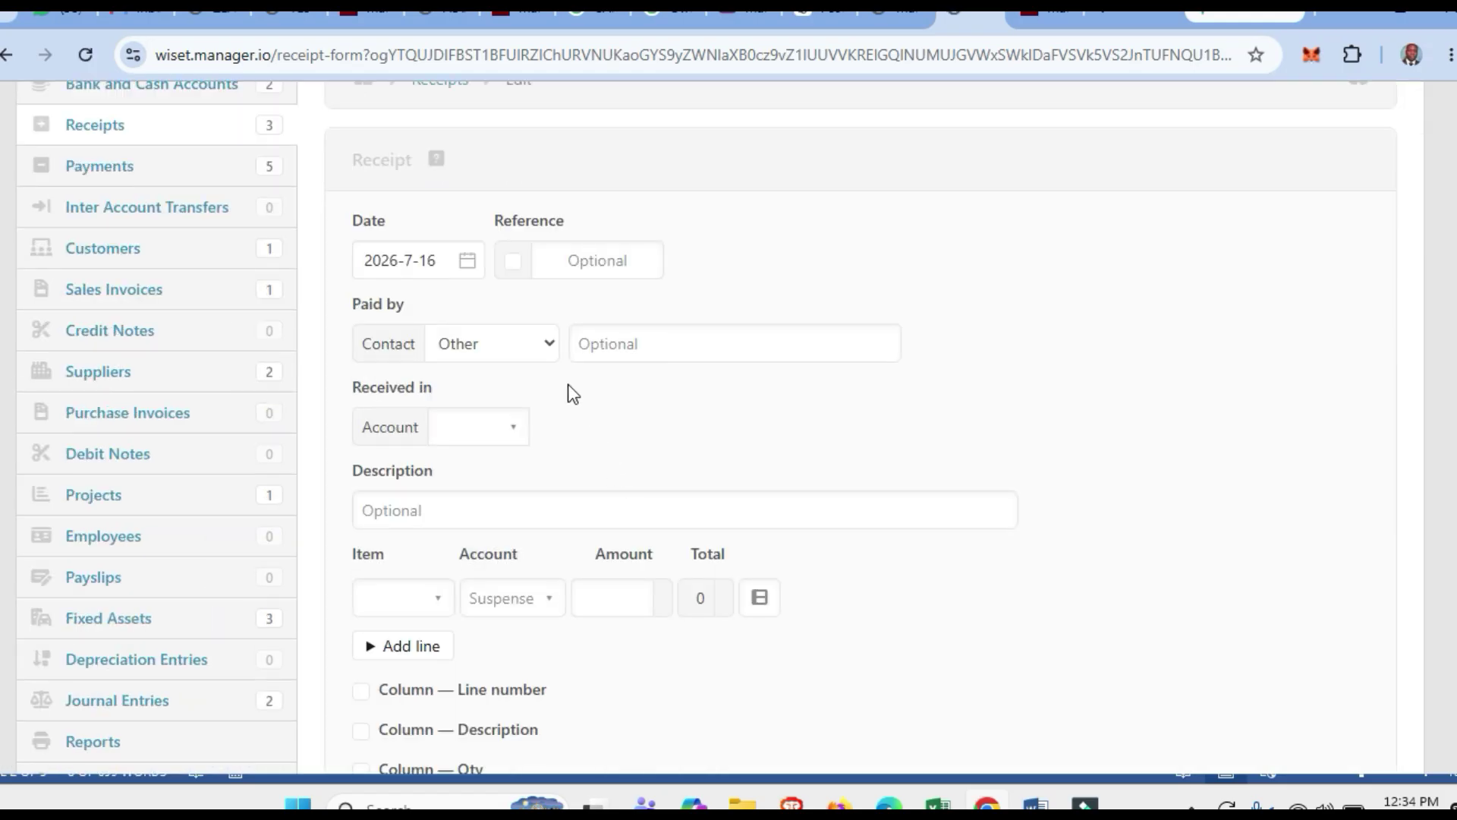
pyautogui.click(513, 266)
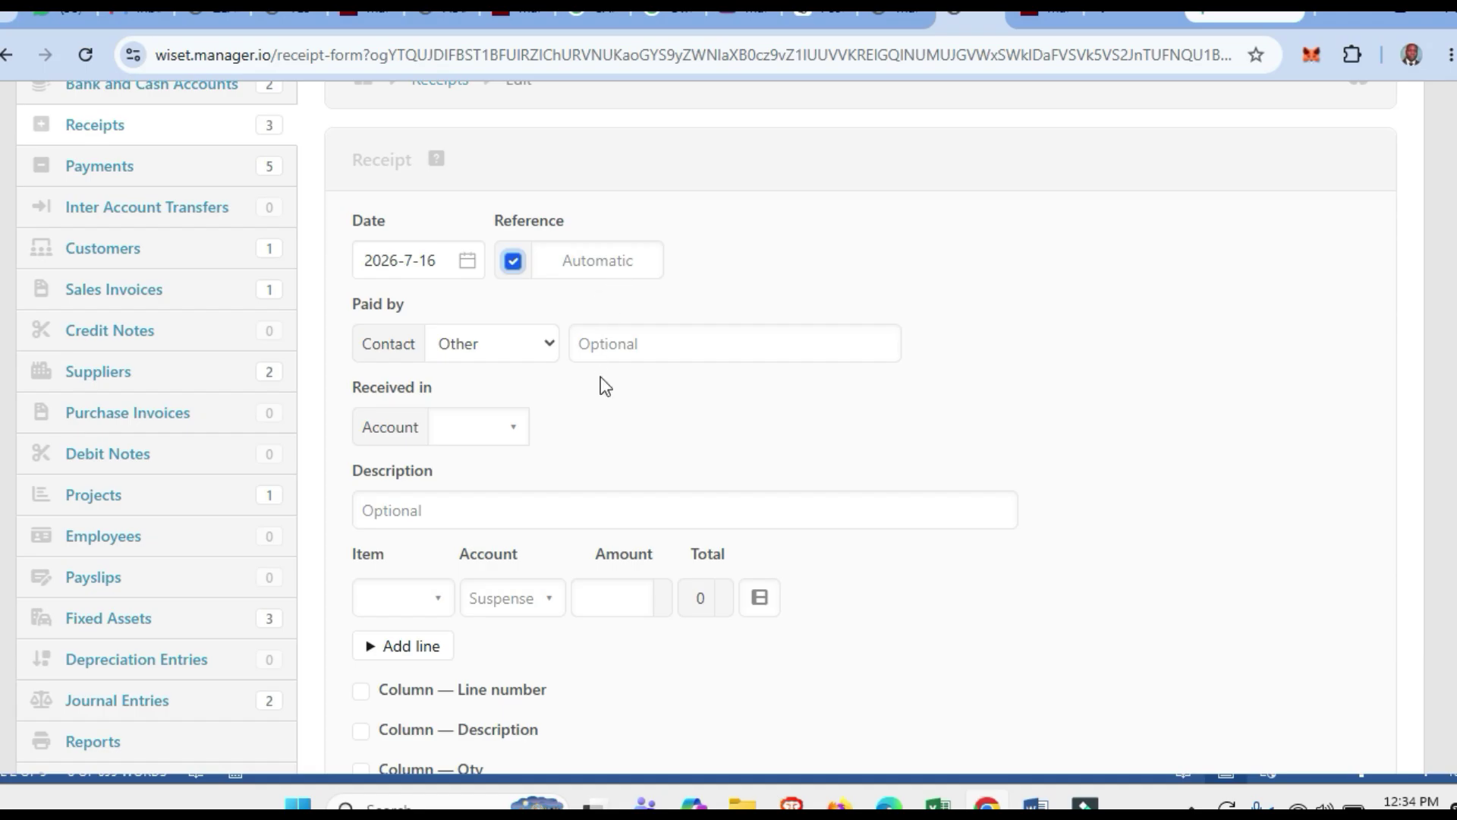
pyautogui.scroll(-3, 570, 416)
pyautogui.click(475, 202)
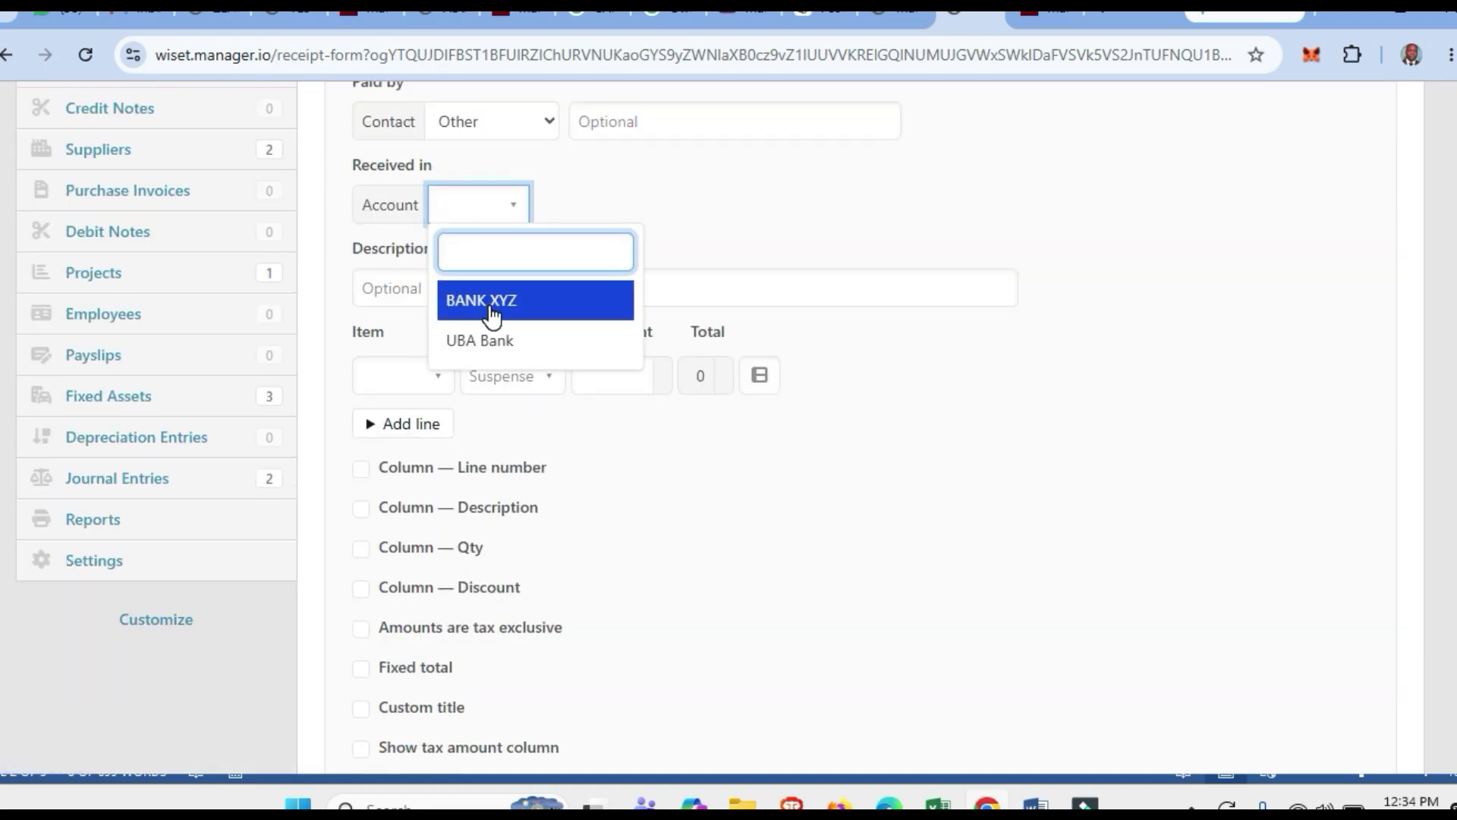
pyautogui.click(492, 304)
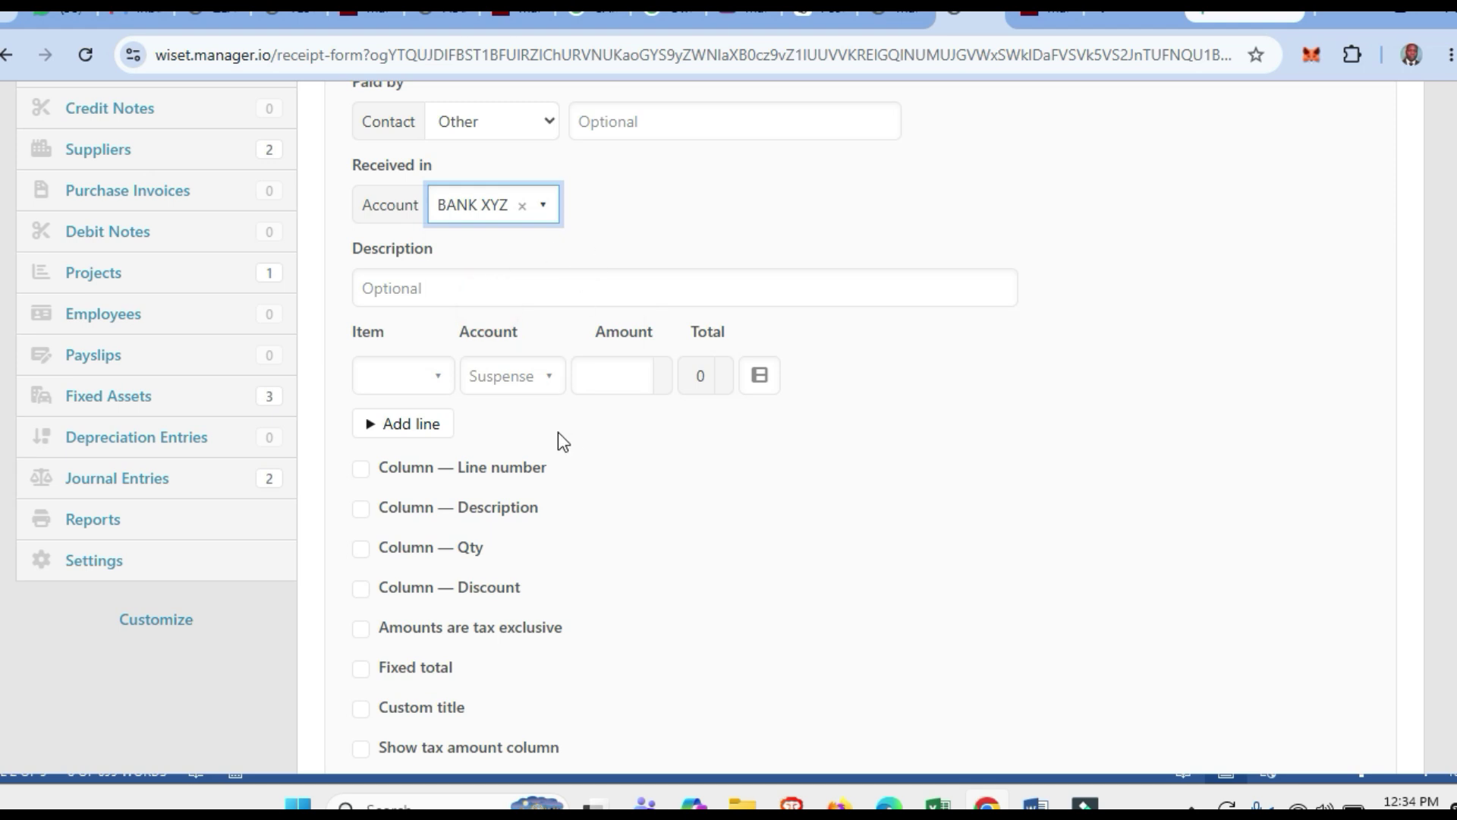
# Fill the receipt line with the Base rent item and an amount of 500000.
pyautogui.click(389, 378)
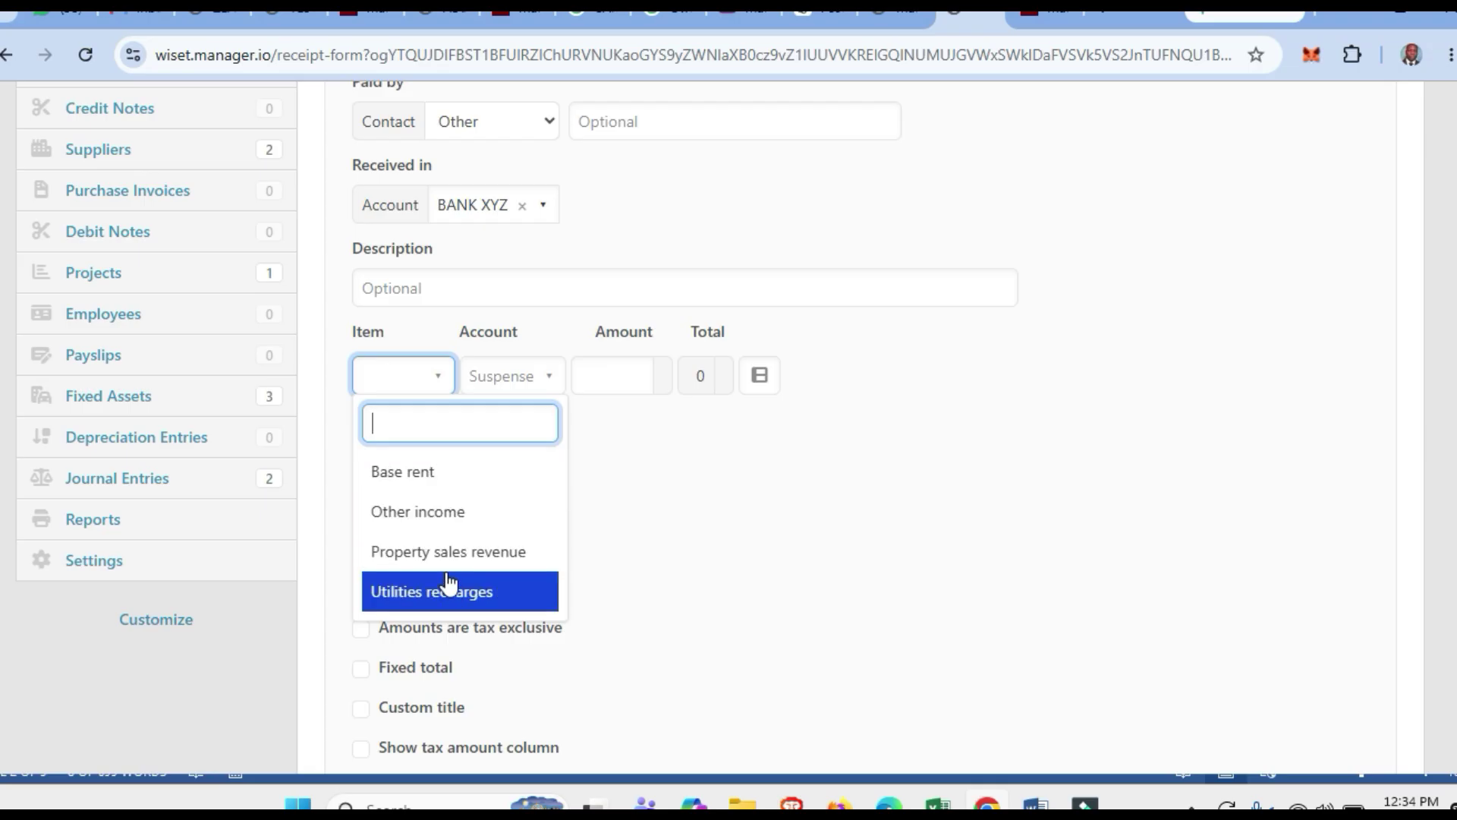
pyautogui.click(410, 474)
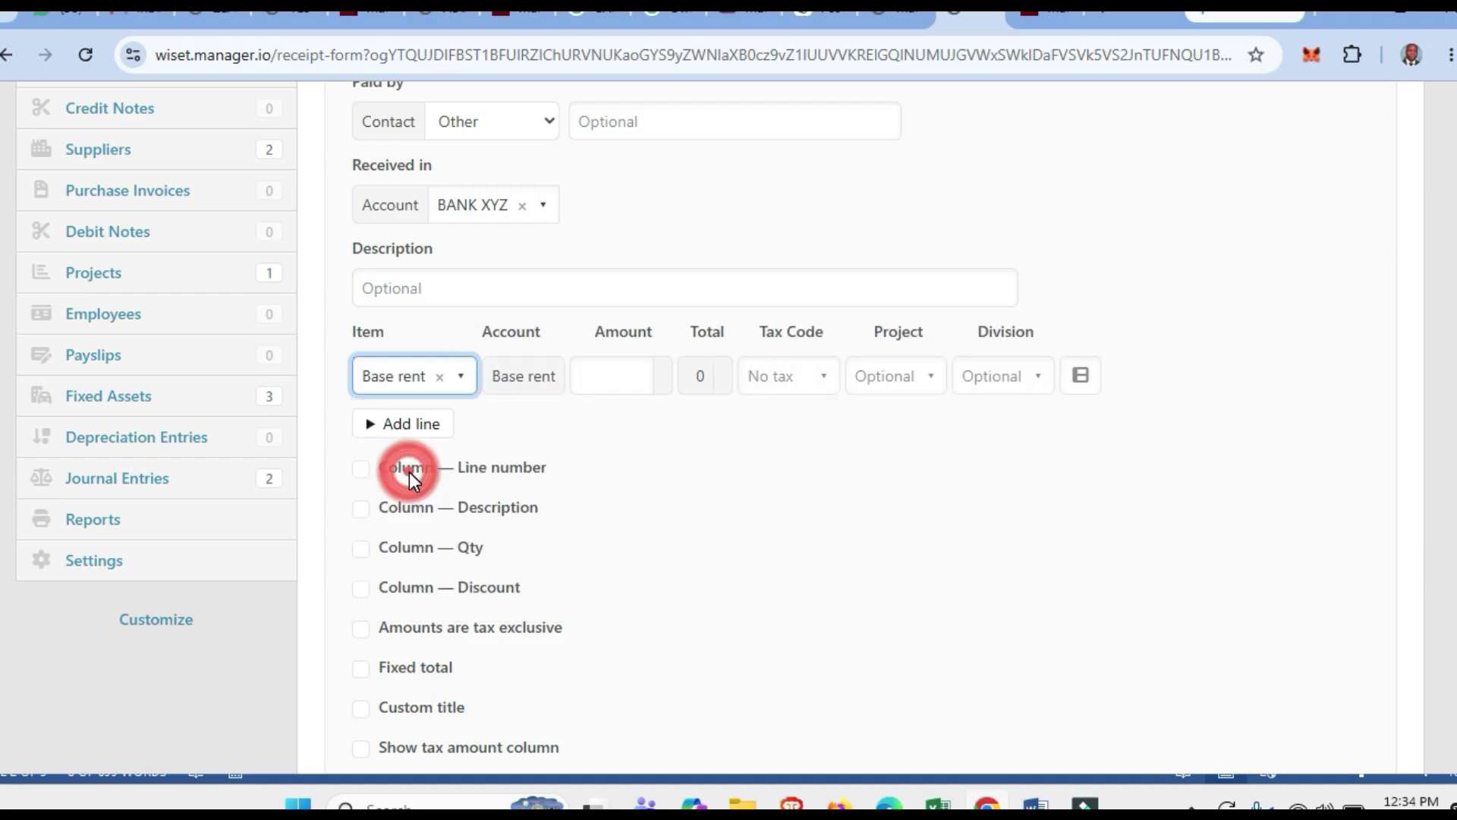
pyautogui.click(592, 370)
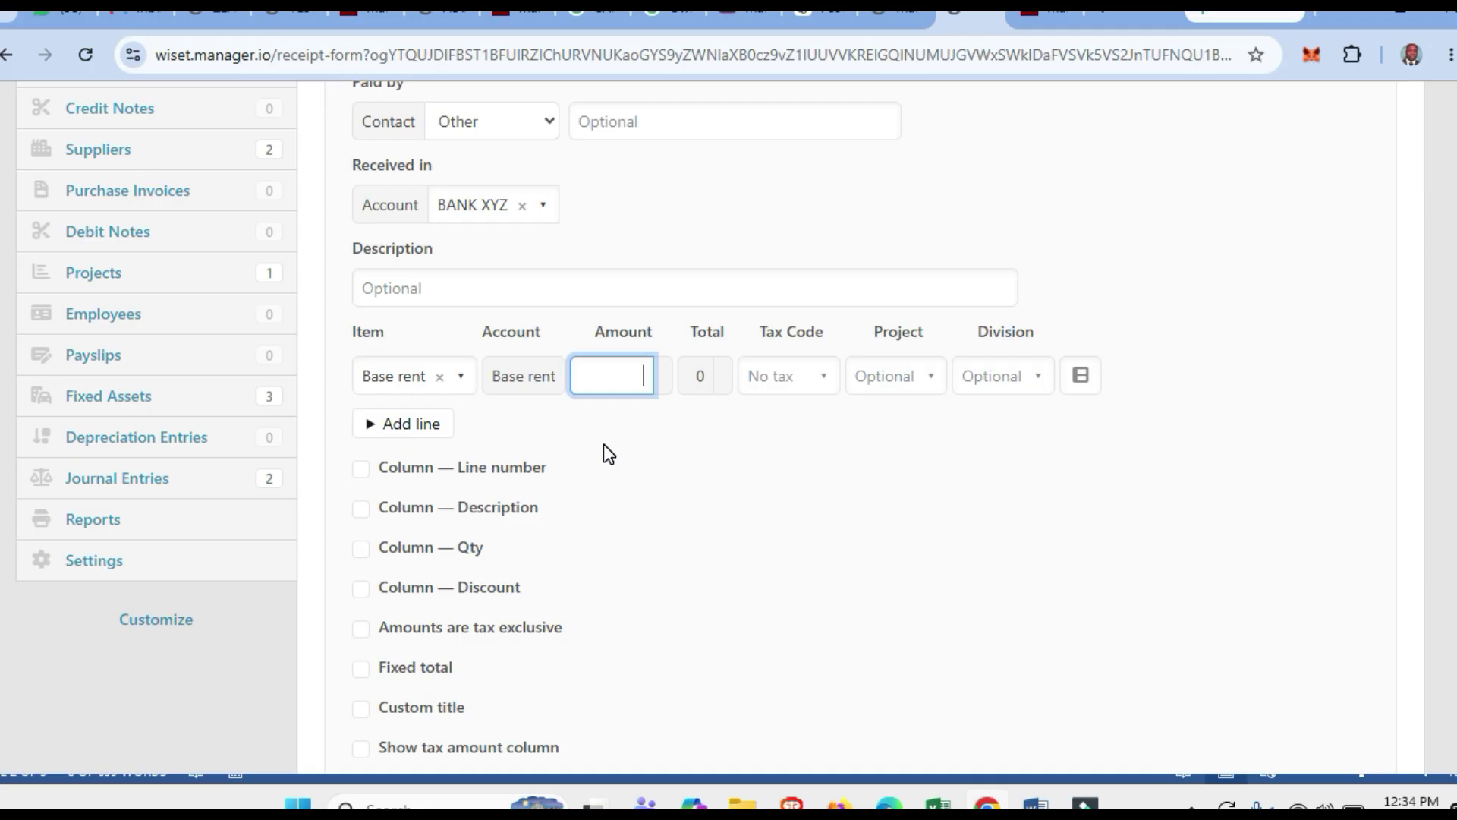
pyautogui.write('500000')
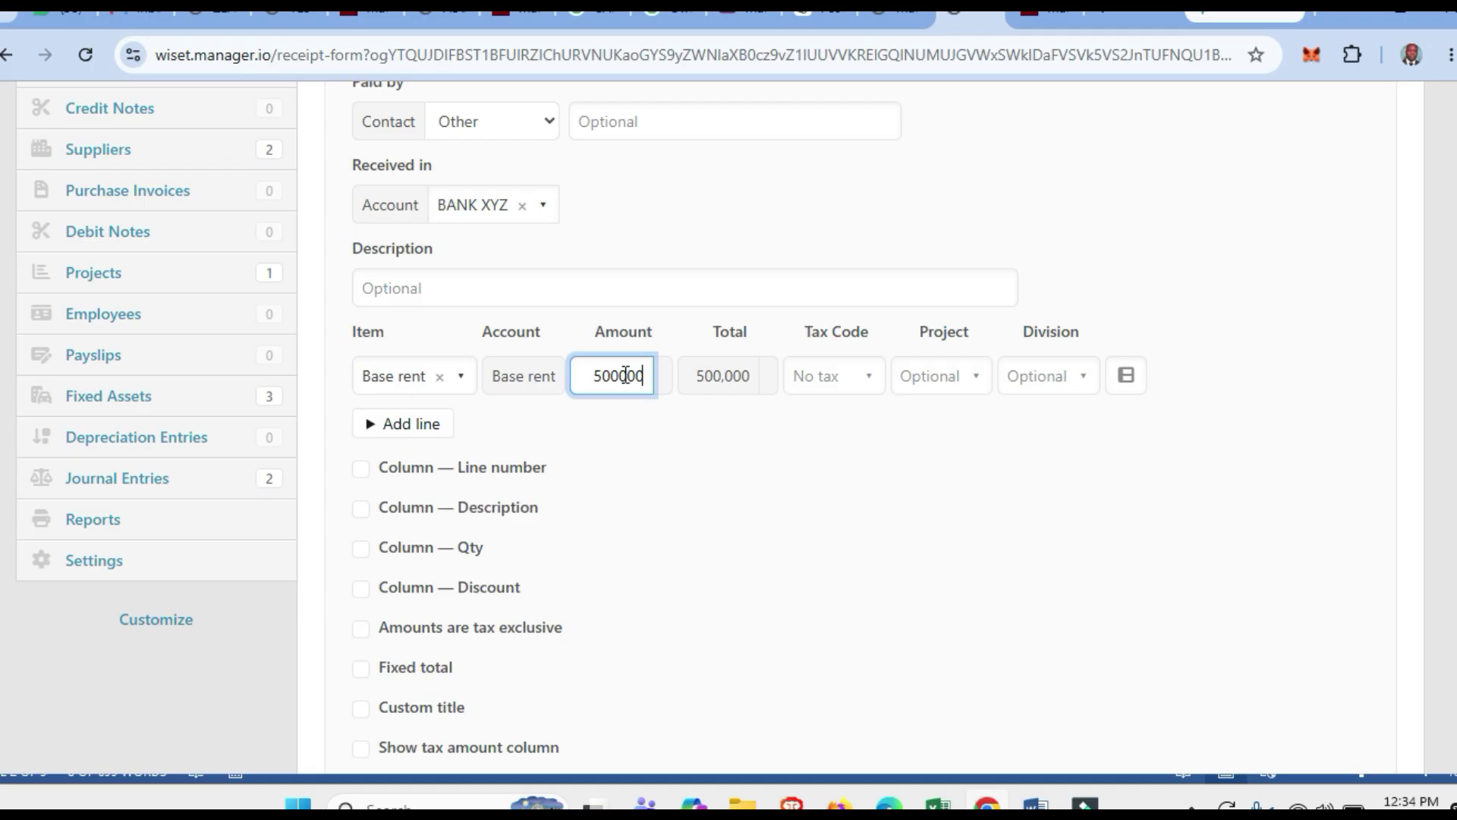
# Assign the VAT tax code and the Rent division to the Base rent line.
pyautogui.click(845, 378)
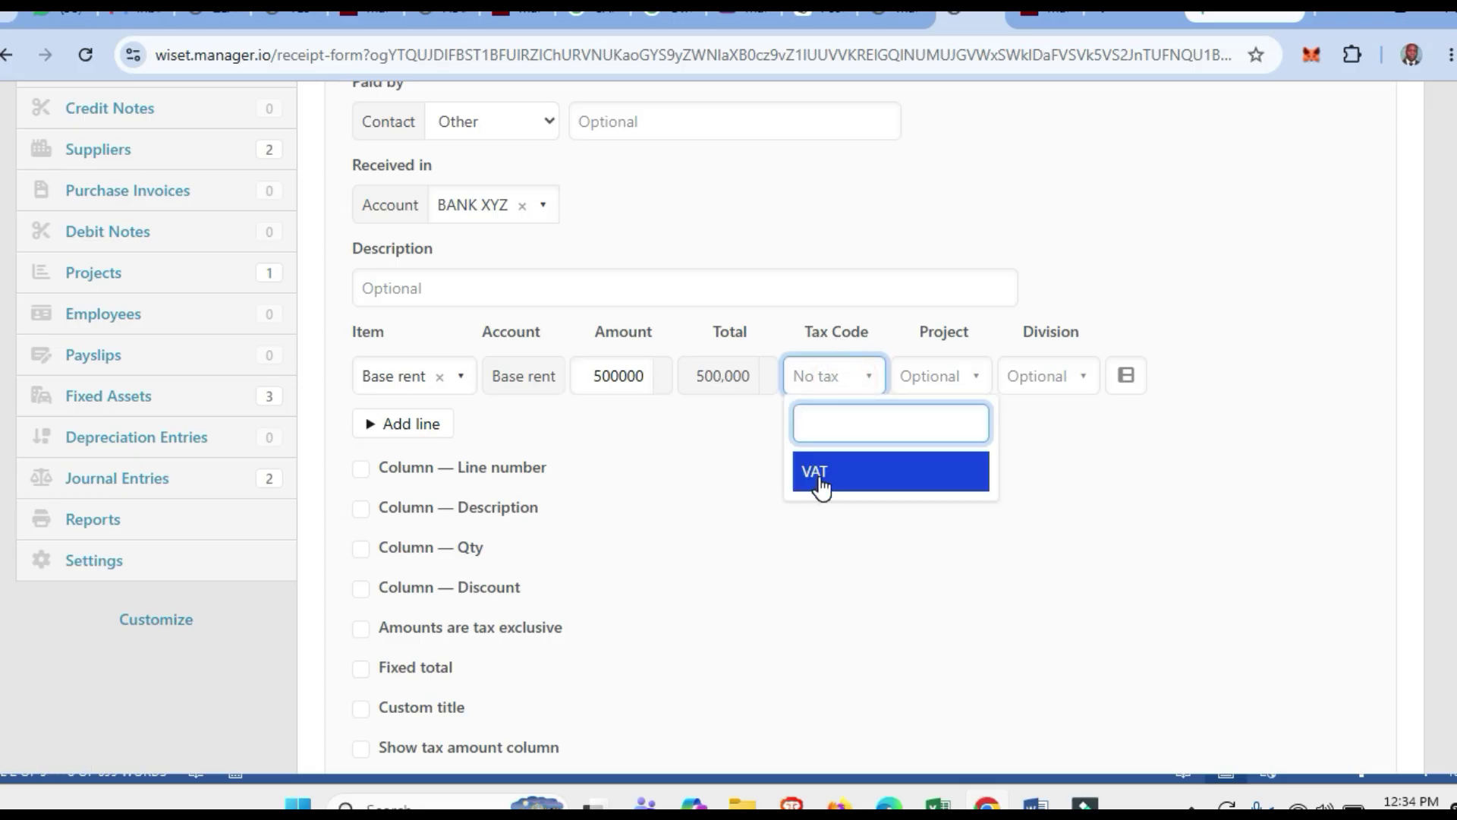
pyautogui.click(820, 478)
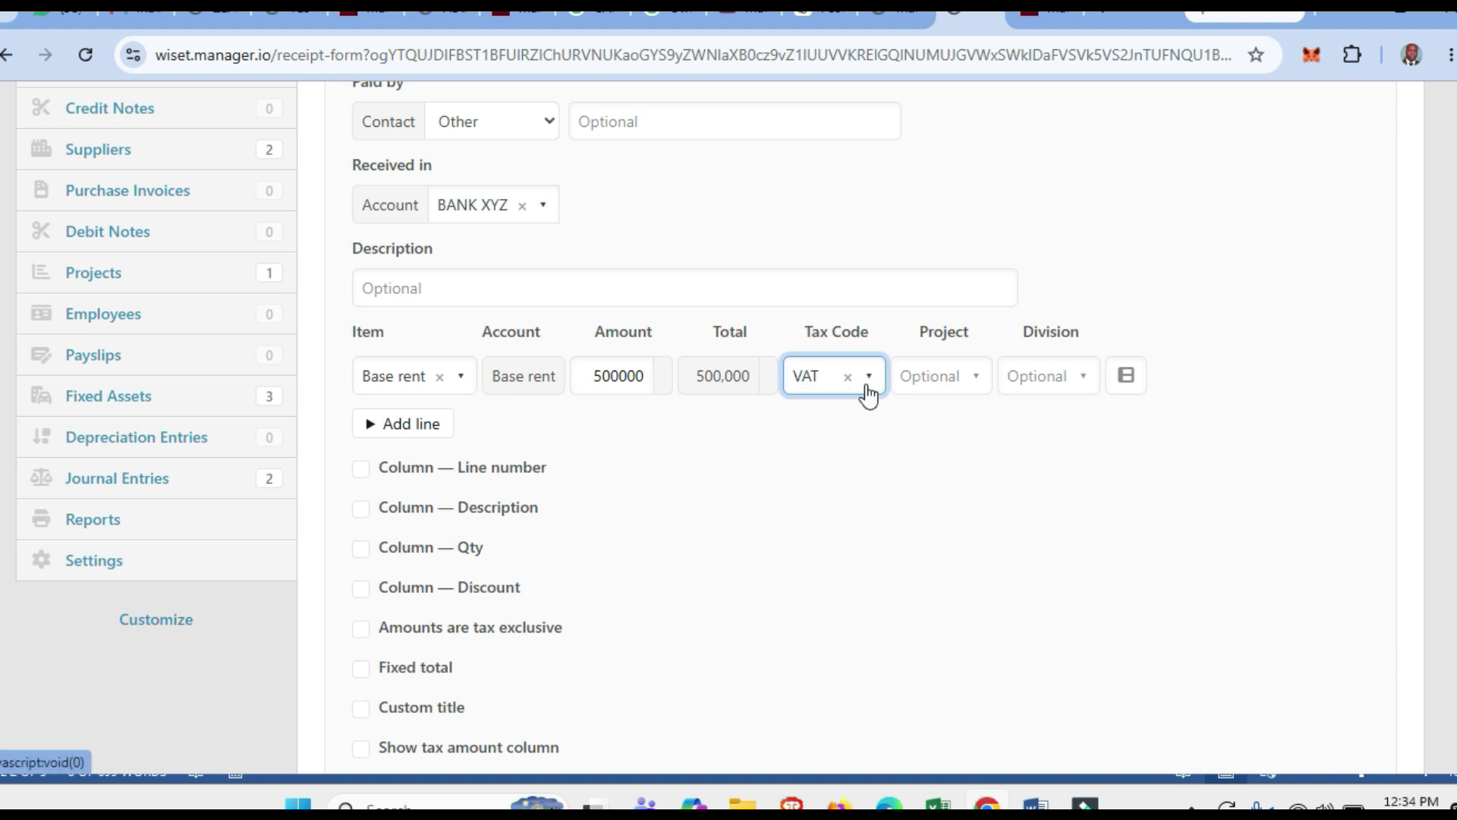
pyautogui.click(1050, 381)
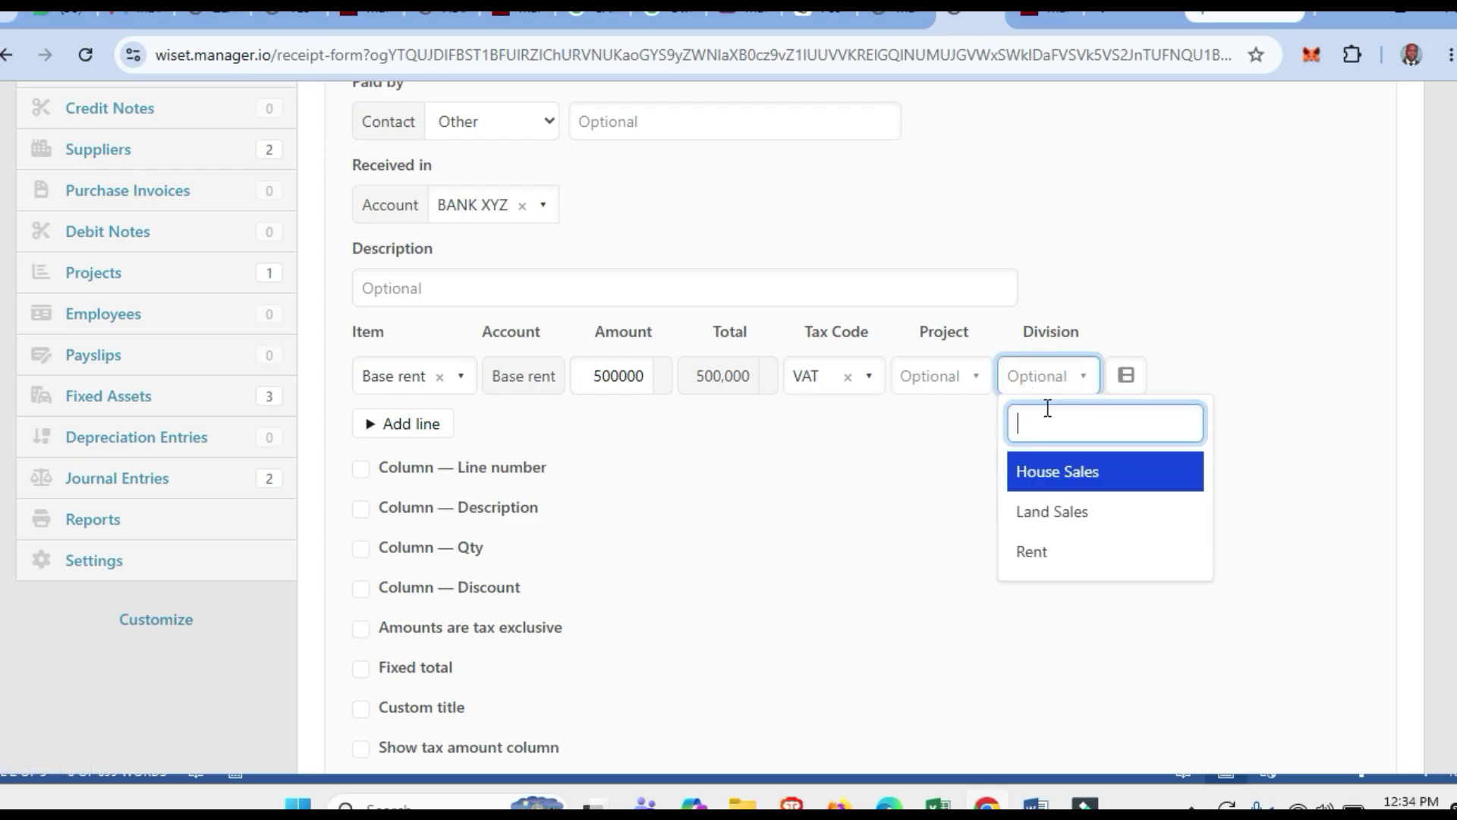
pyautogui.click(1053, 477)
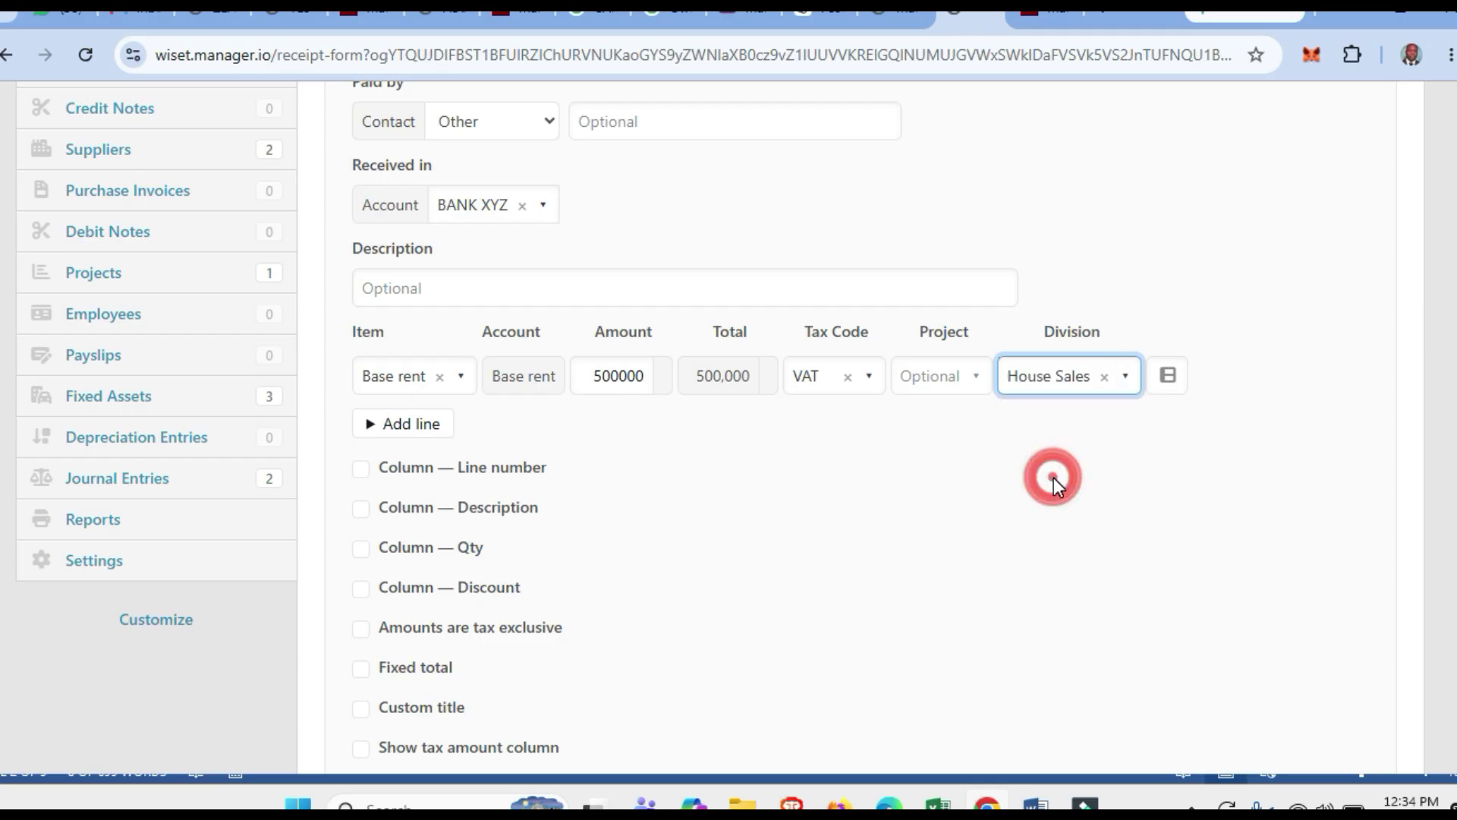
pyautogui.click(1066, 375)
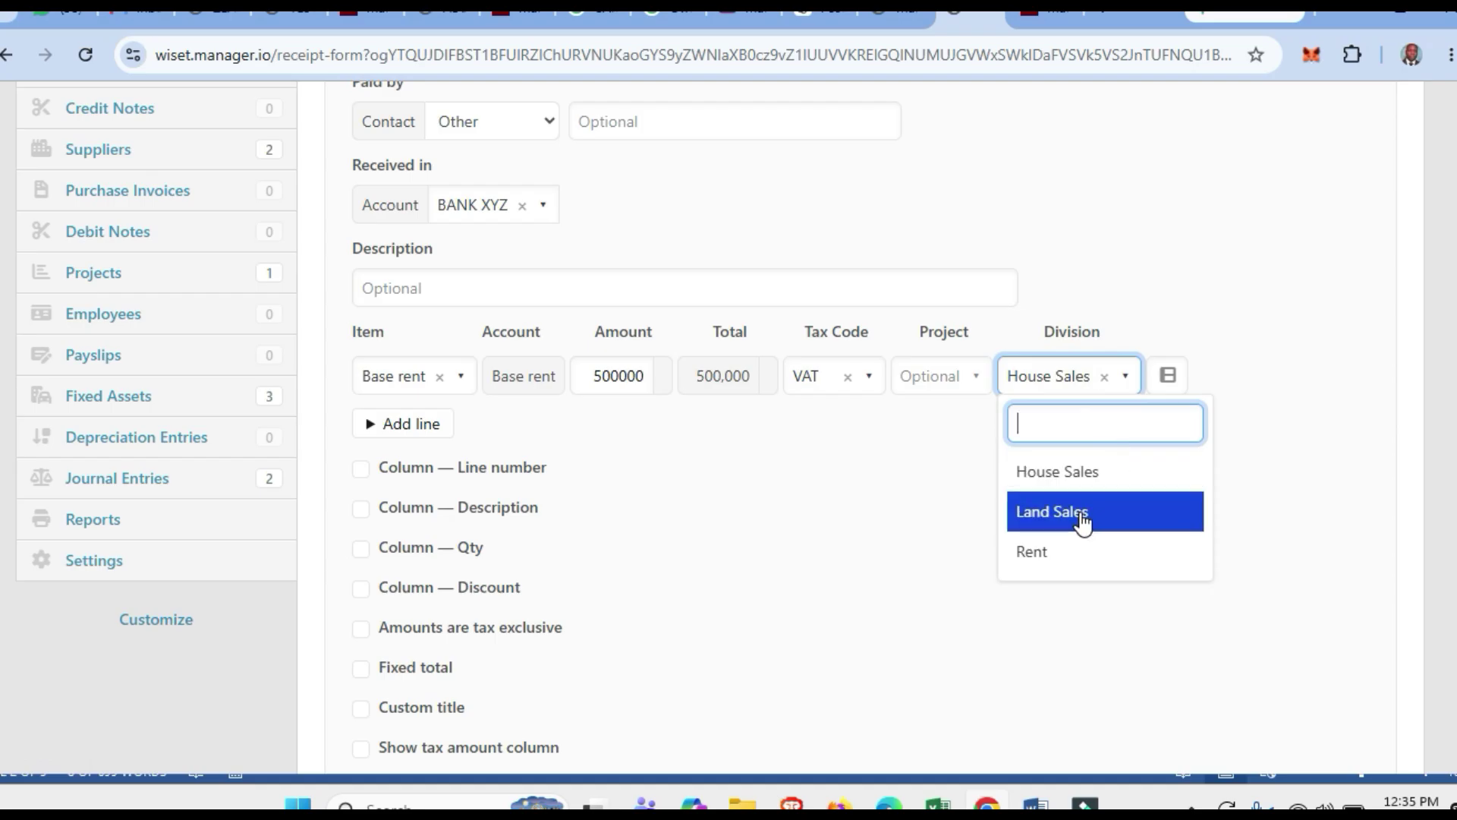
pyautogui.click(1054, 552)
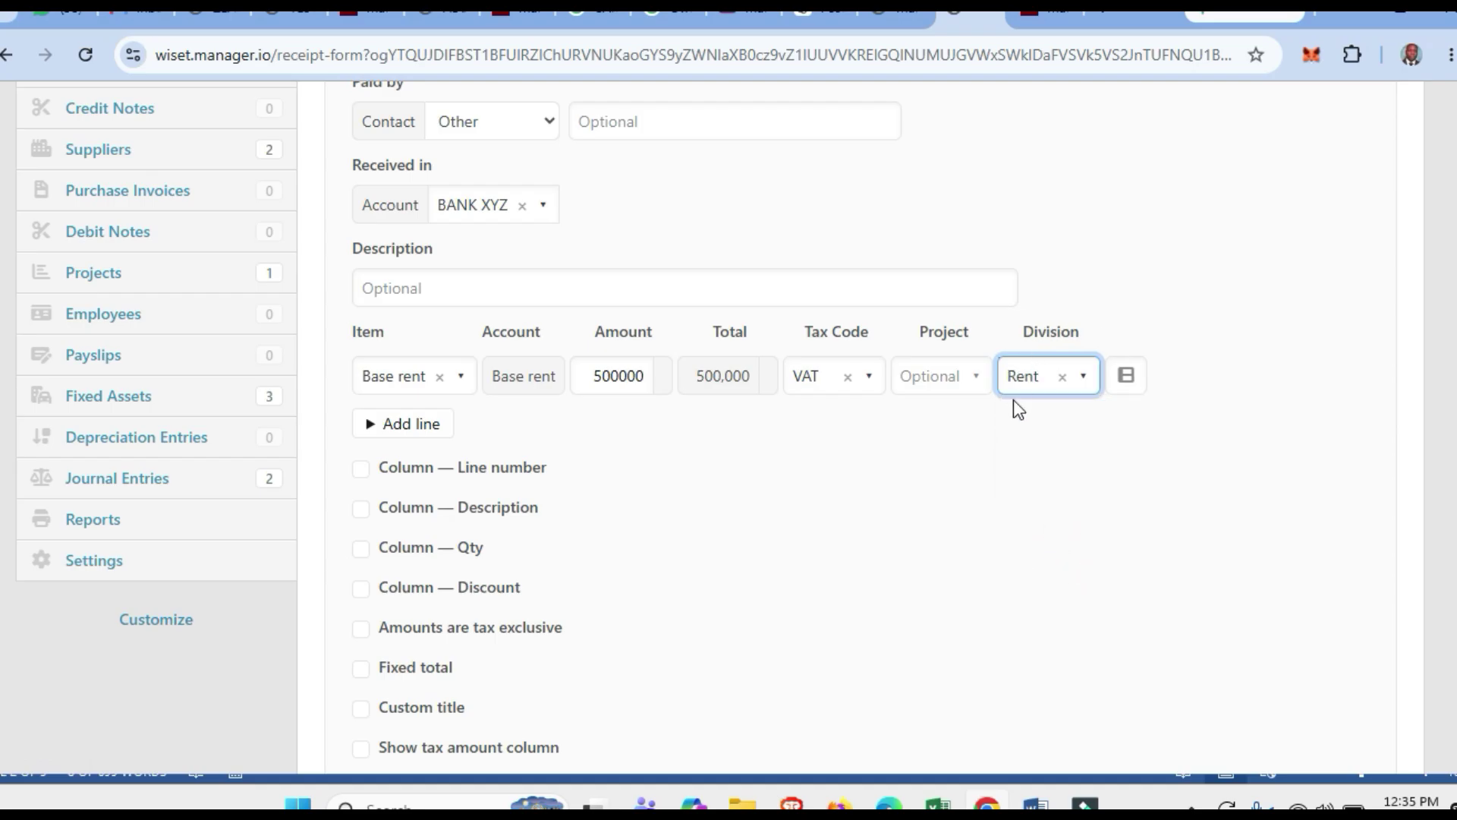
# Look over the rest of the receipt form, then start a new sales invoice for Customer 1.
pyautogui.scroll(-6, 777, 482)
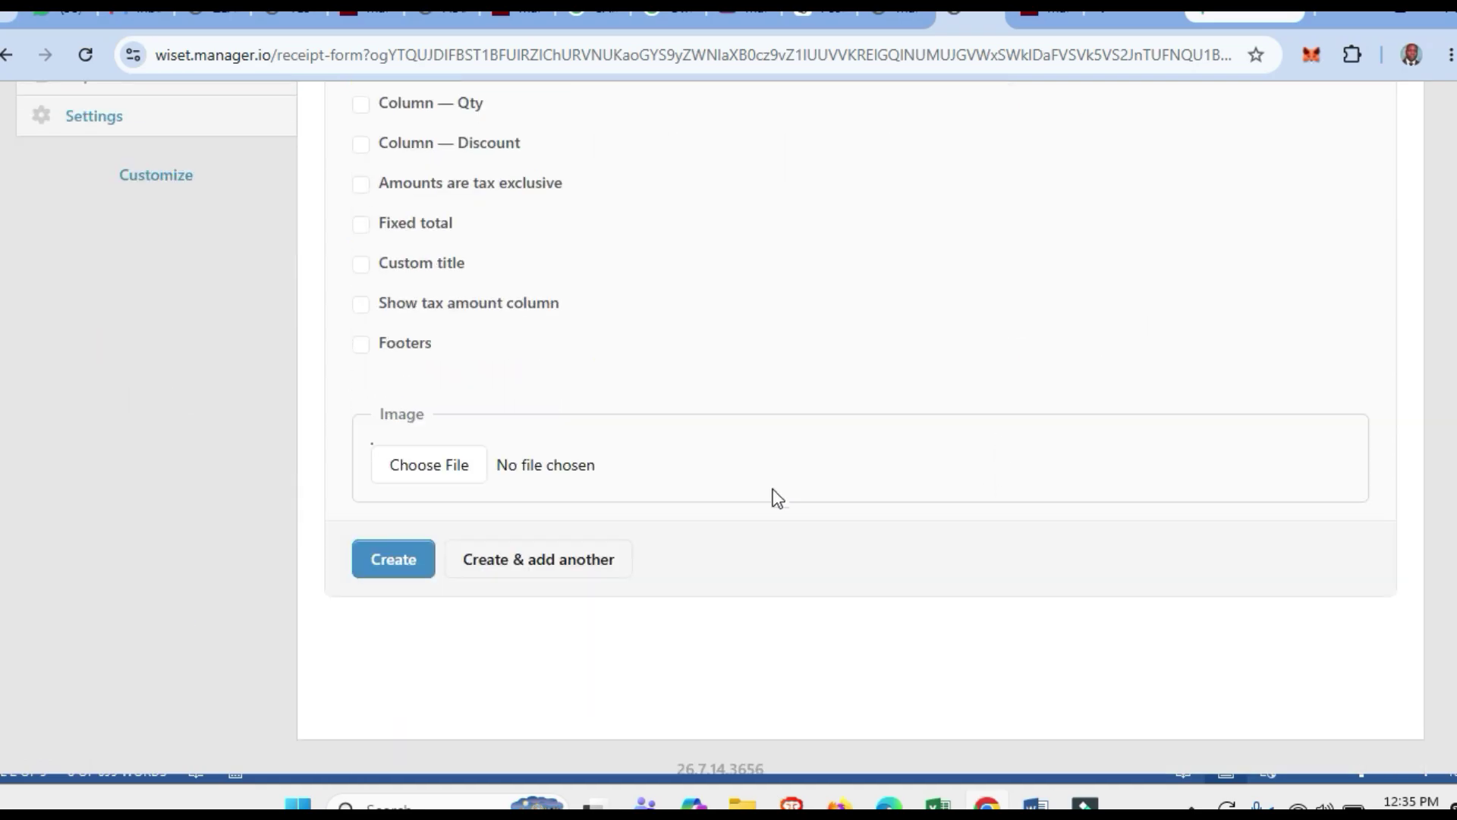
pyautogui.scroll(9, 840, 525)
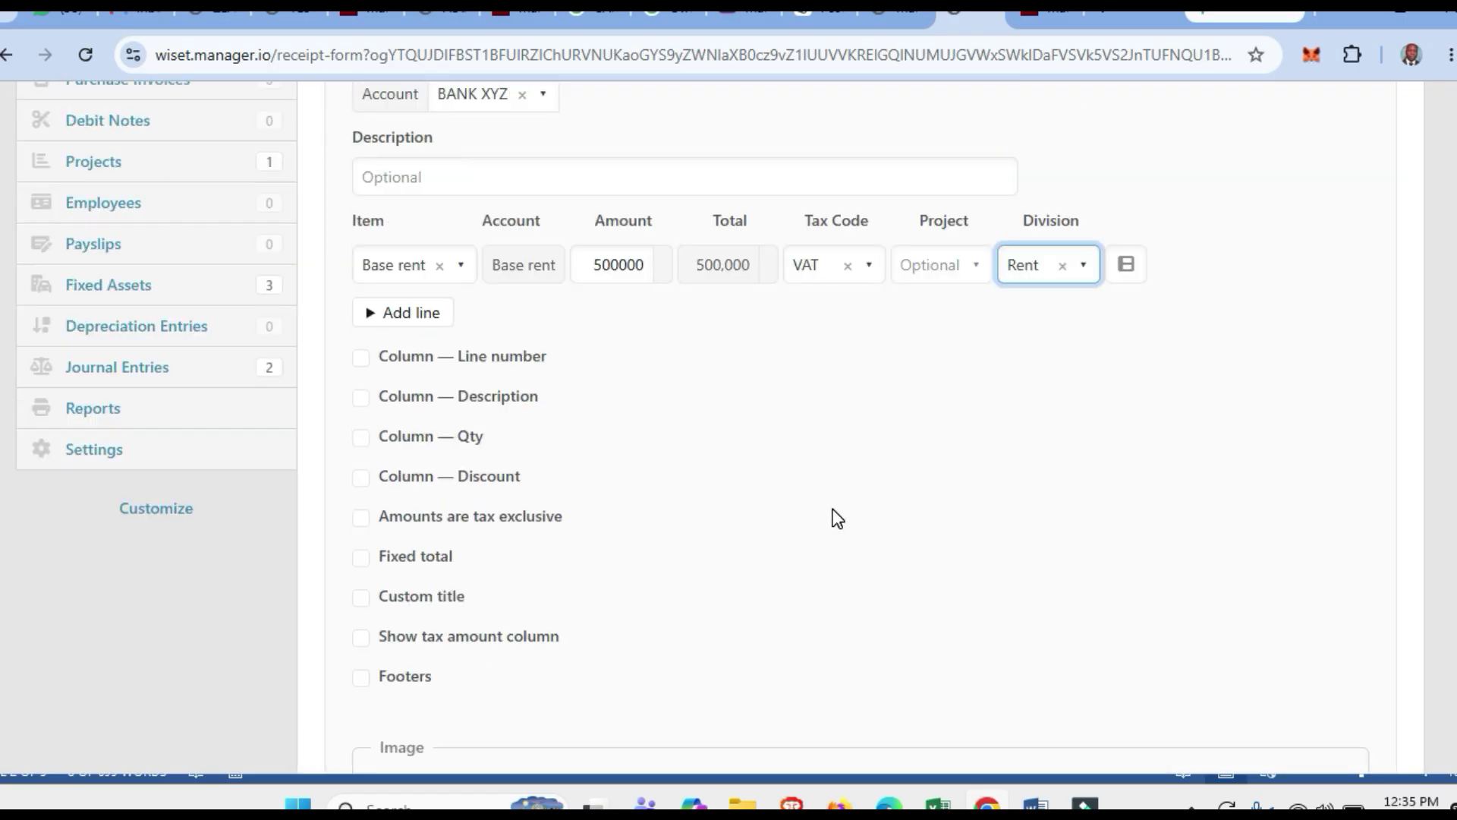
pyautogui.scroll(3, 831, 500)
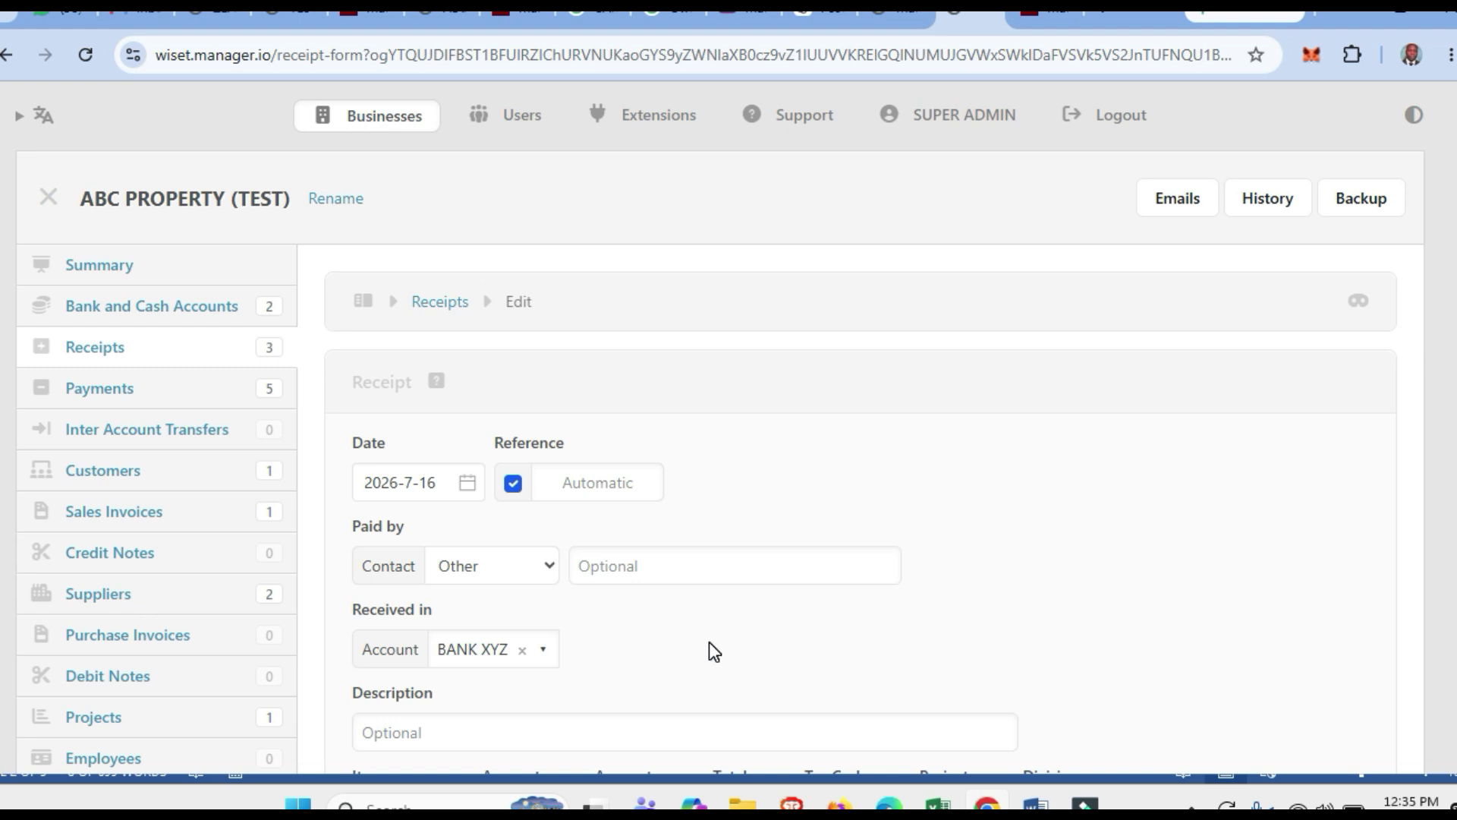
pyautogui.click(115, 512)
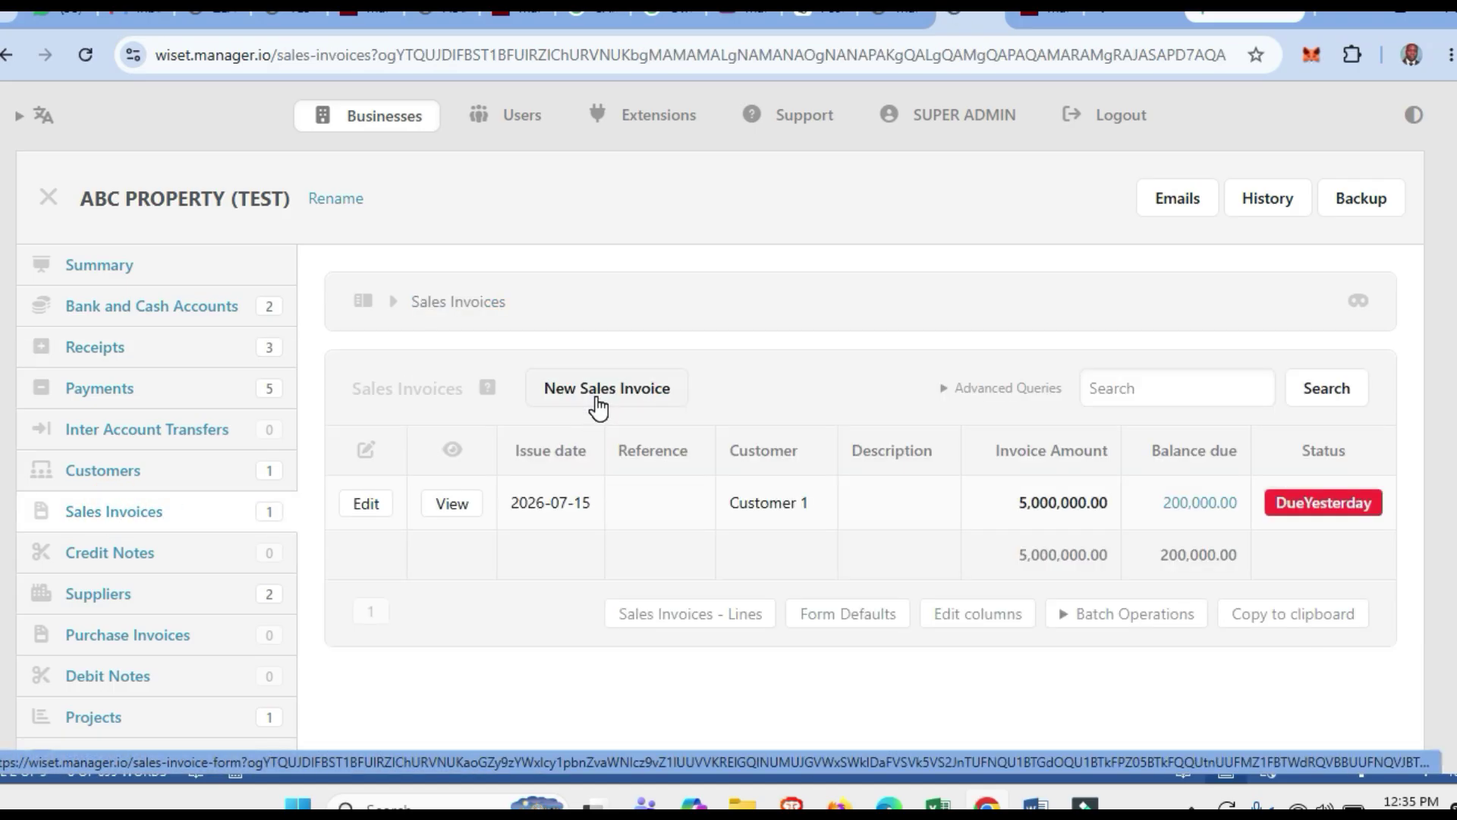
pyautogui.click(598, 400)
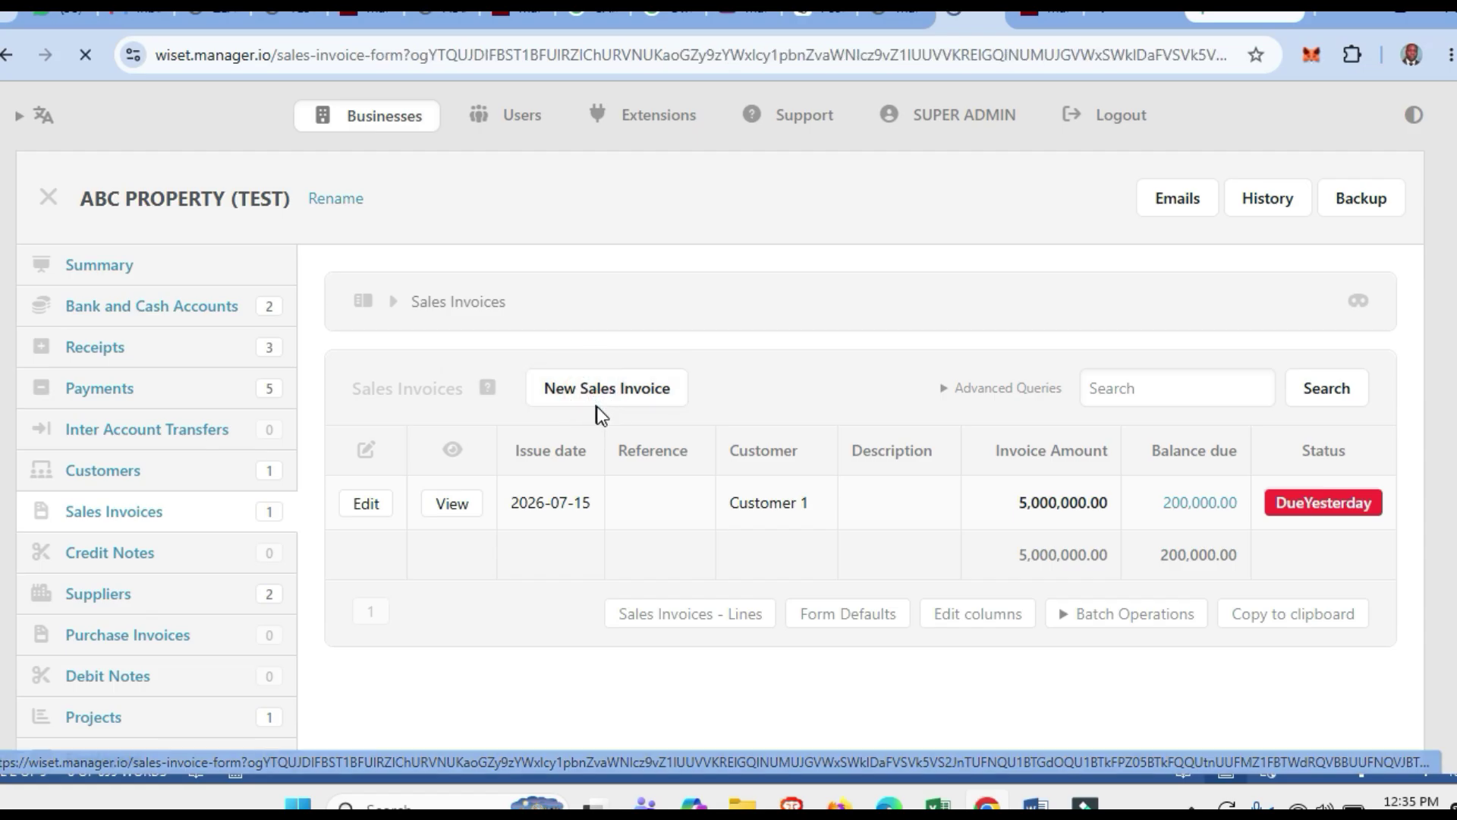
pyautogui.scroll(-3, 653, 493)
pyautogui.click(429, 357)
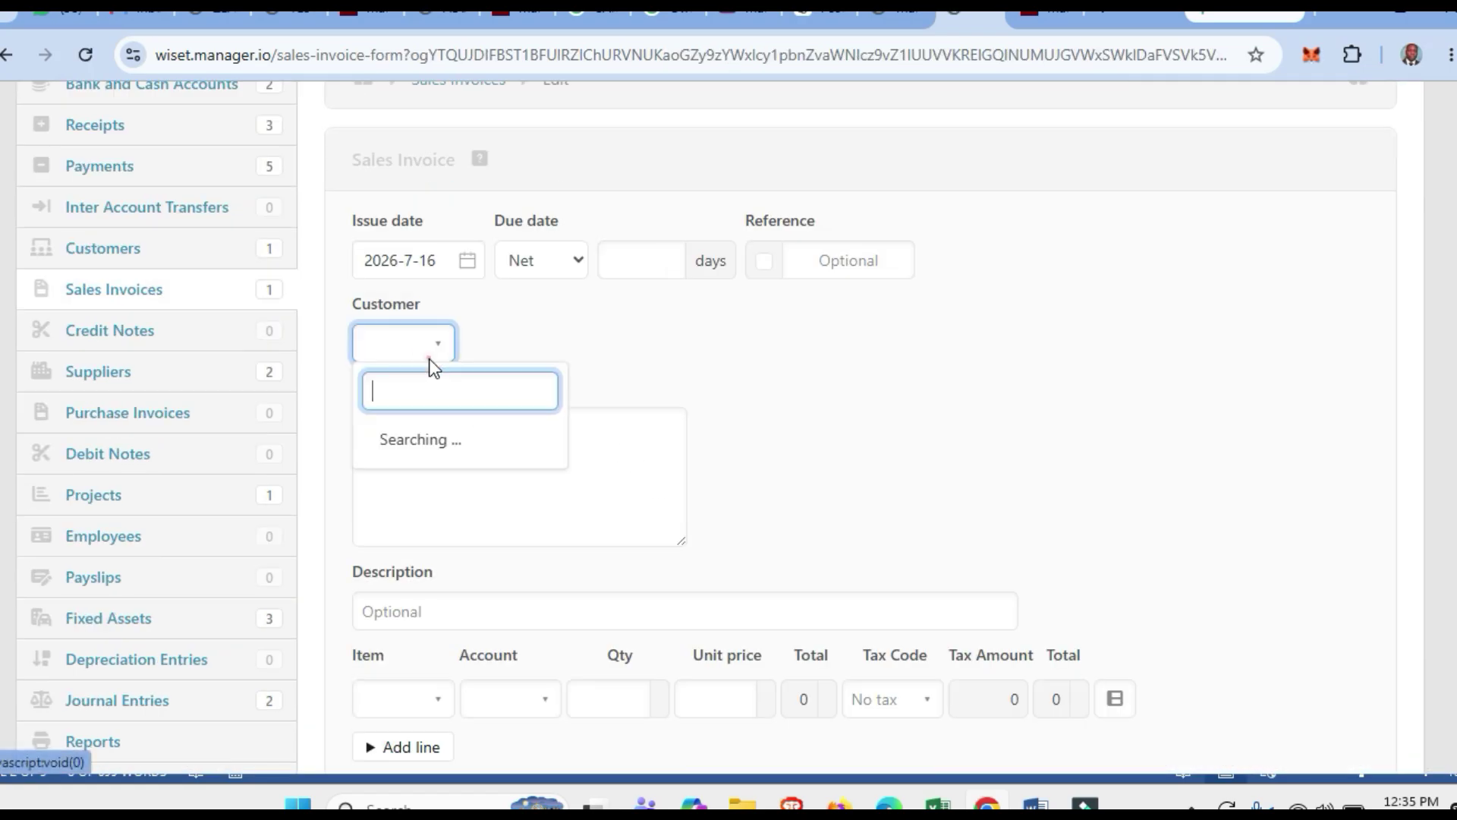
pyautogui.click(442, 446)
# Fill the sales invoice line with the Base rent item and a unit price of 500000.
pyautogui.scroll(-1, 444, 440)
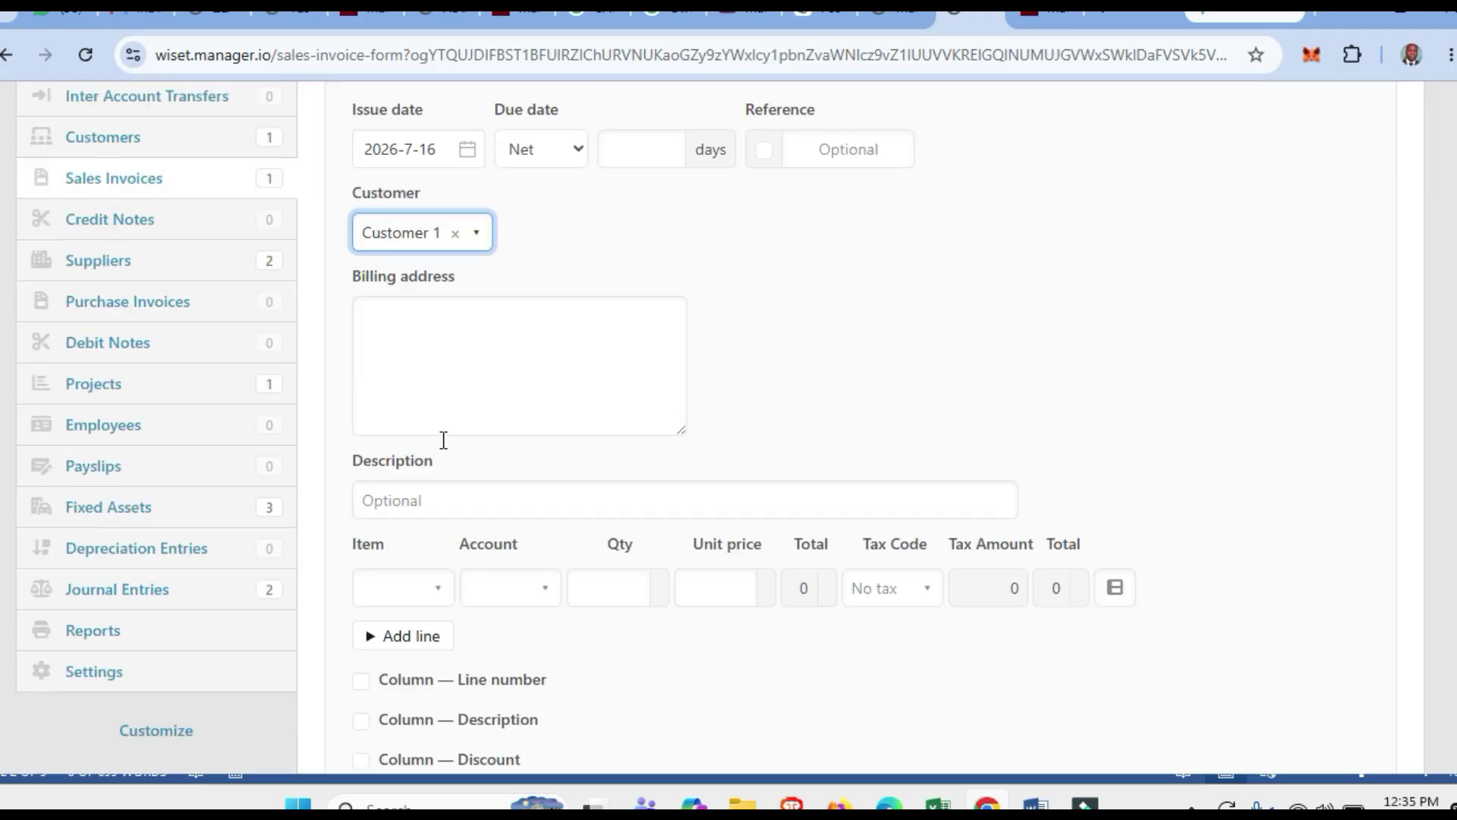
pyautogui.scroll(-1, 446, 449)
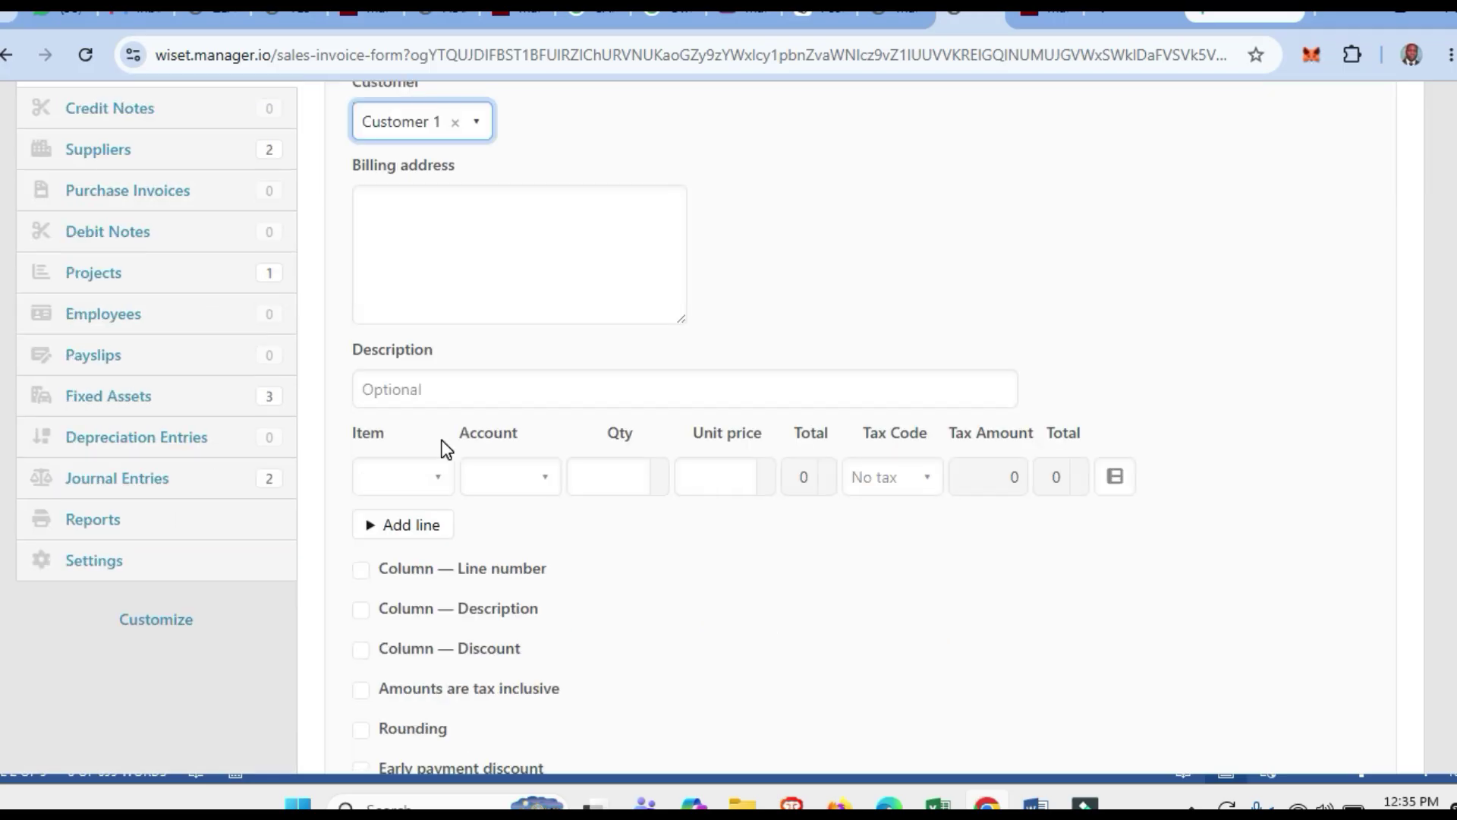
pyautogui.click(418, 476)
pyautogui.click(413, 586)
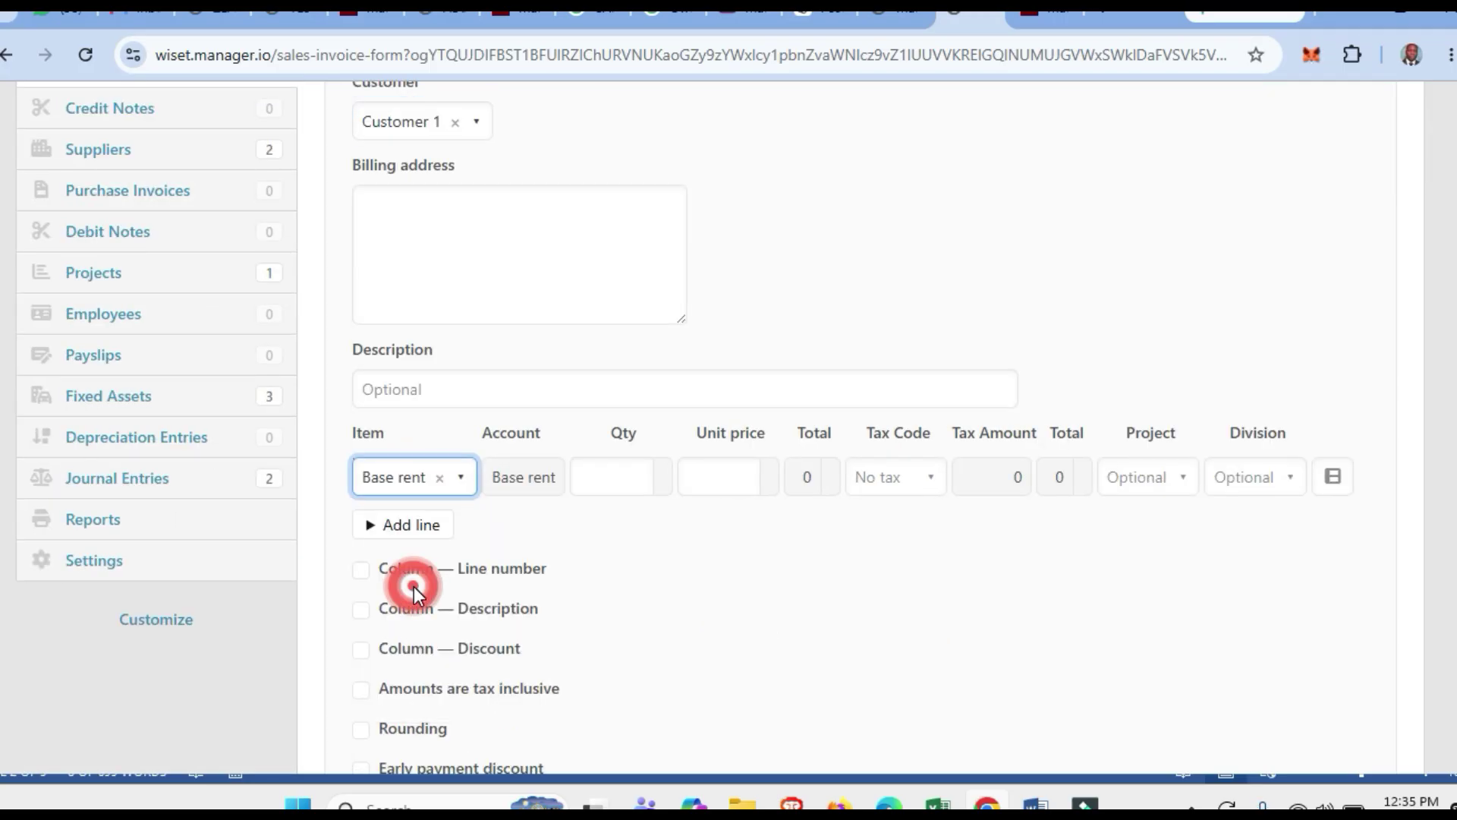
pyautogui.click(725, 473)
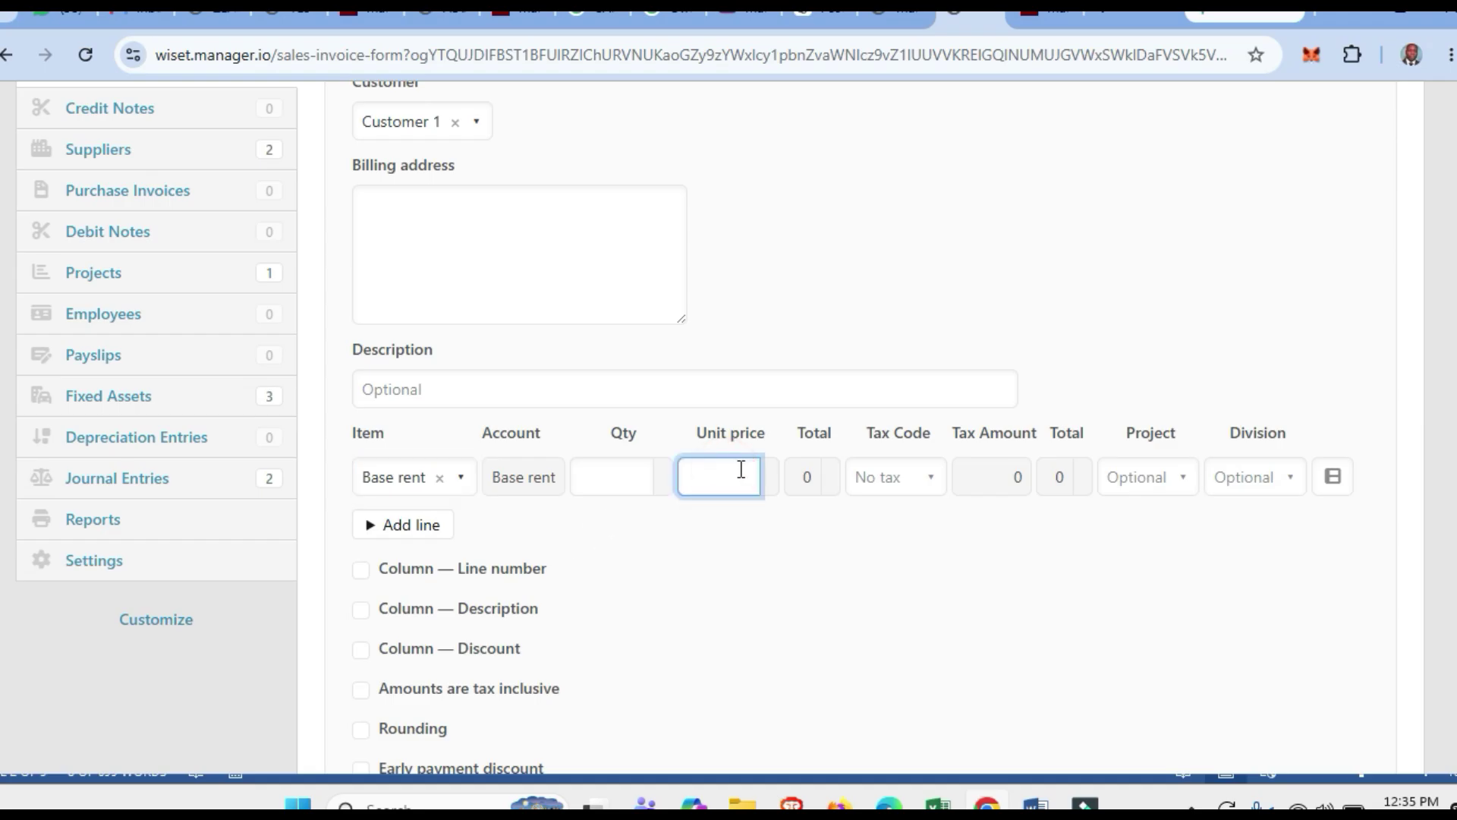
pyautogui.click(614, 478)
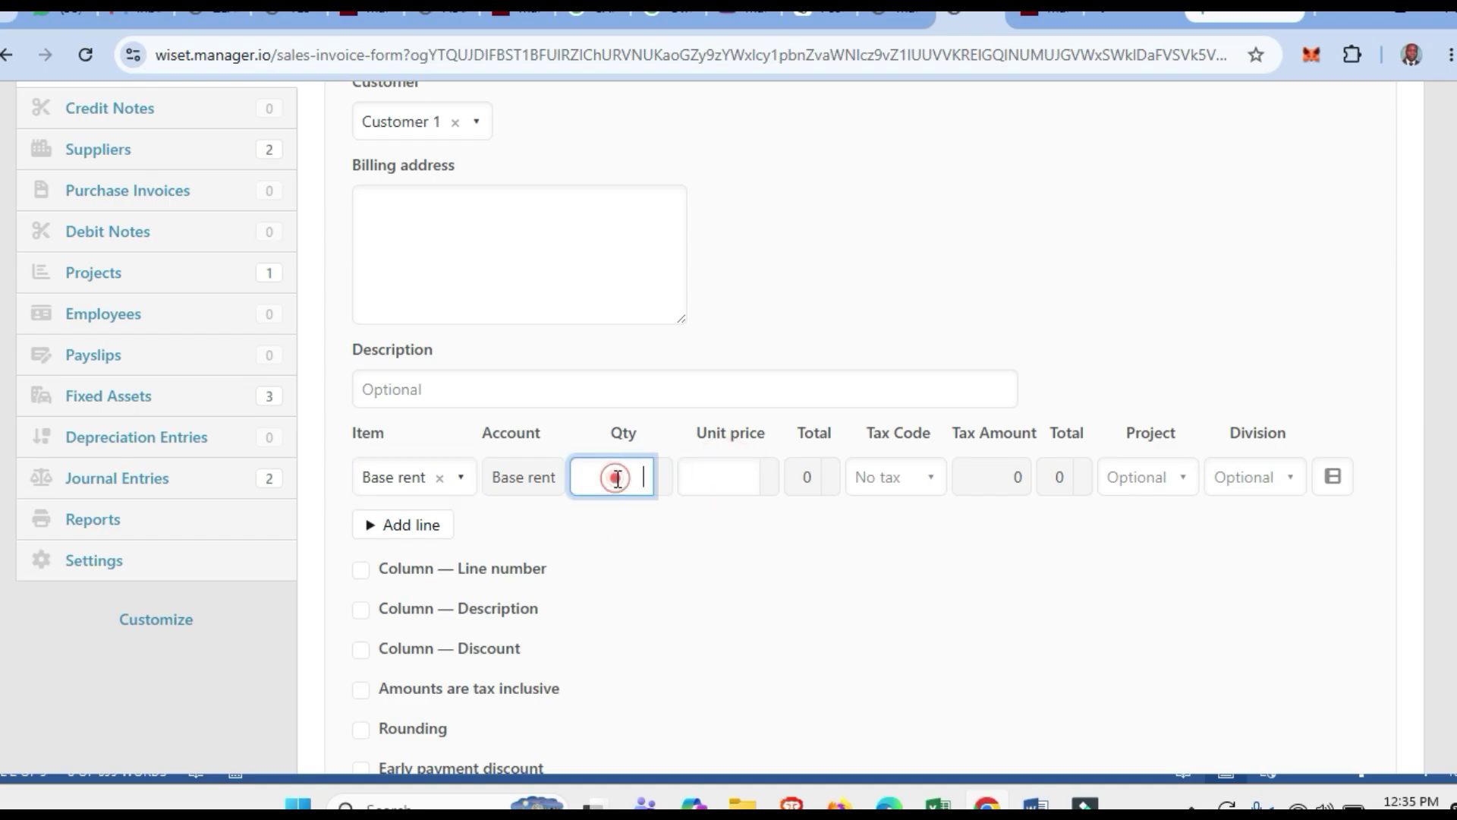
pyautogui.click(723, 482)
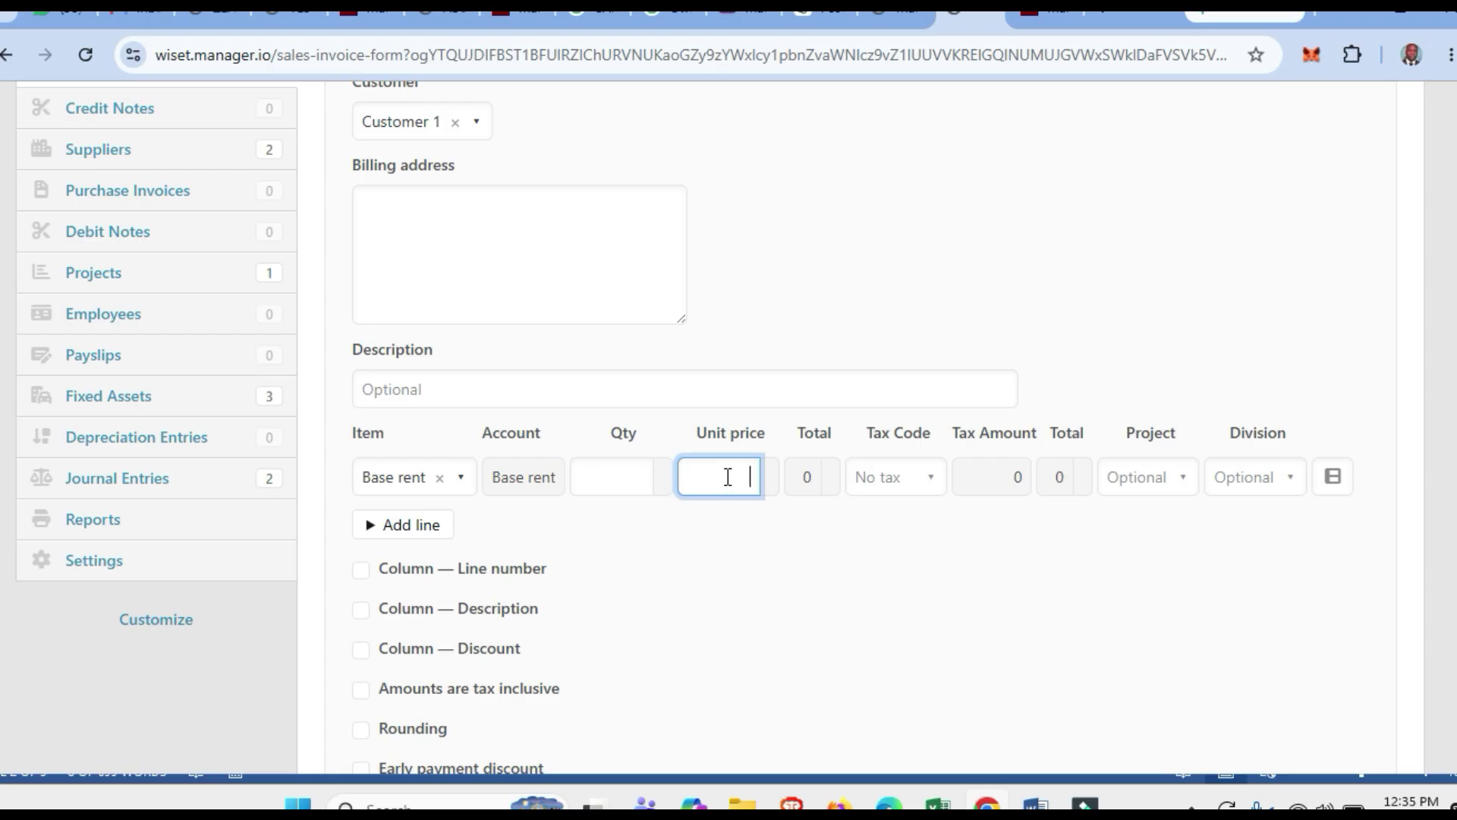
pyautogui.write('5000')
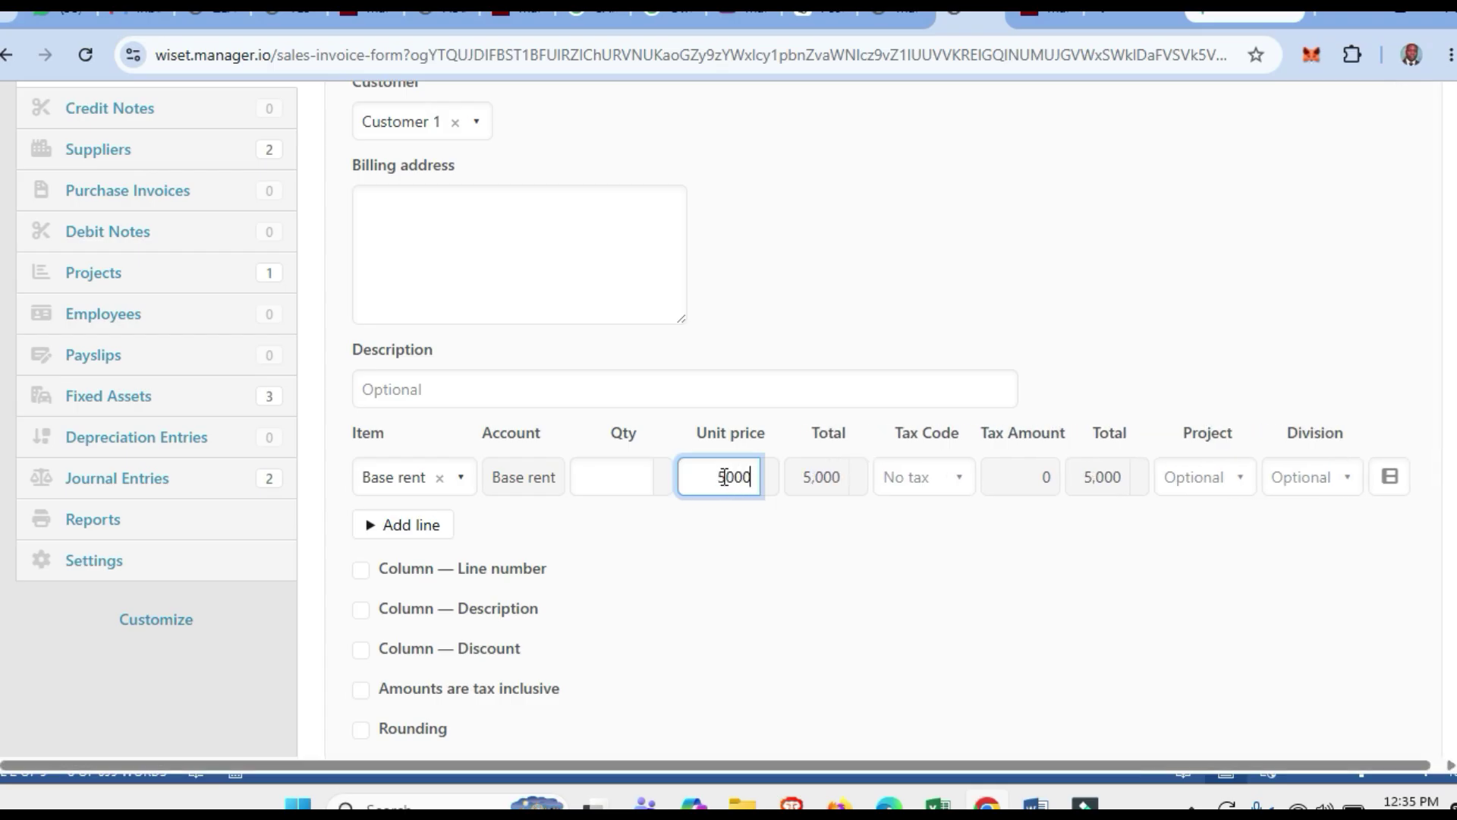
pyautogui.write('00')
pyautogui.click(725, 477)
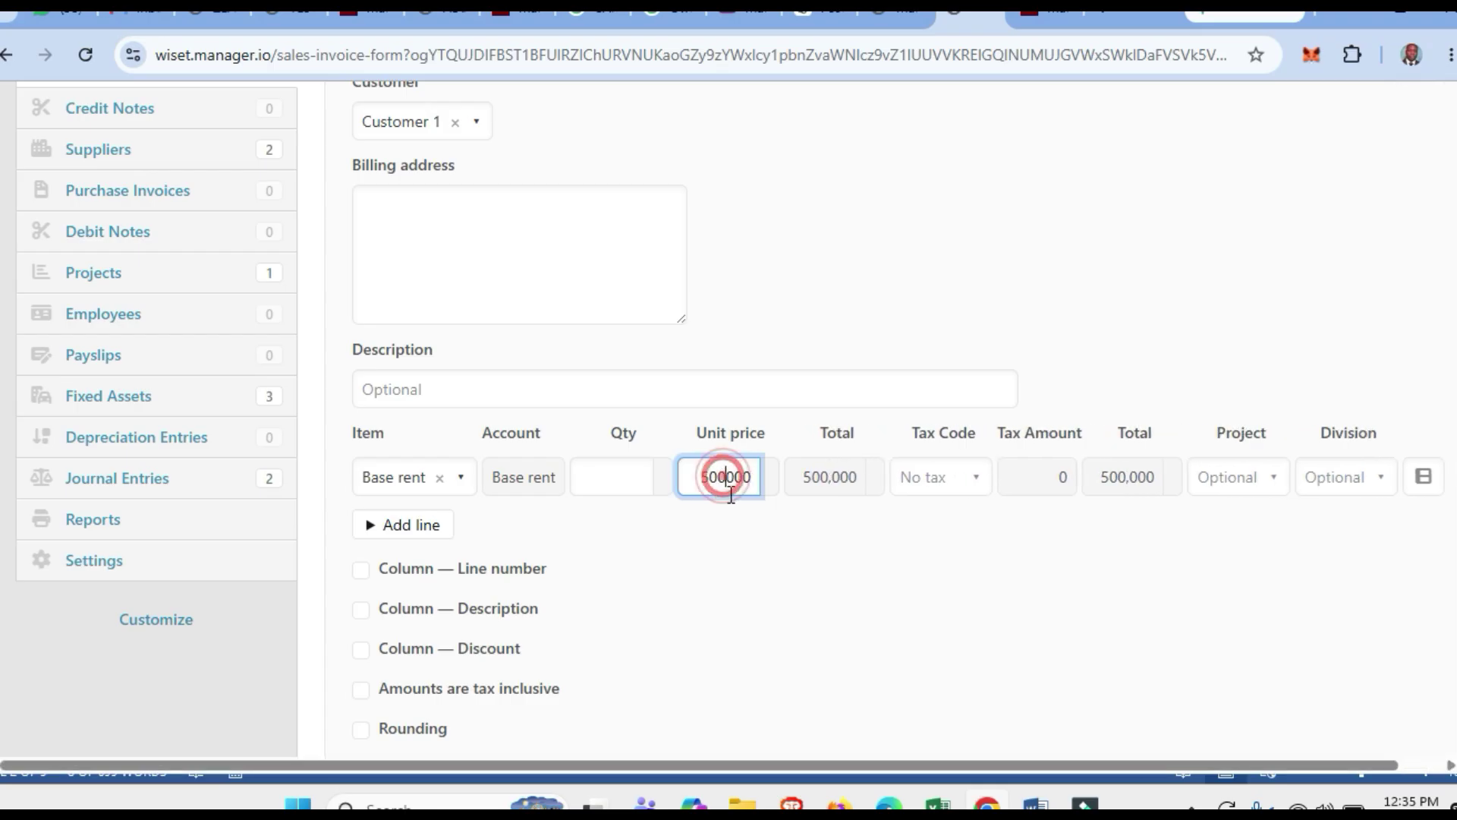
# Assign the VAT tax code and the Rent division to the invoice's Base rent line.
pyautogui.click(936, 477)
pyautogui.click(922, 574)
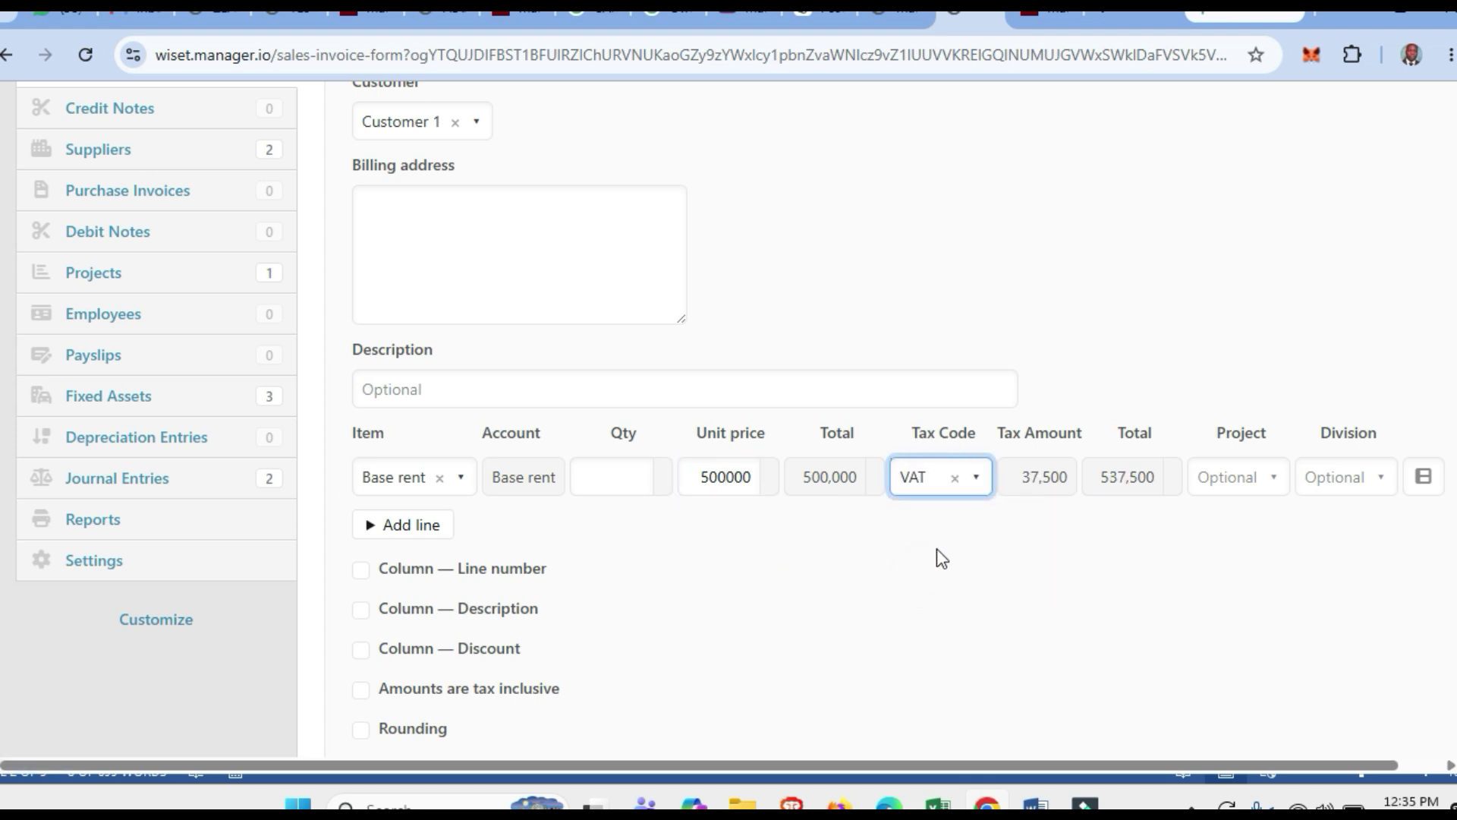
pyautogui.click(1325, 478)
pyautogui.click(1275, 654)
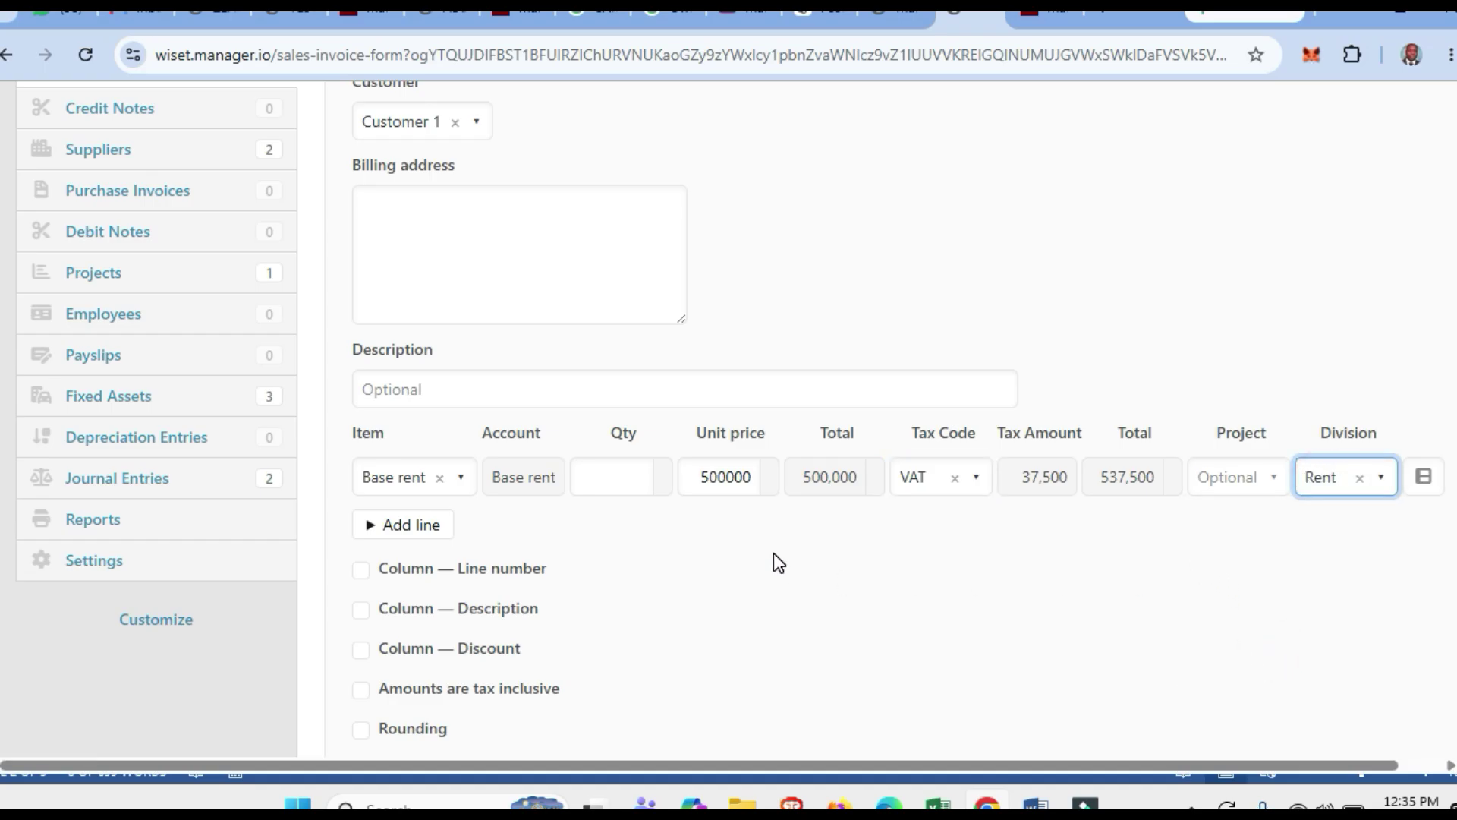
pyautogui.scroll(6, 772, 552)
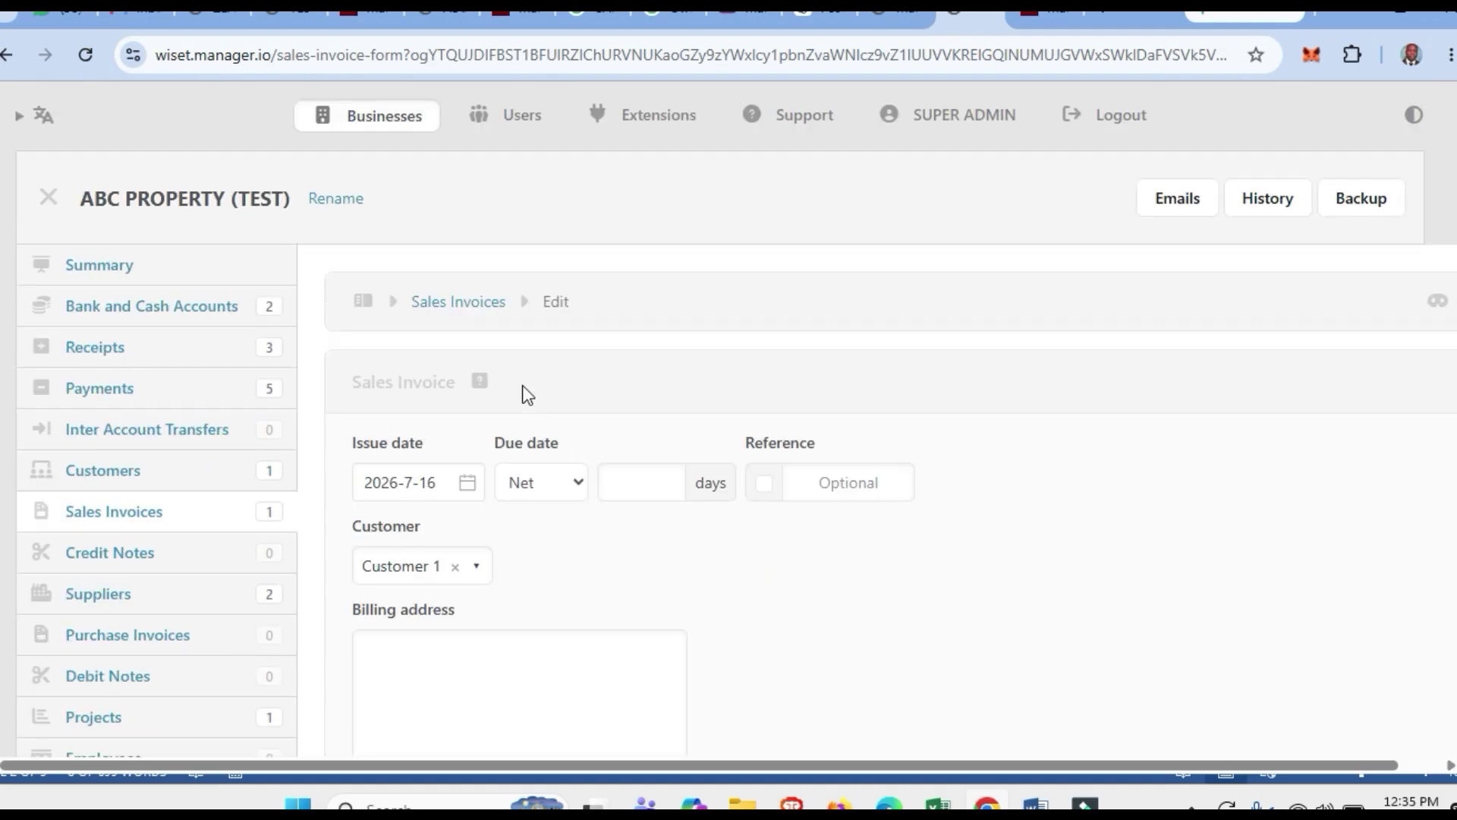
# Switch to the real estate starter kit PDF and read section 04.1 on monthly rent billing, including its posting result table.
pyautogui.click(897, 13)
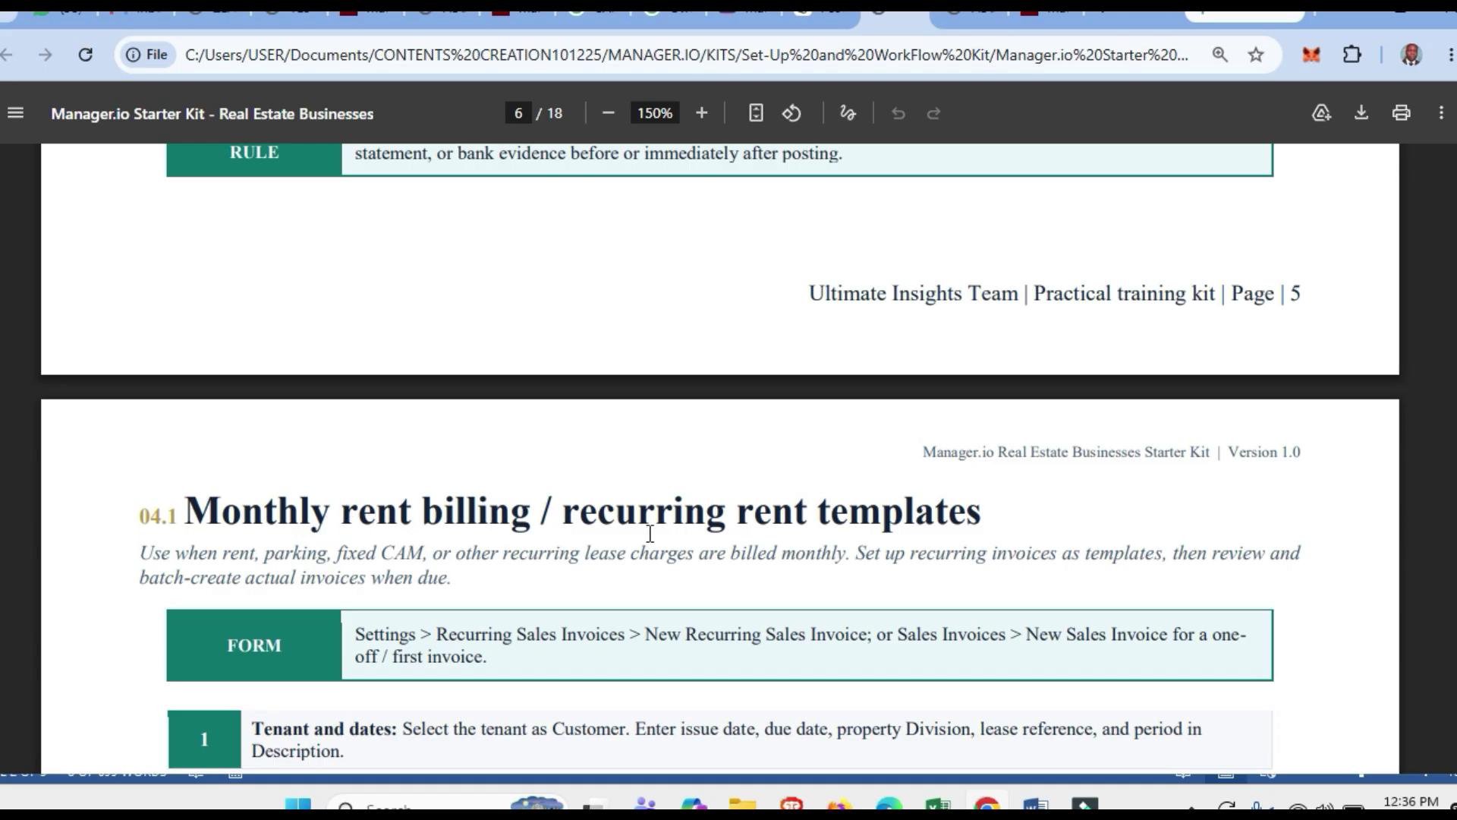
pyautogui.scroll(-3, 650, 533)
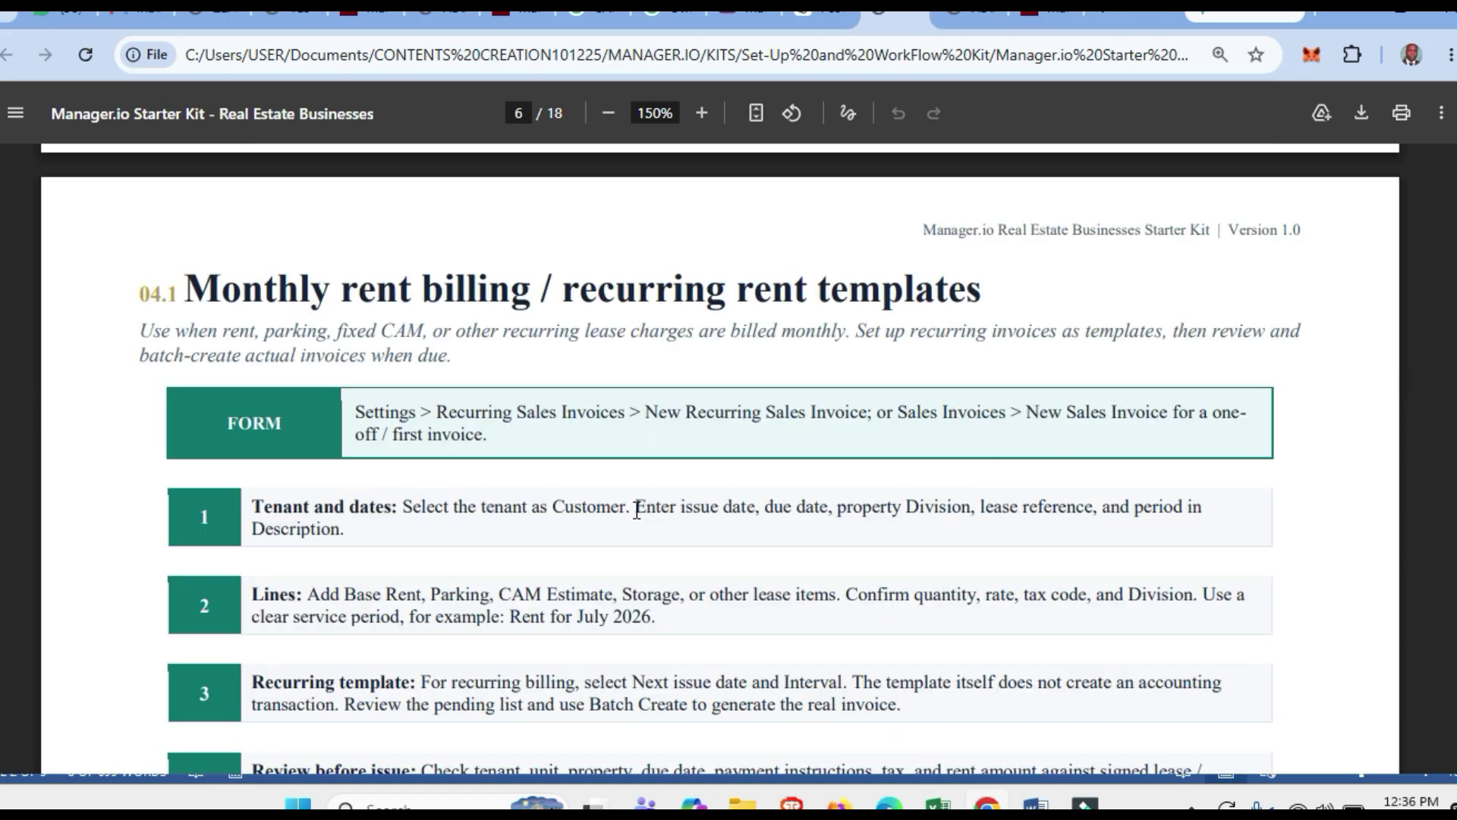
pyautogui.scroll(-3, 636, 509)
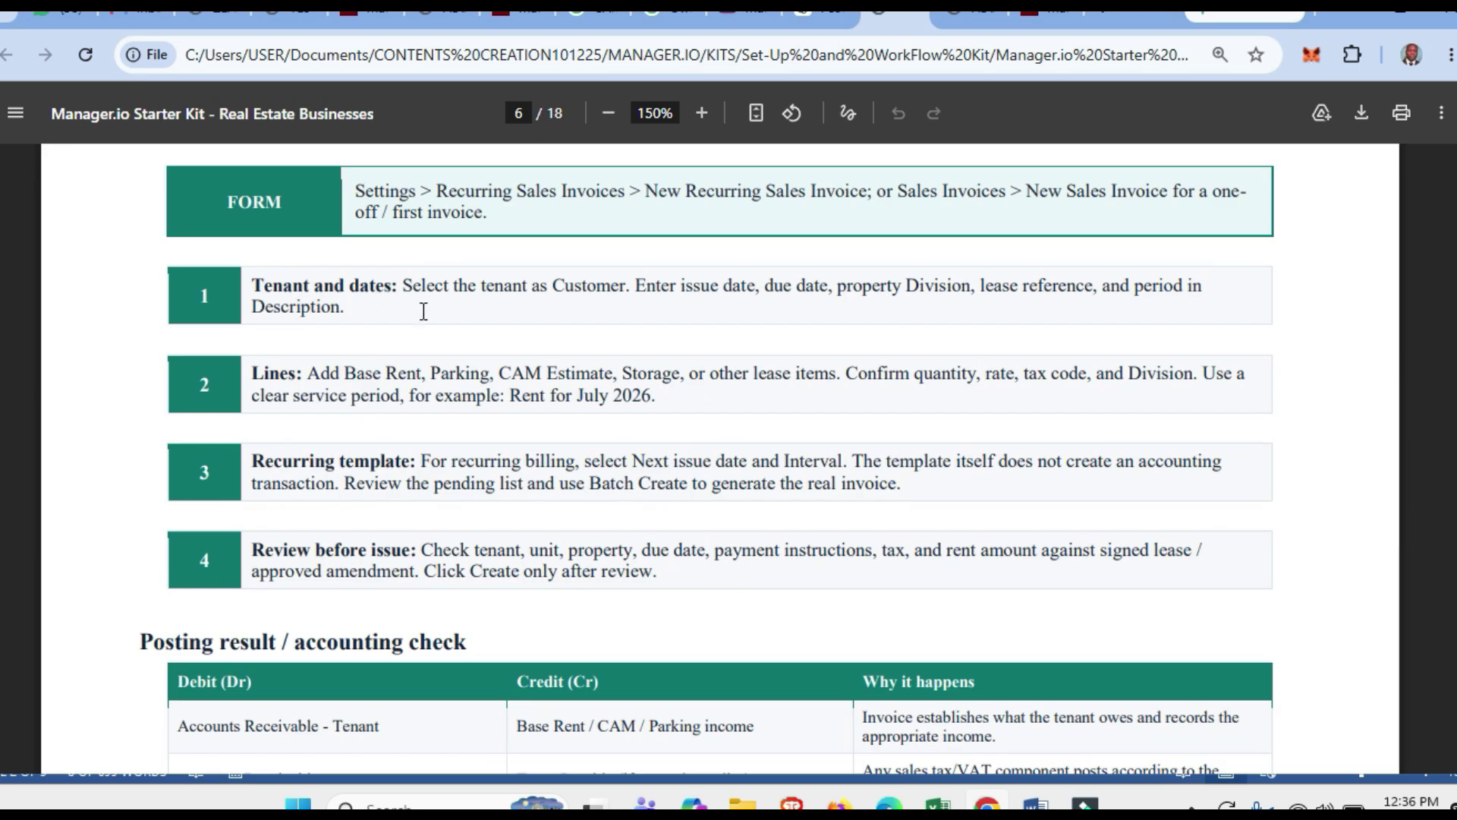
pyautogui.scroll(-5, 478, 338)
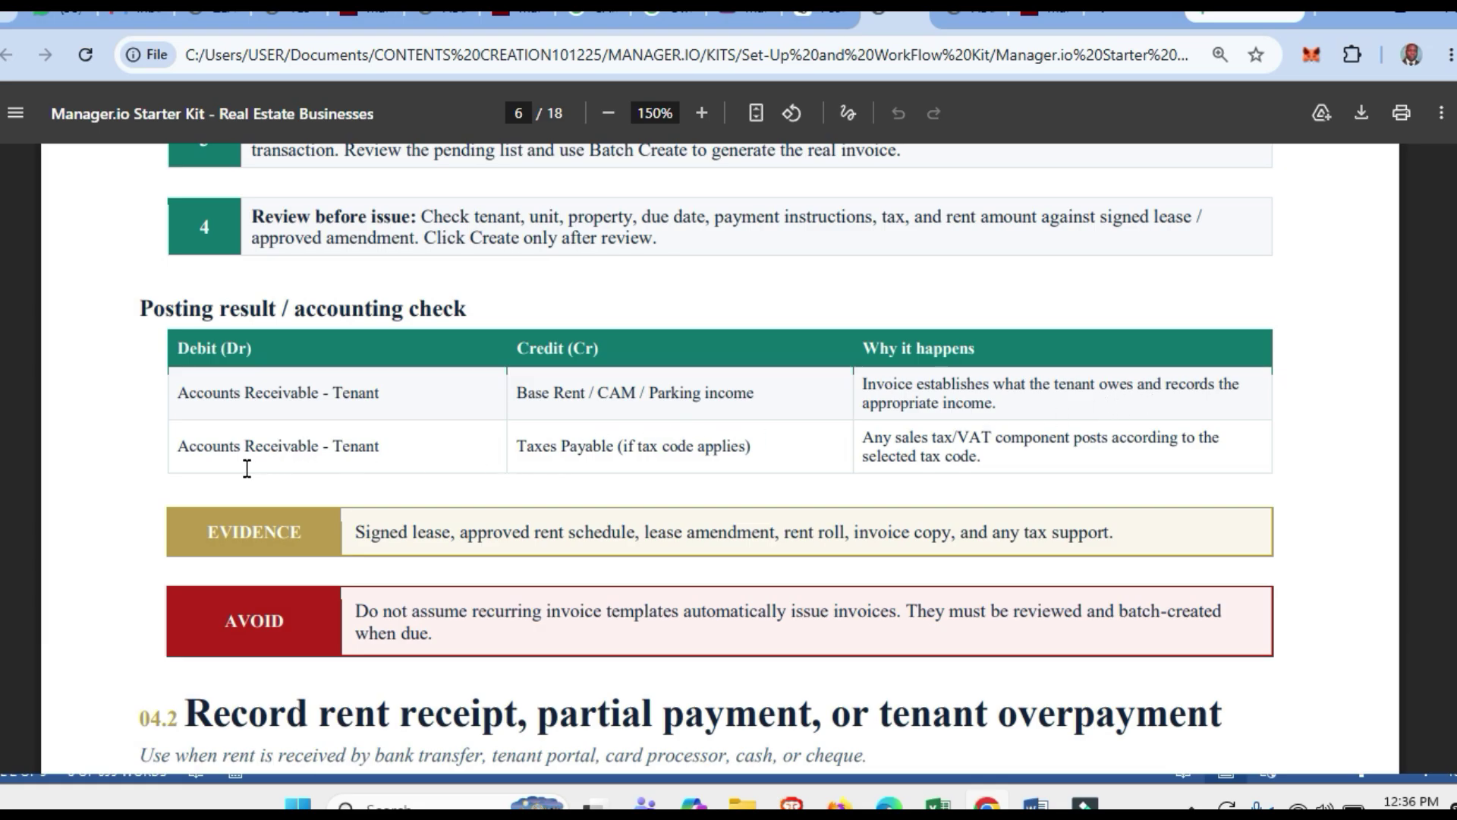
pyautogui.moveTo(534, 454); pyautogui.dragTo(641, 453)
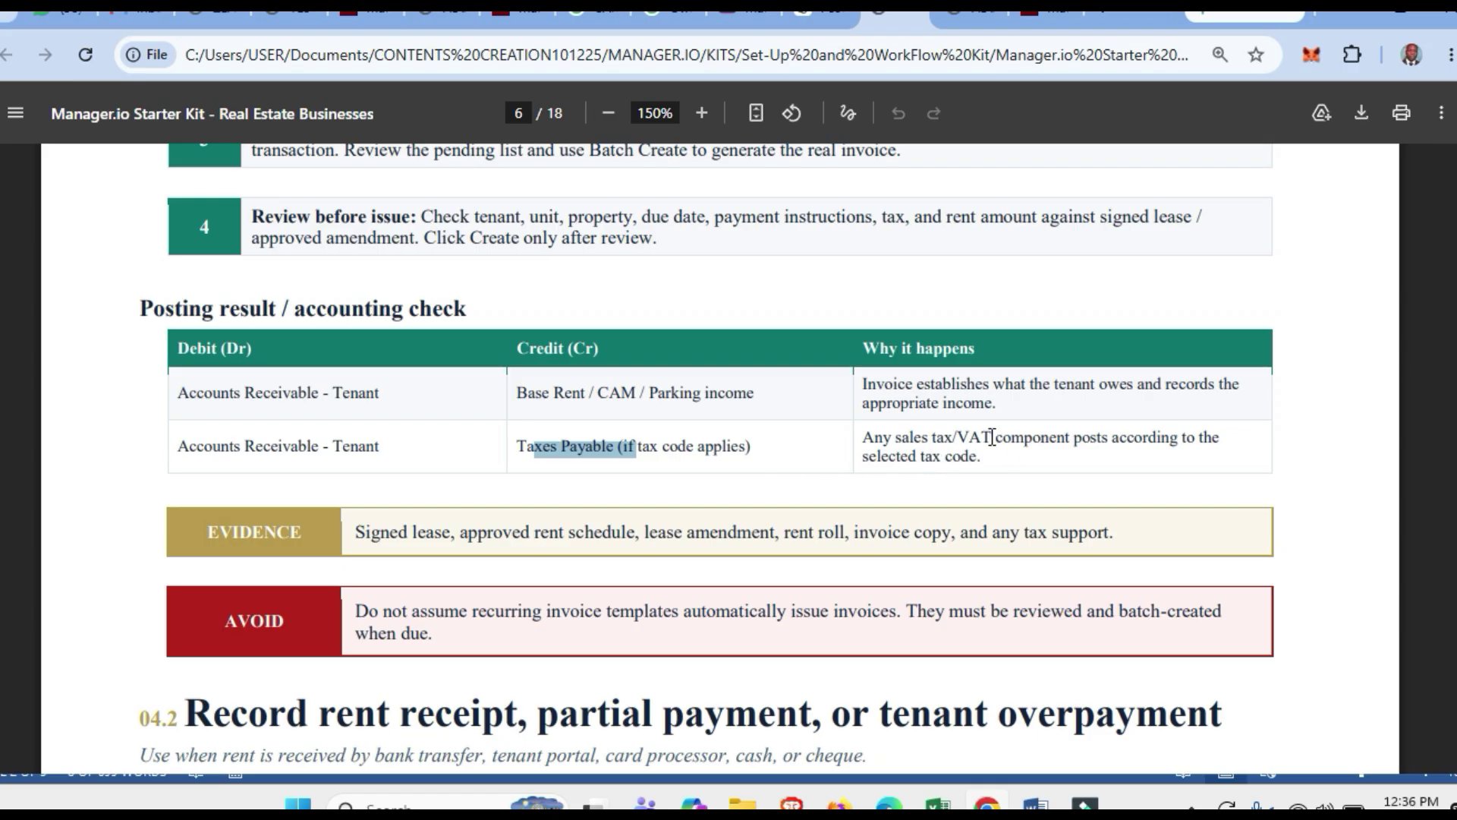
# Read kit sections 04.2 on rent receipts and partial payments and 04.3 on prepaid rent, including their posting results.
pyautogui.scroll(-4, 551, 455)
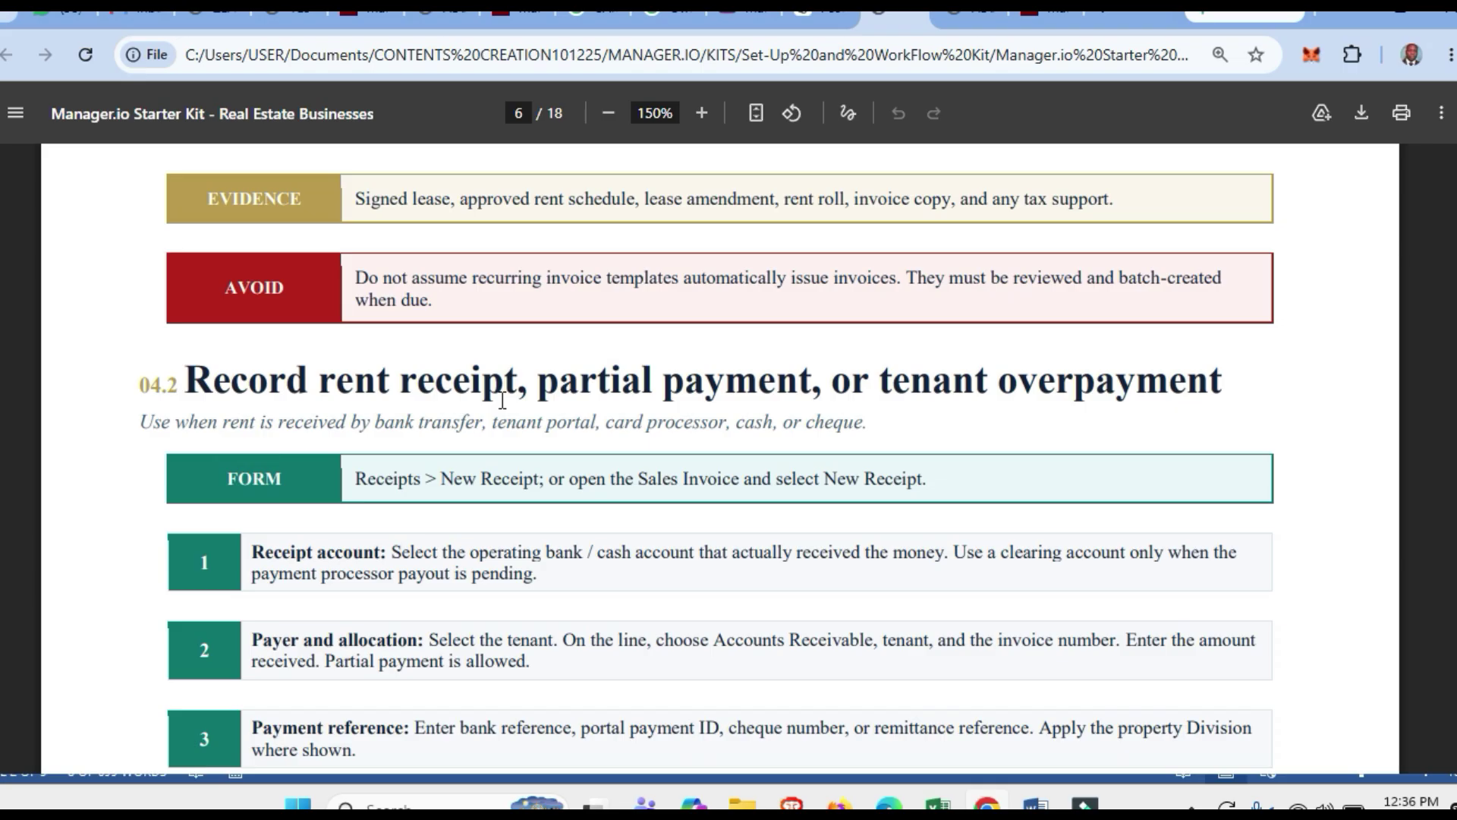
pyautogui.moveTo(351, 475); pyautogui.dragTo(511, 480)
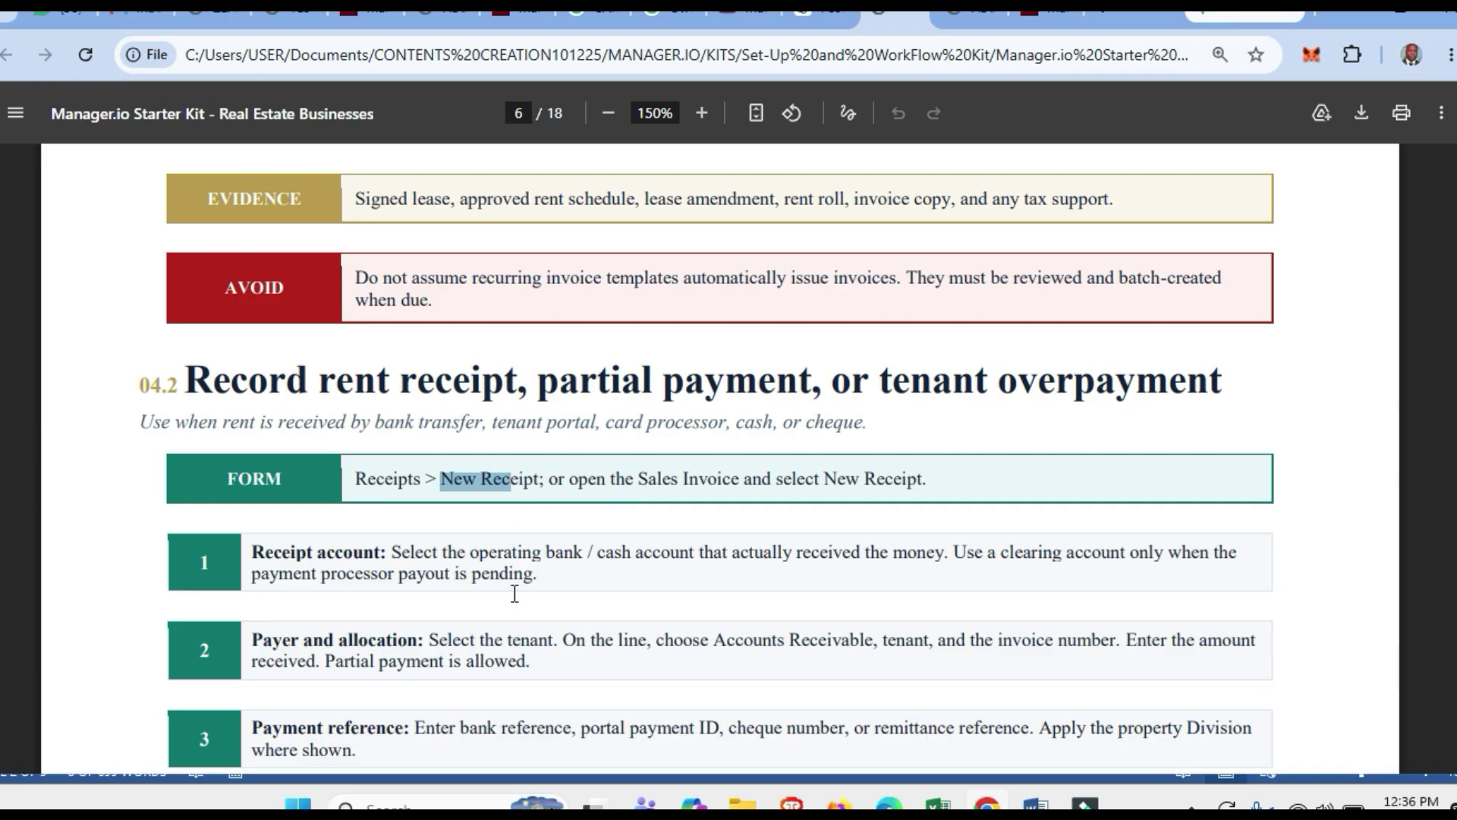
pyautogui.moveTo(636, 478); pyautogui.dragTo(699, 481)
pyautogui.scroll(-2, 652, 573)
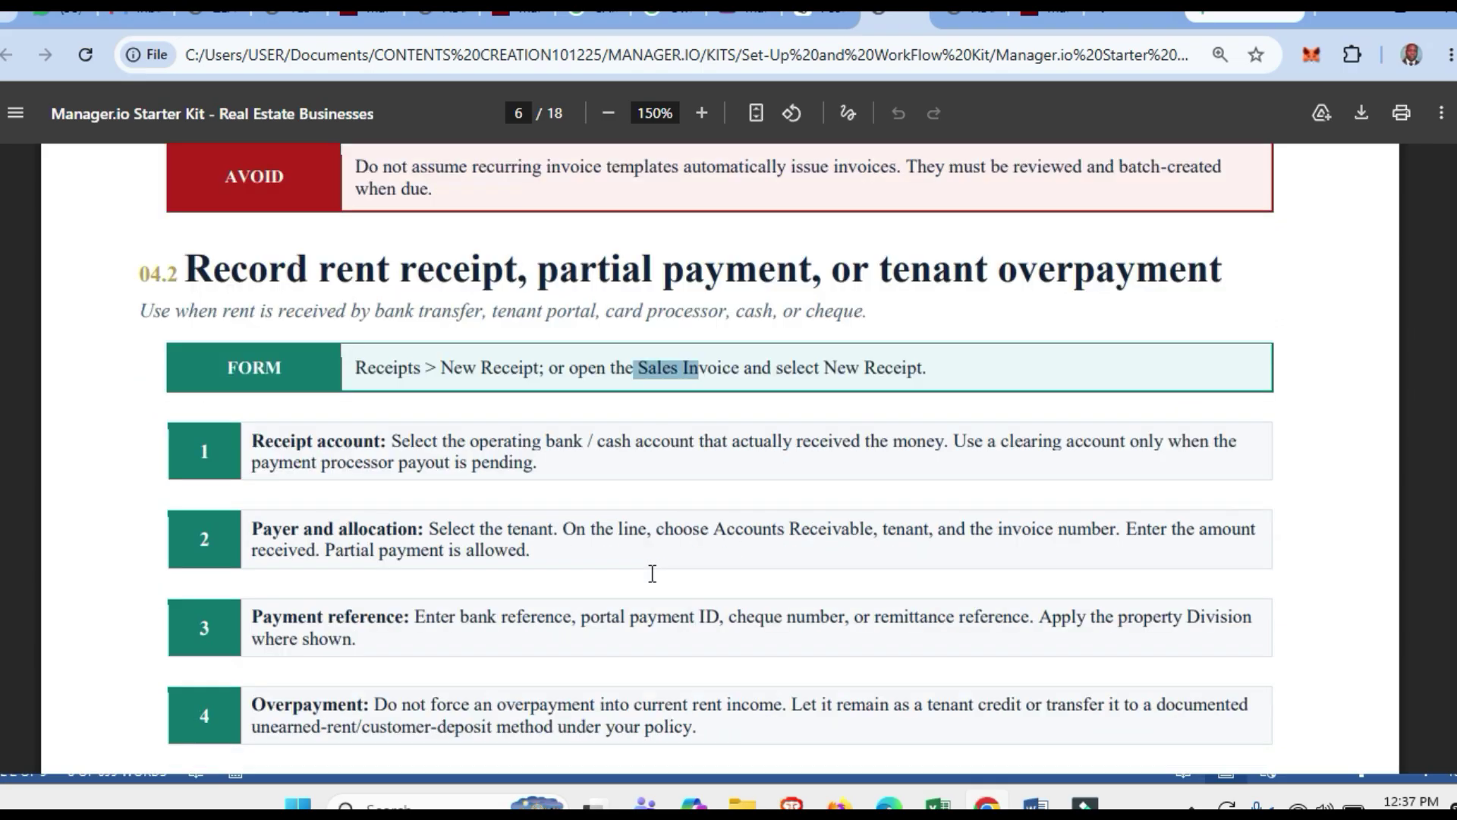
pyautogui.scroll(-18, 652, 573)
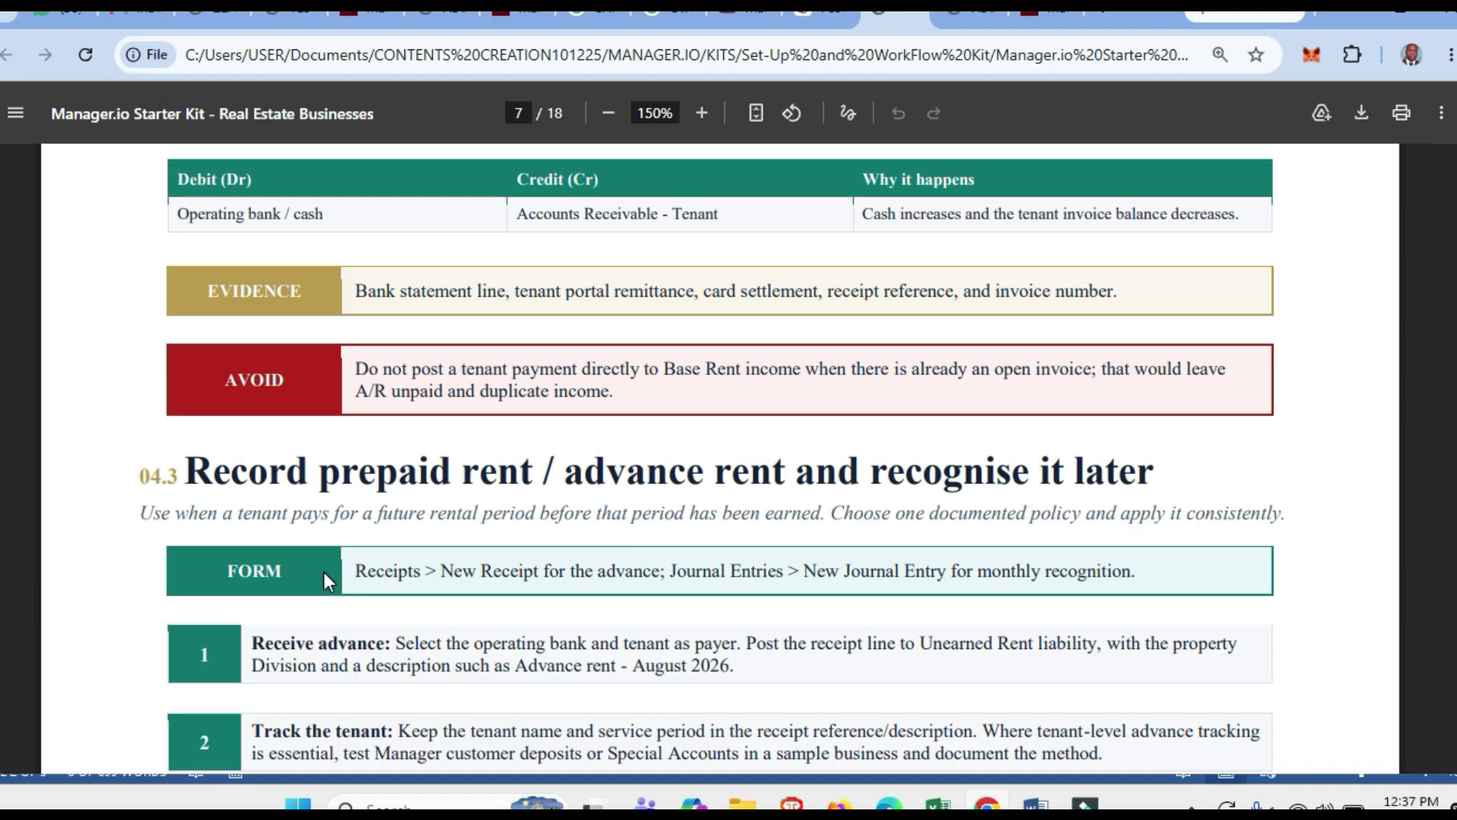
pyautogui.moveTo(357, 568); pyautogui.dragTo(429, 569)
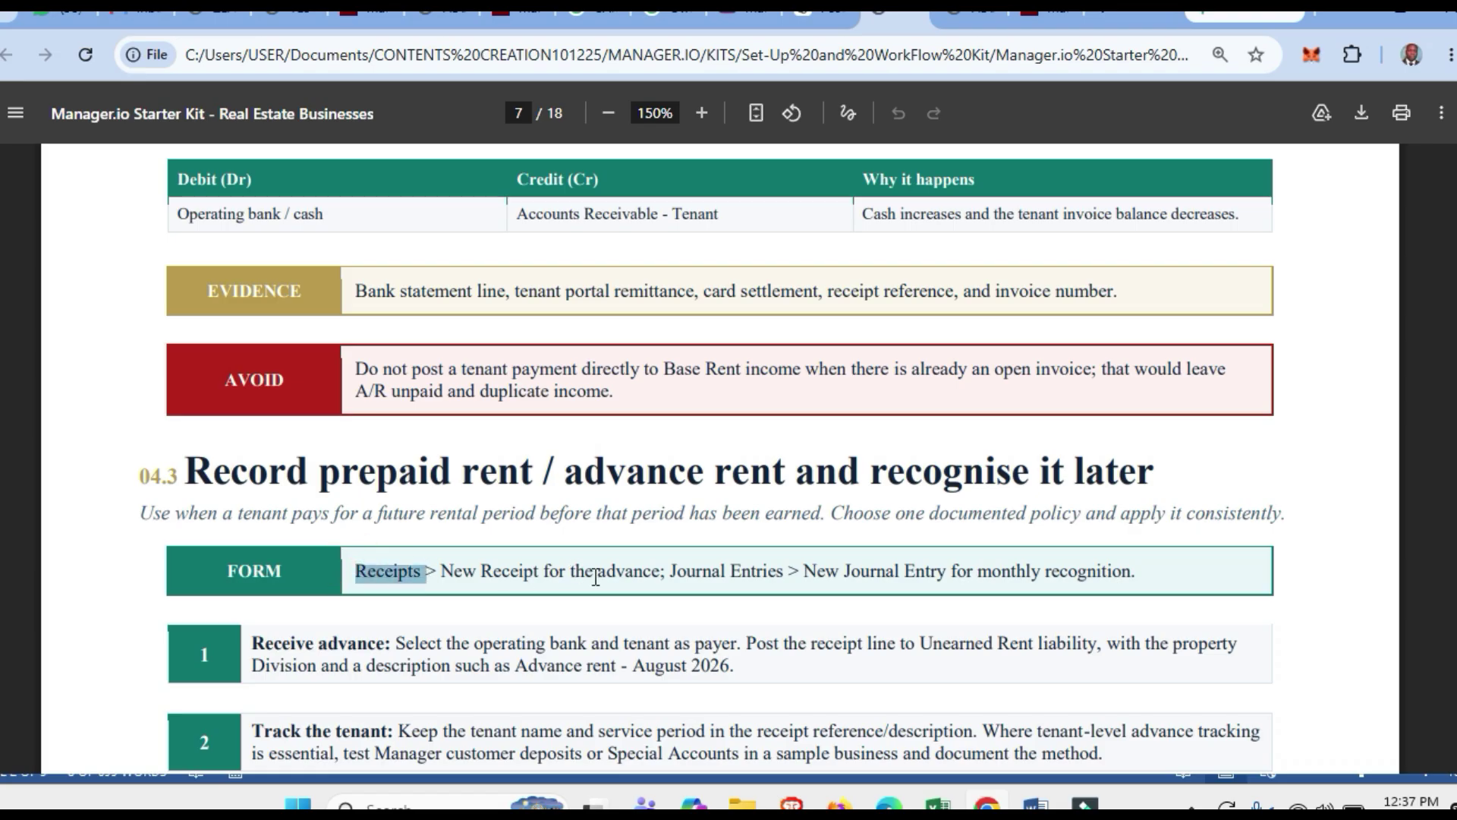
pyautogui.scroll(-6, 599, 581)
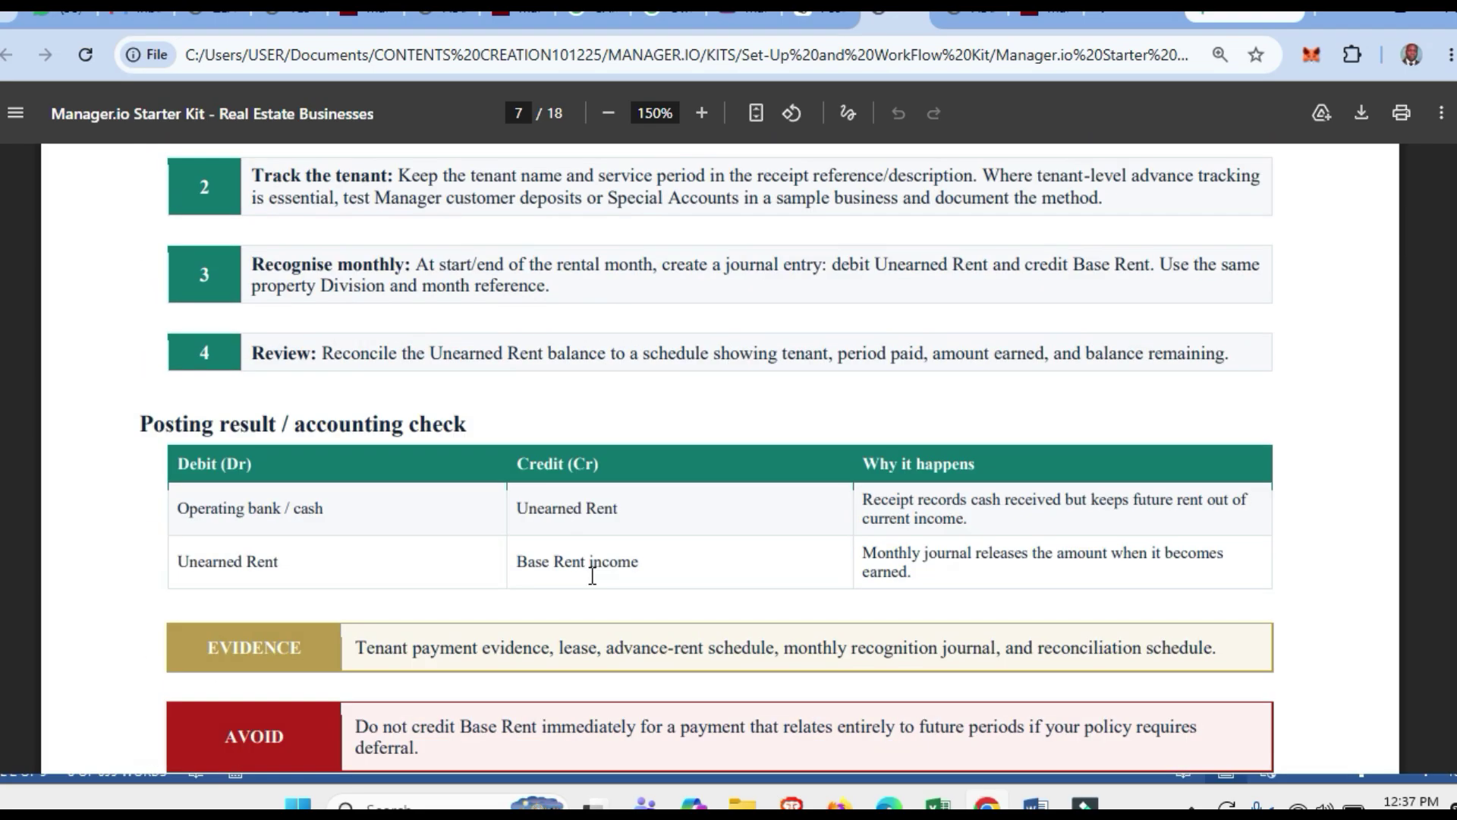
pyautogui.scroll(-3, 593, 575)
pyautogui.scroll(5, 593, 575)
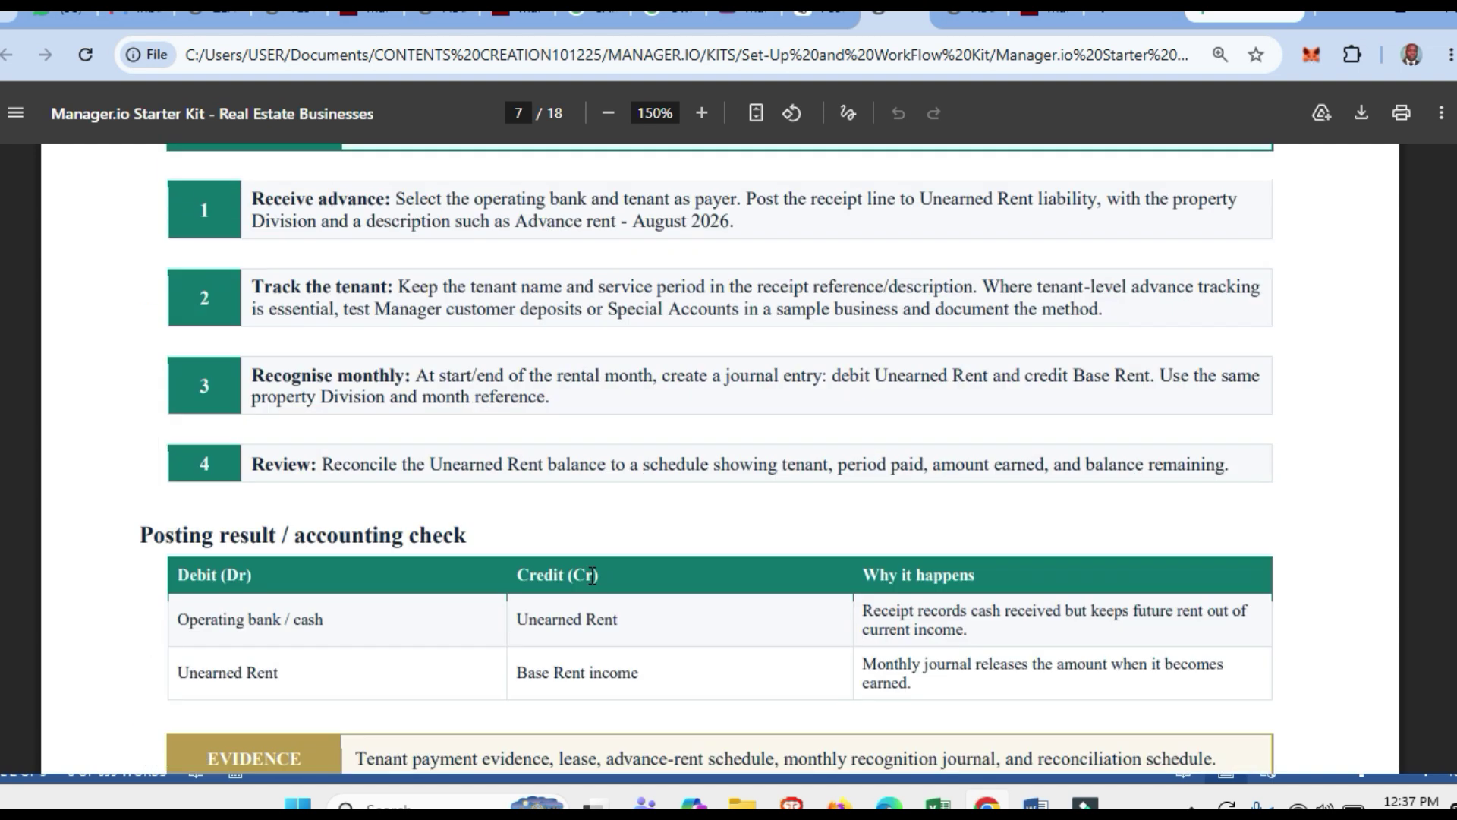
# Switch back to ABC PROPERTY (TEST) in Manager.io and look over the Summary and the list of receipts.
pyautogui.click(950, 21)
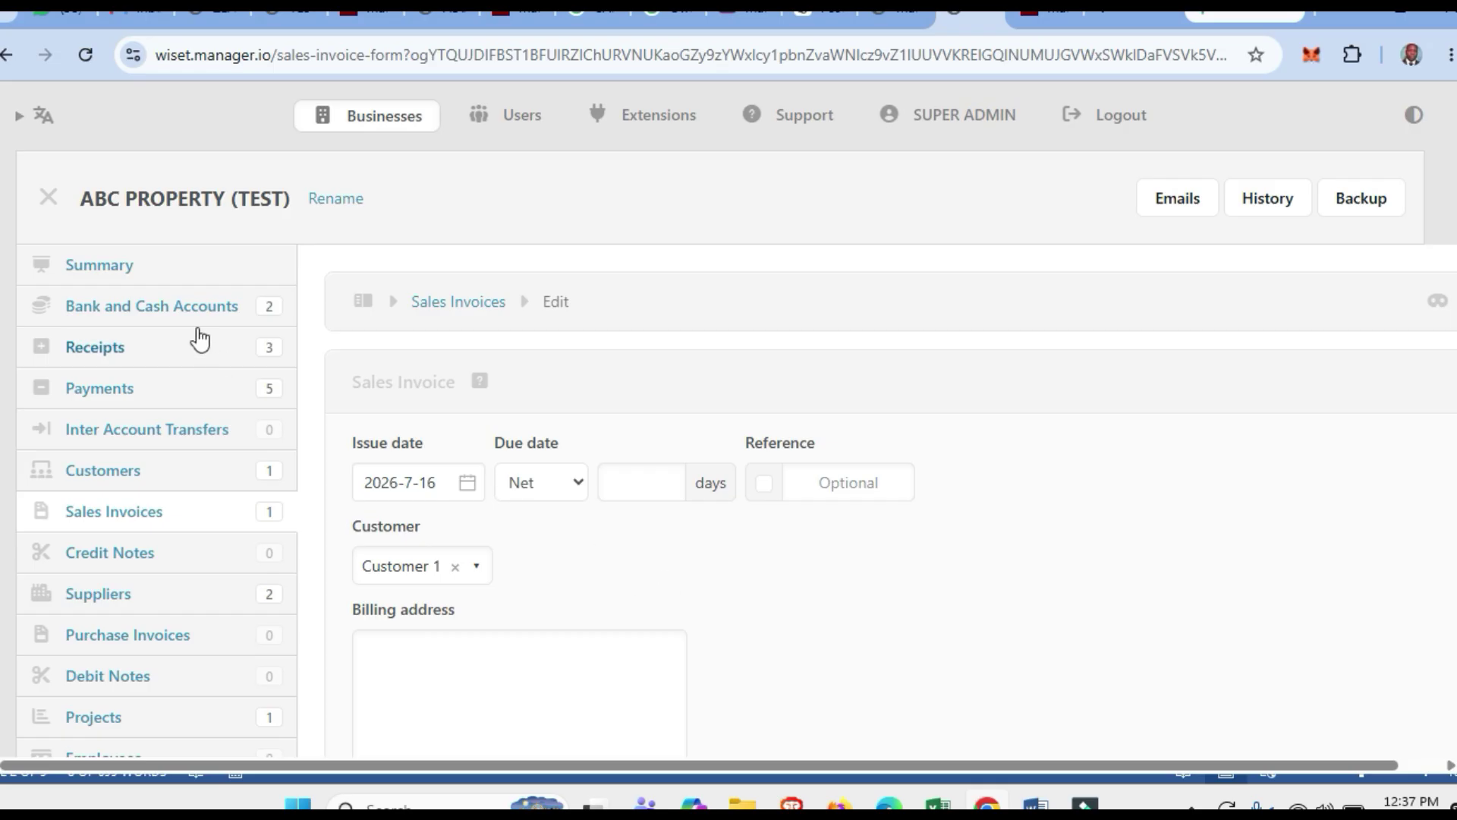
pyautogui.click(105, 263)
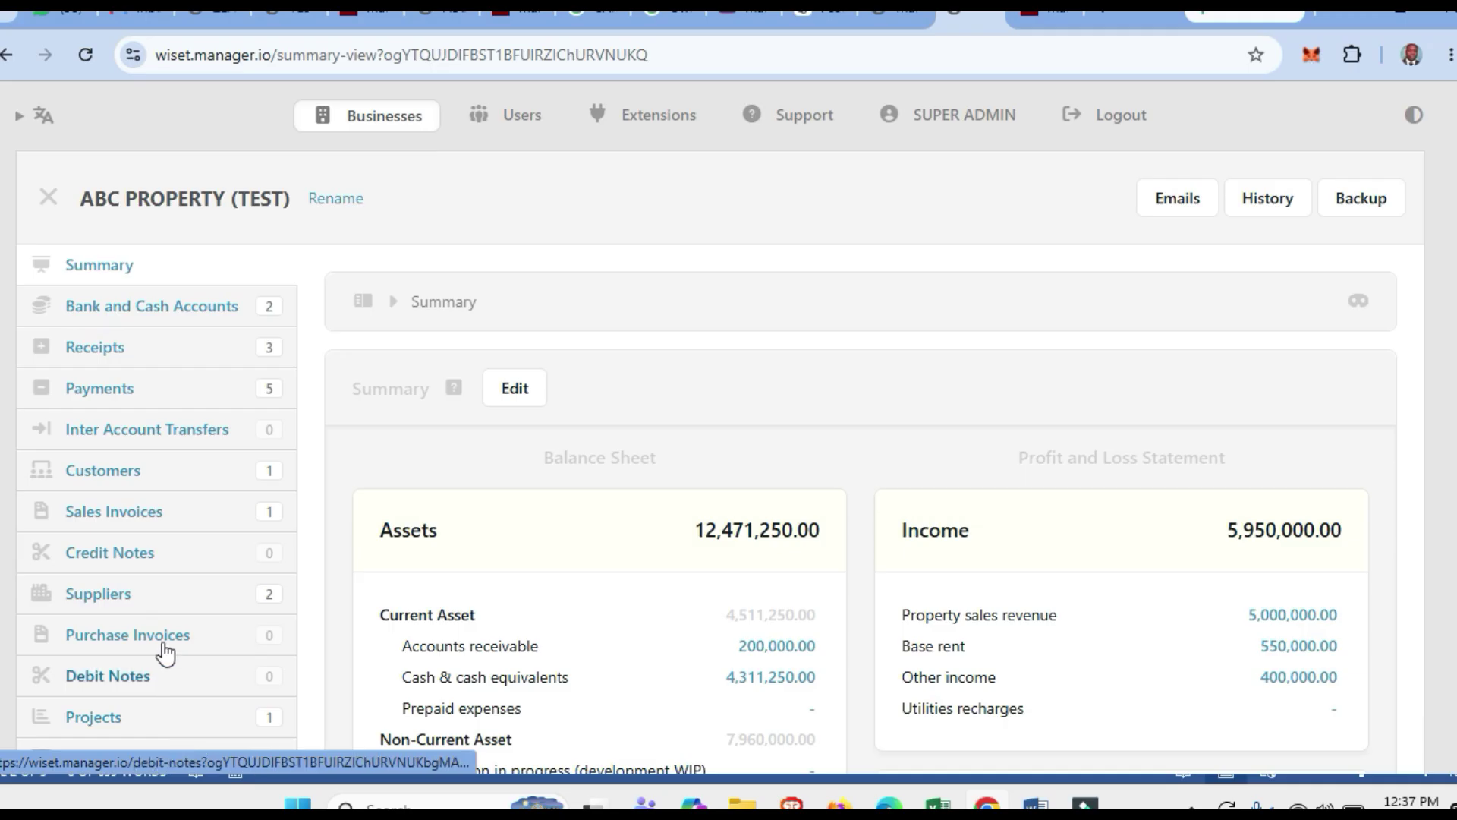
pyautogui.click(108, 353)
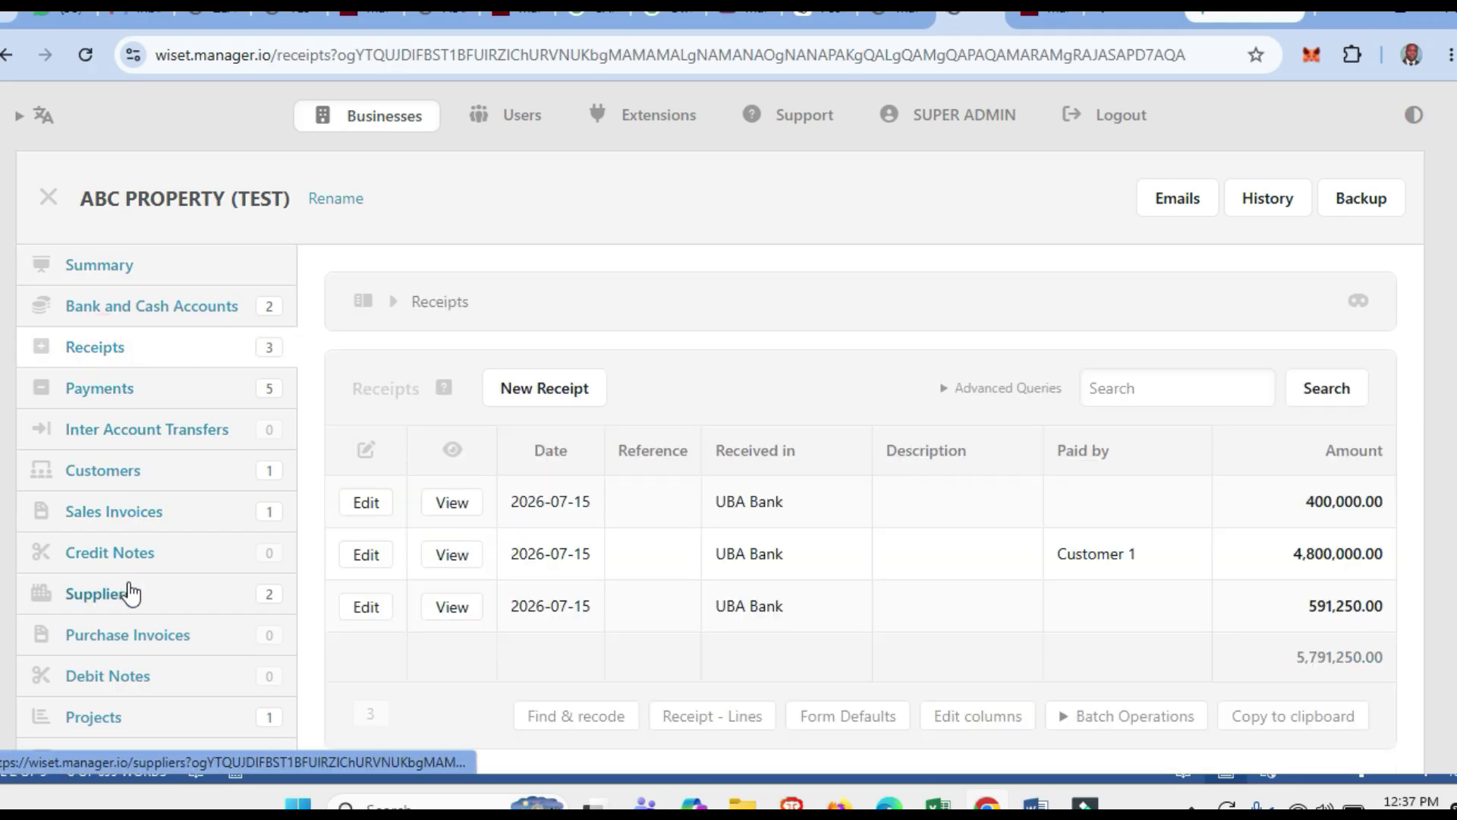
# Open Customer 1's 2026-07-15 sales invoice and copy it to a new receipt.
pyautogui.click(113, 512)
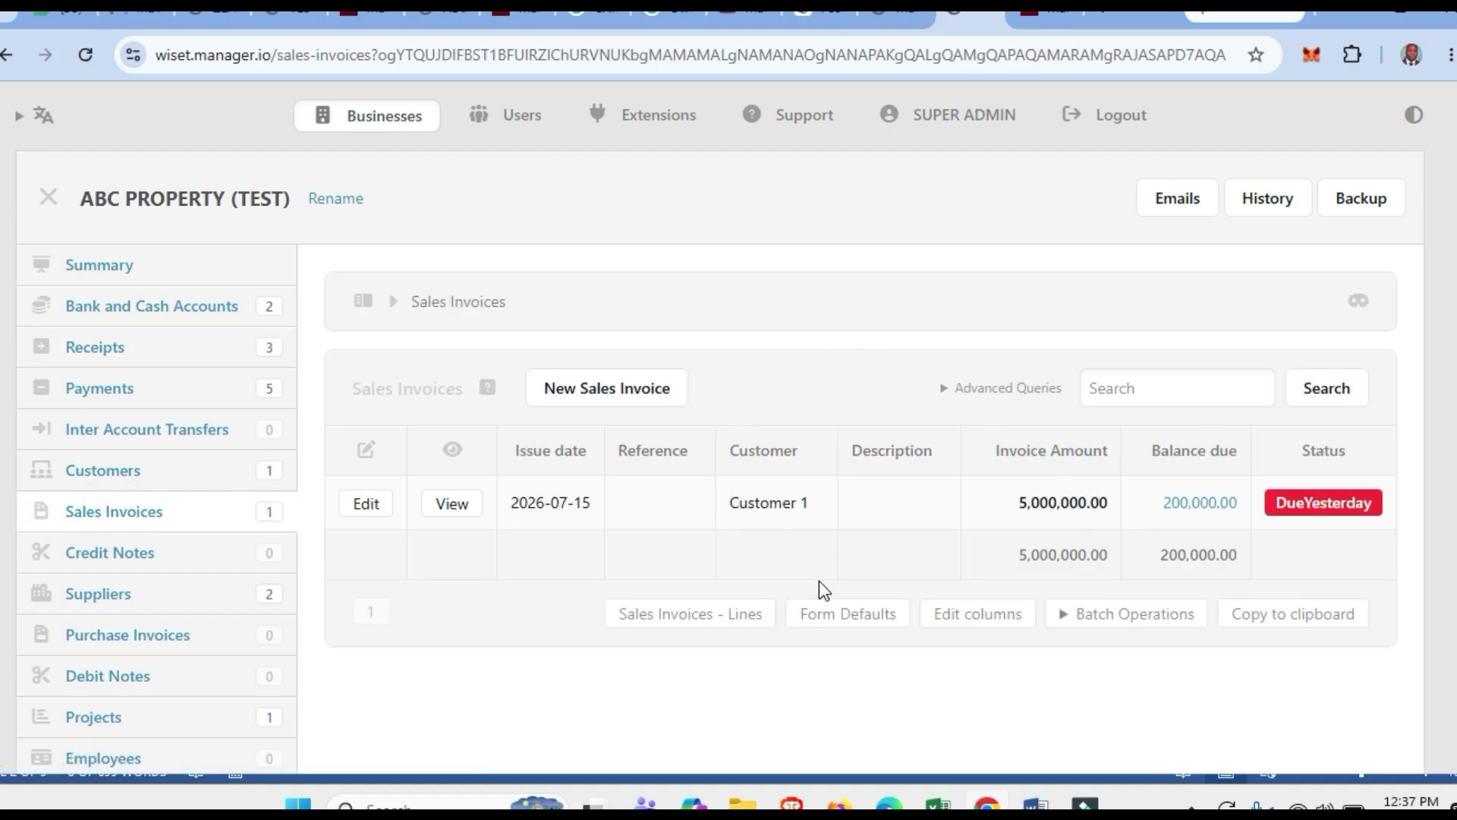
pyautogui.click(453, 505)
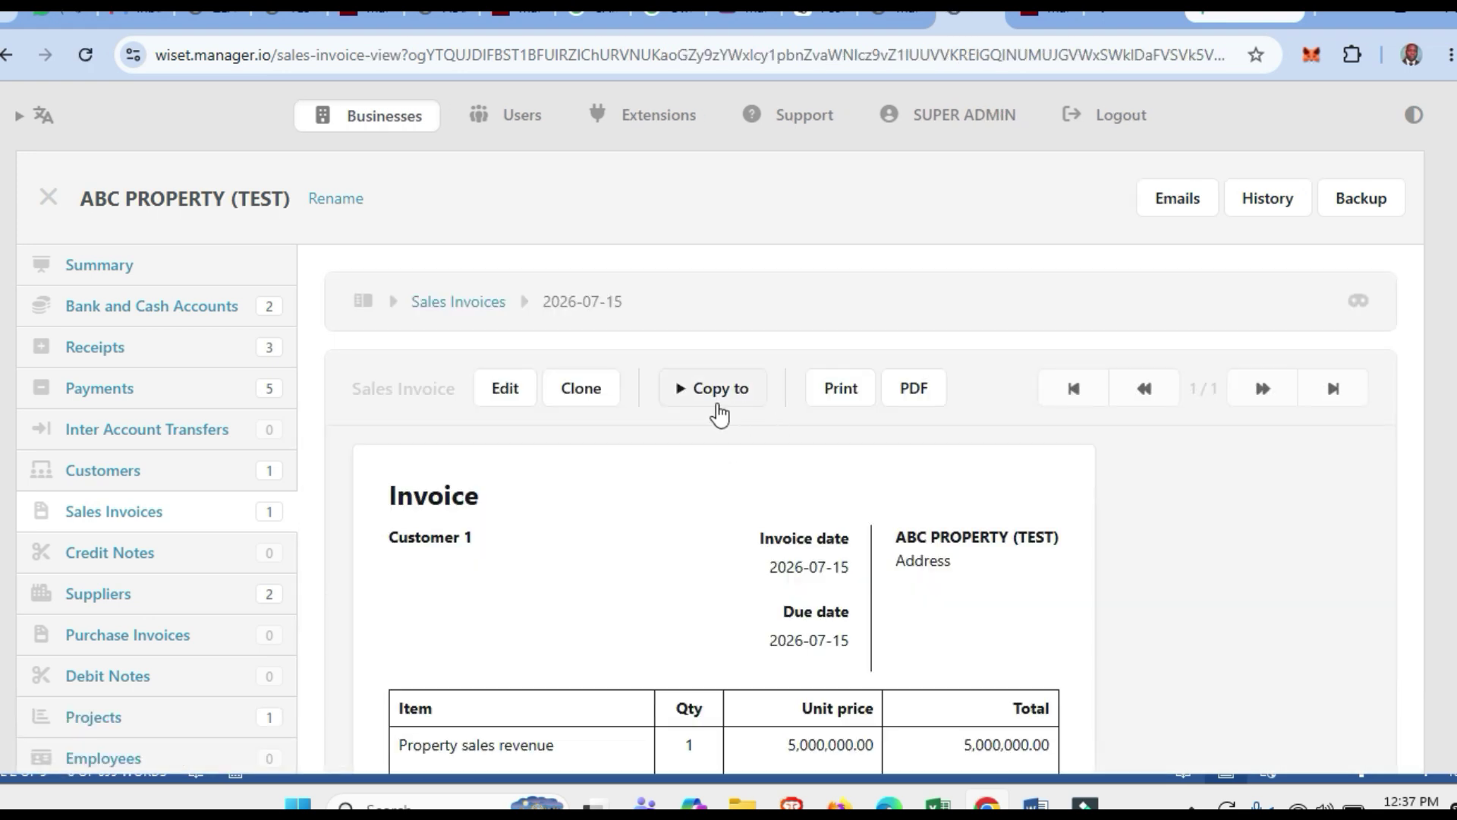
pyautogui.click(685, 391)
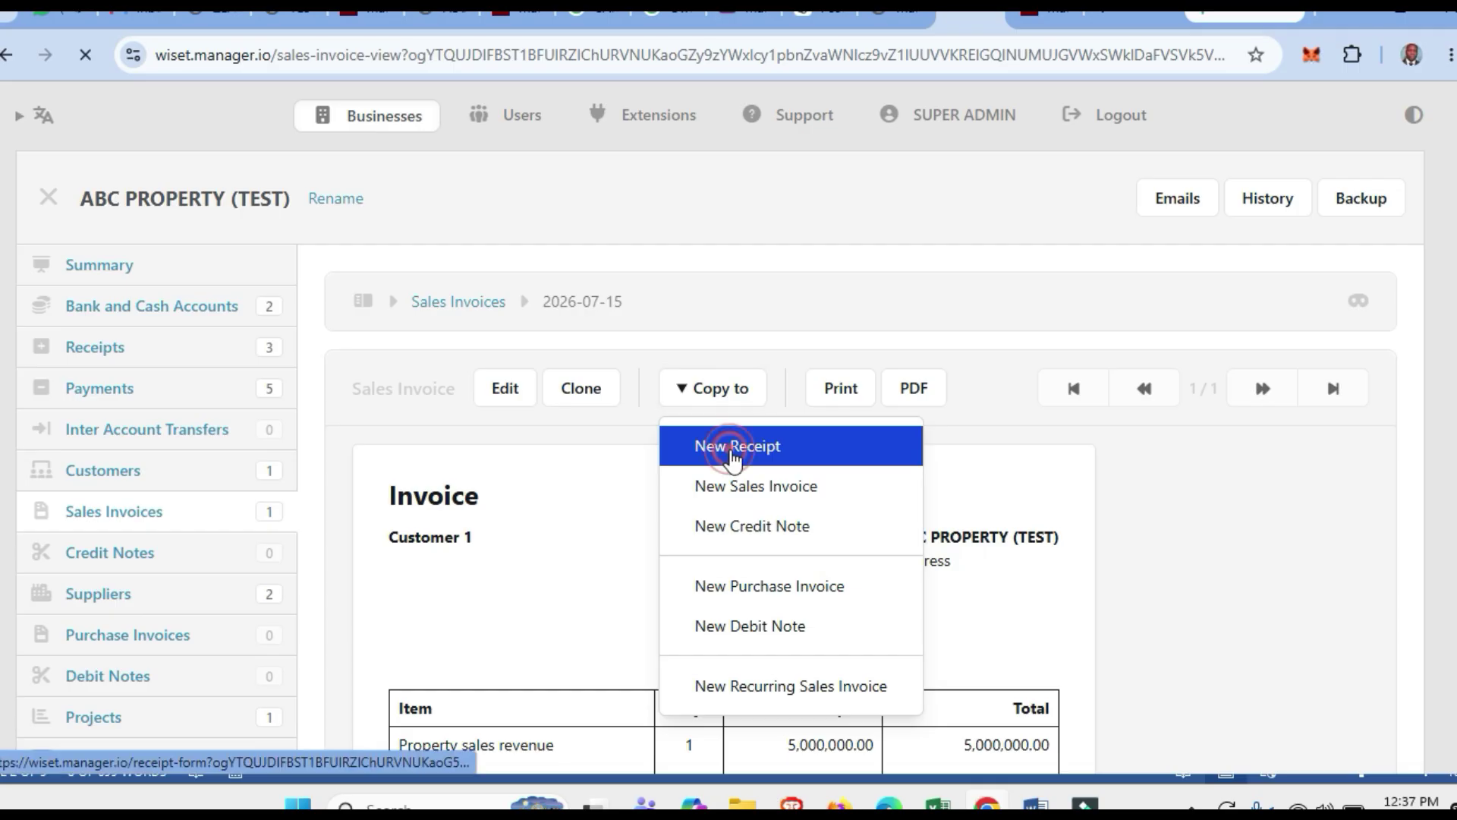
pyautogui.click(730, 449)
pyautogui.scroll(-3, 850, 480)
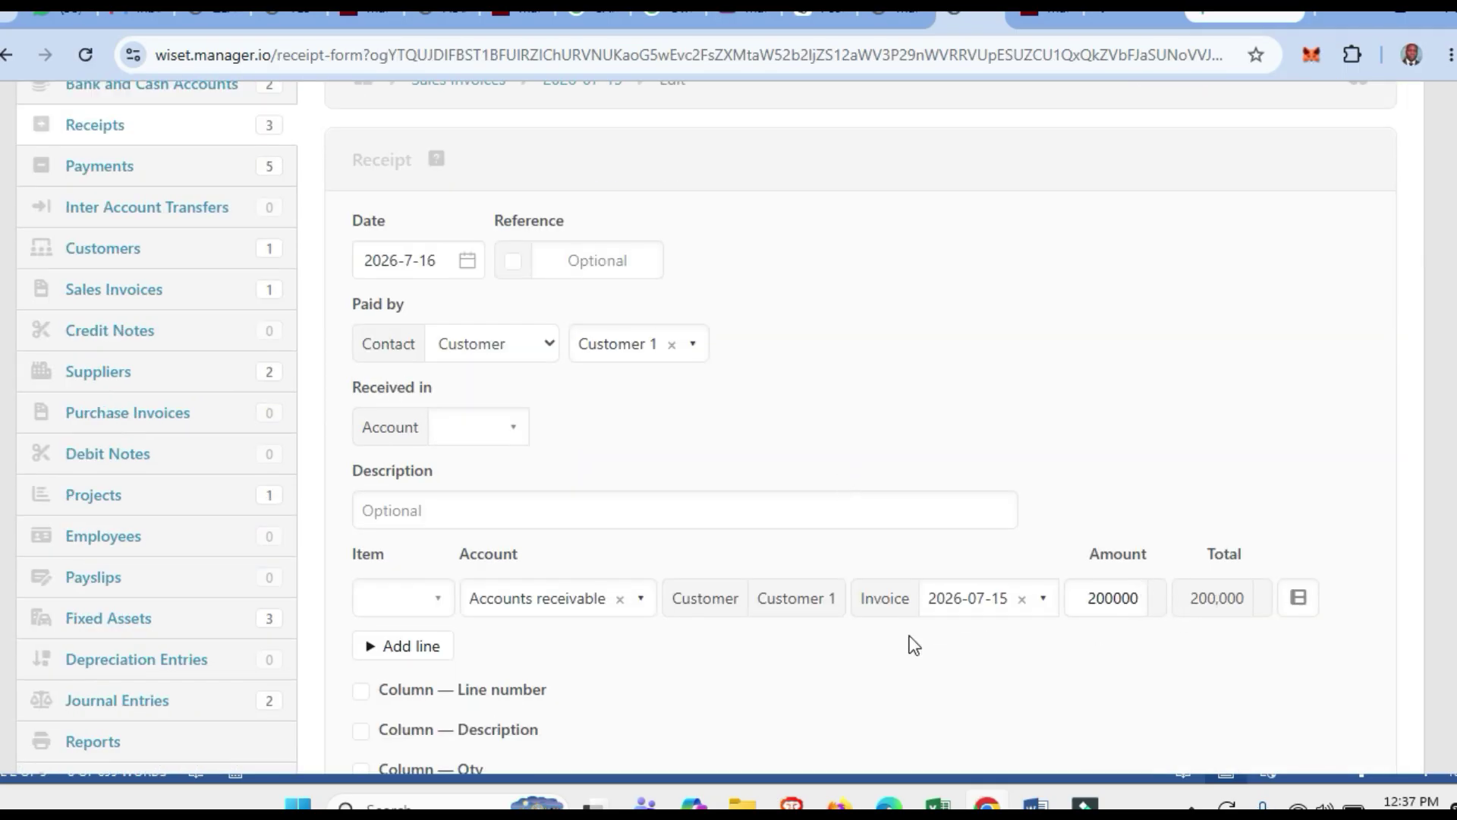
# Give the receipt an automatic reference, set BANK XYZ as the receiving account, and review the remaining receipt fields.
pyautogui.click(514, 261)
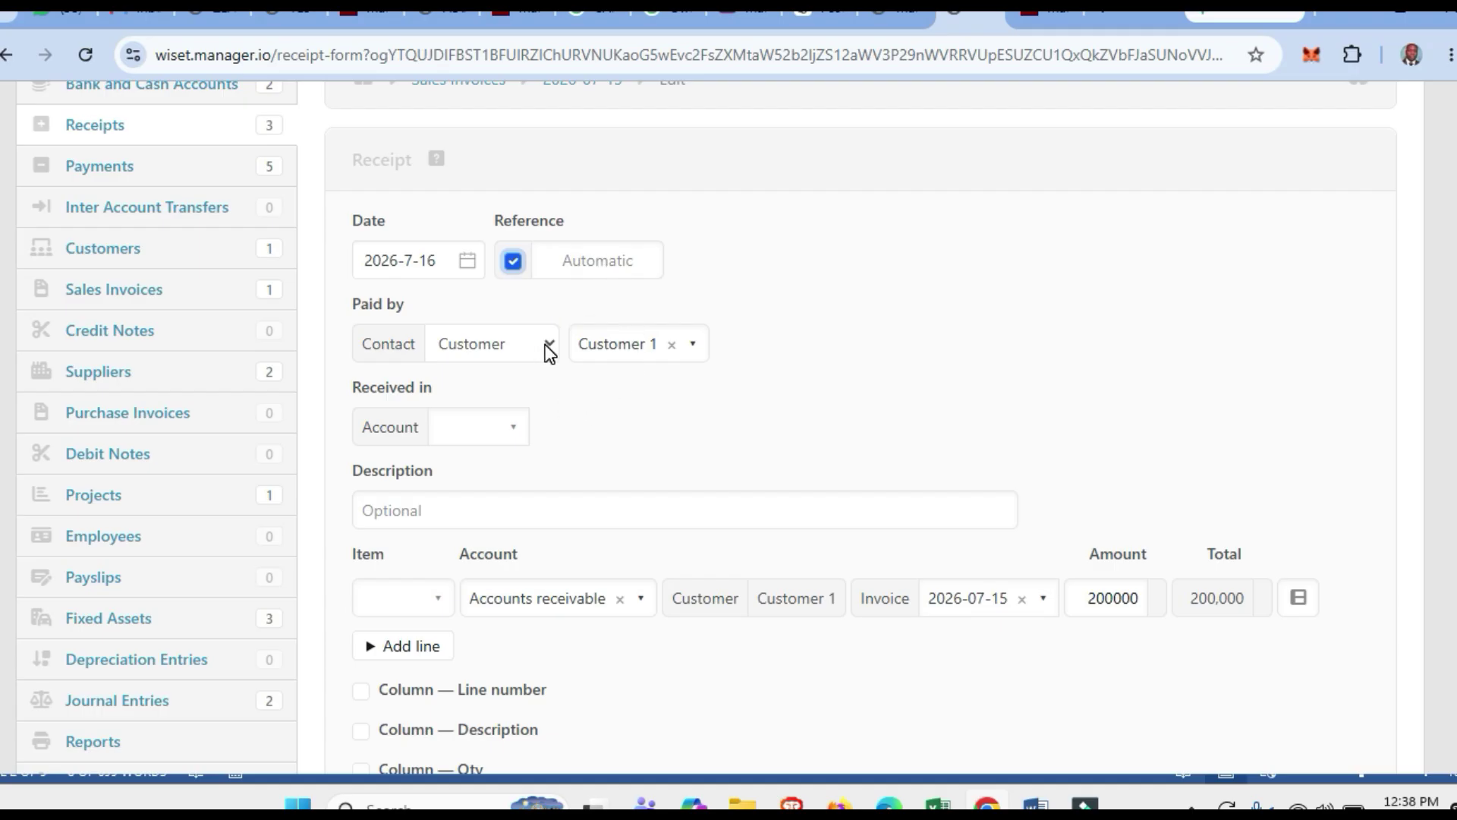
pyautogui.click(501, 428)
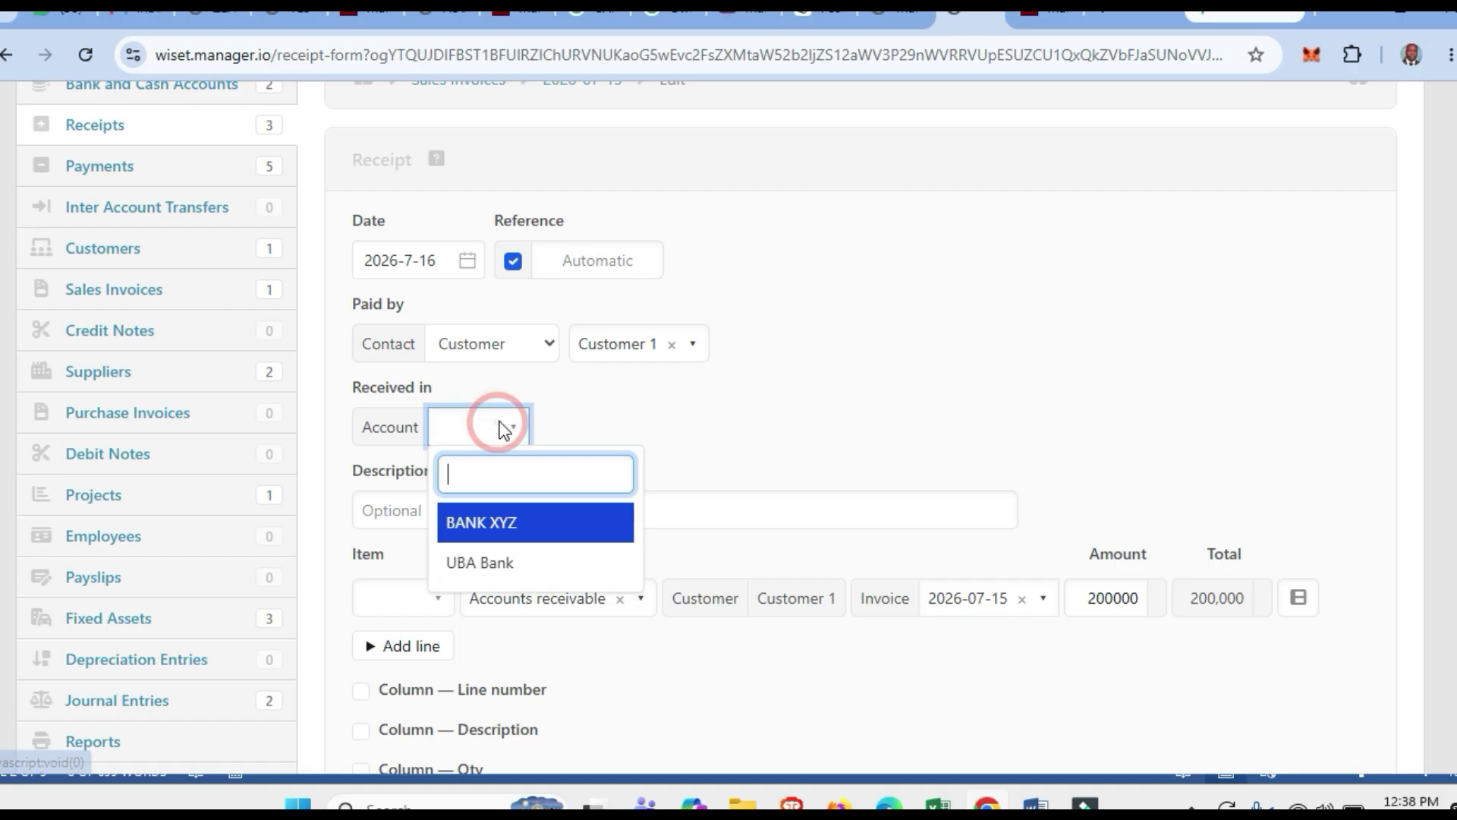
pyautogui.click(512, 535)
pyautogui.scroll(-4, 653, 441)
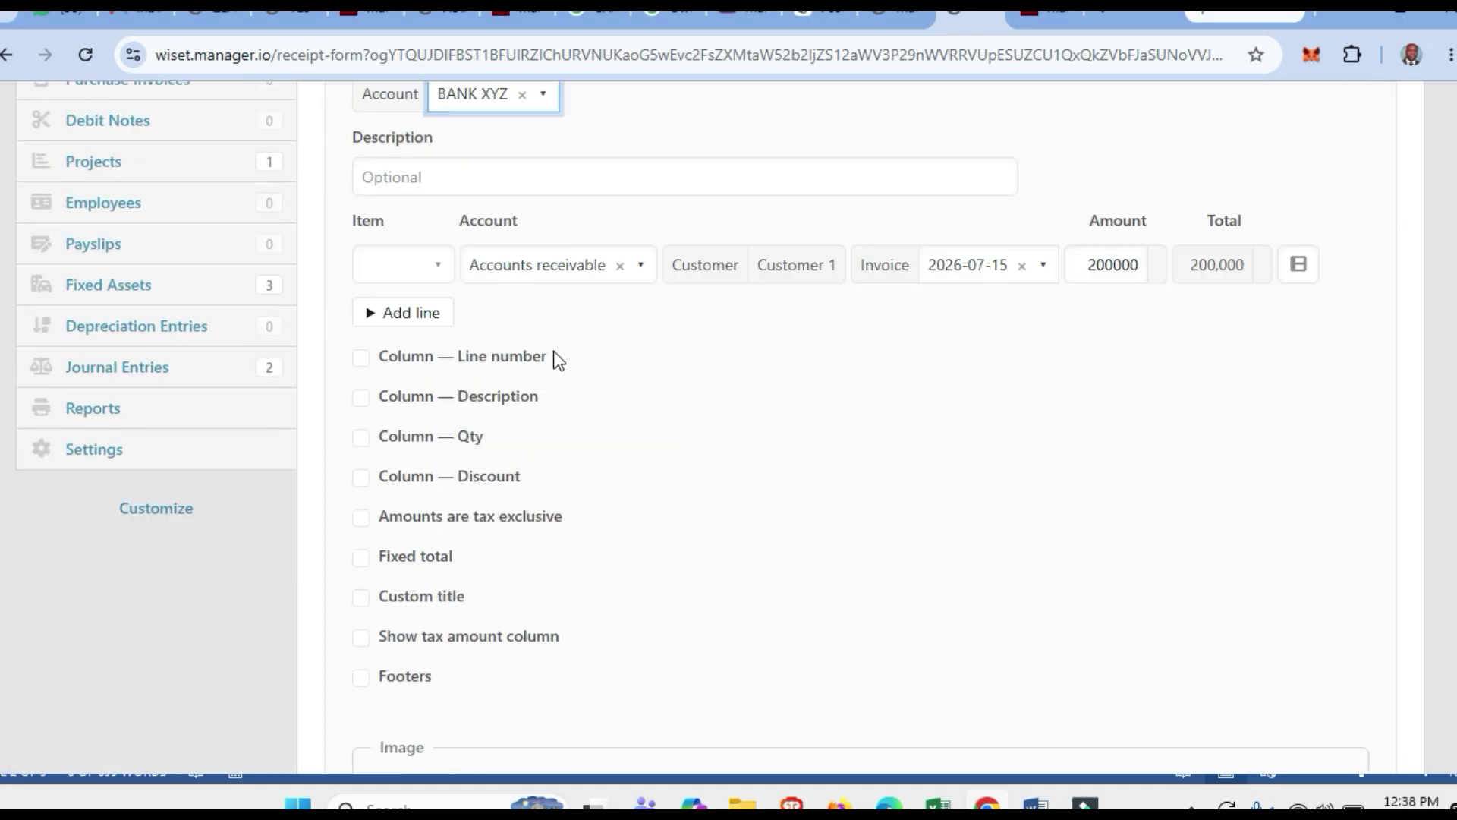
pyautogui.click(468, 175)
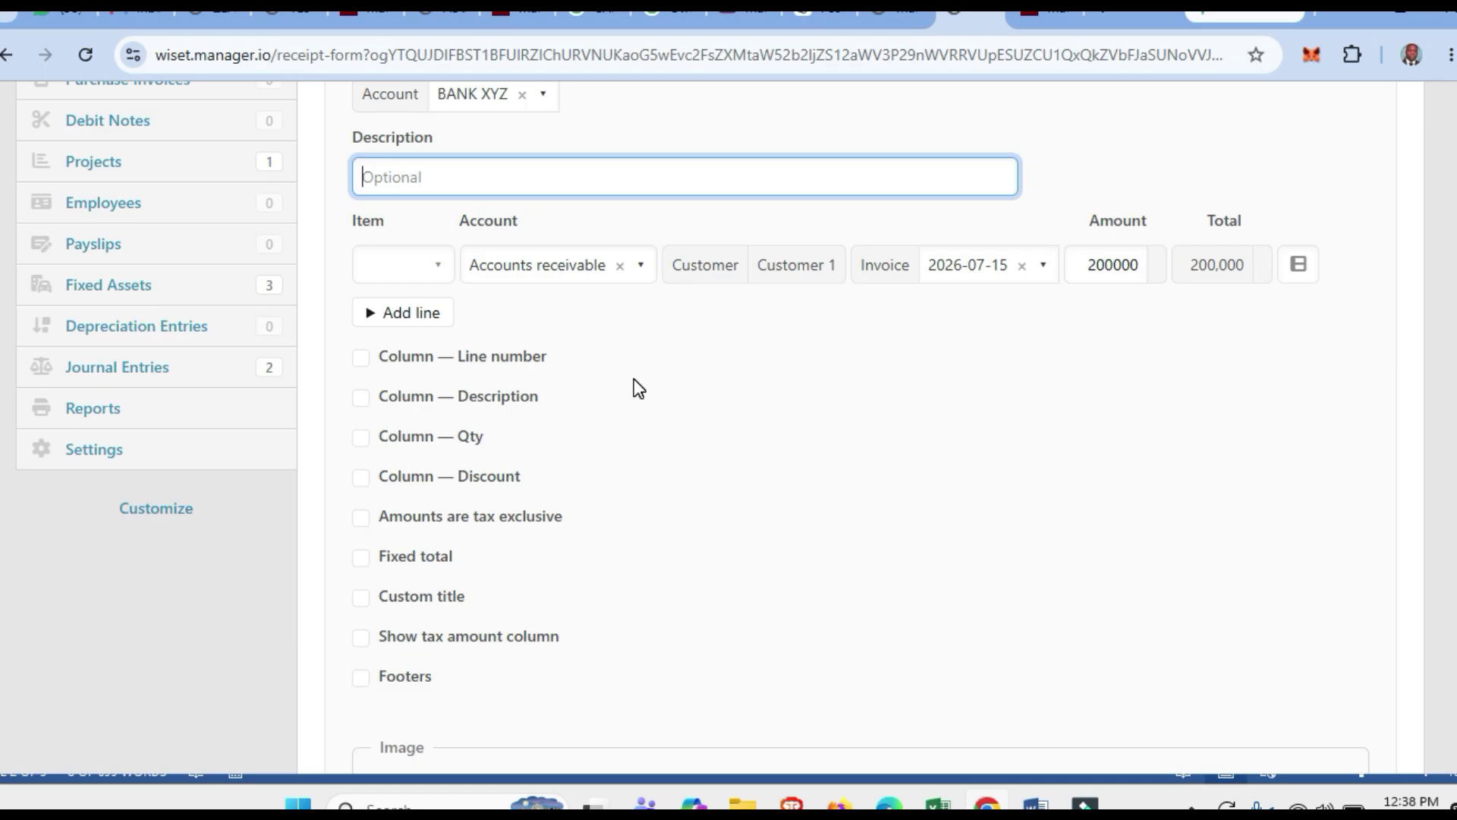
pyautogui.scroll(-5, 634, 387)
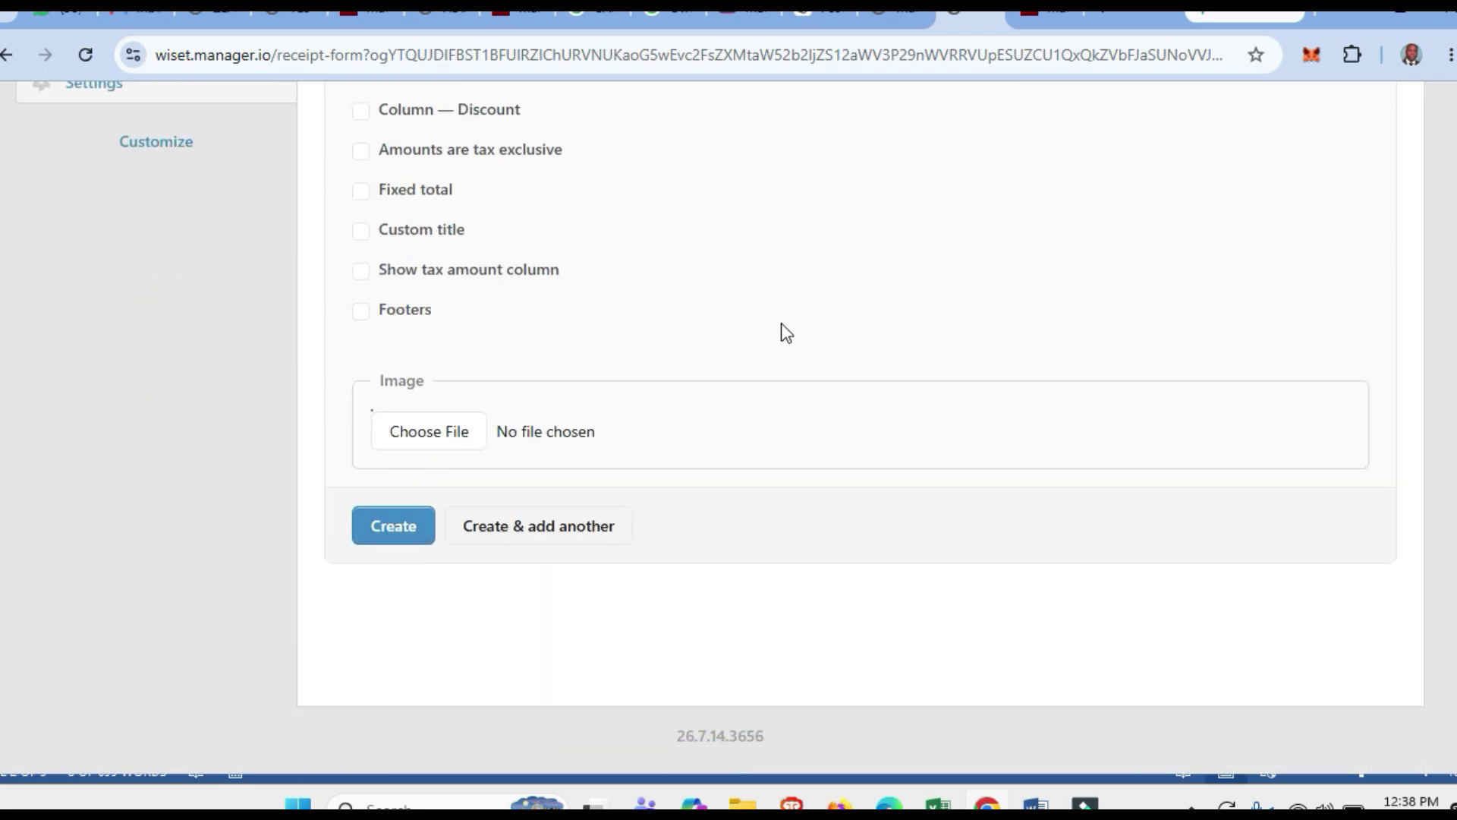
pyautogui.scroll(10, 783, 297)
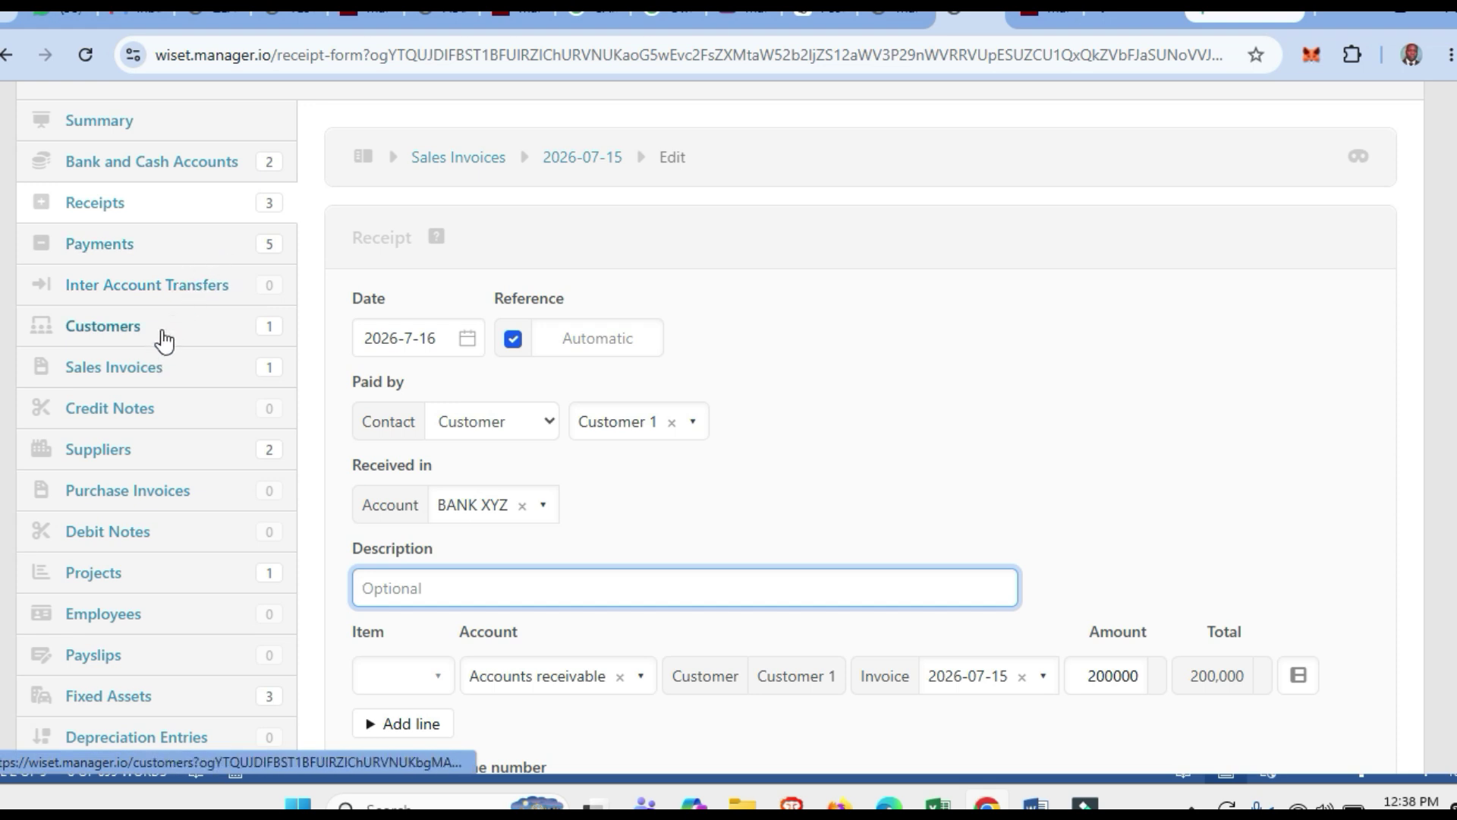
pyautogui.click(842, 429)
# Open the Summary and review the Balance Sheet and Profit and Loss Statement figures.
pyautogui.click(90, 125)
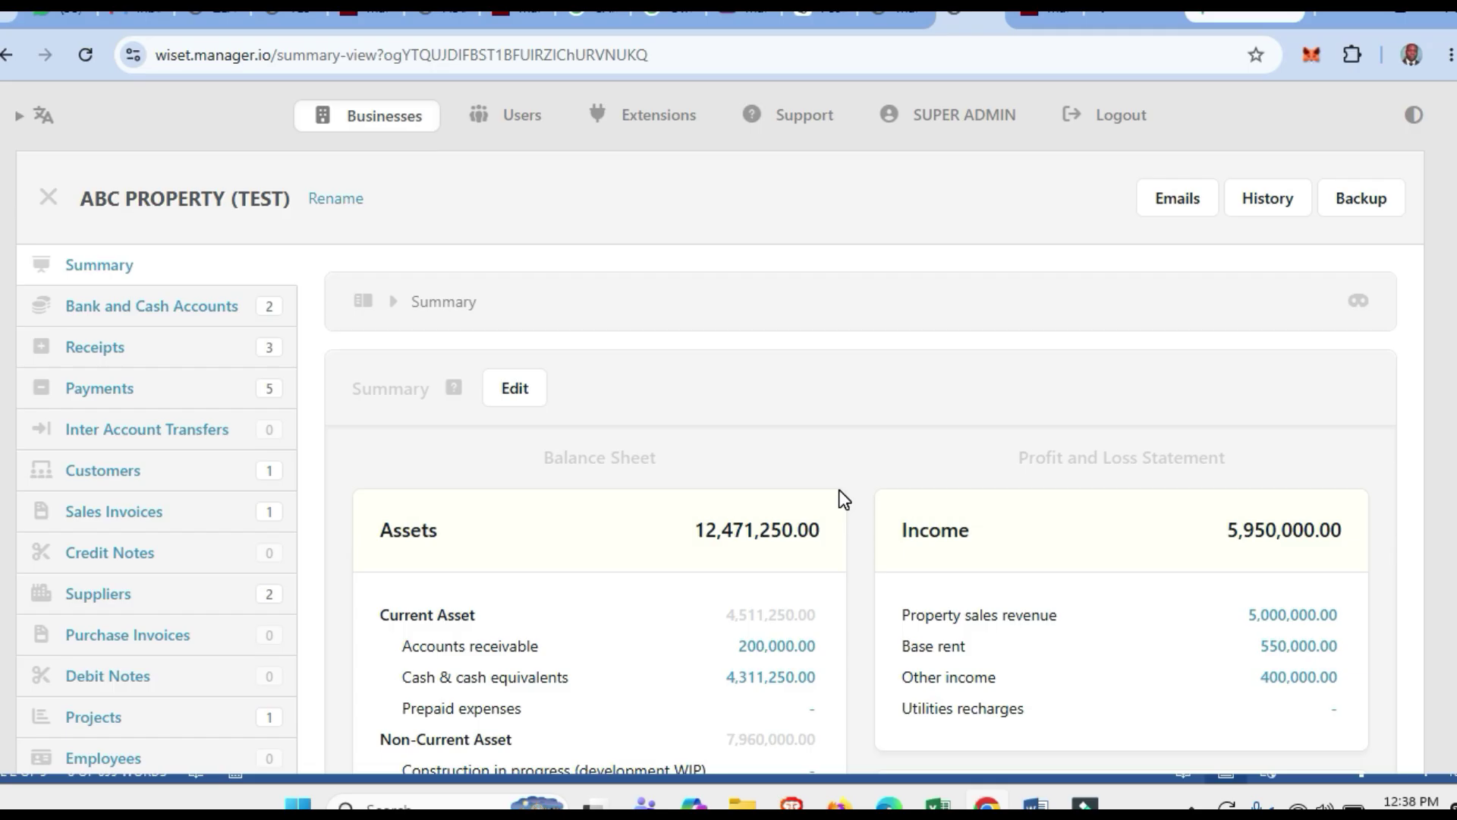
pyautogui.scroll(-7, 840, 492)
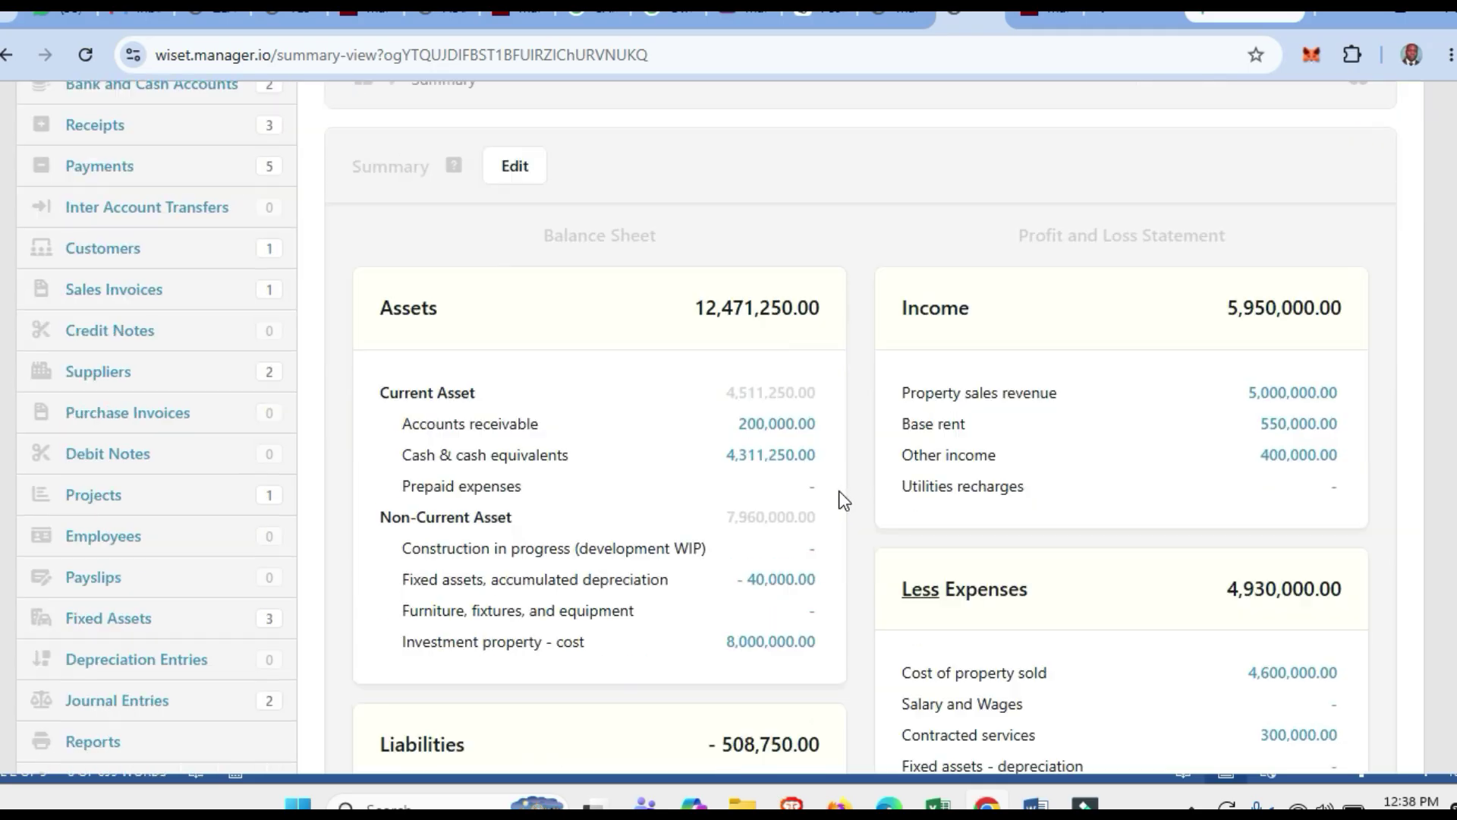
pyautogui.scroll(-2, 839, 491)
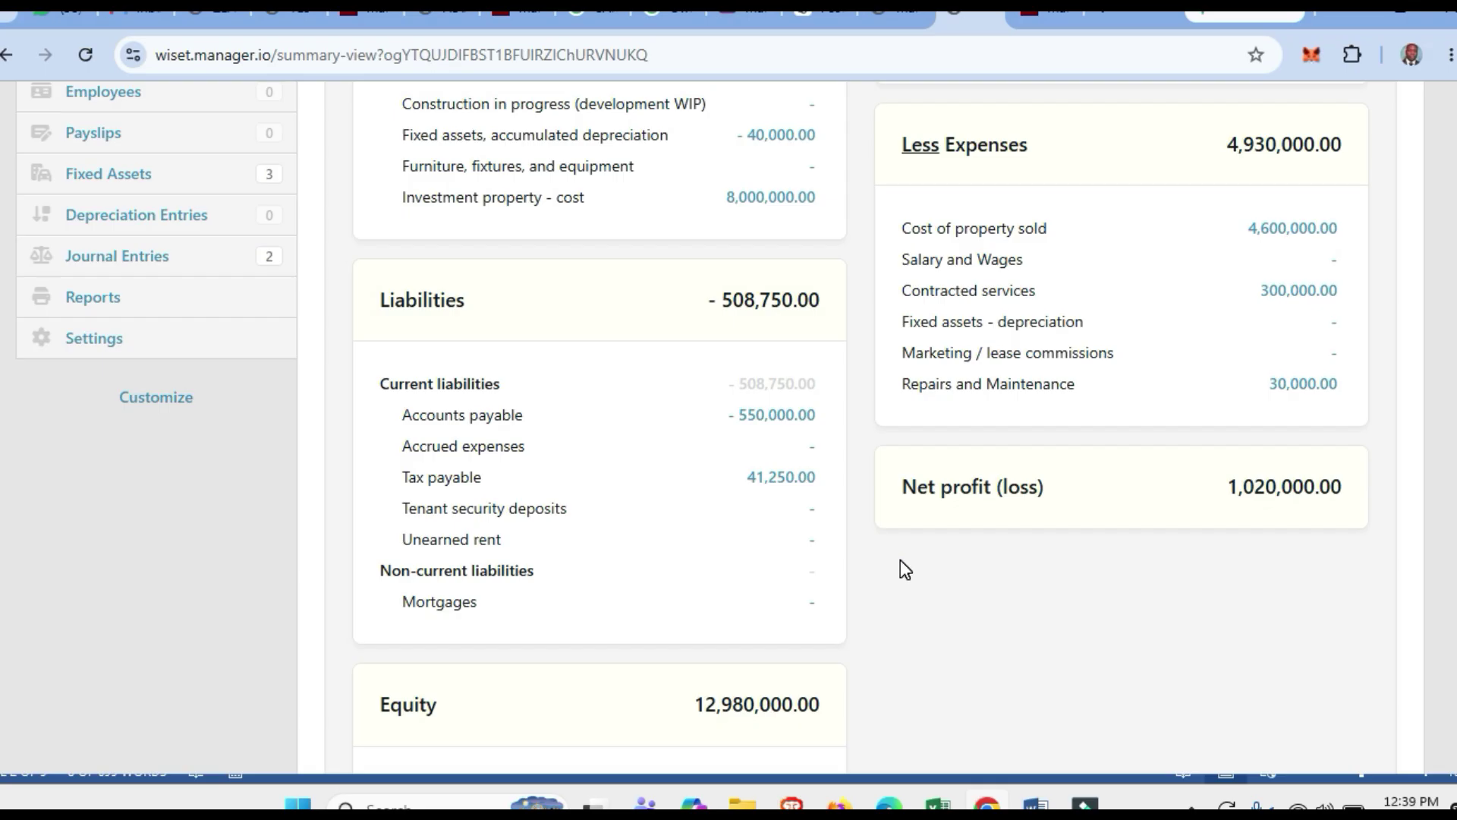
pyautogui.scroll(4, 900, 559)
# Switch to the real estate starter kit PDF and skim the transaction workflows in section 04, from prepaid rent to CAM billing and back.
pyautogui.click(896, 13)
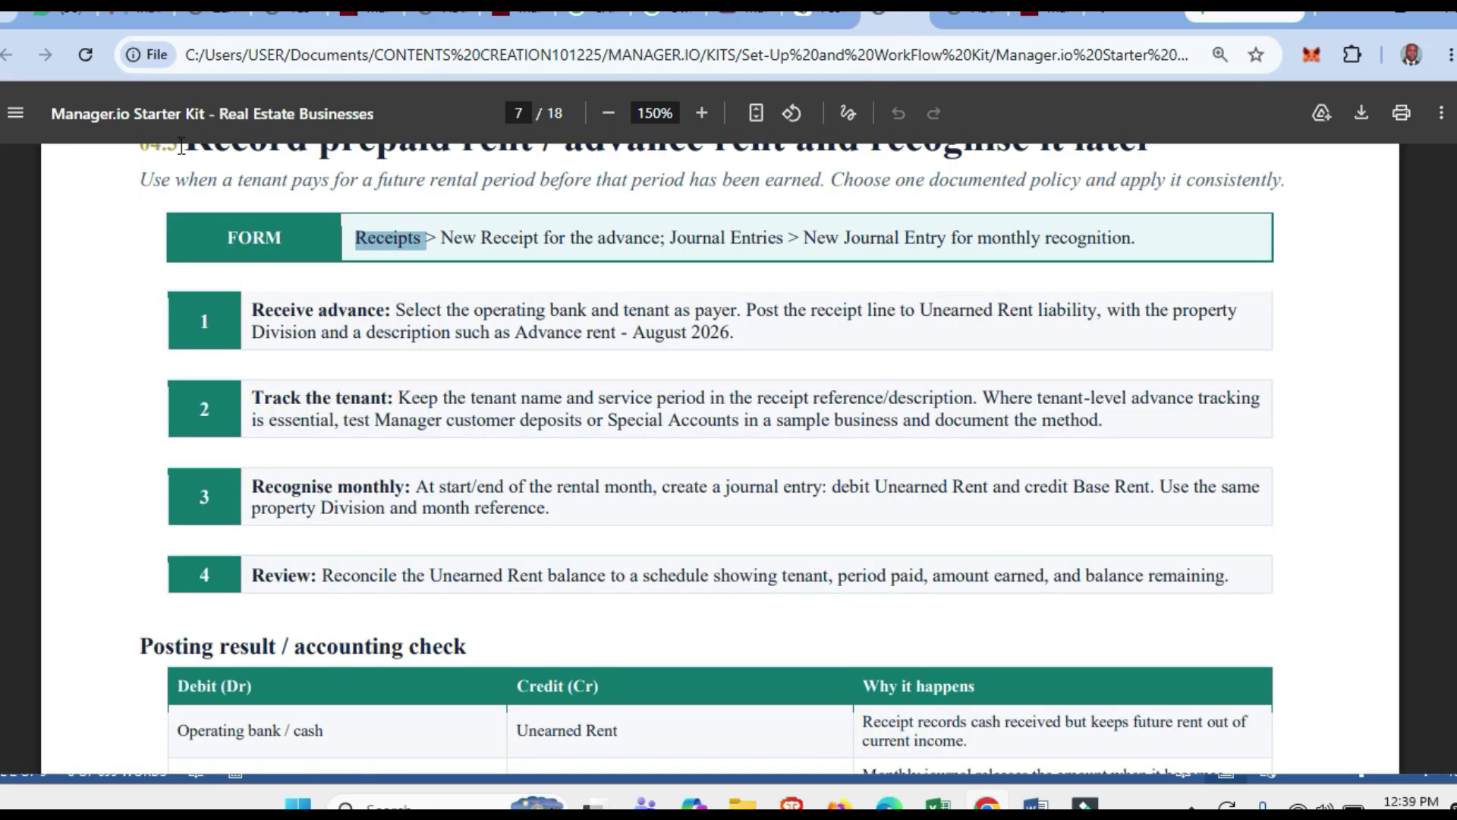
pyautogui.scroll(4, 717, 486)
pyautogui.scroll(-8, 718, 478)
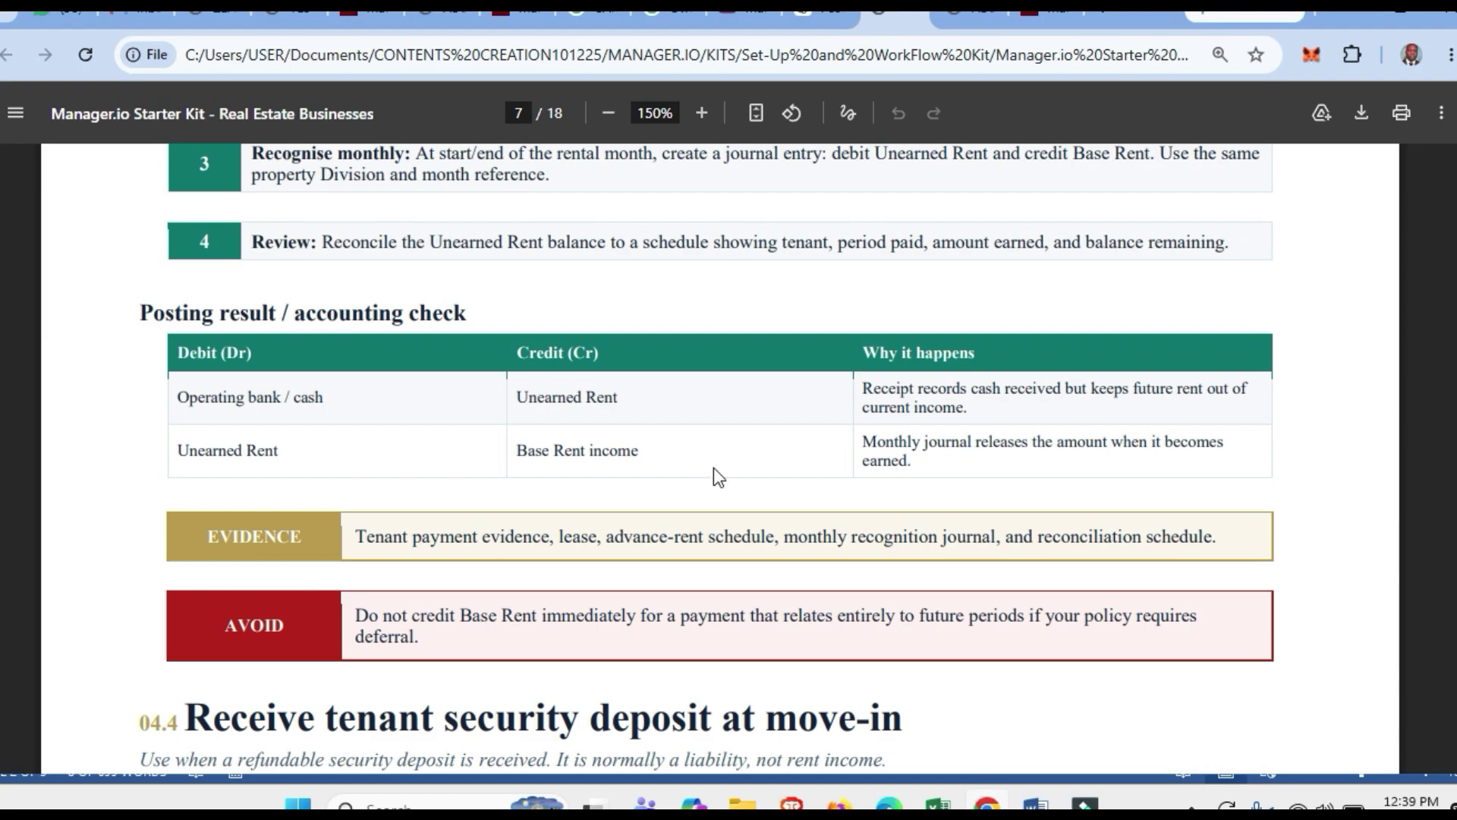
pyautogui.scroll(-20, 714, 468)
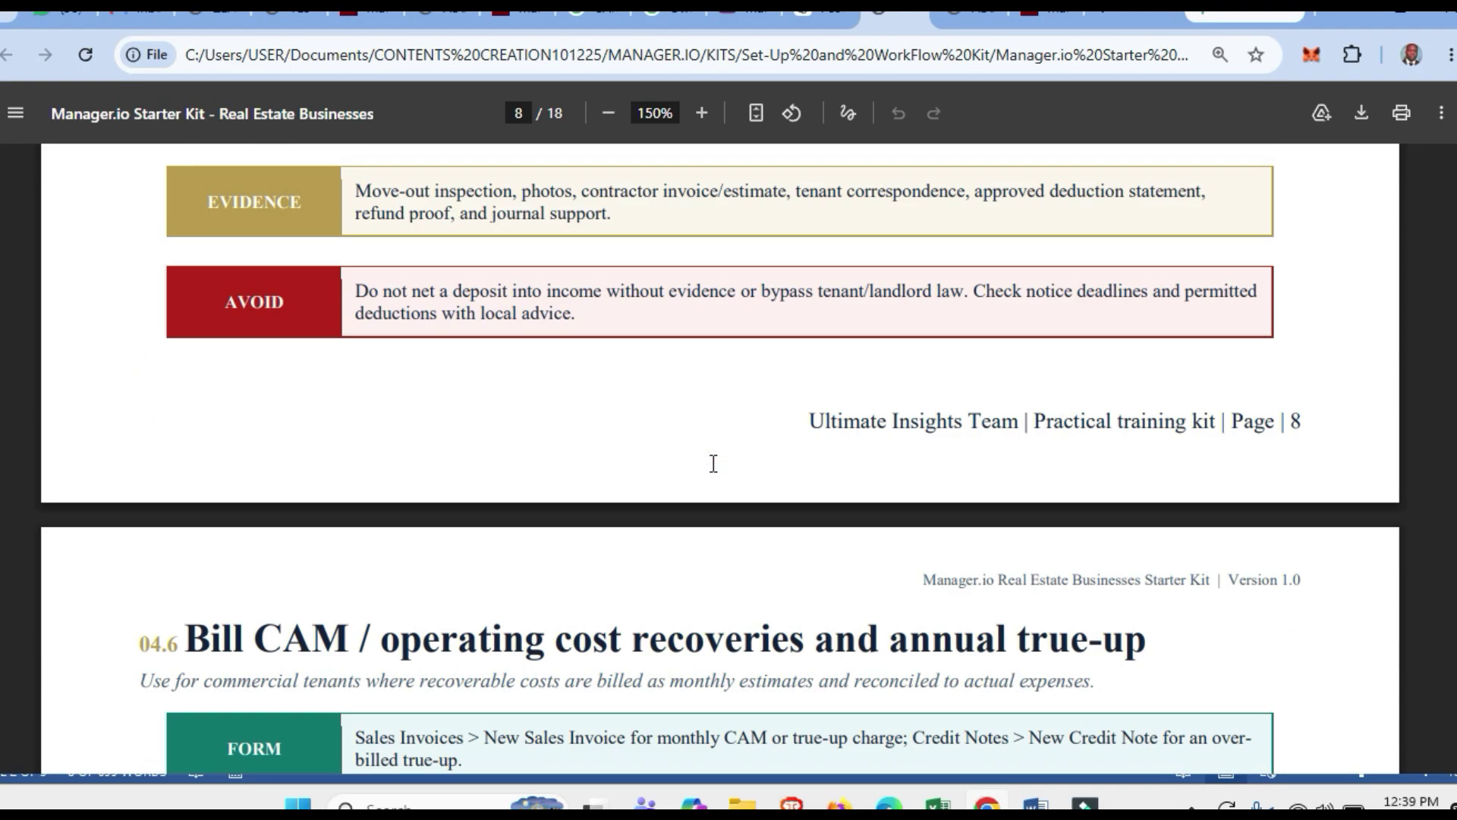
pyautogui.scroll(4, 714, 462)
pyautogui.scroll(20, 714, 464)
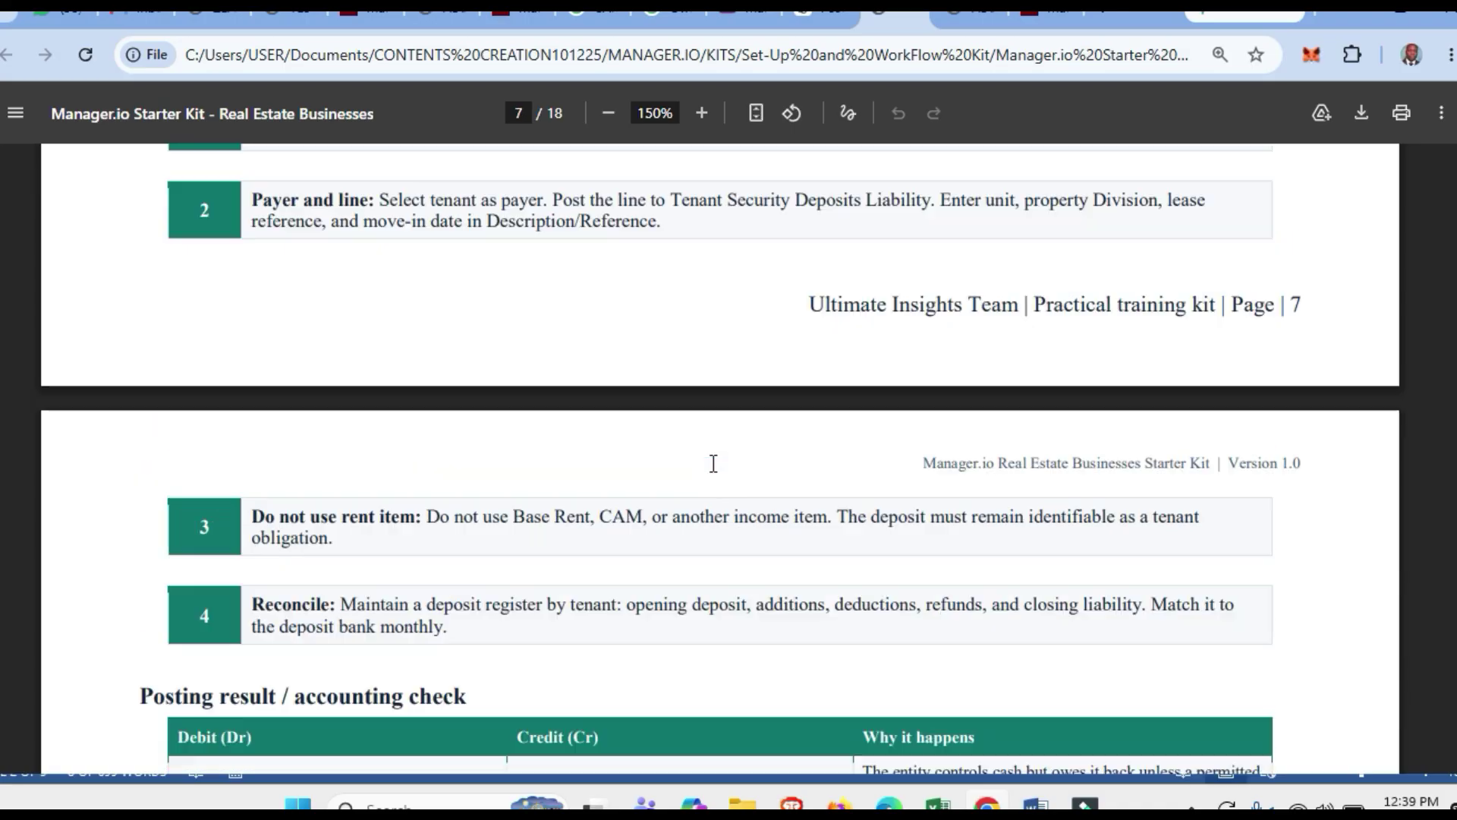
pyautogui.scroll(20, 714, 460)
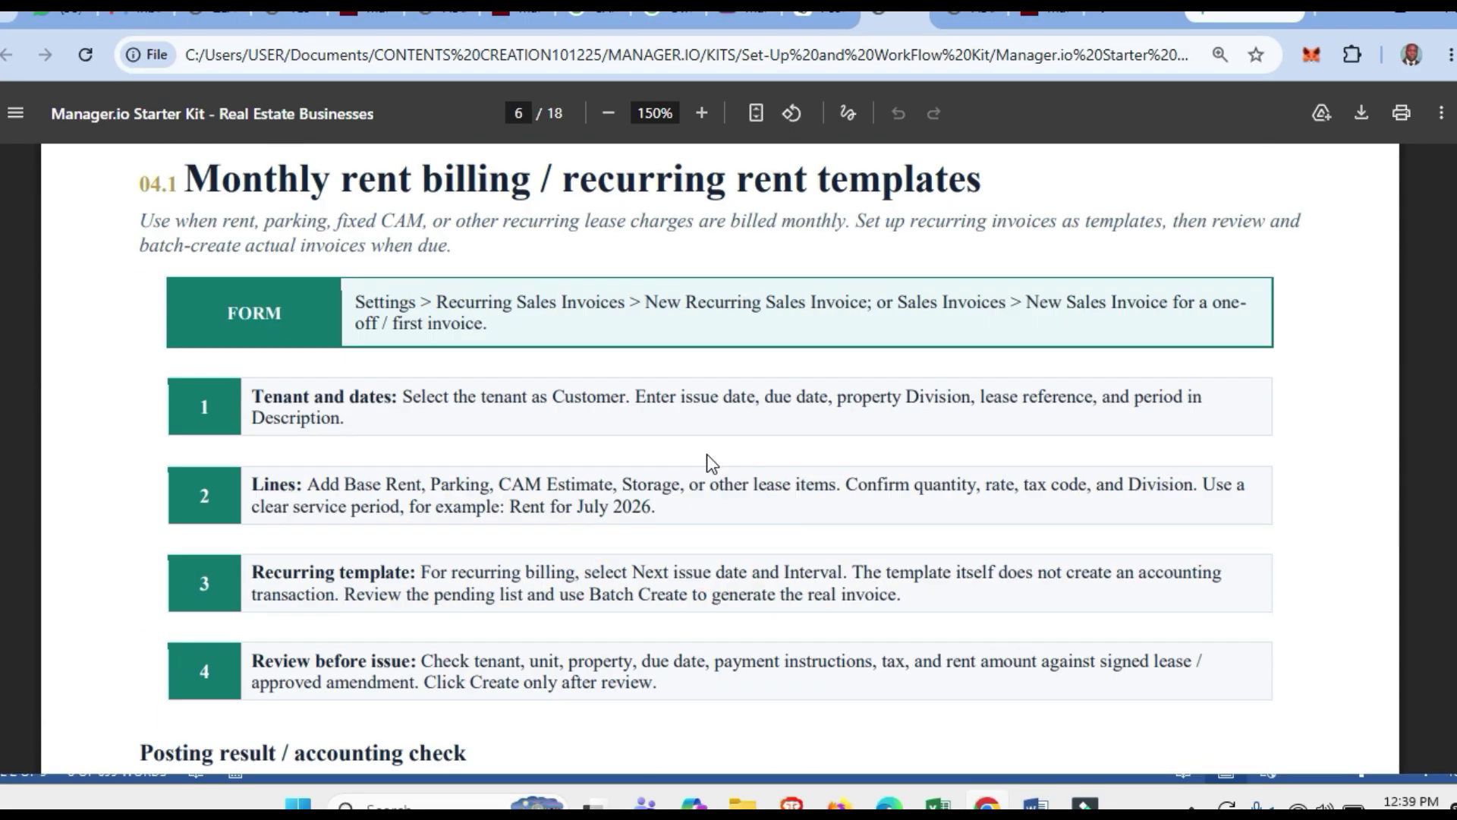
pyautogui.scroll(2, 708, 454)
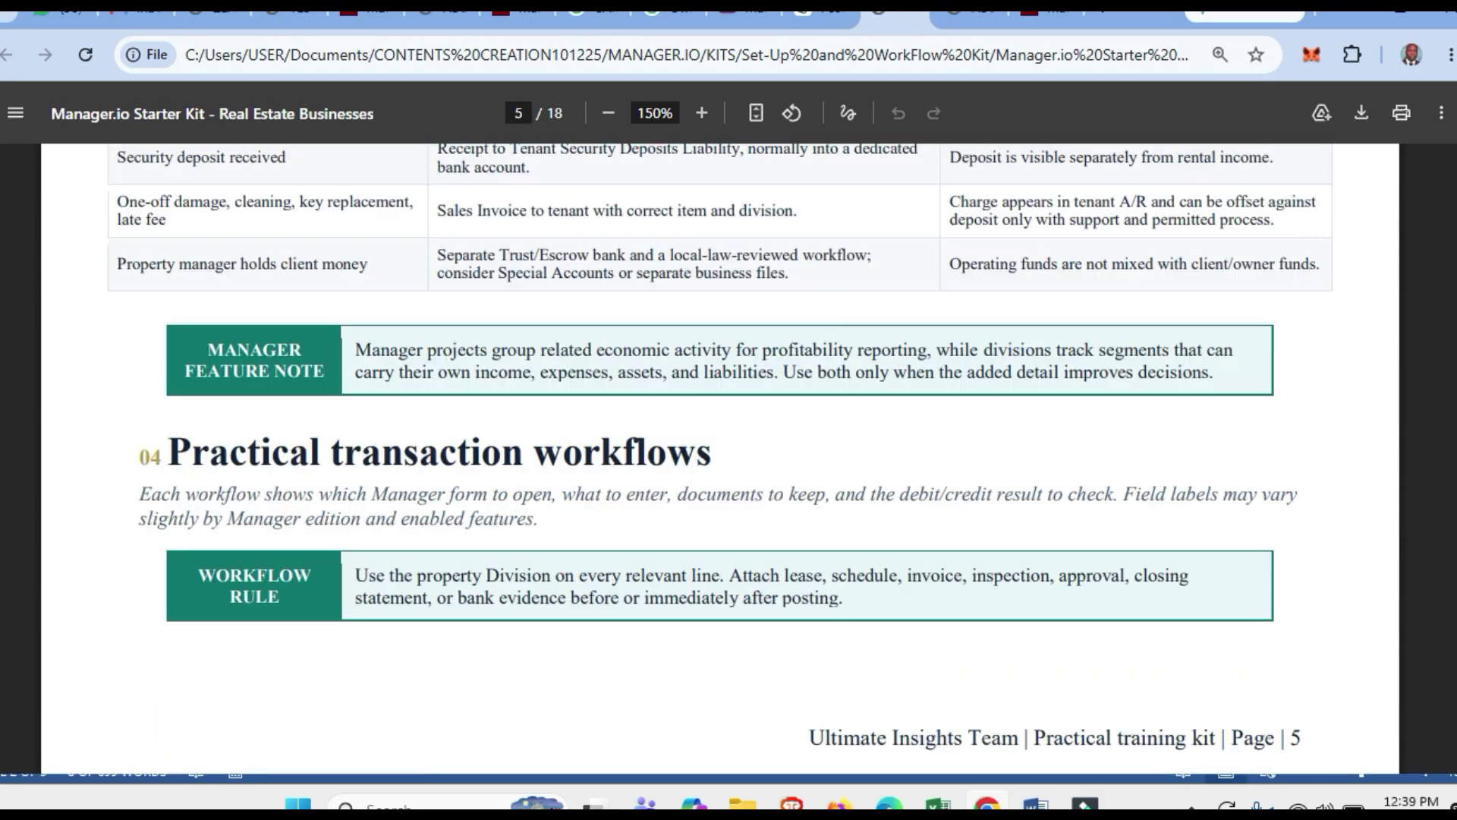
# Return to the starter kit's cover page and read its version details, bundle links and usage note.
pyautogui.moveTo(1455, 313); pyautogui.dragTo(1454, 151)
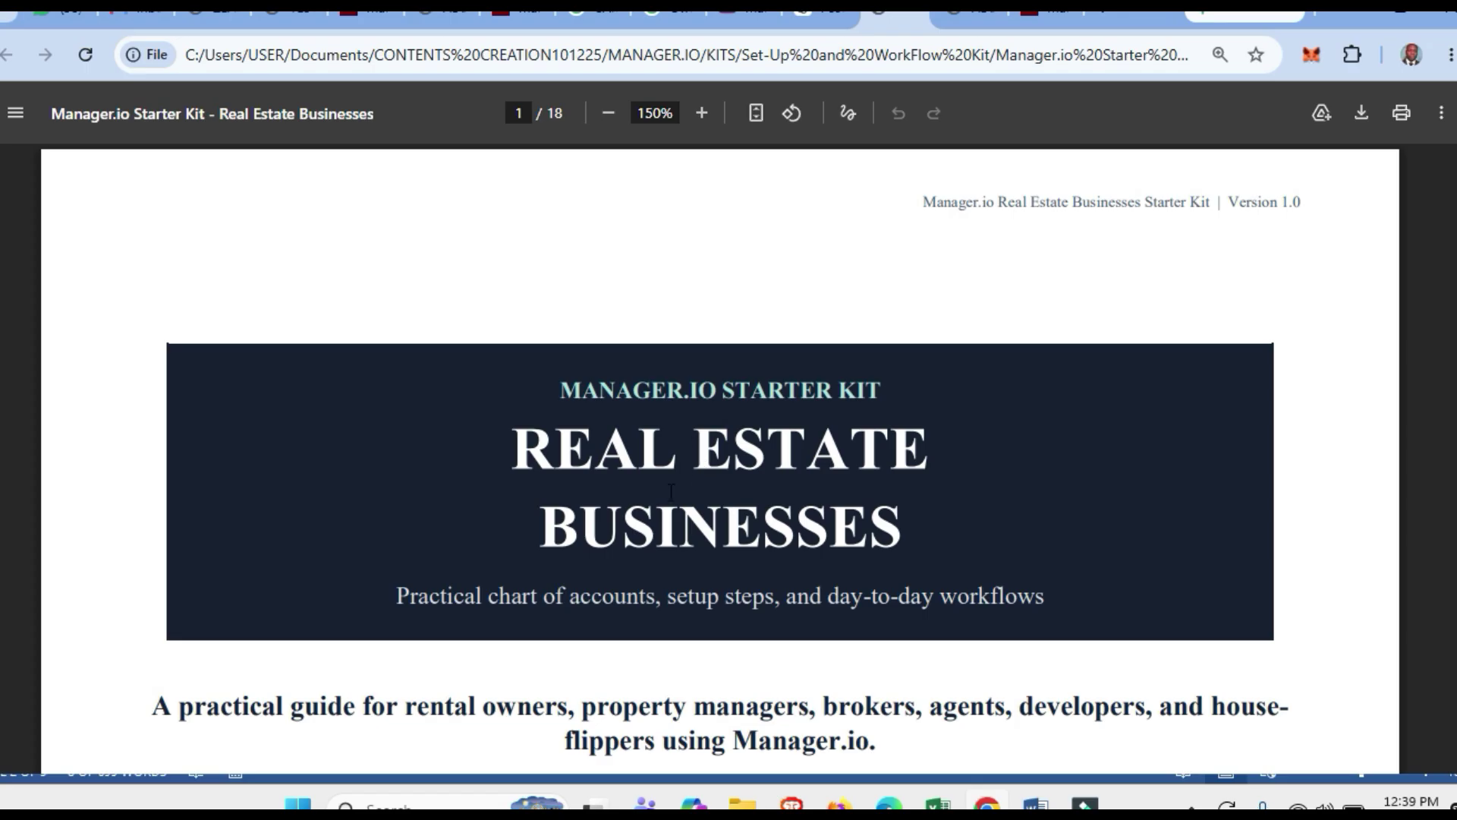
pyautogui.scroll(-4, 680, 541)
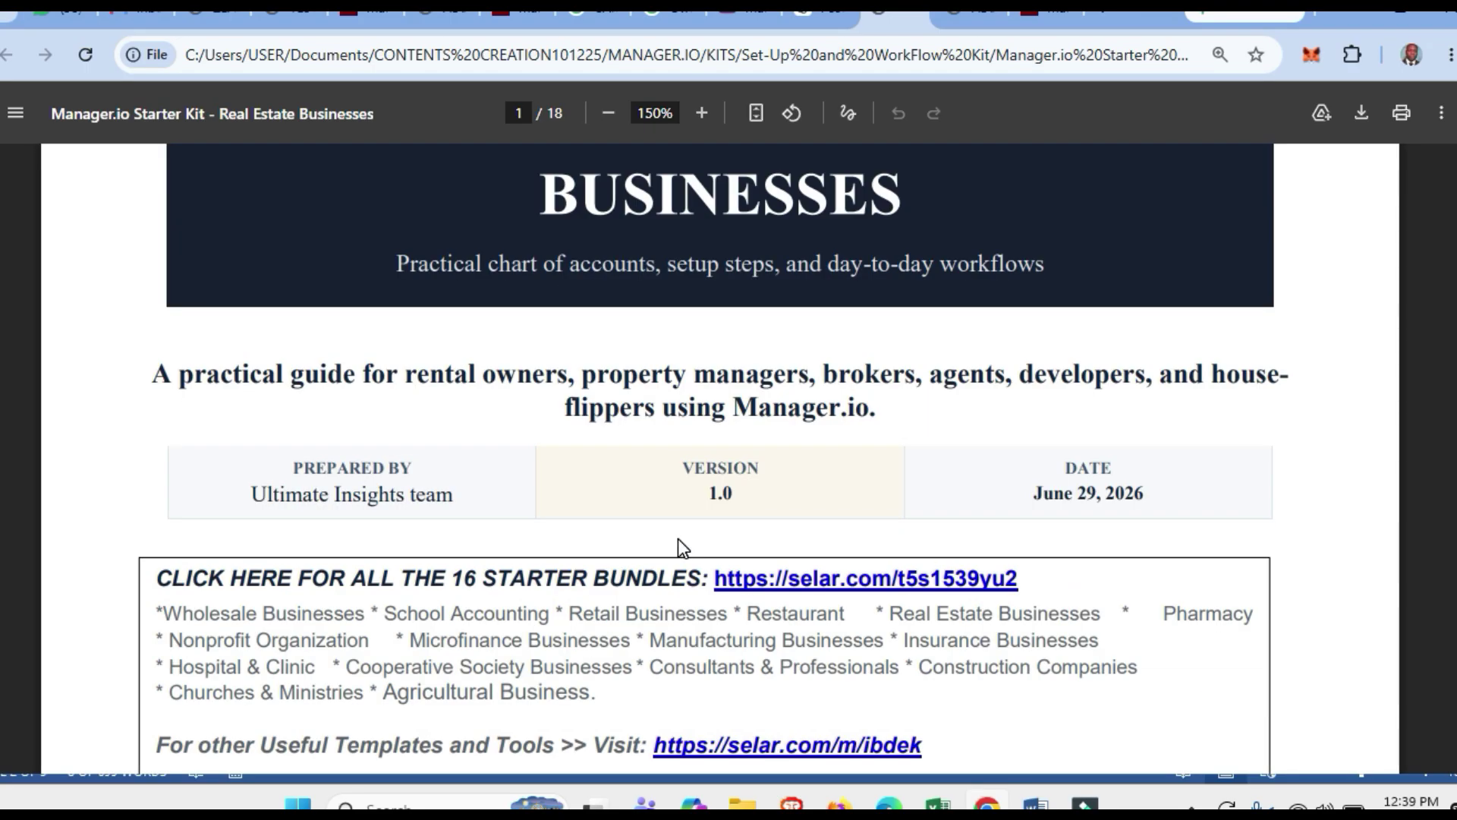
pyautogui.scroll(-4, 678, 547)
pyautogui.scroll(-1, 716, 610)
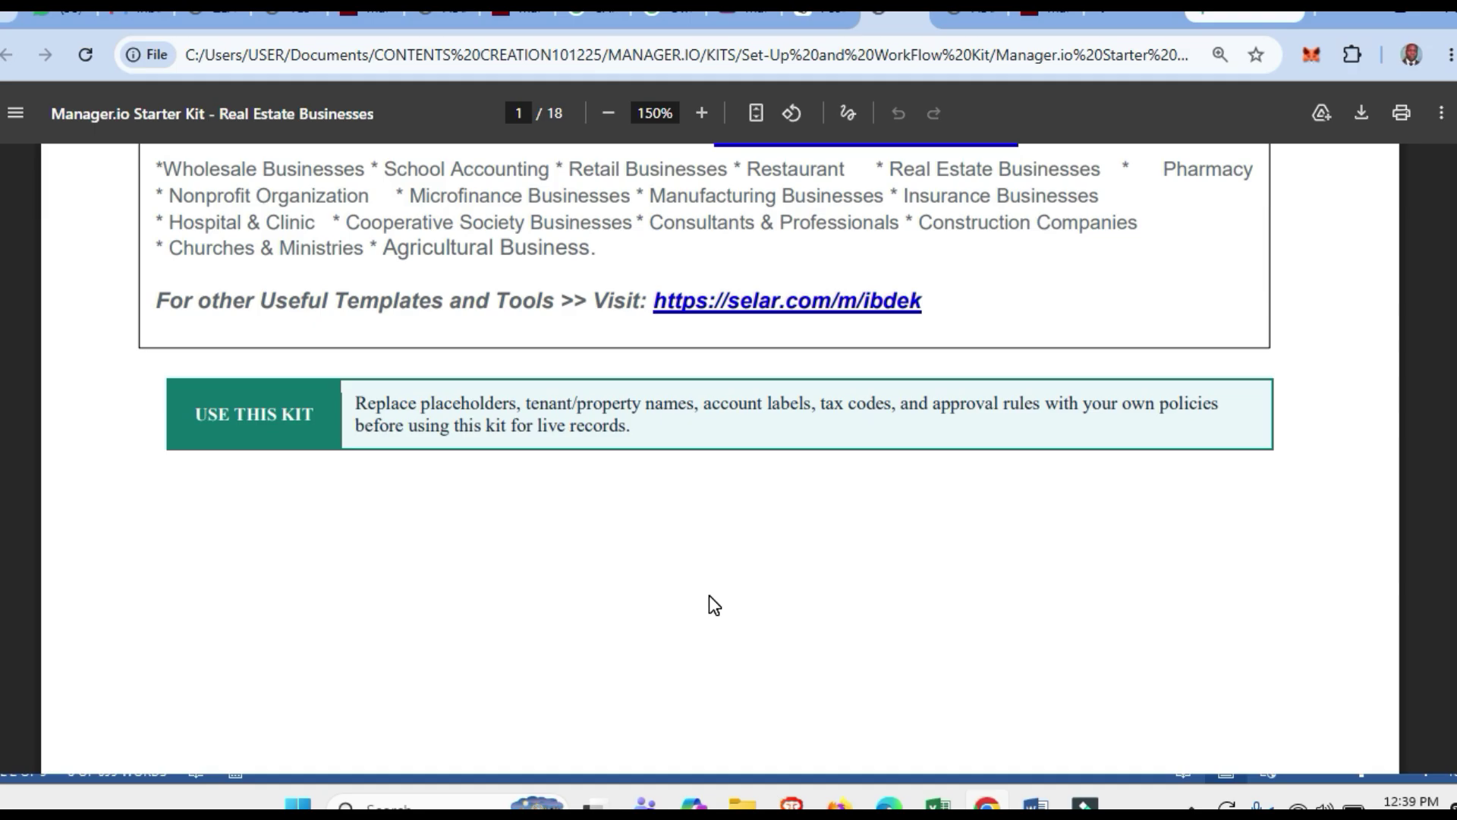
pyautogui.scroll(1, 713, 605)
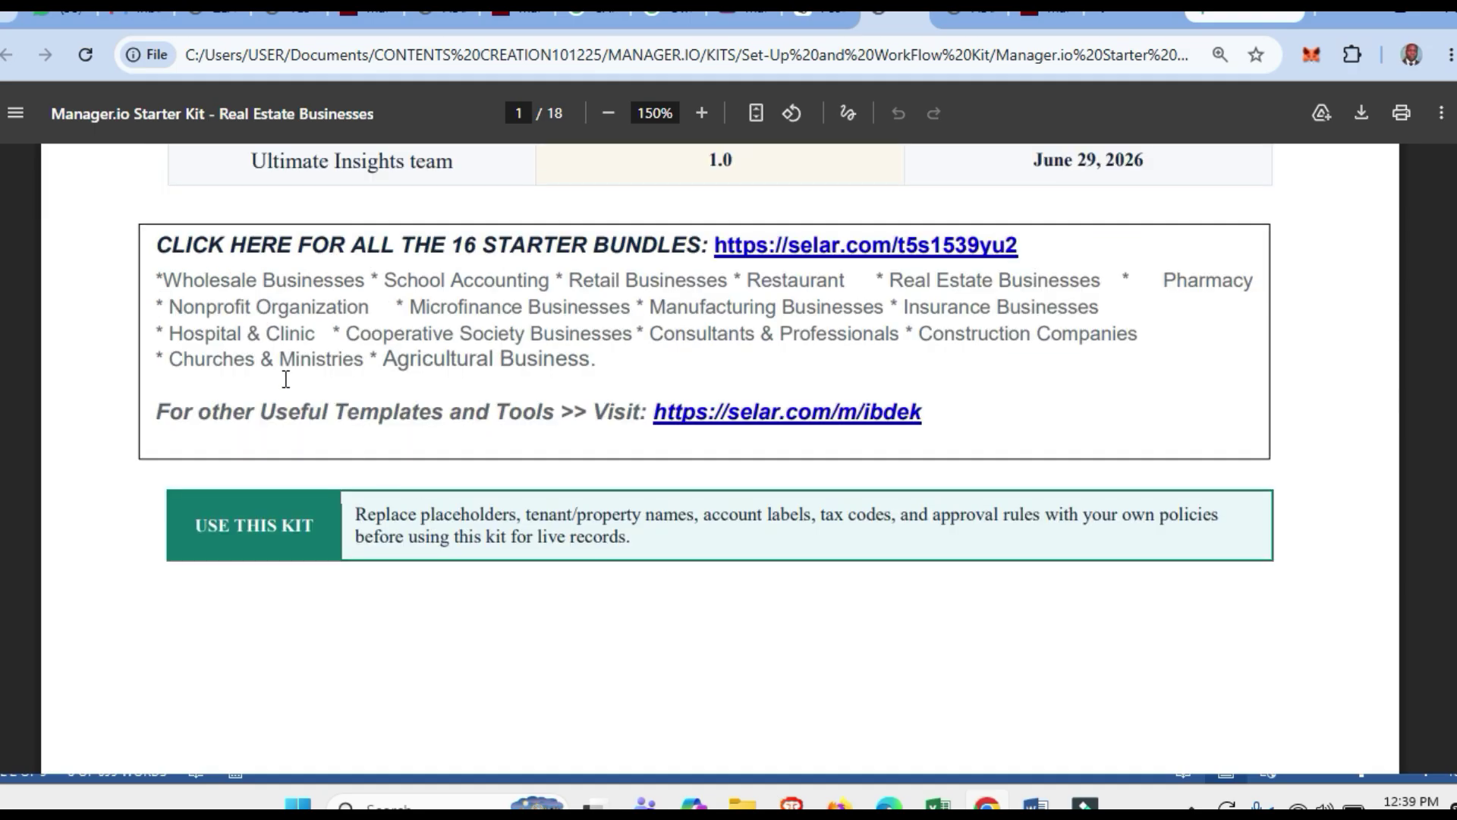
# Read through the cover page's list of 16 starter bundles, highlighting entries such as Wholesale, Restaurant and Manufacturing Businesses.
pyautogui.moveTo(161, 280); pyautogui.dragTo(276, 283)
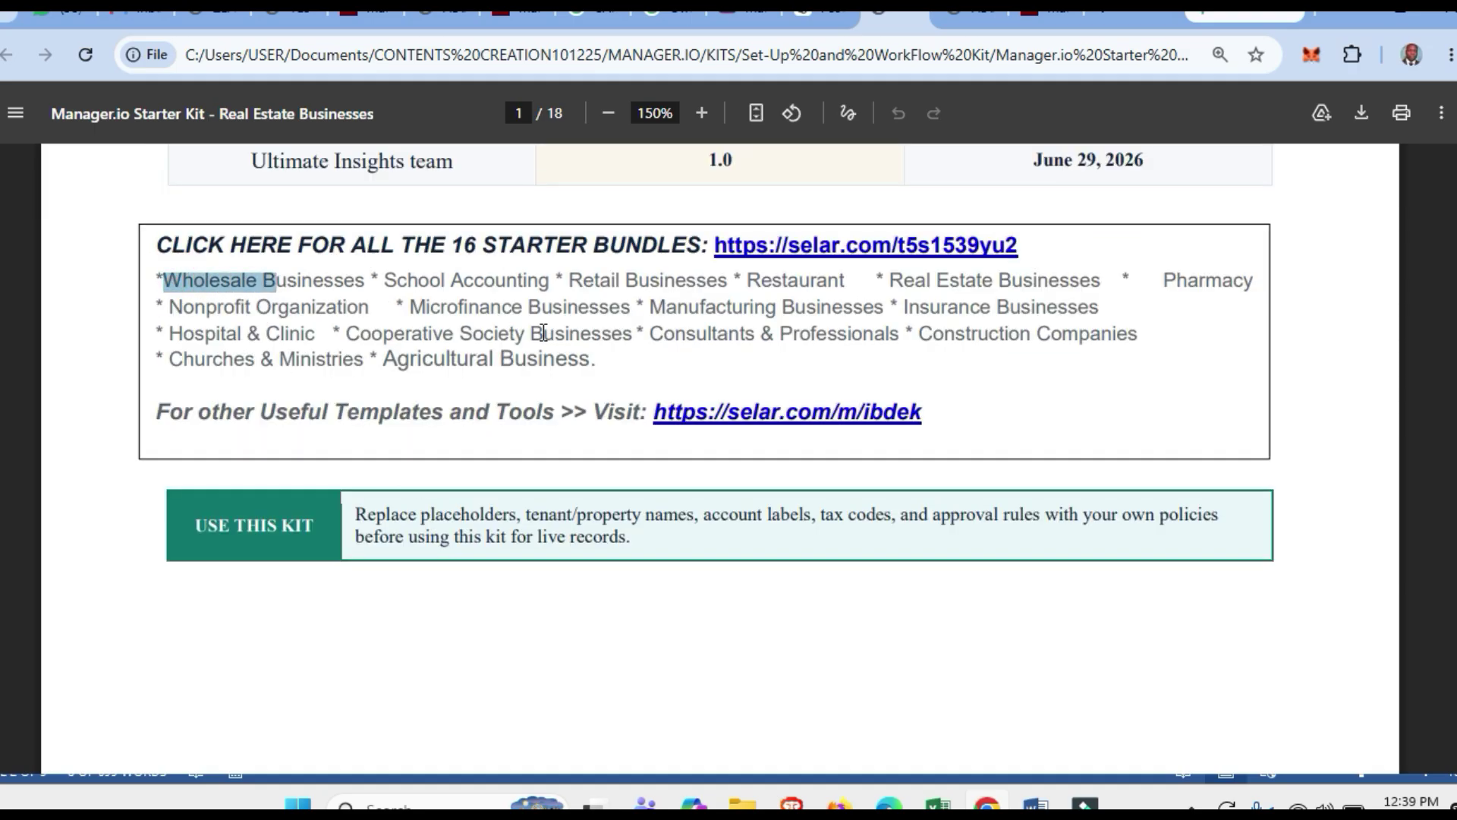
pyautogui.moveTo(465, 282); pyautogui.dragTo(641, 283)
pyautogui.moveTo(761, 286); pyautogui.dragTo(826, 292)
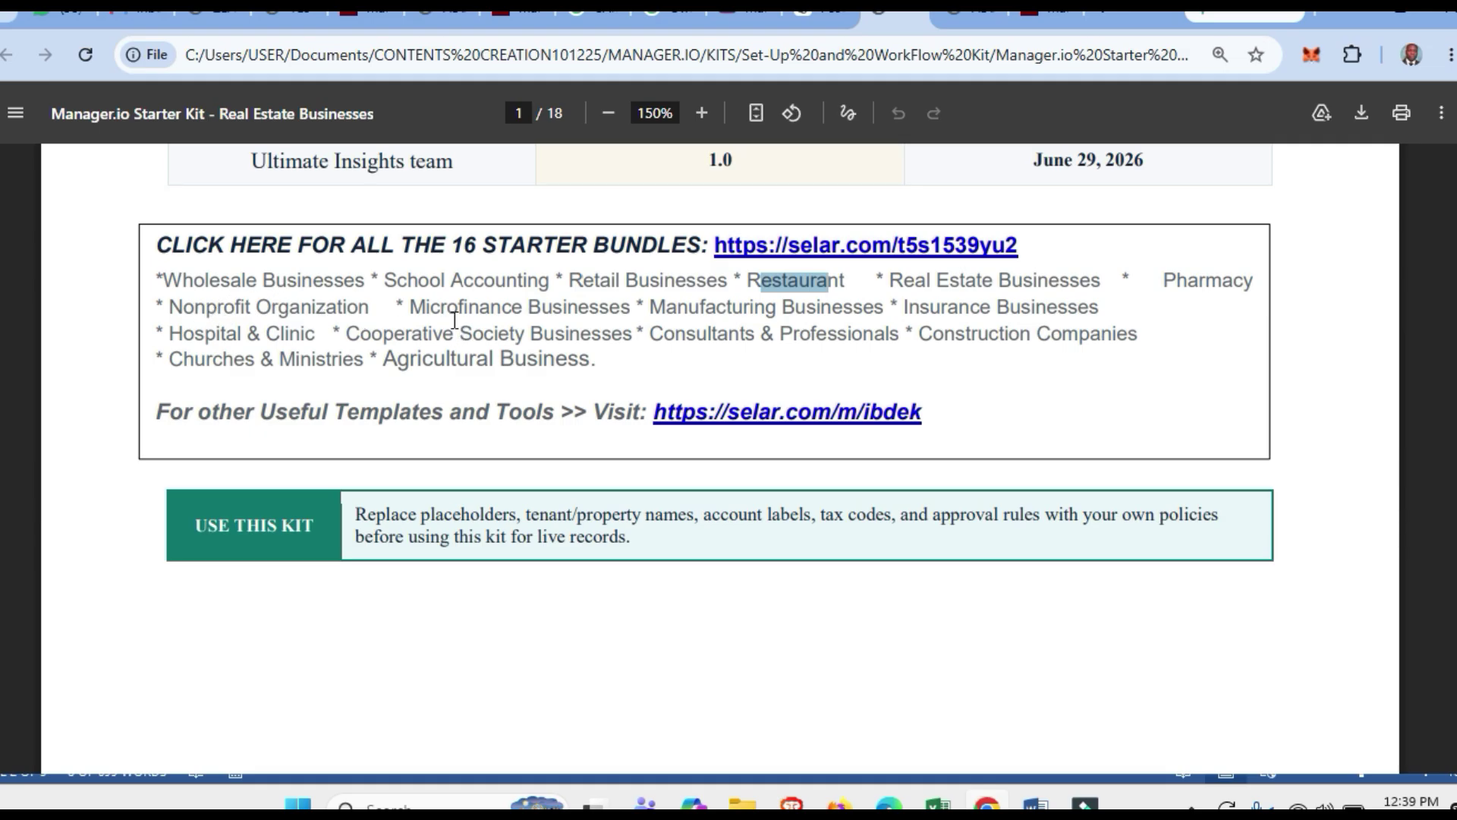
pyautogui.moveTo(478, 305); pyautogui.dragTo(536, 302)
pyautogui.moveTo(702, 308); pyautogui.dragTo(806, 309)
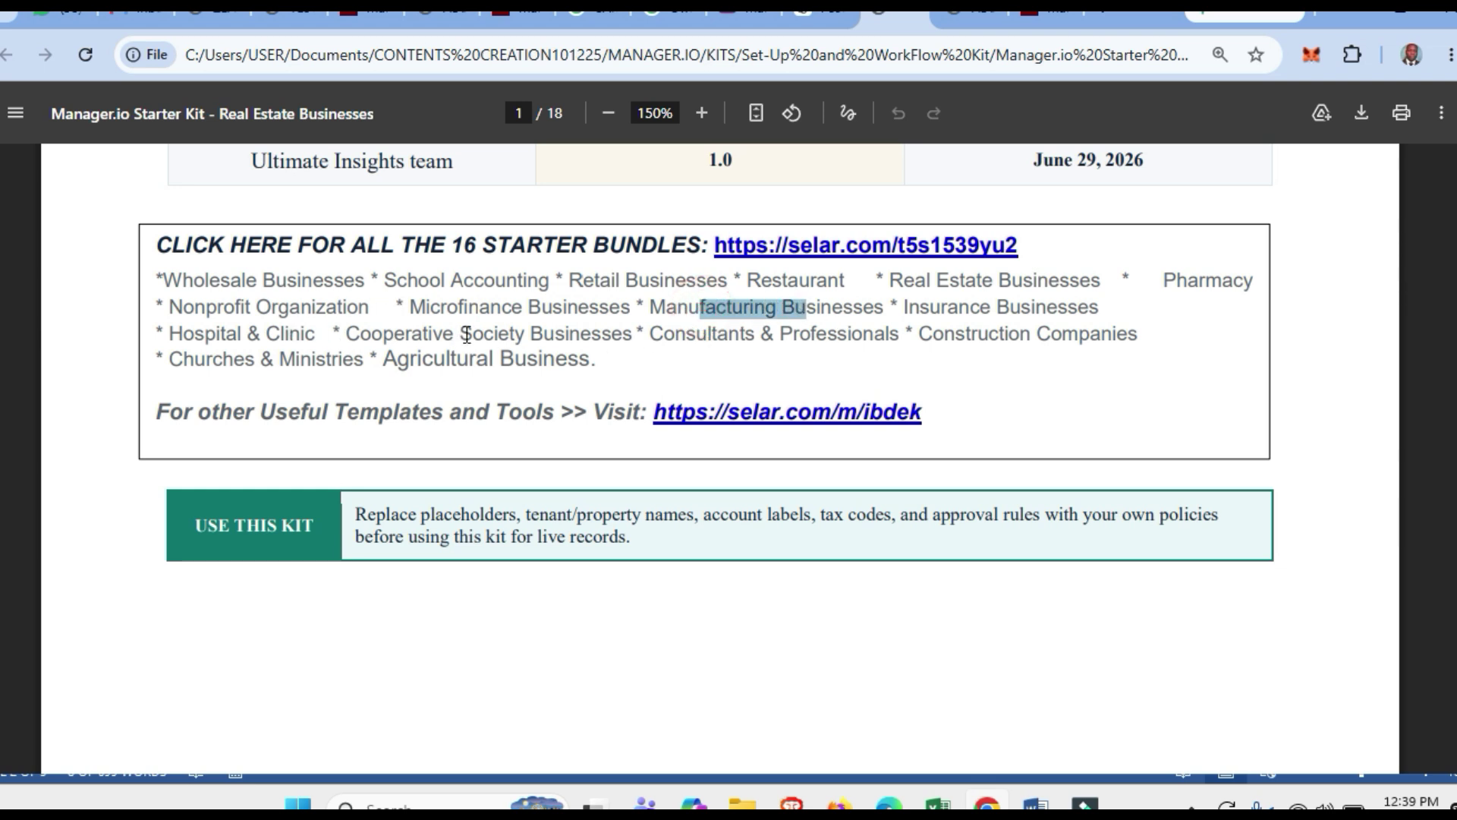
pyautogui.scroll(1, 466, 333)
pyautogui.scroll(1, 453, 391)
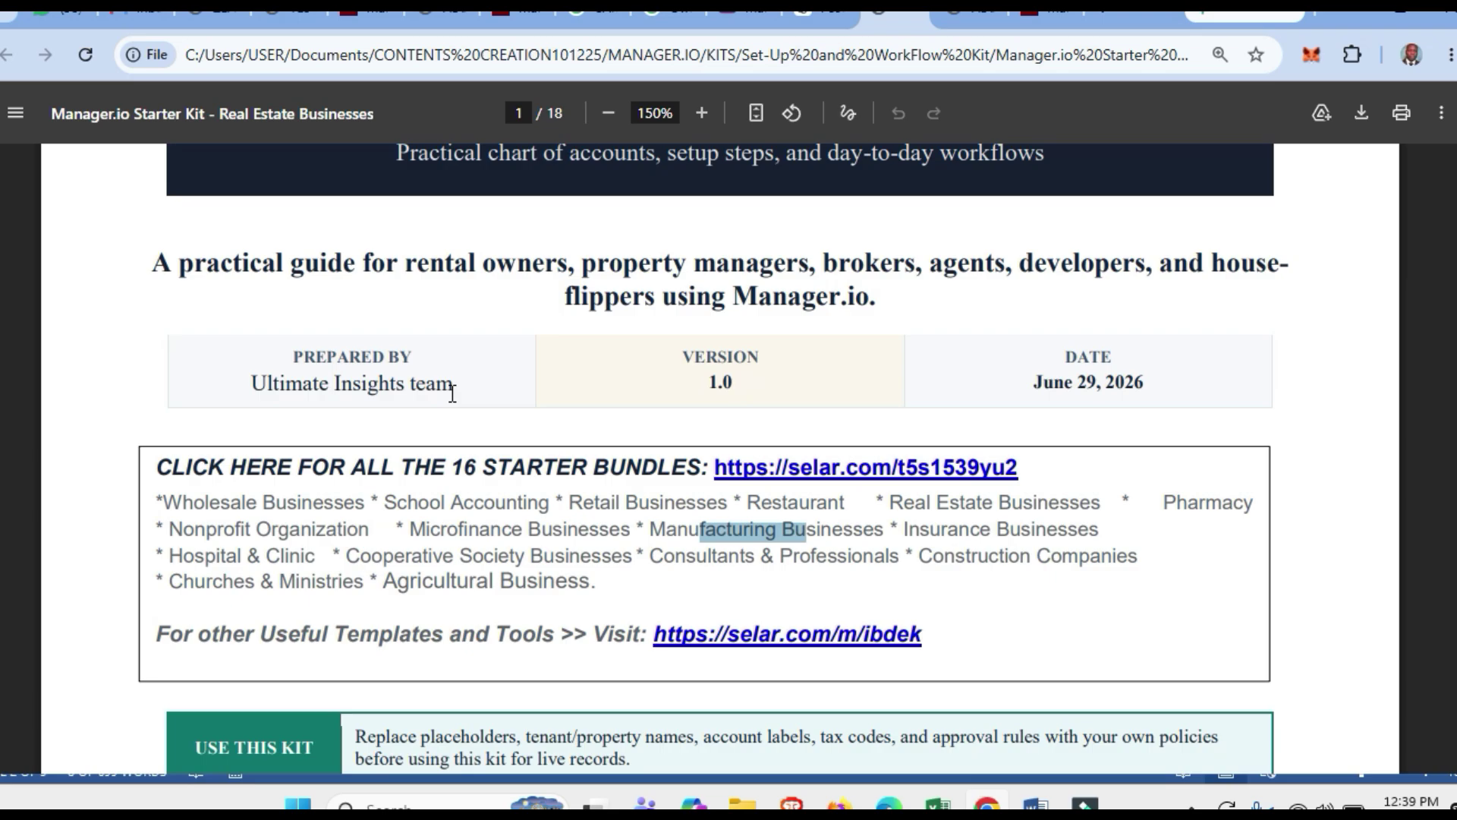
pyautogui.scroll(1, 452, 393)
pyautogui.scroll(-2, 455, 390)
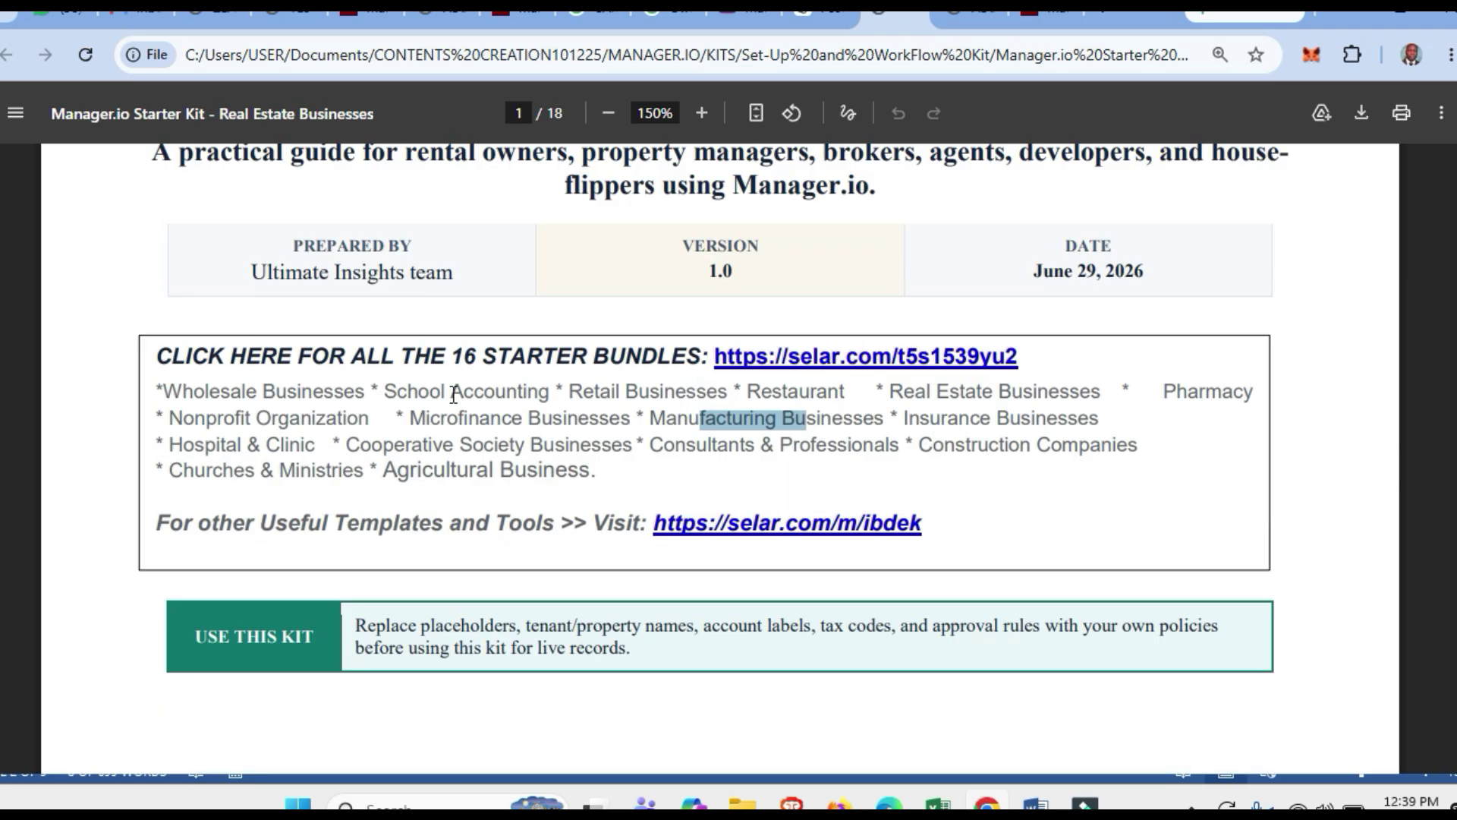
pyautogui.click(563, 416)
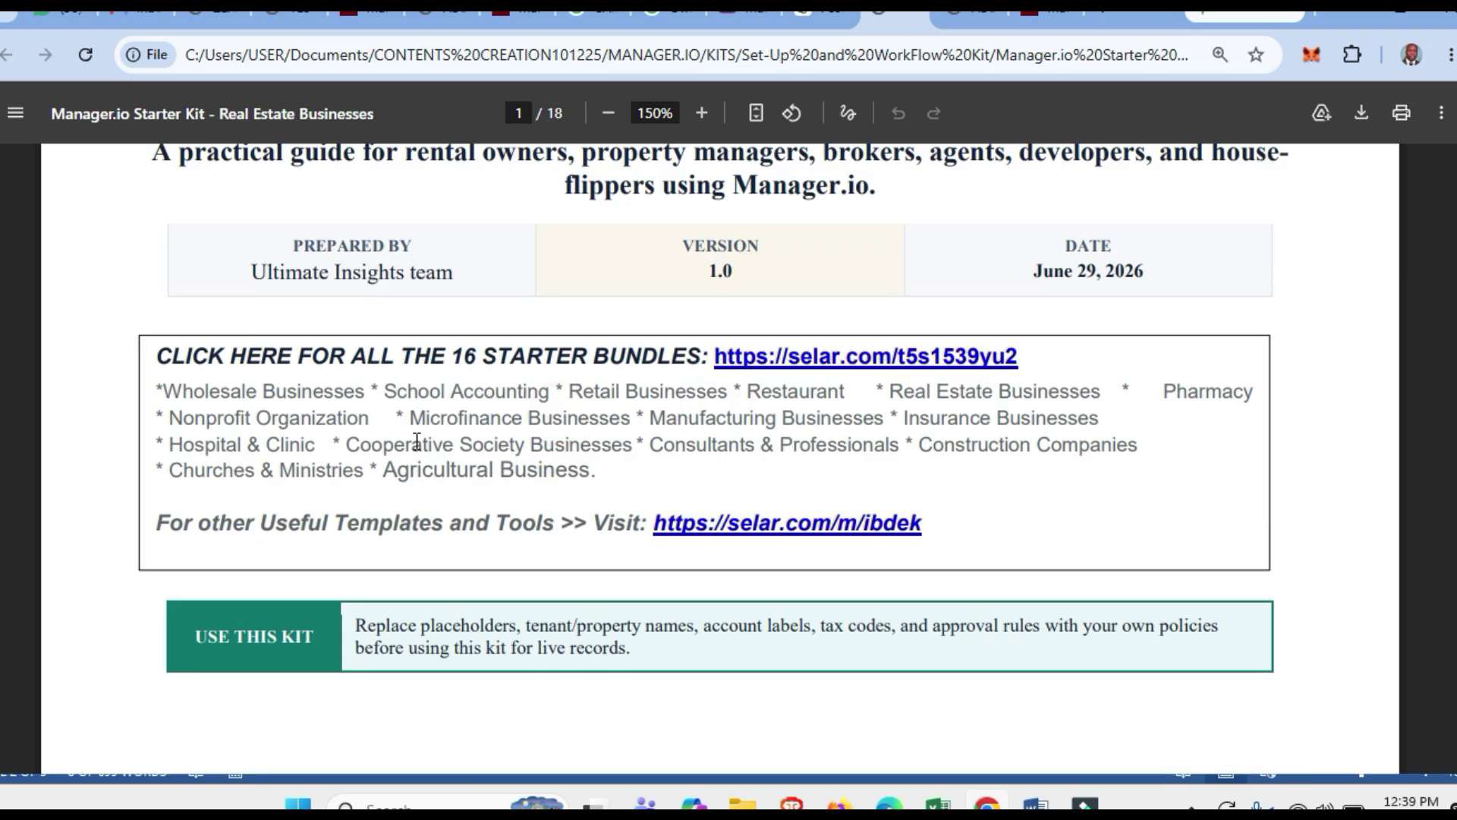
pyautogui.scroll(-3, 486, 447)
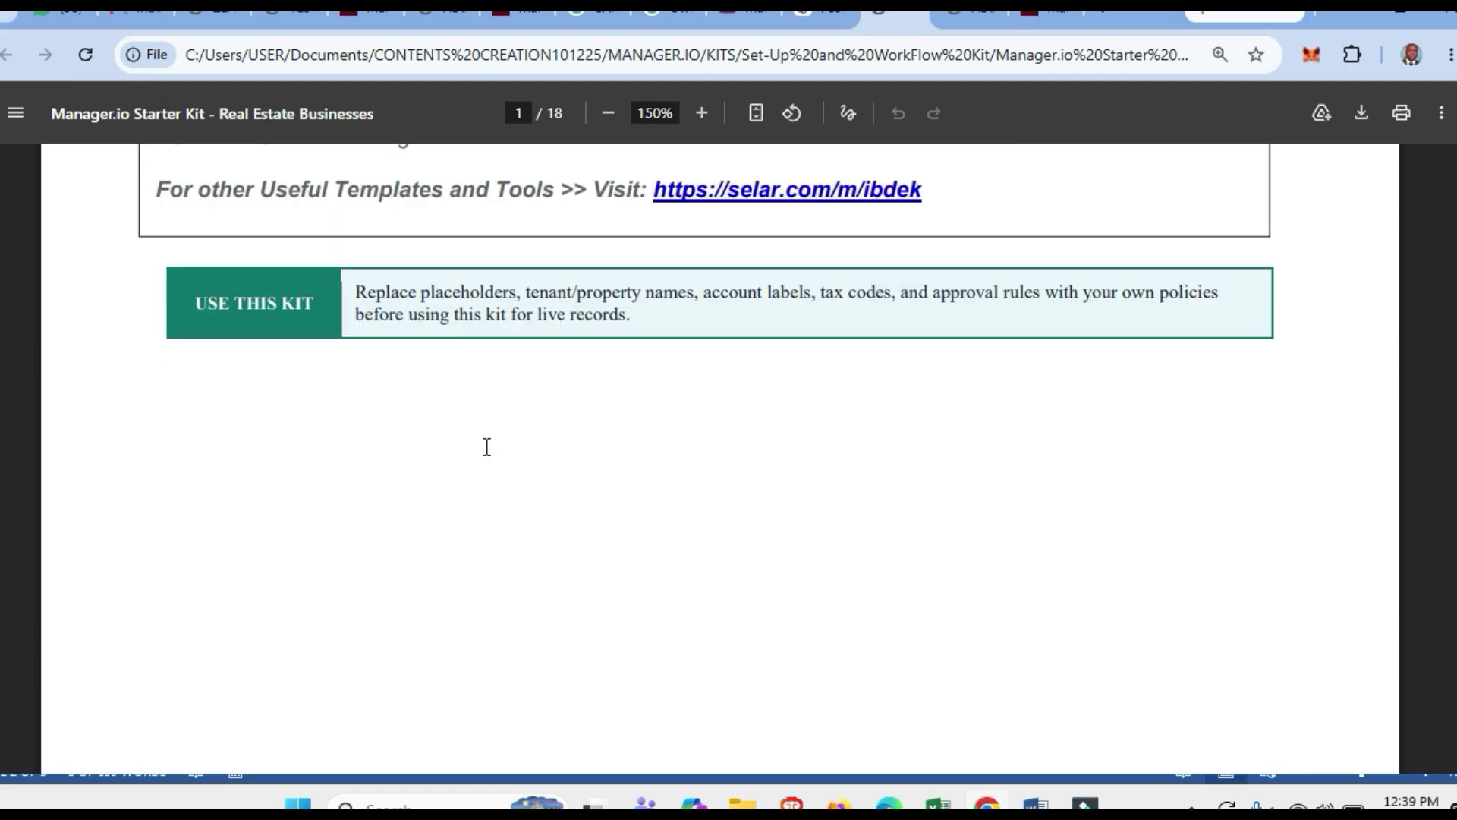
pyautogui.scroll(-3, 484, 448)
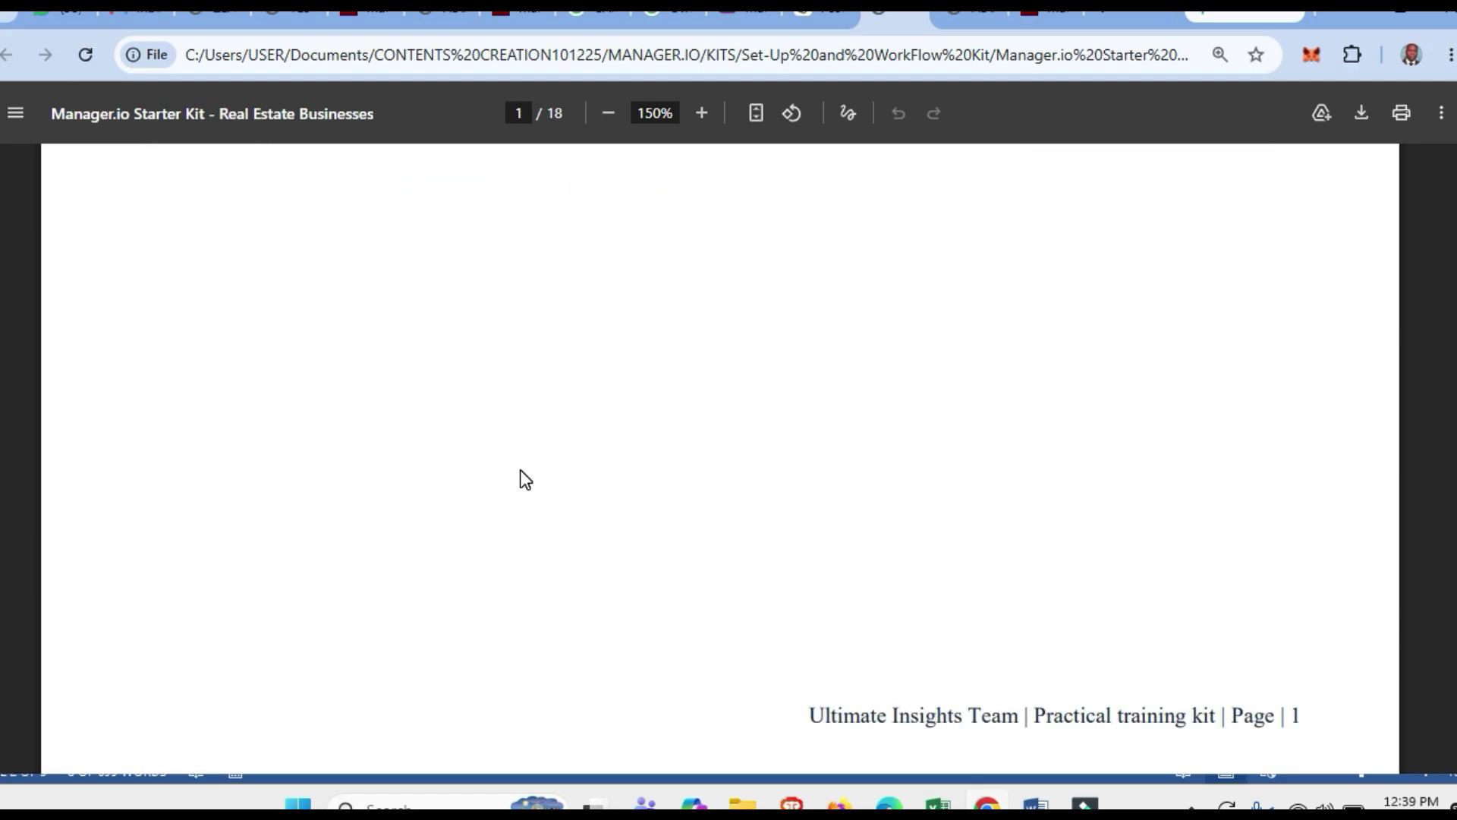
pyautogui.scroll(3, 526, 479)
pyautogui.scroll(10, 526, 480)
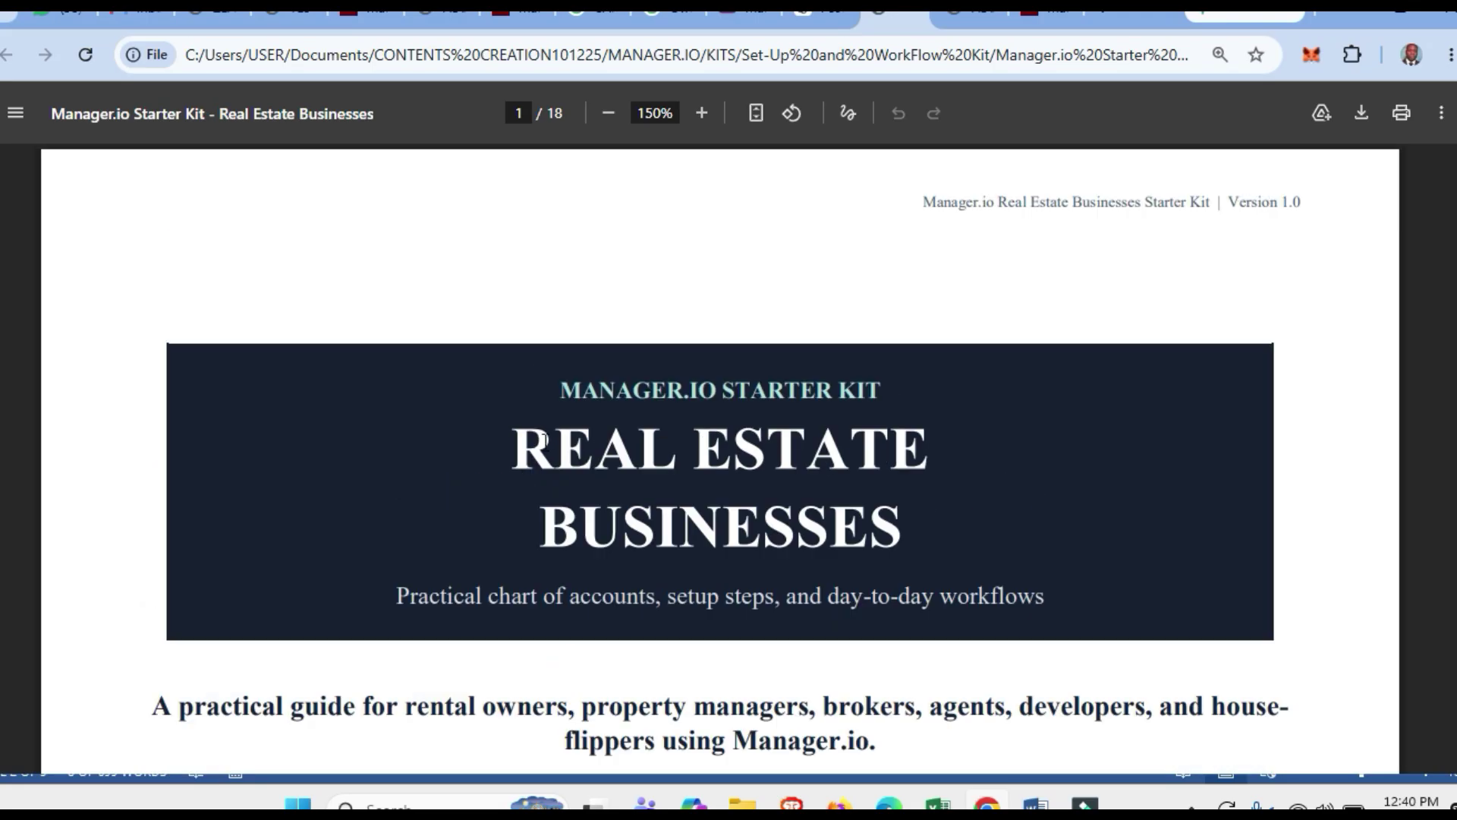
pyautogui.click(959, 15)
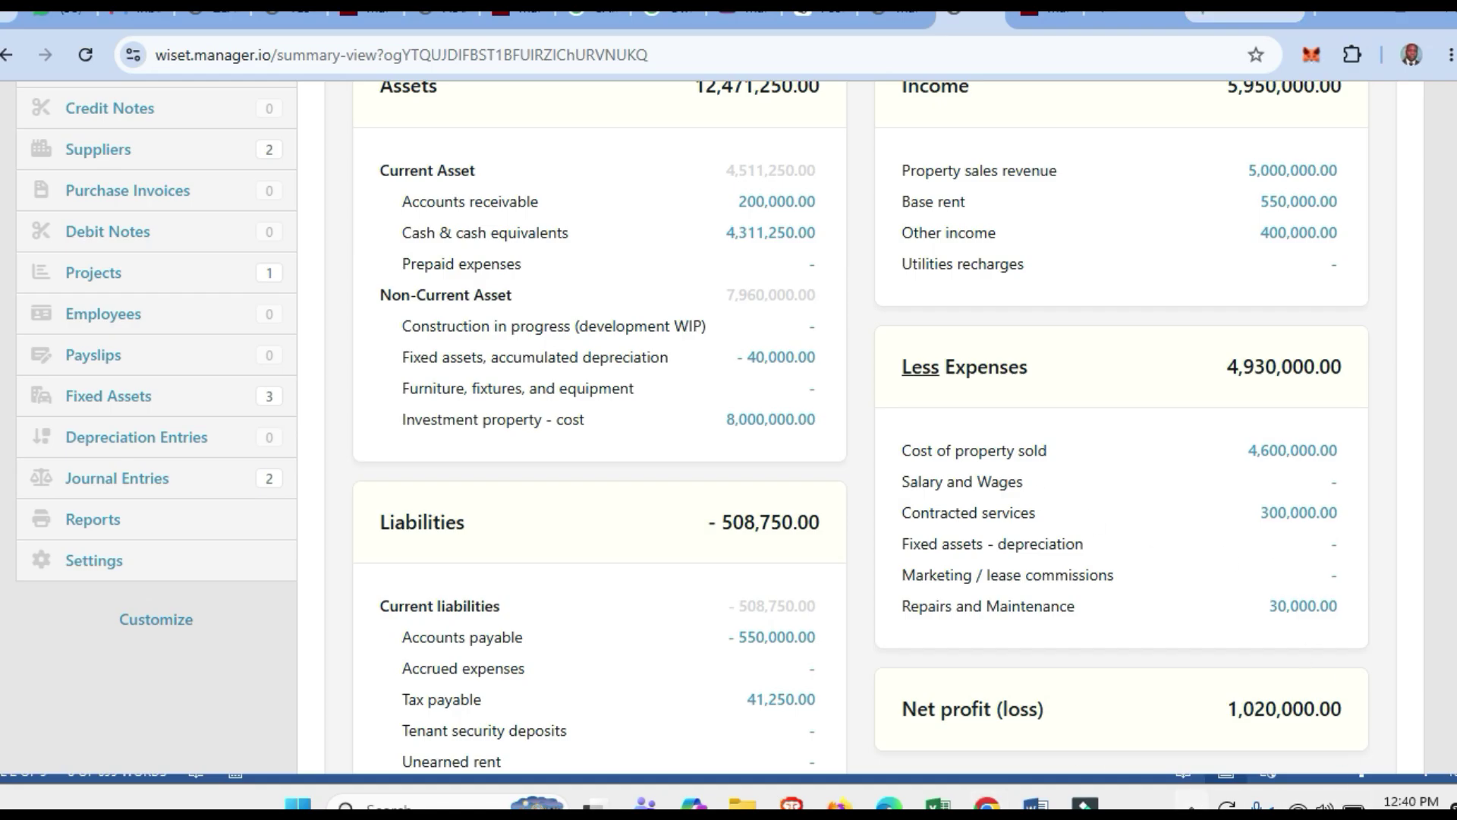
pyautogui.click(1192, 806)
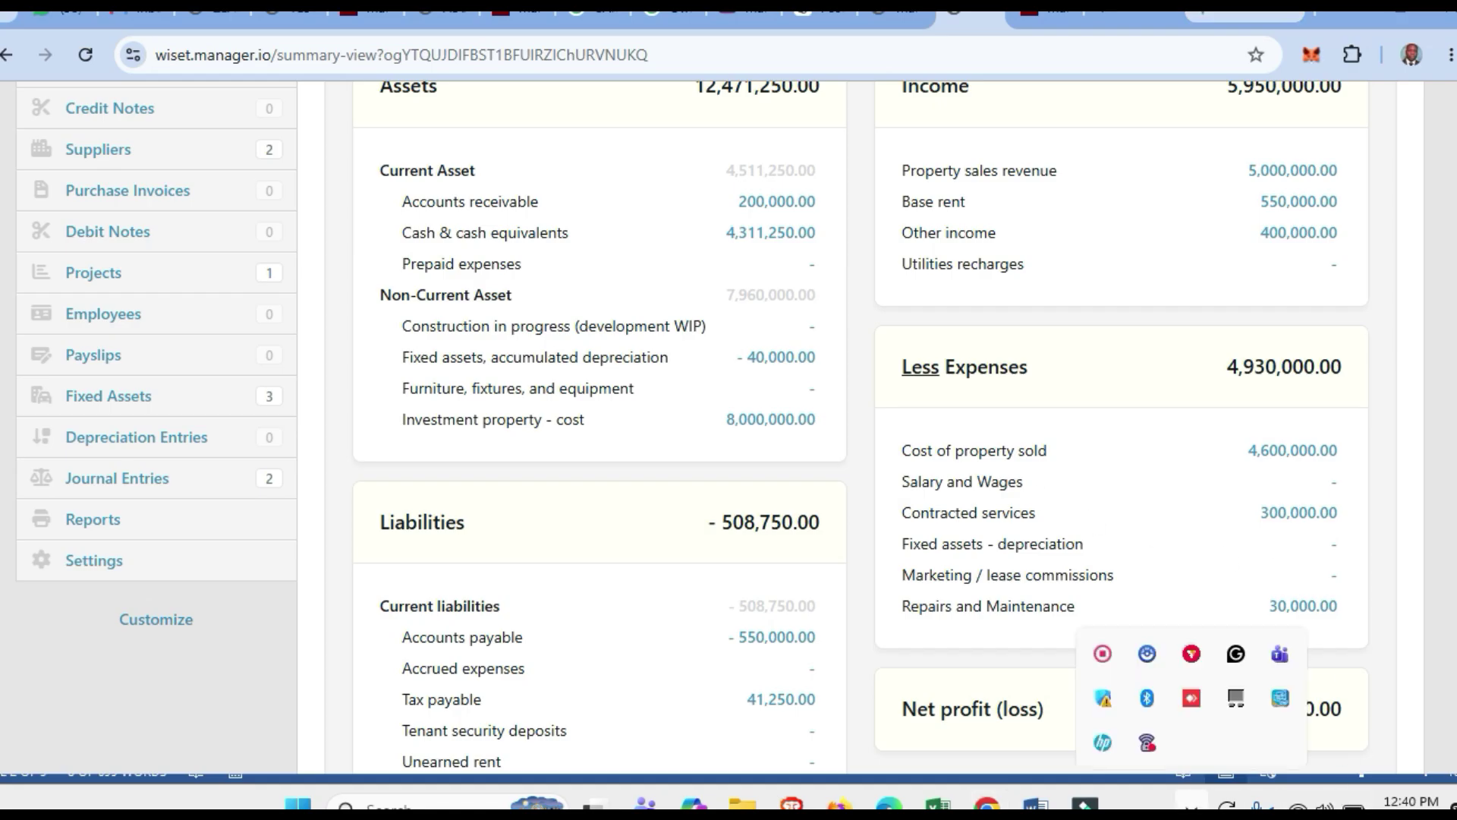
pyautogui.rightClick(1102, 652)
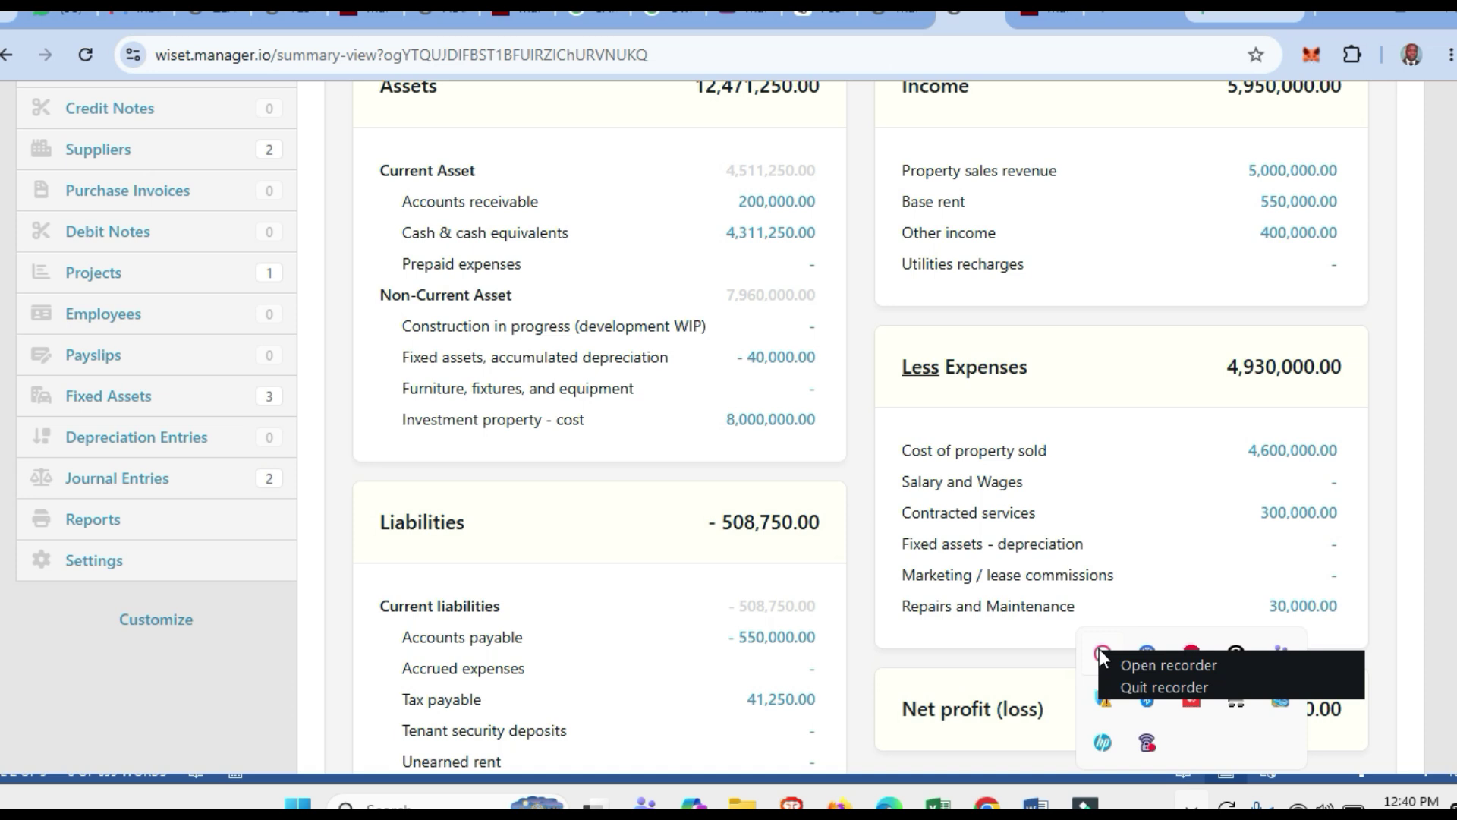
pyautogui.click(1171, 667)
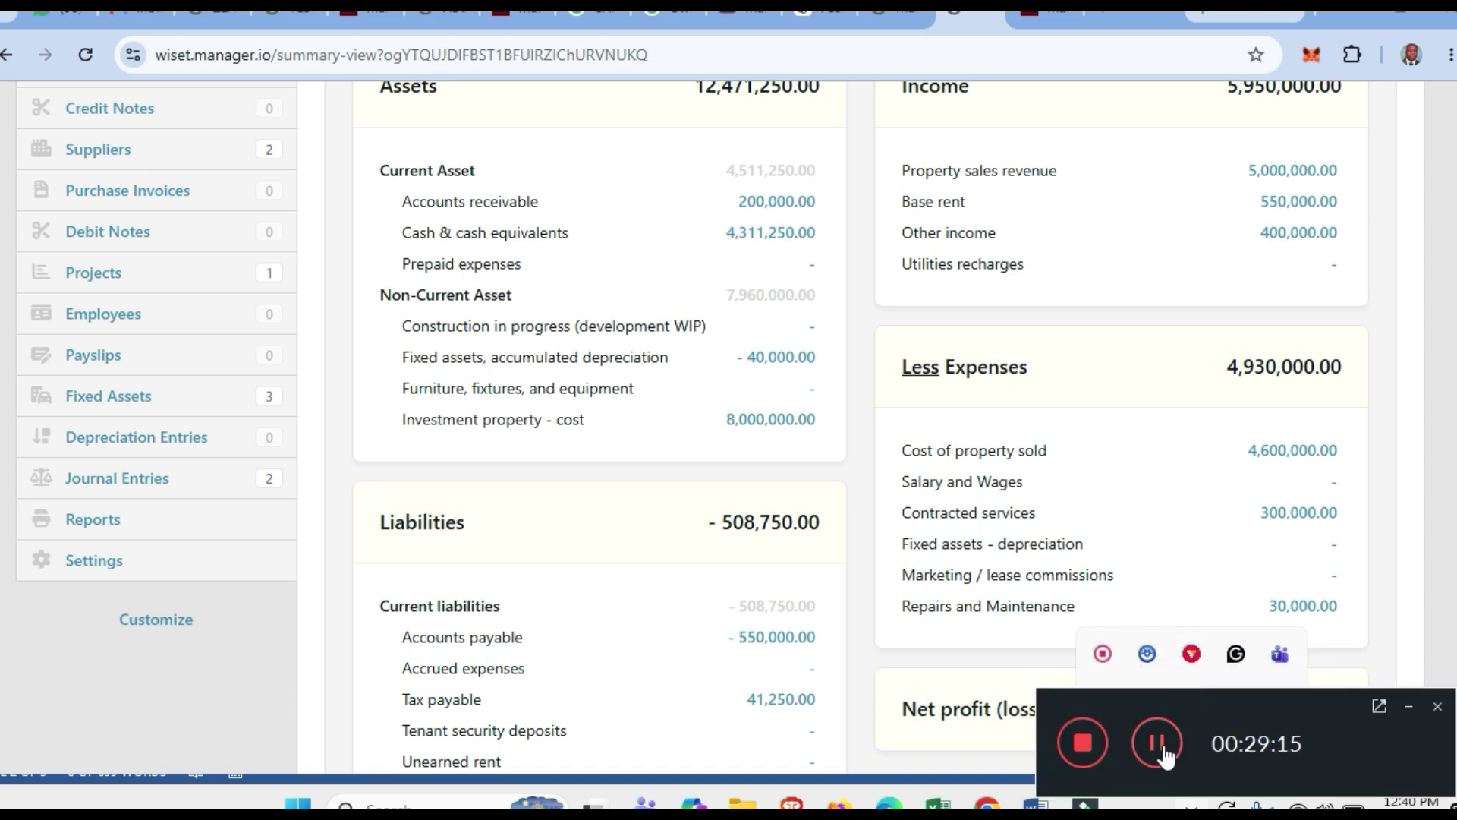